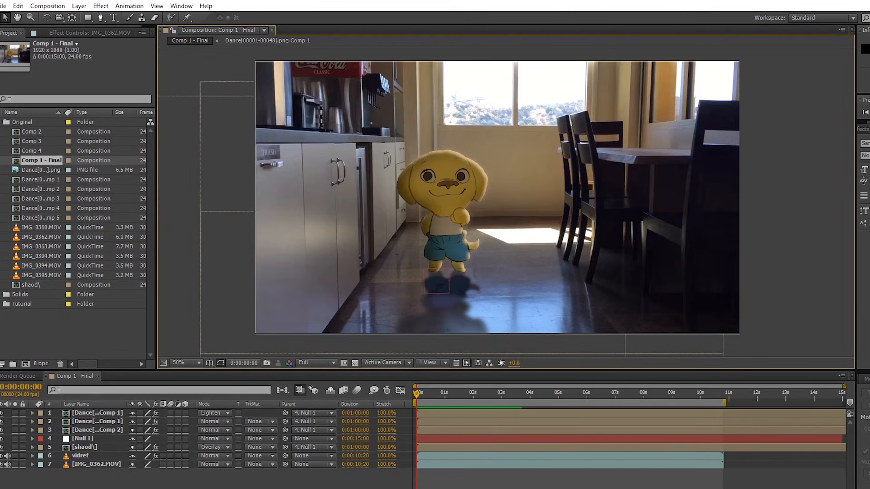
pyautogui.press('KP_0')
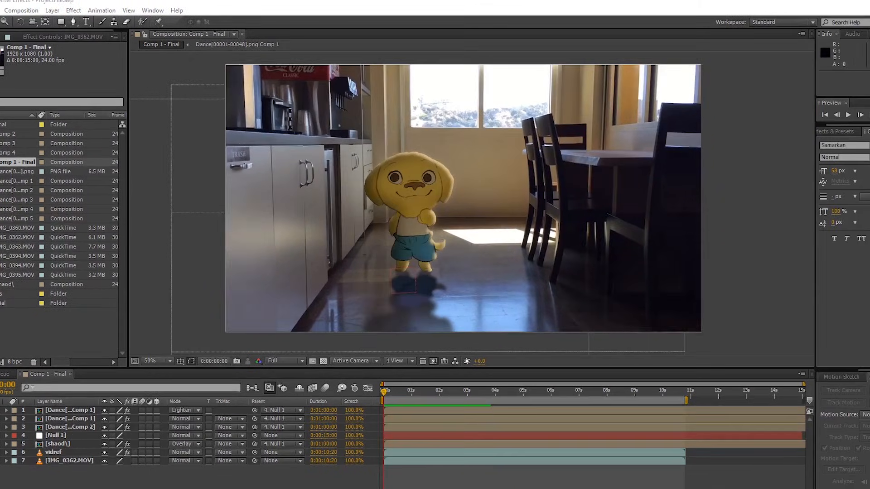
pyautogui.click(734, 157)
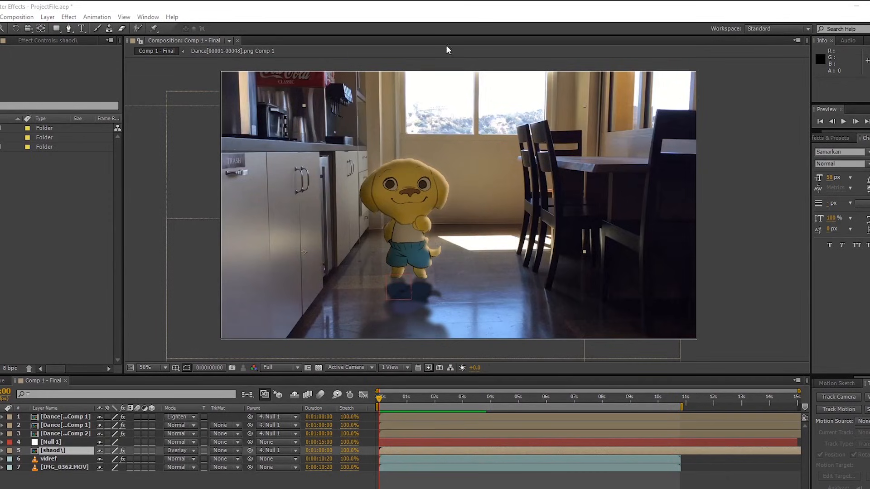
# Create a new composition named MotionTrack-Dance2D with the HDTV 1080 24 preset, 15-second duration and white background
pyautogui.click(43, 164)
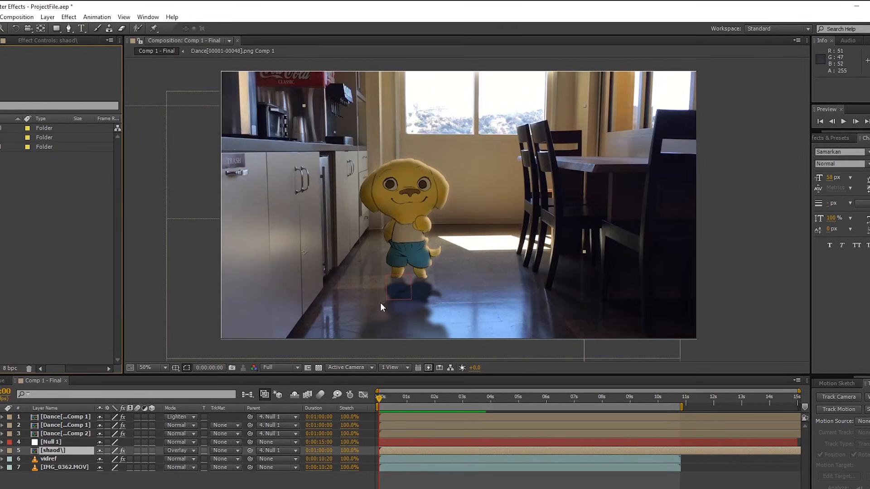
pyautogui.rightClick(58, 184)
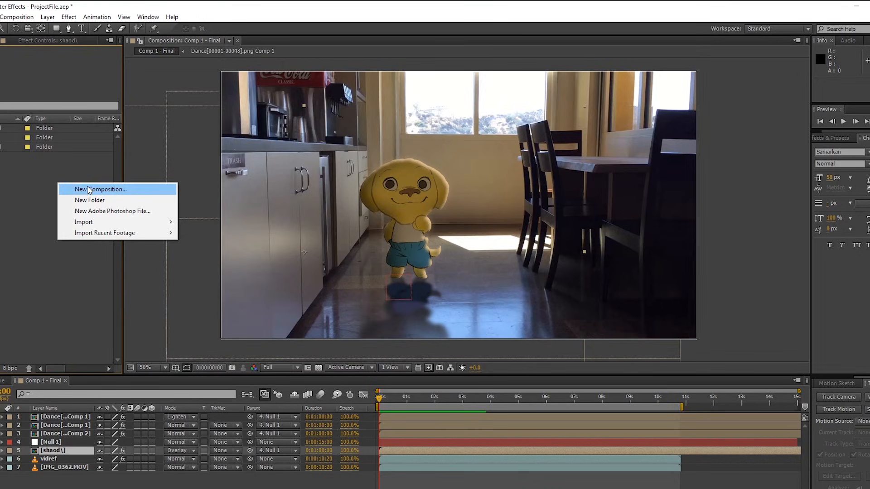
pyautogui.click(64, 167)
pyautogui.click(18, 17)
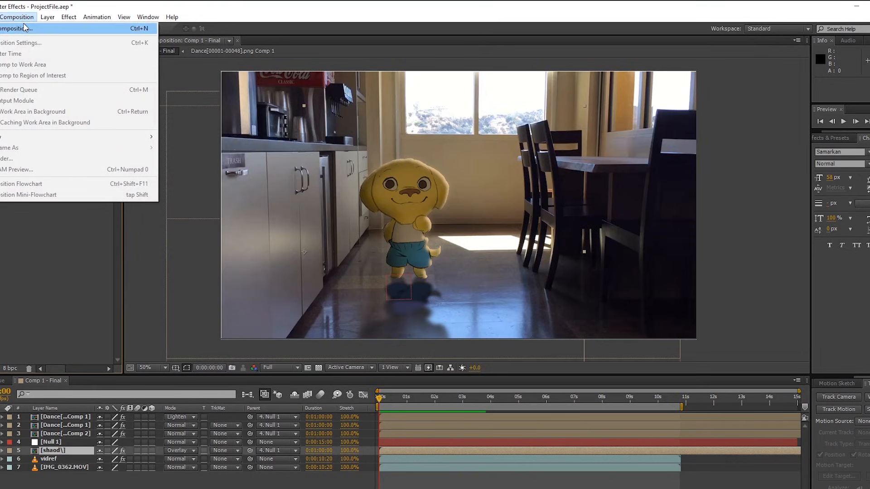
pyautogui.click(24, 28)
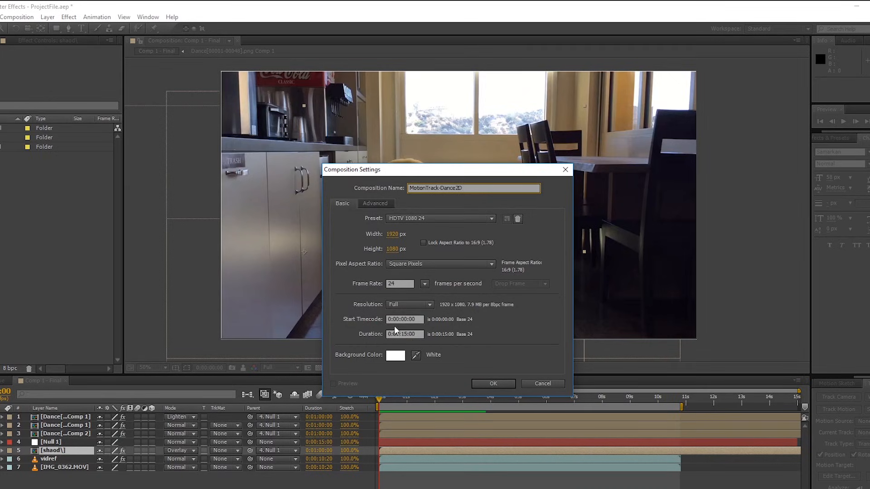
pyautogui.click(493, 384)
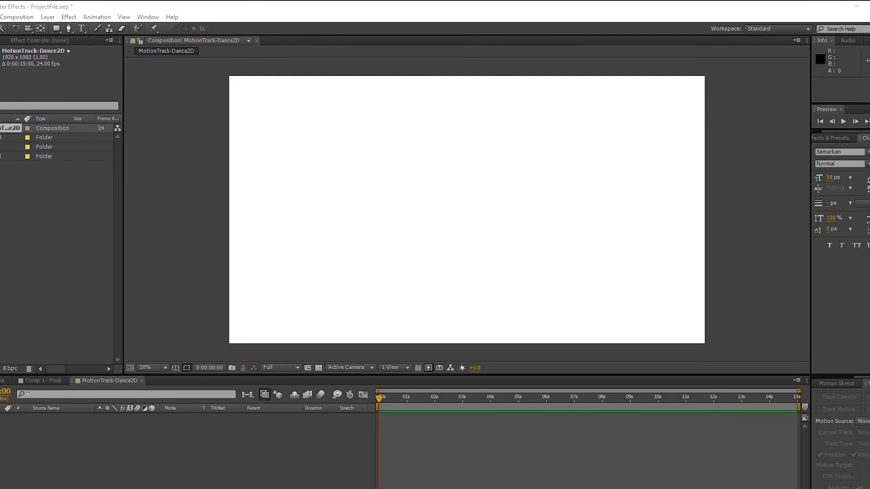
# Play the IMG_0362 clip from the Background folder in File Explorer and import it into the After Effects project
pyautogui.moveTo(433, 0); pyautogui.dragTo(434, 173)
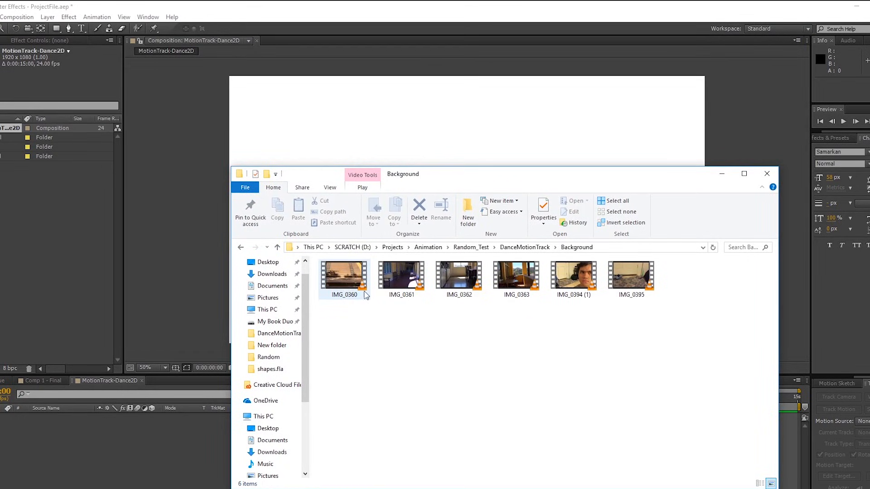
pyautogui.doubleClick(453, 291)
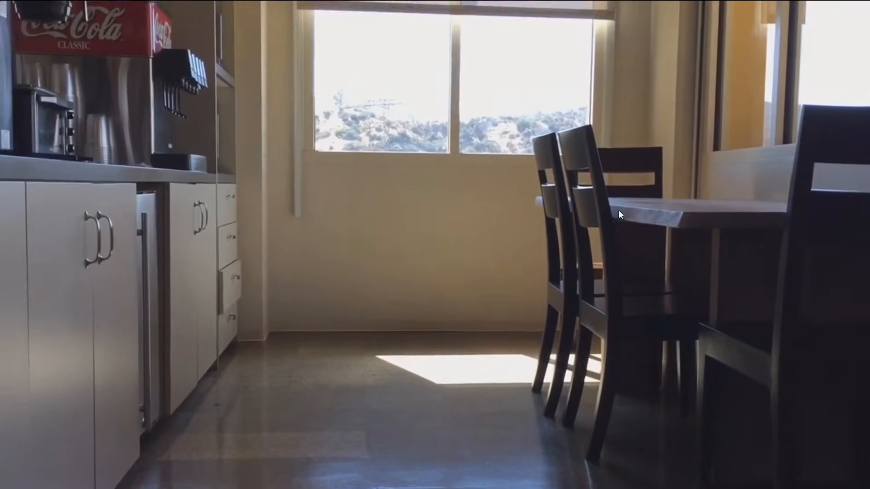
pyautogui.doubleClick(591, 252)
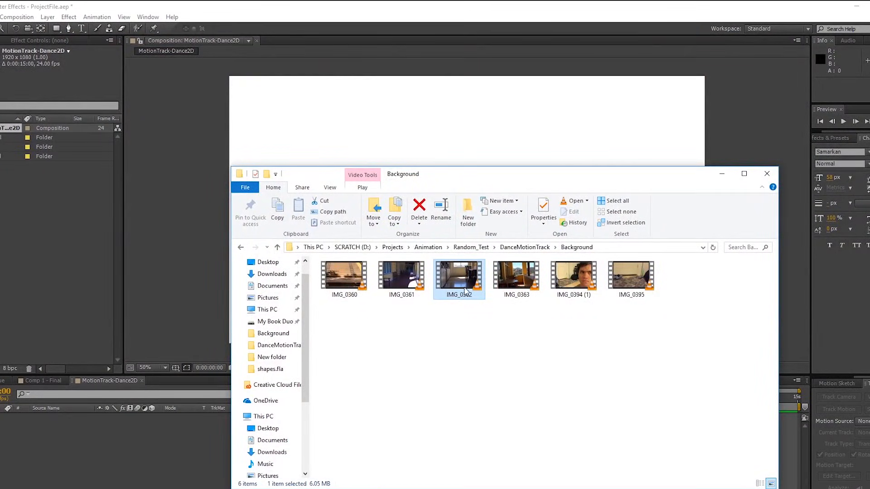
pyautogui.moveTo(464, 286); pyautogui.dragTo(25, 213)
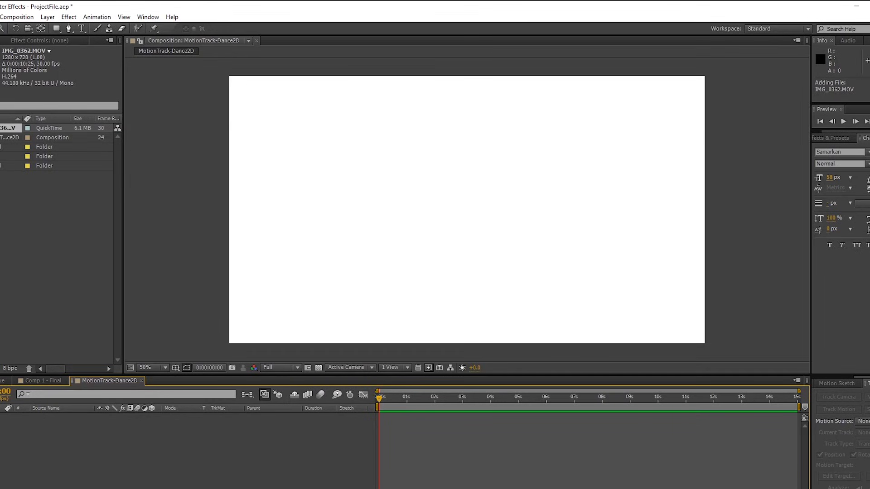
pyautogui.click(177, 189)
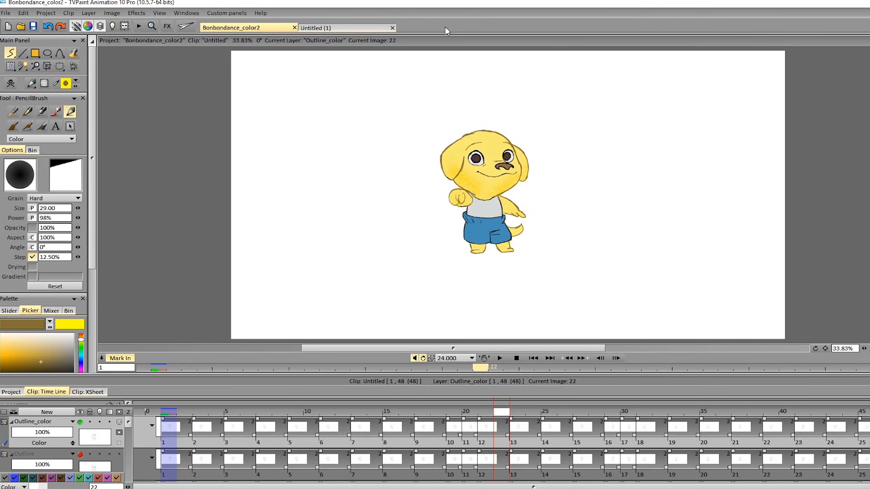
pyautogui.click(5, 12)
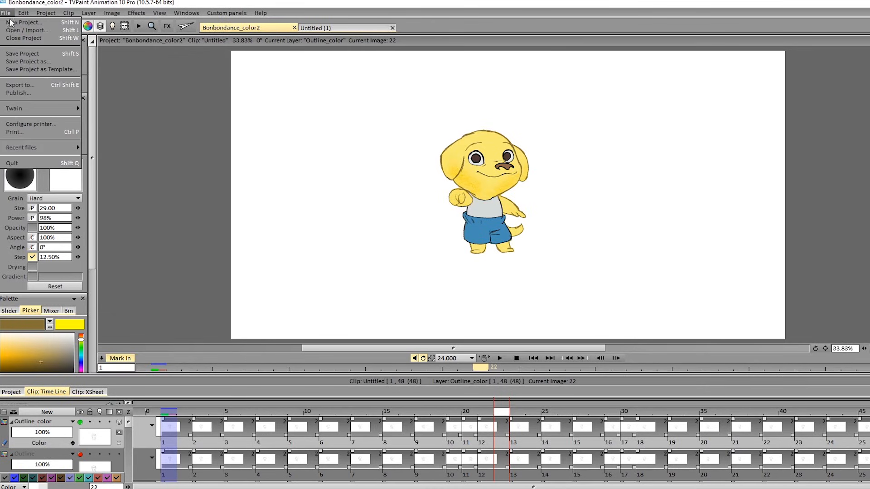
pyautogui.click(41, 84)
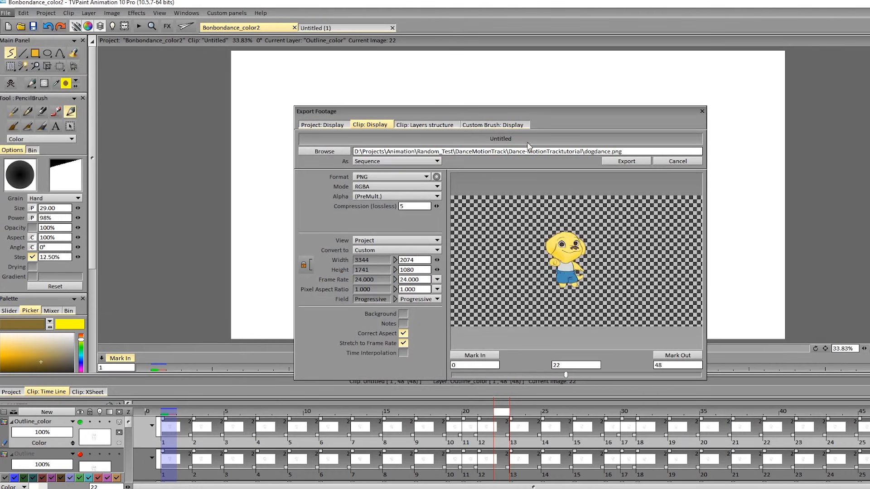
pyautogui.moveTo(535, 112); pyautogui.dragTo(484, 108)
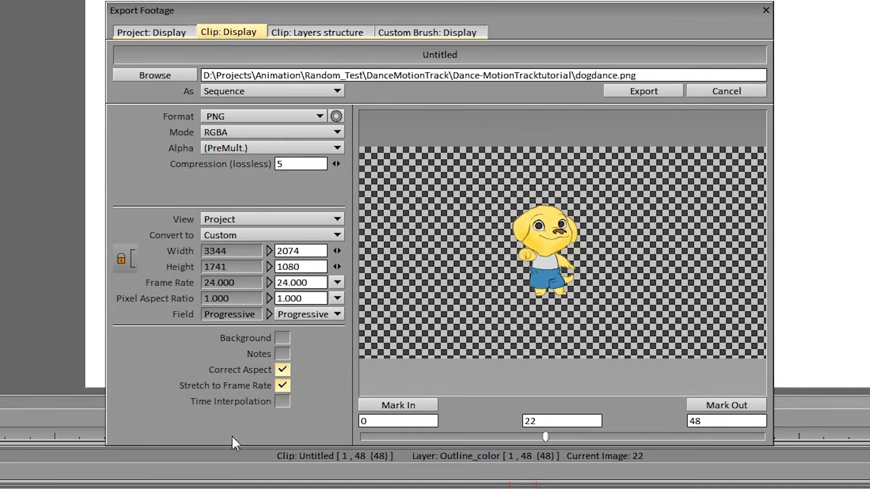
pyautogui.click(766, 10)
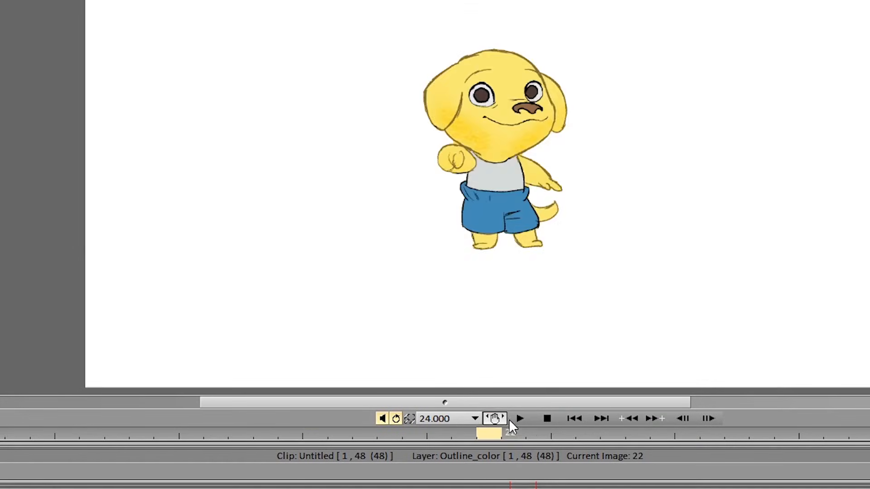
# Play back the Bonbondance_color2 dog animation in TVPaint and stop it
pyautogui.click(520, 419)
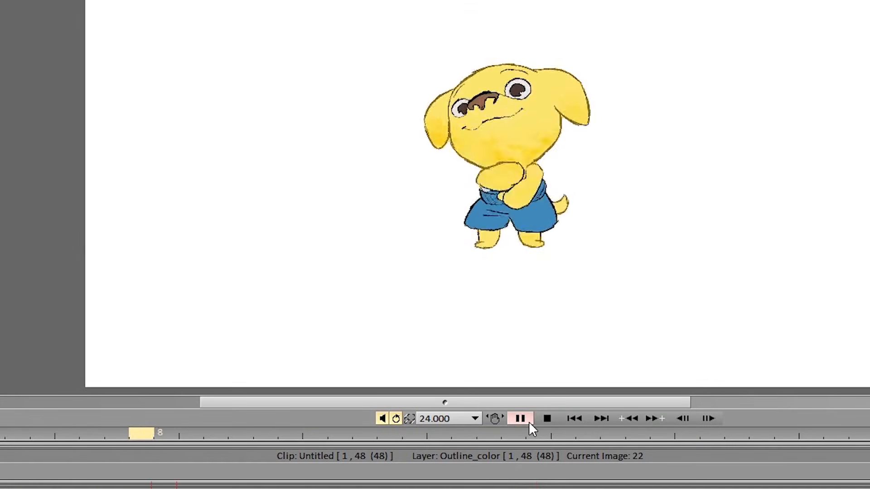
pyautogui.click(551, 421)
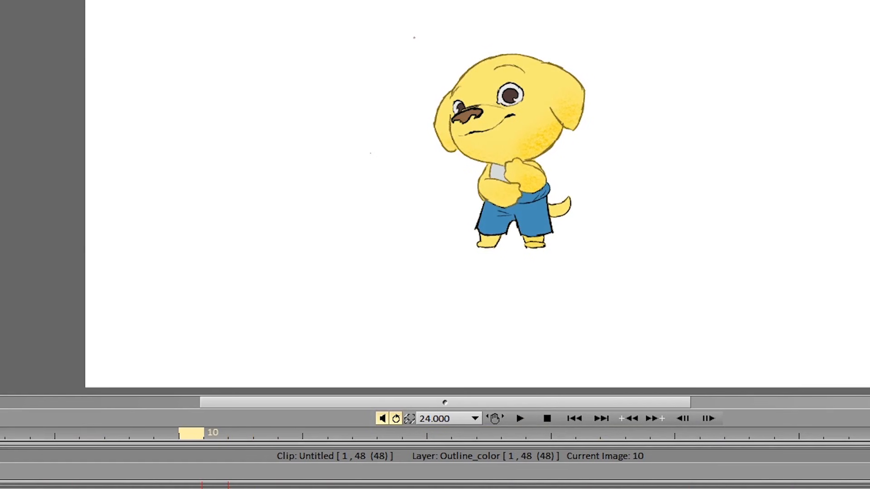
# Set up a footage export of the clip display as a PNG sequence in RGBA (32 Bits) mode
pyautogui.hotkey('ctrl', 'e')
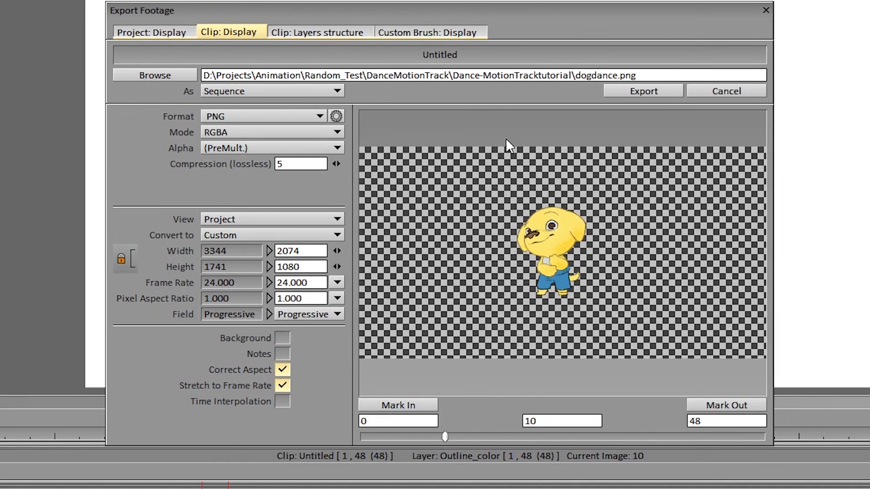
pyautogui.click(228, 116)
pyautogui.click(399, 171)
pyautogui.click(228, 135)
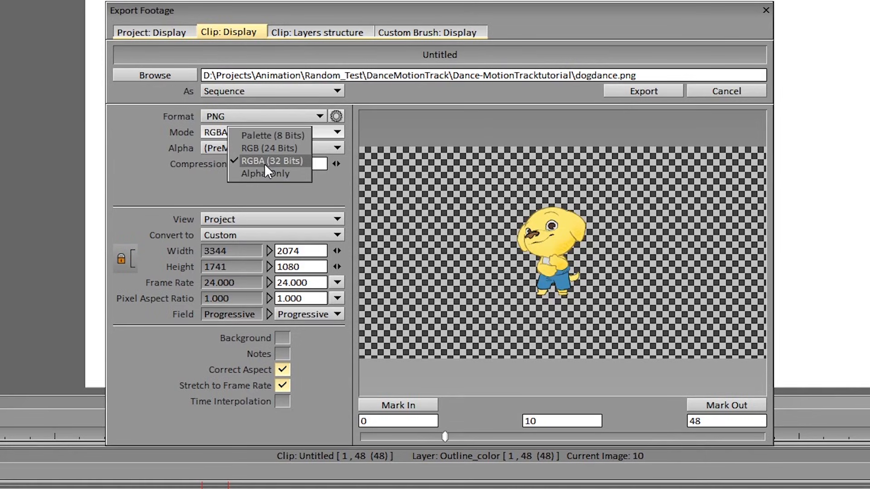
pyautogui.click(300, 161)
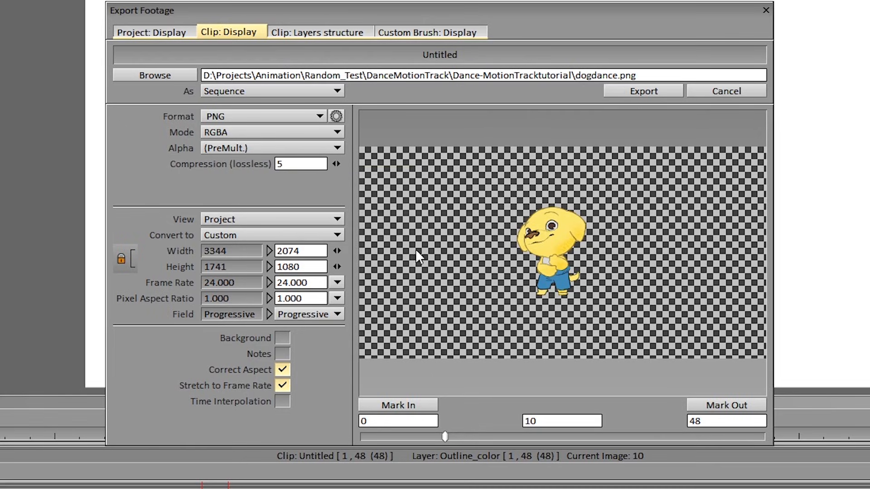
# Export the sequence with Background disabled as bonbondance.png into the BonBonDance folder
pyautogui.click(282, 338)
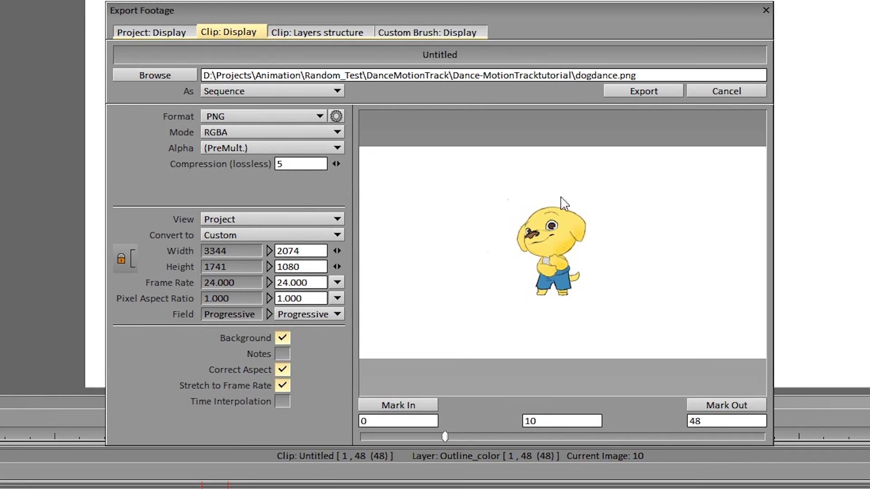
pyautogui.click(284, 340)
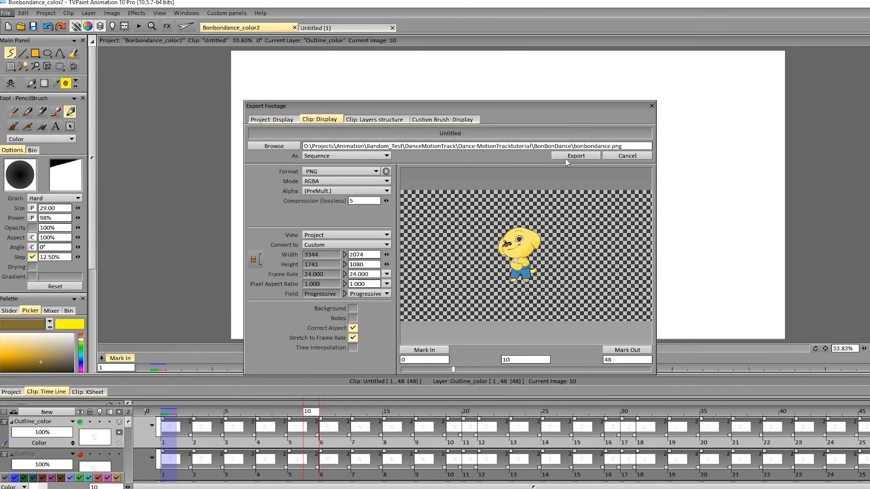
pyautogui.click(568, 156)
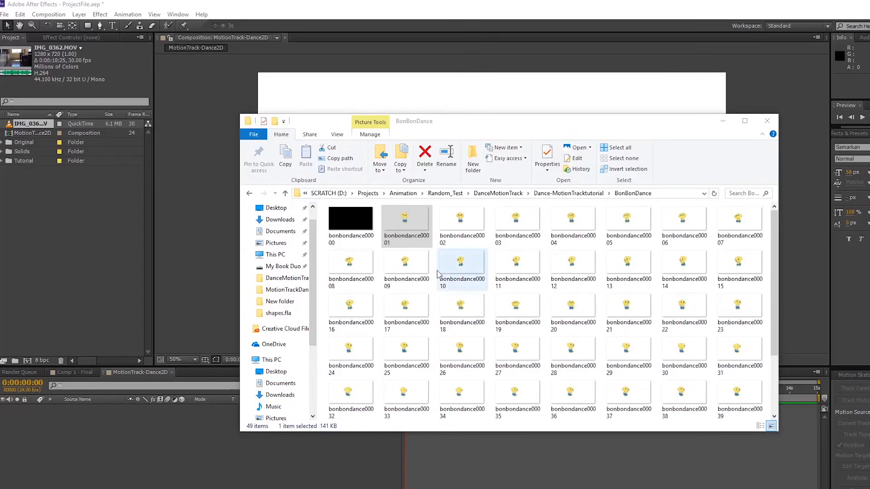
# Delete the blank black frame bonbondance00000 from the BonBonDance folder in File Explorer
pyautogui.click(521, 123)
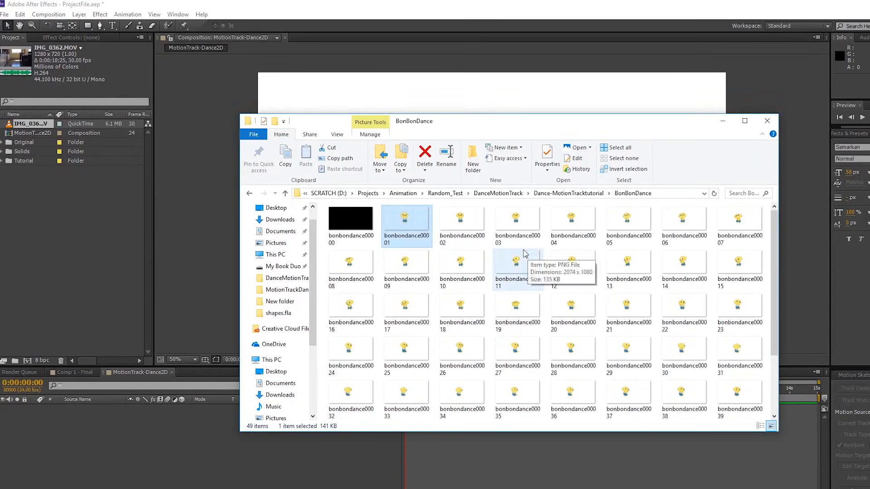
pyautogui.click(360, 225)
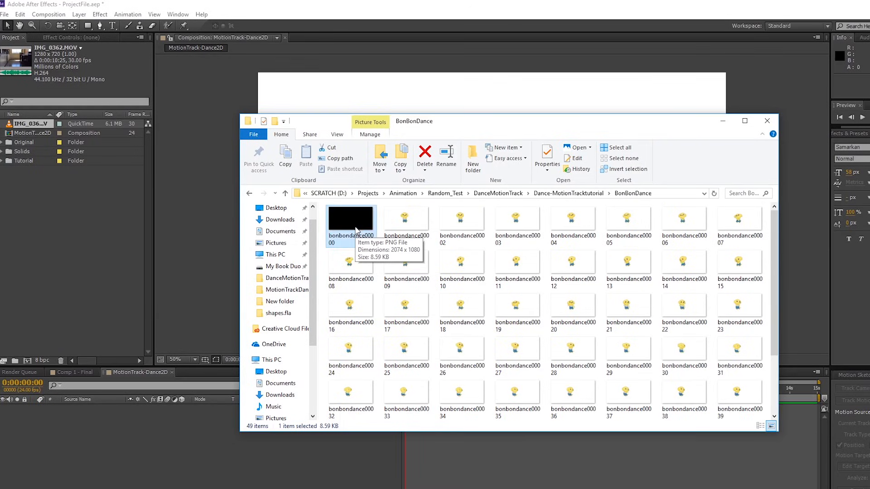
pyautogui.click(390, 219)
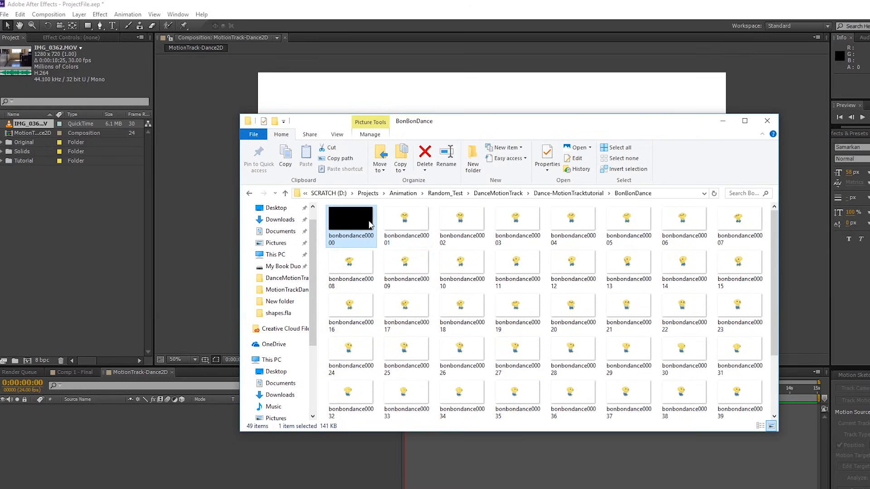
pyautogui.click(361, 232)
pyautogui.press('Delete')
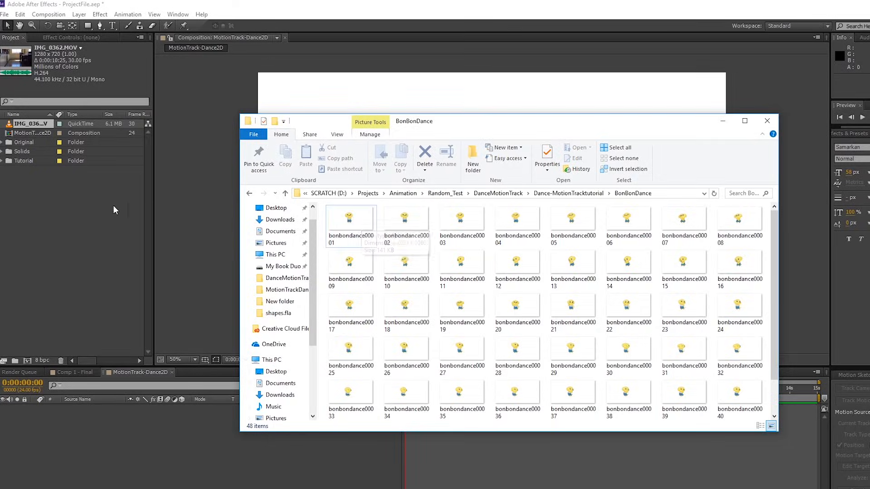
# Import the BonBonDance frames into the After Effects project as a PNG sequence starting from bonbondance00001
pyautogui.rightClick(94, 196)
pyautogui.moveTo(146, 232)
pyautogui.click(246, 231)
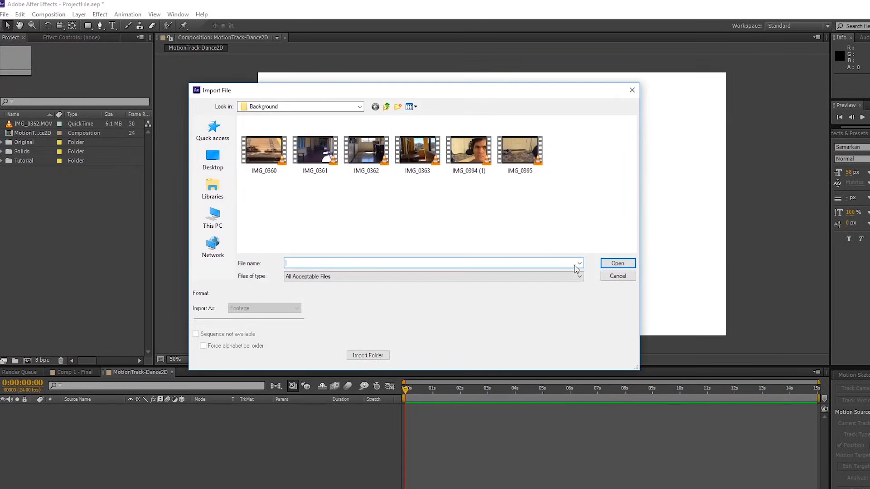
pyautogui.click(316, 154)
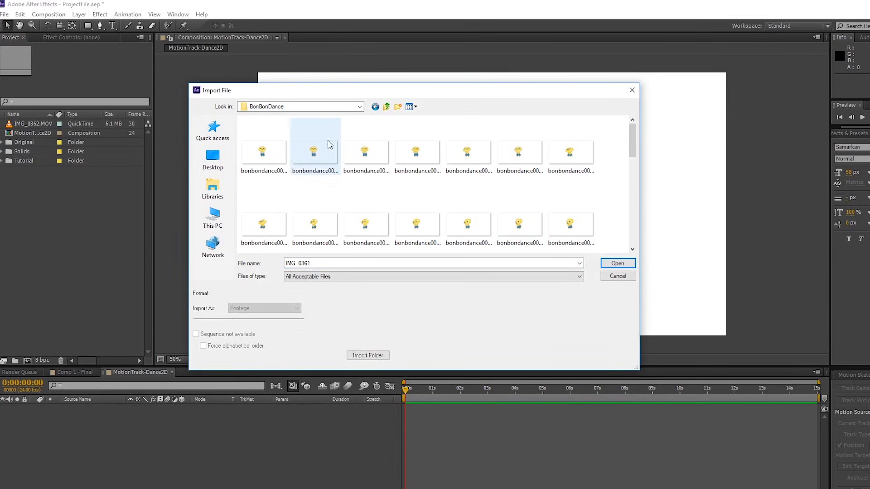
pyautogui.click(264, 152)
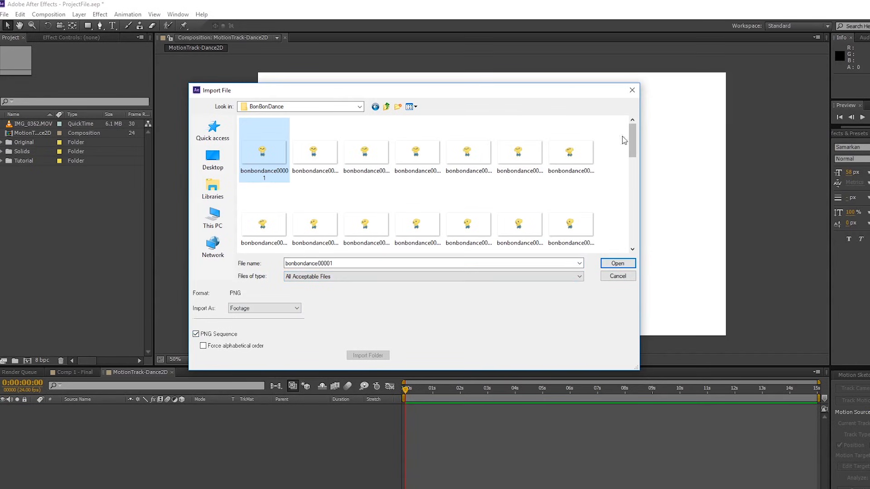
pyautogui.moveTo(631, 136)
pyautogui.mouseDown()
pyautogui.moveTo(632, 177)
pyautogui.moveTo(635, 136)
pyautogui.mouseUp()
pyautogui.click(617, 264)
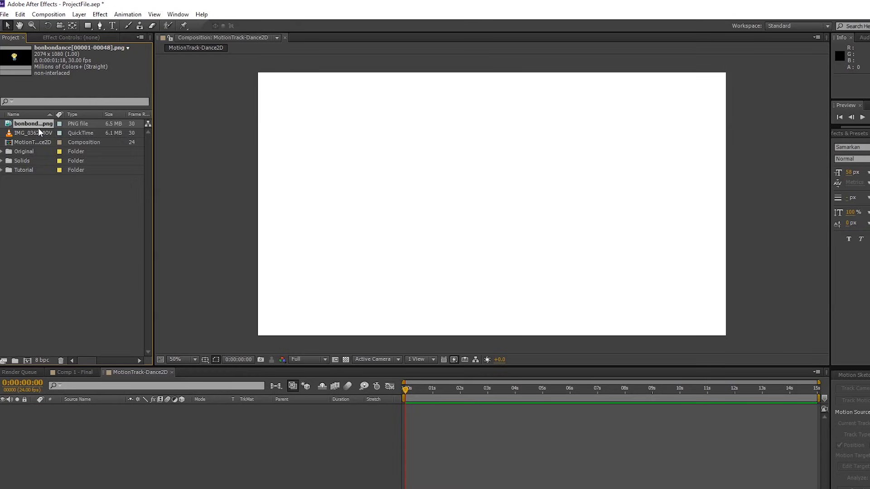
# Interpret the bonbondance sequence at 24 frames per second and loop it to a total duration of 40 seconds
pyautogui.rightClick(67, 178)
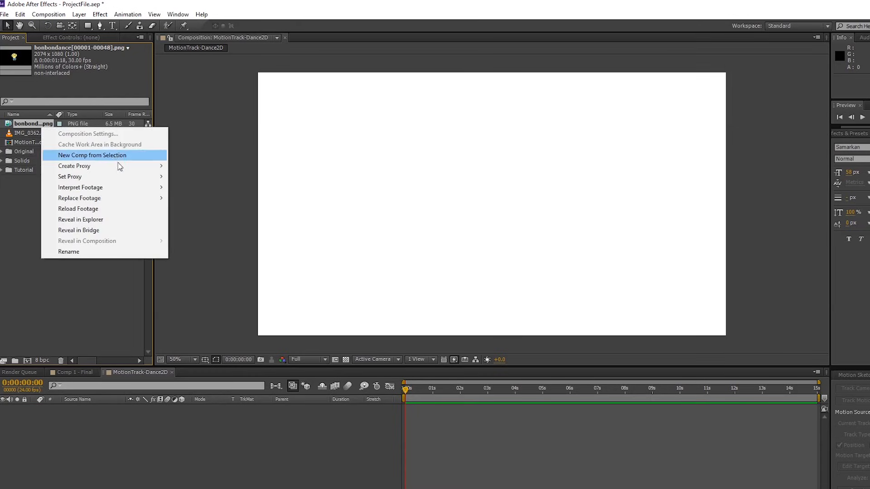
pyautogui.moveTo(130, 187)
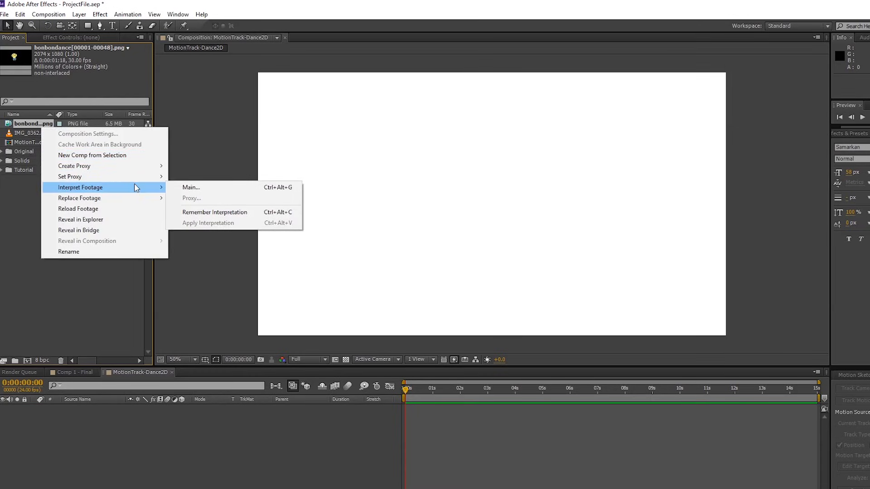
pyautogui.click(187, 188)
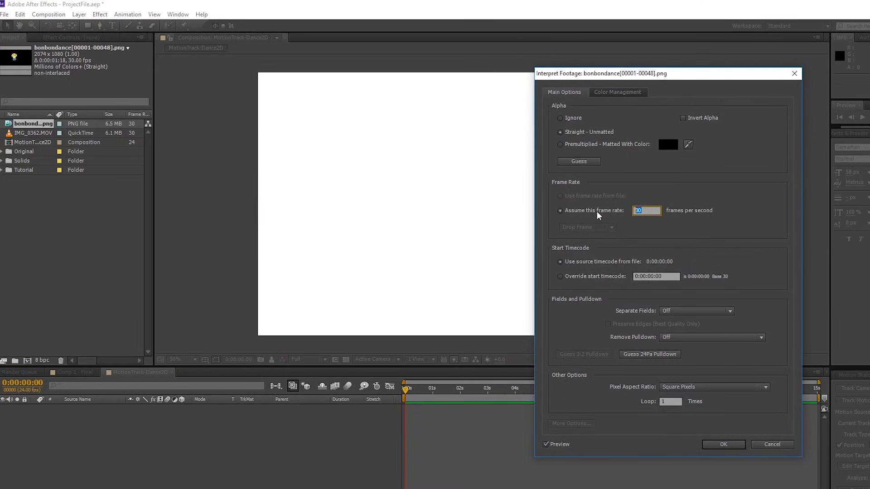
pyautogui.write('24')
pyautogui.moveTo(711, 73); pyautogui.dragTo(559, 52)
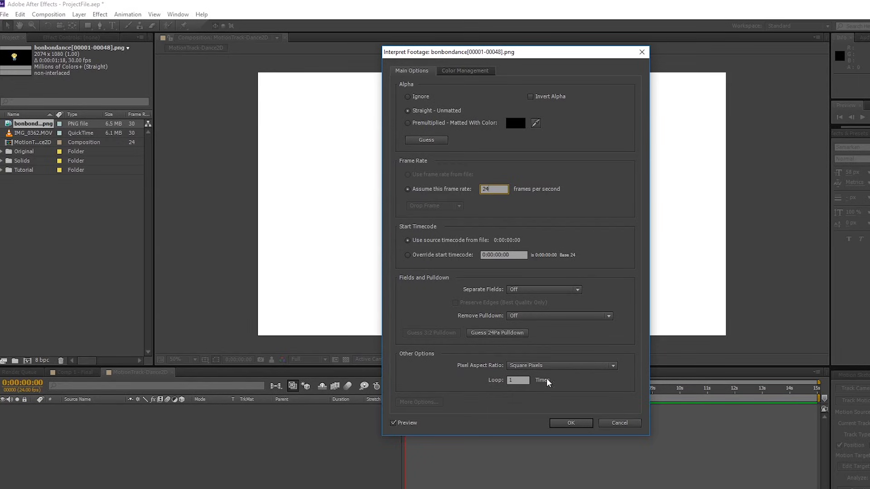
pyautogui.moveTo(528, 379); pyautogui.dragTo(483, 380)
pyautogui.click(570, 424)
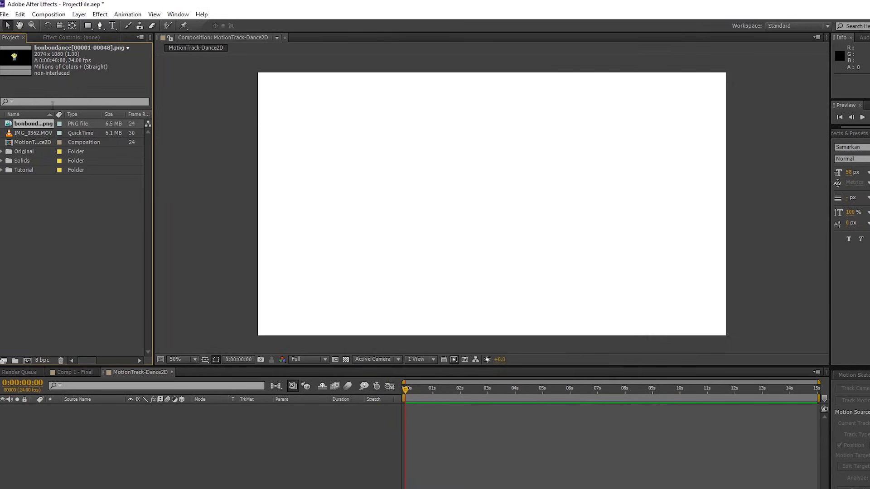
# Add the IMG_0362.MOV clip to the MotionTrack-Dance2D composition and scale it up to fill the frame
pyautogui.click(34, 134)
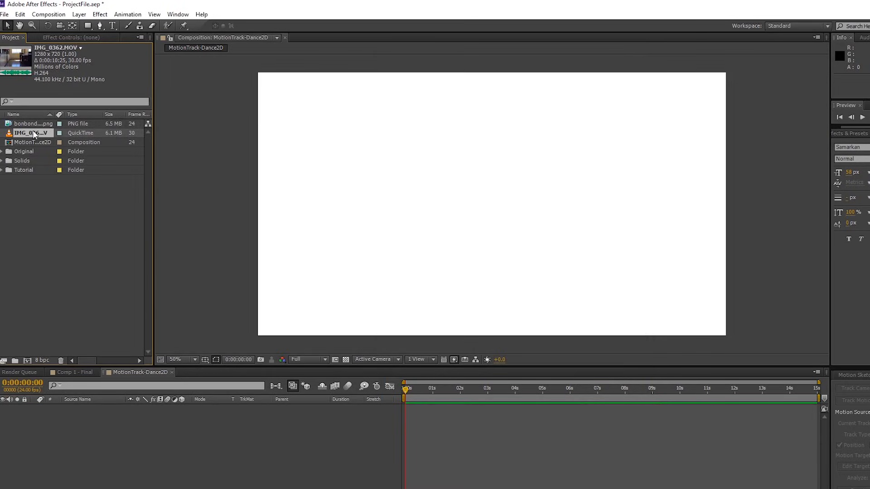
pyautogui.moveTo(31, 138); pyautogui.dragTo(485, 217)
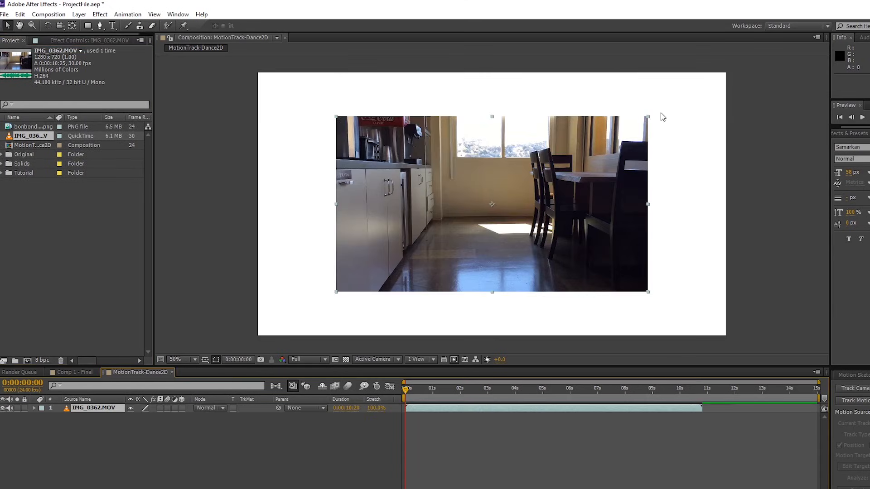
pyautogui.moveTo(651, 119); pyautogui.dragTo(729, 69)
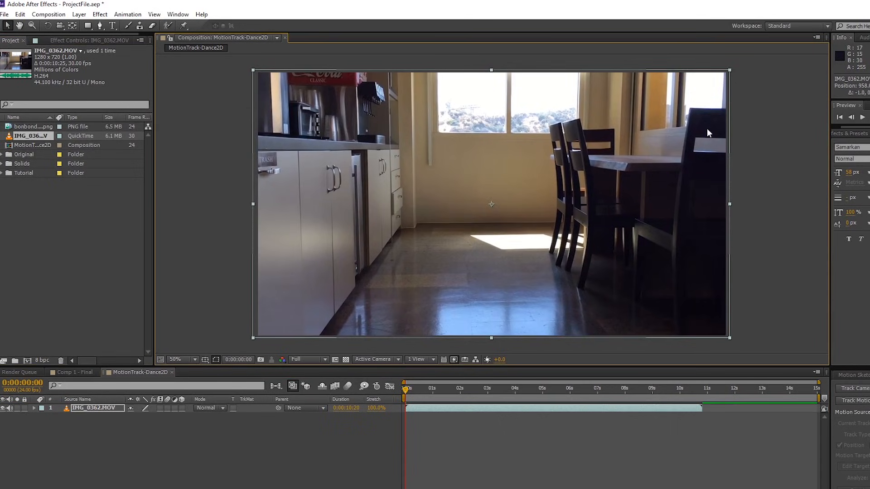
# Place the bonbondance sequence above the kitchen clip, scale it down, and position the dog standing on the floor beside the cabinets
pyautogui.moveTo(33, 126); pyautogui.dragTo(478, 192)
pyautogui.moveTo(686, 126); pyautogui.dragTo(681, 152)
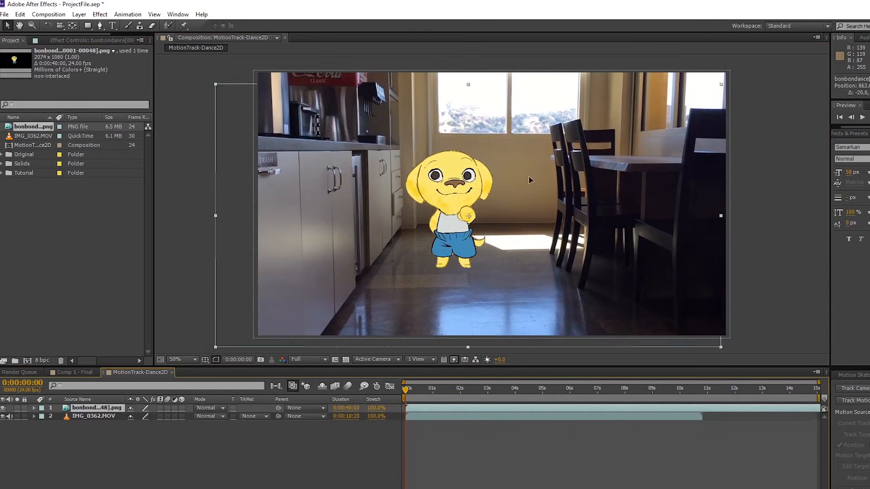
pyautogui.moveTo(723, 85); pyautogui.dragTo(656, 116)
pyautogui.moveTo(588, 158); pyautogui.dragTo(592, 161)
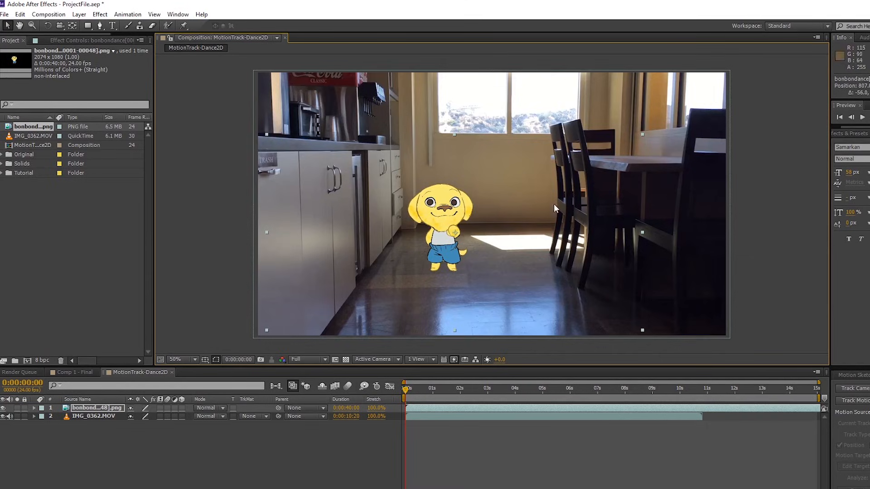
pyautogui.moveTo(642, 134); pyautogui.dragTo(678, 118)
pyautogui.moveTo(621, 145); pyautogui.dragTo(624, 138)
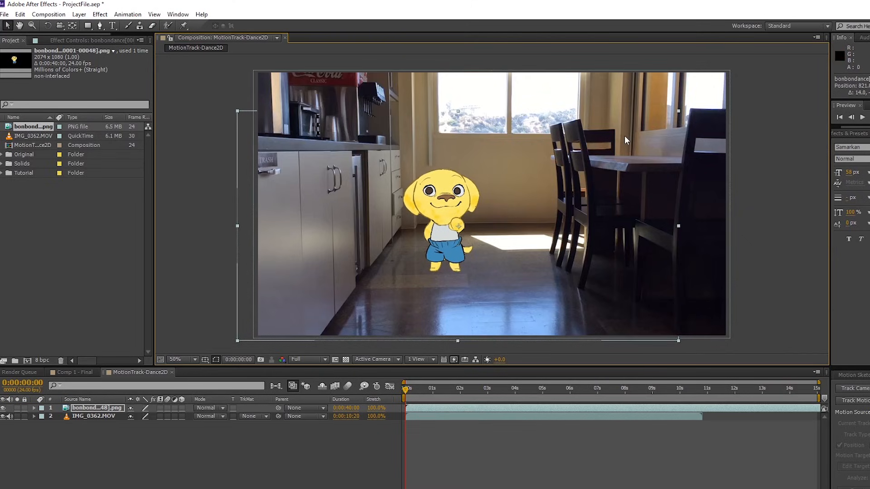
# Trim the work area to the end of the IMG_0362.MOV layer and preview the dancing dog over the footage
pyautogui.moveTo(819, 397); pyautogui.dragTo(701, 396)
pyautogui.click(762, 232)
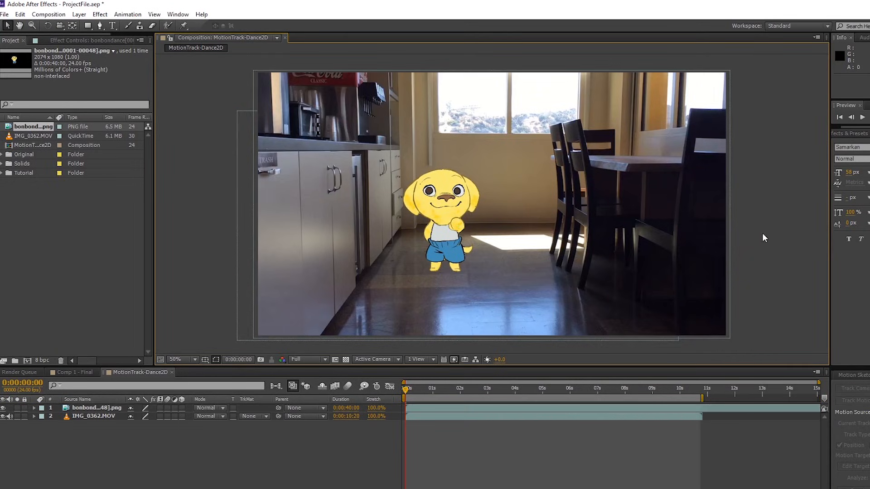
pyautogui.press('KP_0')
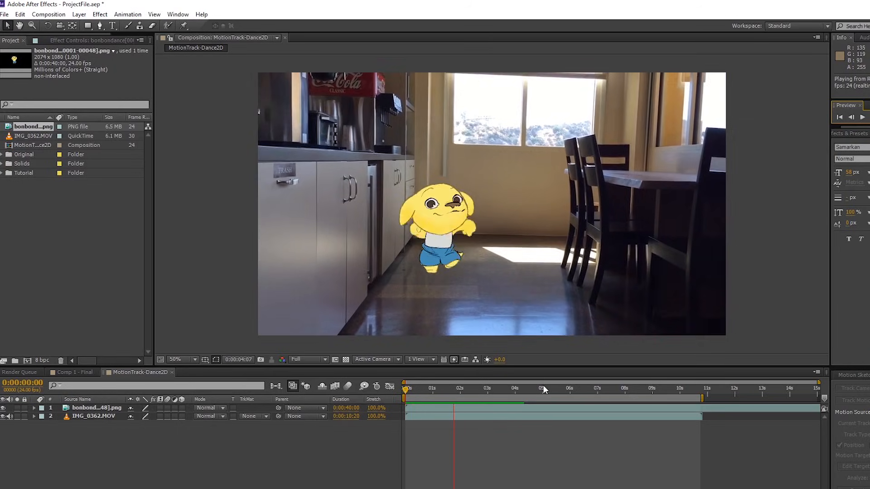
pyautogui.press('space')
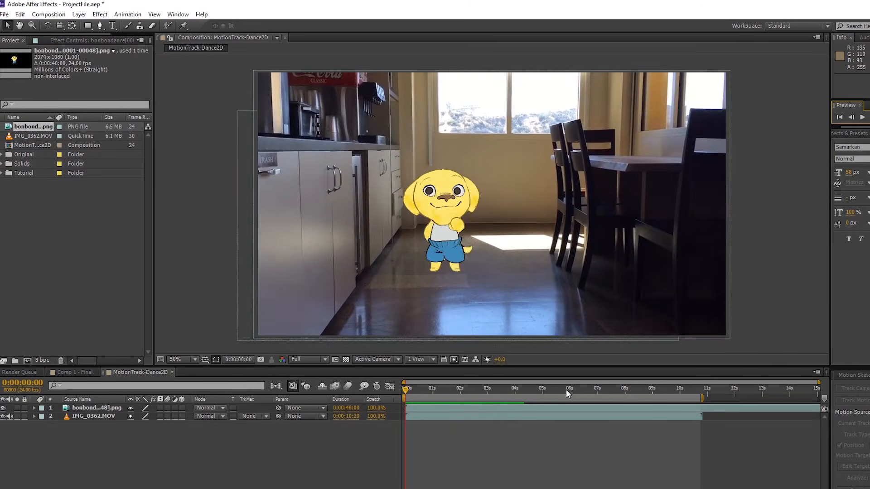
# Shorten the work area to about 5 seconds and preview the composite
pyautogui.moveTo(702, 397); pyautogui.dragTo(543, 397)
pyautogui.click(541, 390)
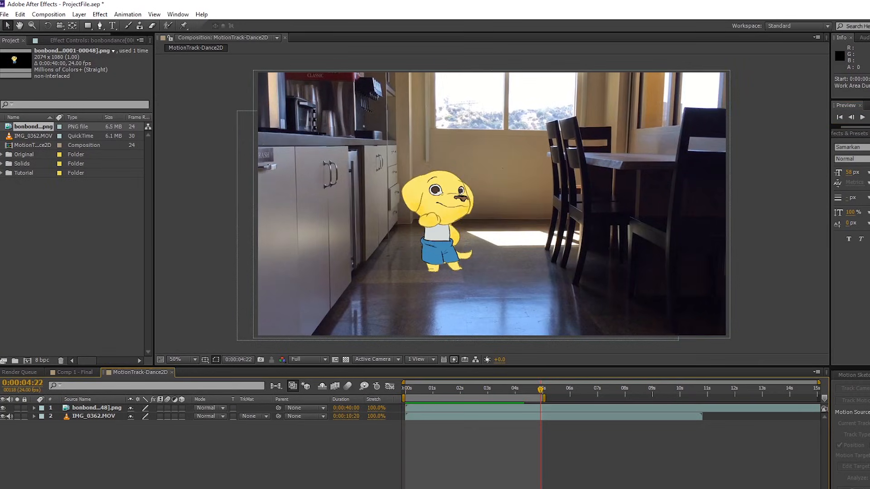
pyautogui.press('space')
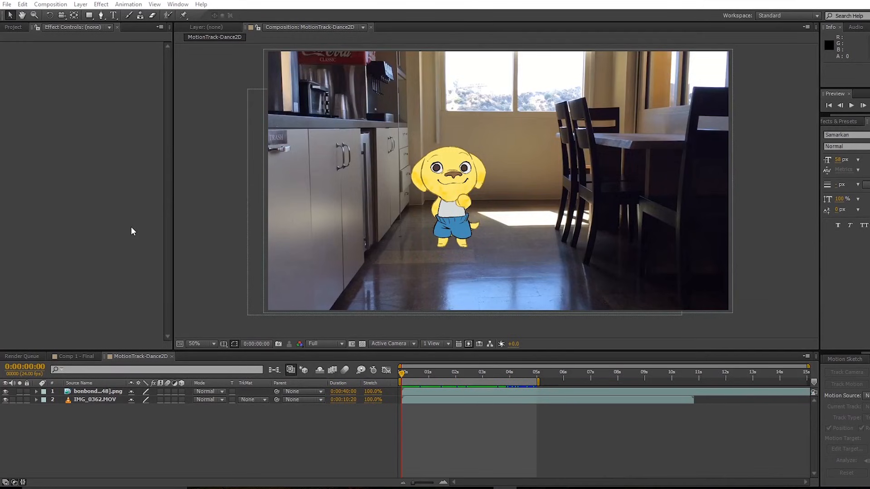
# Duplicate the IMG_0362.MOV layer in the MotionTrack-Dance2D timeline
pyautogui.click(202, 192)
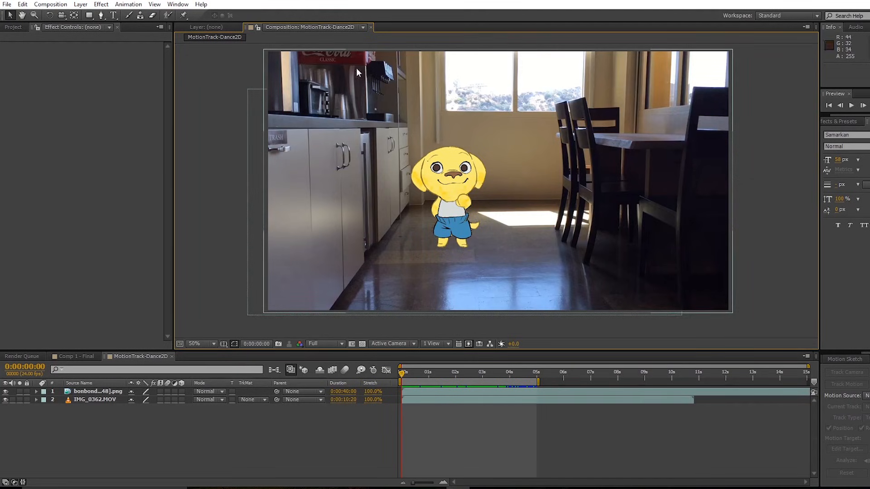
pyautogui.click(96, 393)
pyautogui.click(102, 397)
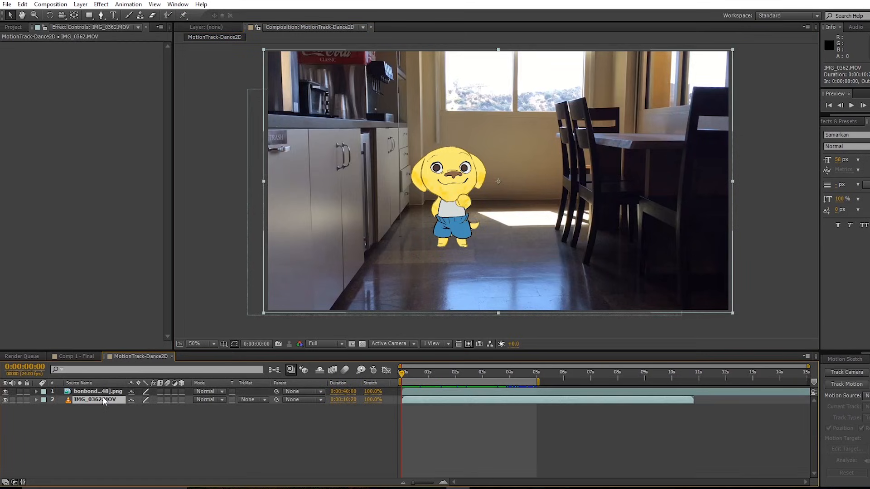
pyautogui.hotkey('ctrl', 'd')
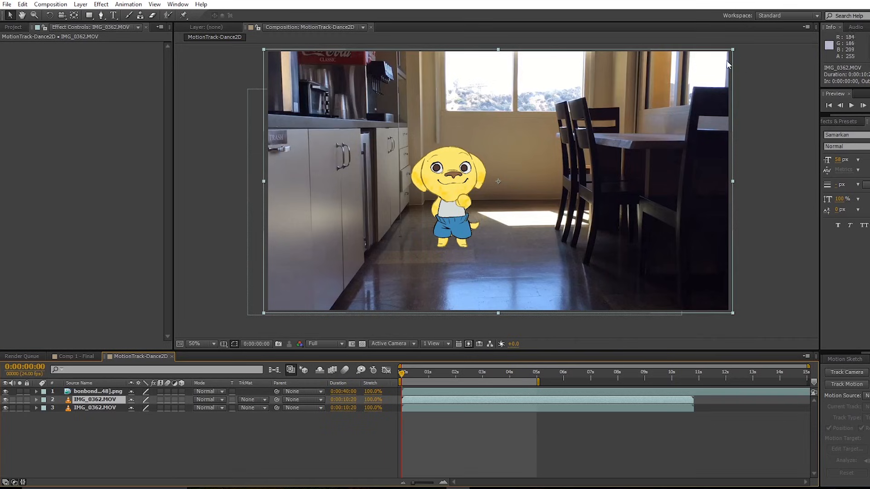
# Pre-compose the upper IMG_0362.MOV copy as BackgroundContrast_PrepforMotionTracking, leaving all attributes in the current composition, and open the new composition
pyautogui.click(81, 5)
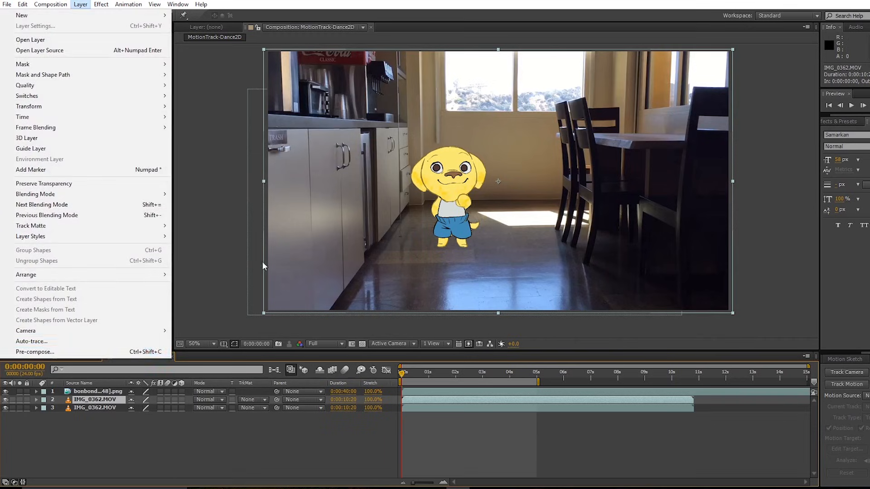
pyautogui.click(210, 76)
pyautogui.click(103, 401)
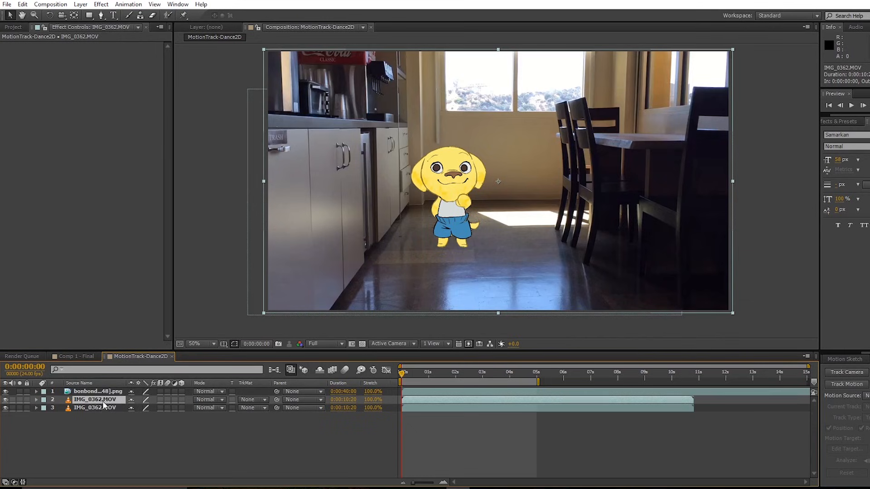
pyautogui.click(81, 4)
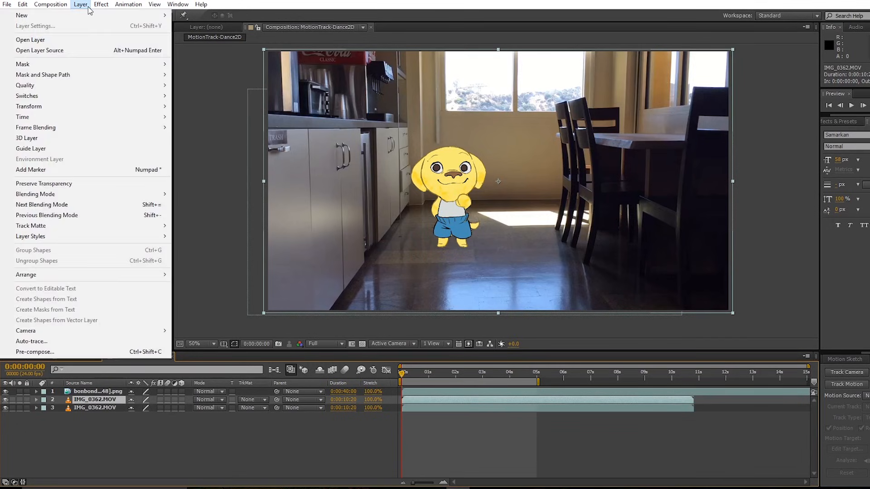
pyautogui.click(95, 352)
pyautogui.write('BackgroundContrast_PrepforM')
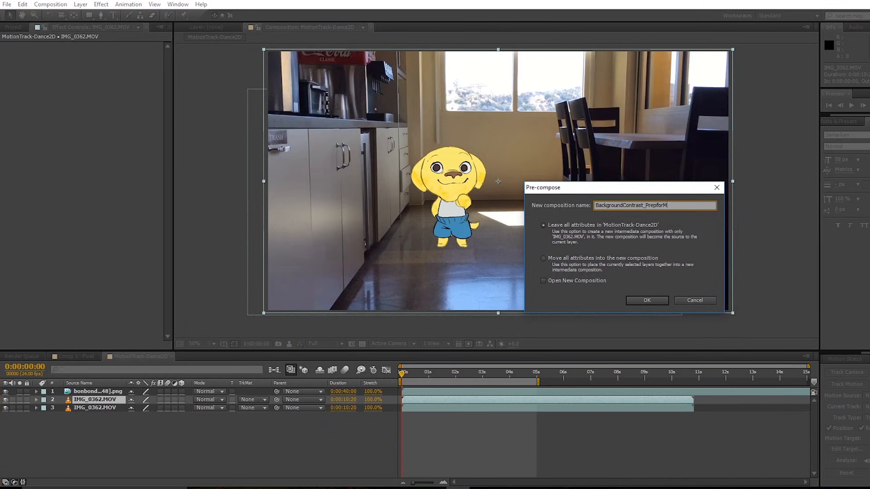
pyautogui.write('otionTracking')
pyautogui.press('Return')
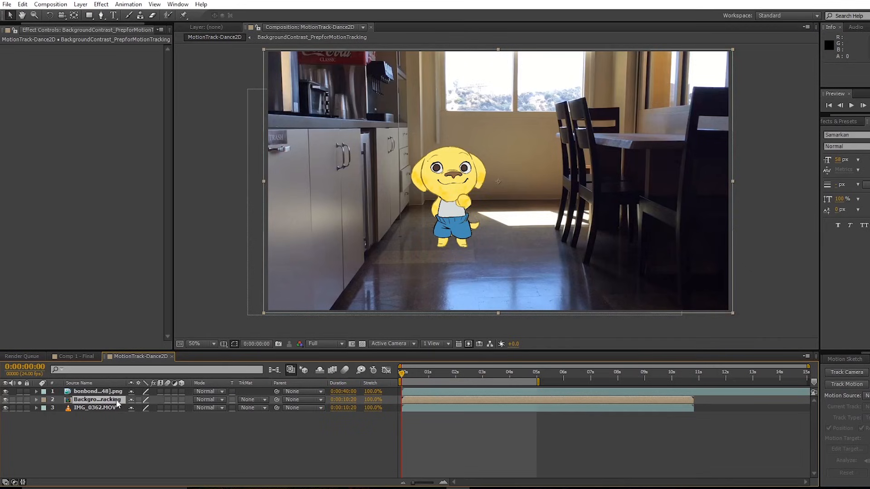
pyautogui.doubleClick(89, 400)
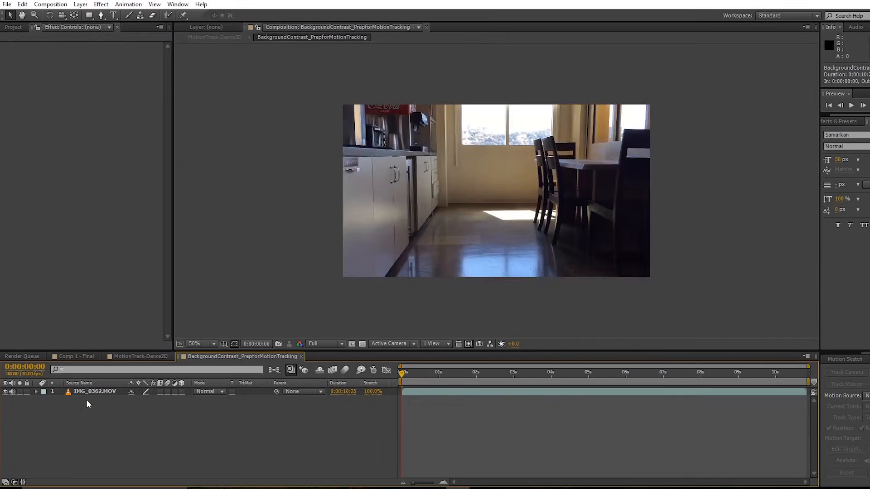
pyautogui.press('.')
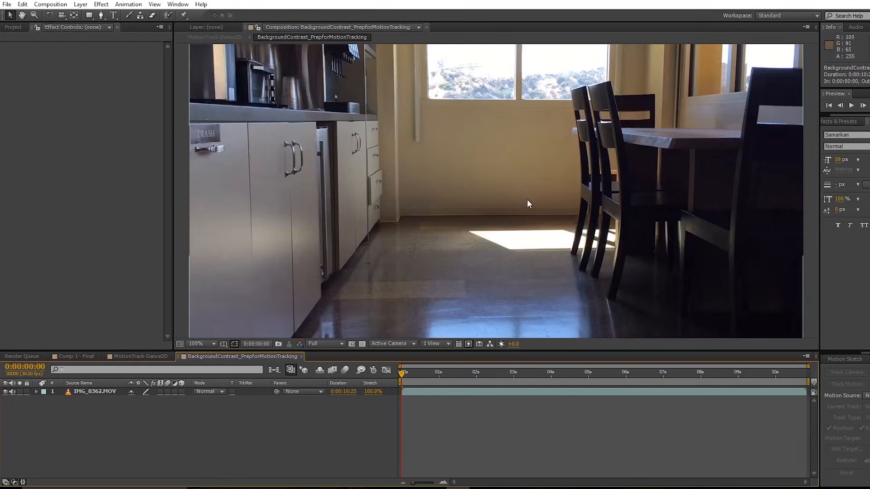
pyautogui.press(',')
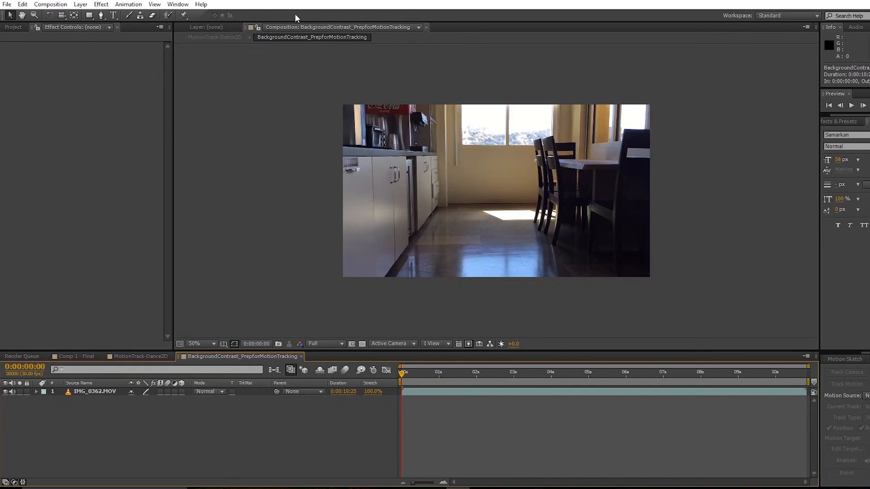
pyautogui.click(407, 28)
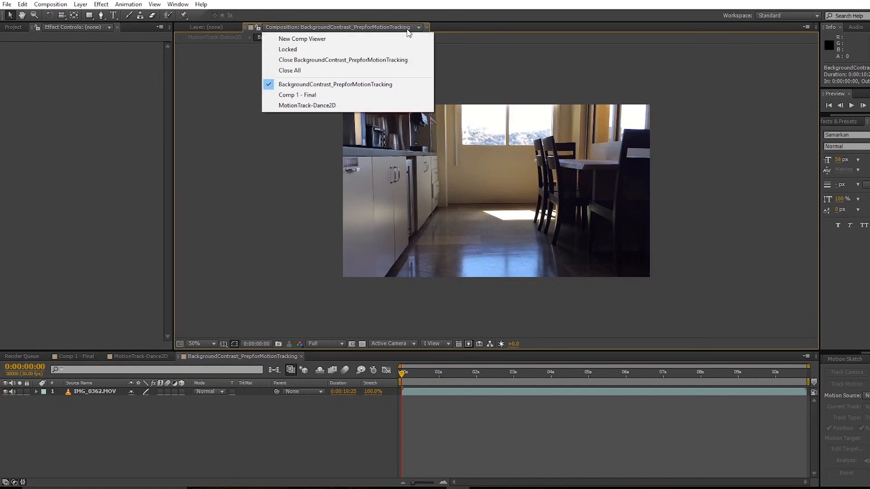
pyautogui.click(302, 131)
pyautogui.scroll(1, 301, 130)
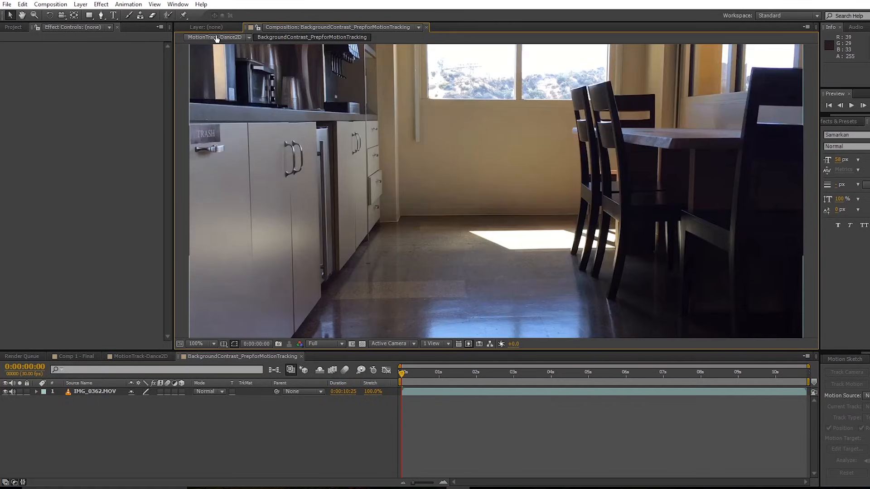
pyautogui.scroll(-1, 345, 61)
pyautogui.scroll(1, 407, 114)
pyautogui.scroll(-1, 487, 166)
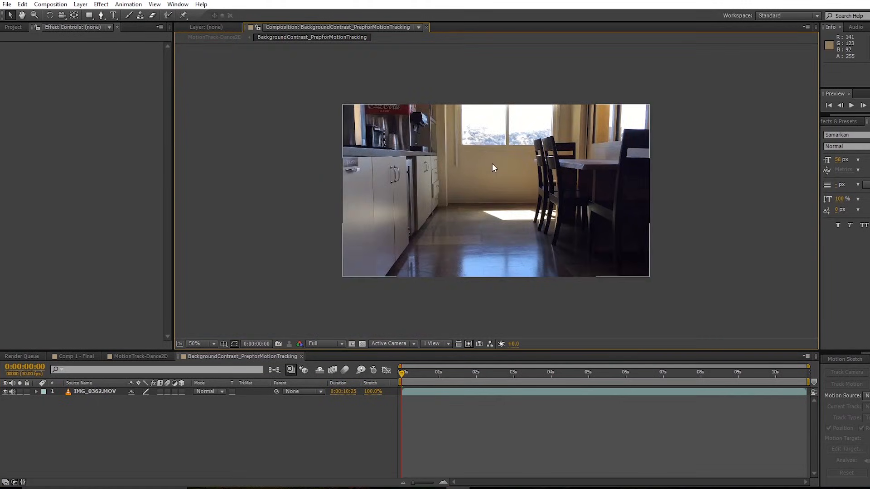
# Apply Brightness & Contrast to the IMG_0362.MOV layer in the precomp, with Brightness at 35 and Contrast at 58
pyautogui.click(91, 392)
pyautogui.scroll(1, 485, 182)
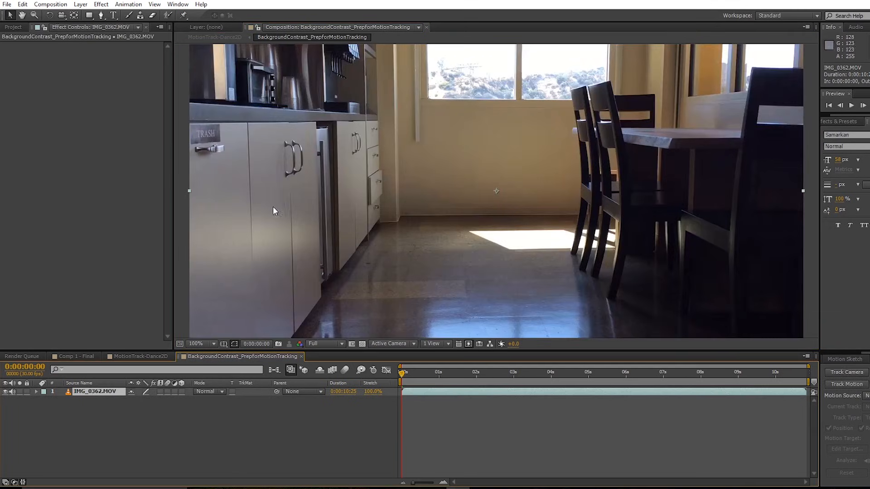
pyautogui.click(97, 5)
pyautogui.moveTo(113, 118)
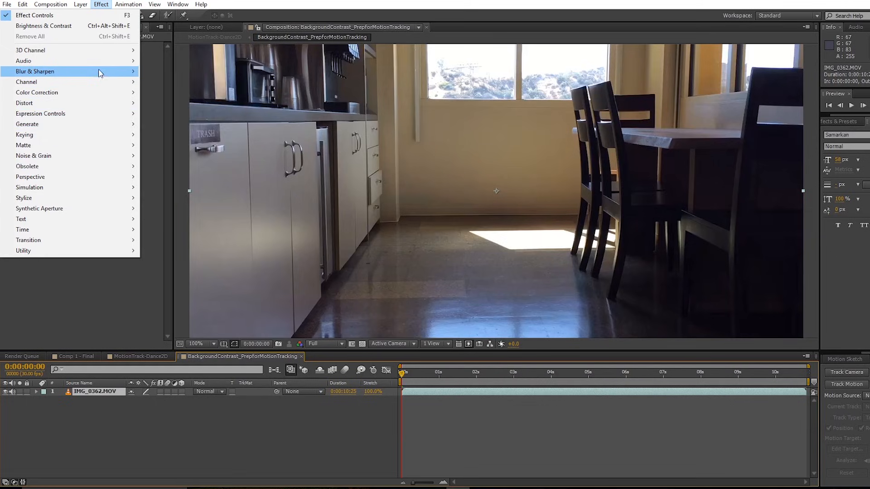
pyautogui.moveTo(93, 77)
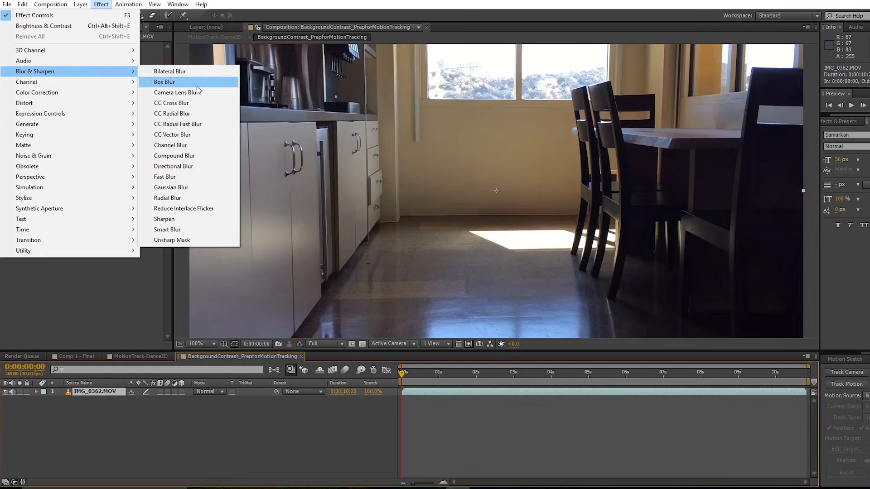
pyautogui.moveTo(93, 93)
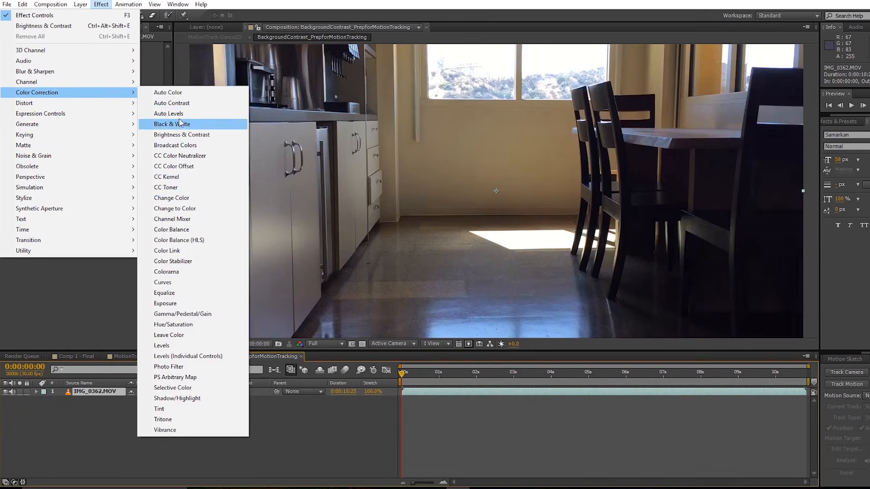
pyautogui.click(186, 135)
pyautogui.moveTo(98, 61); pyautogui.dragTo(166, 83)
pyautogui.moveTo(98, 54); pyautogui.dragTo(117, 64)
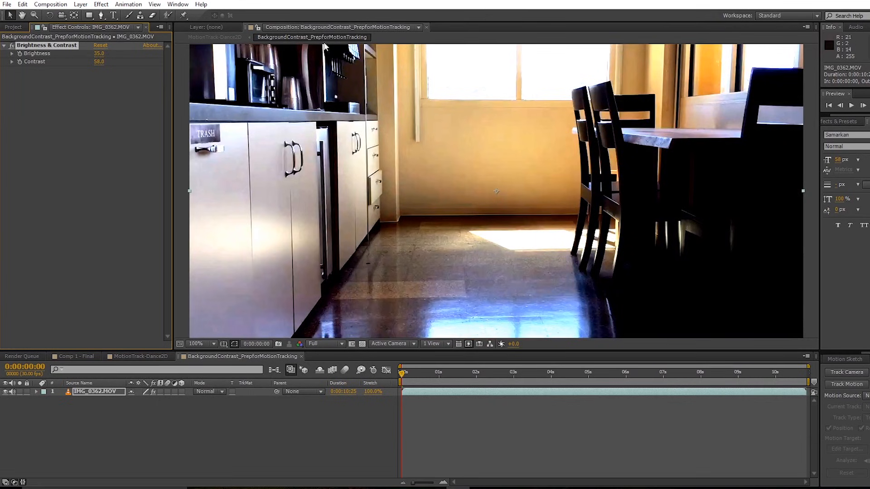
# Add a null object to the MotionTrack-Dance2D composition and position it at the dog's feet
pyautogui.click(145, 354)
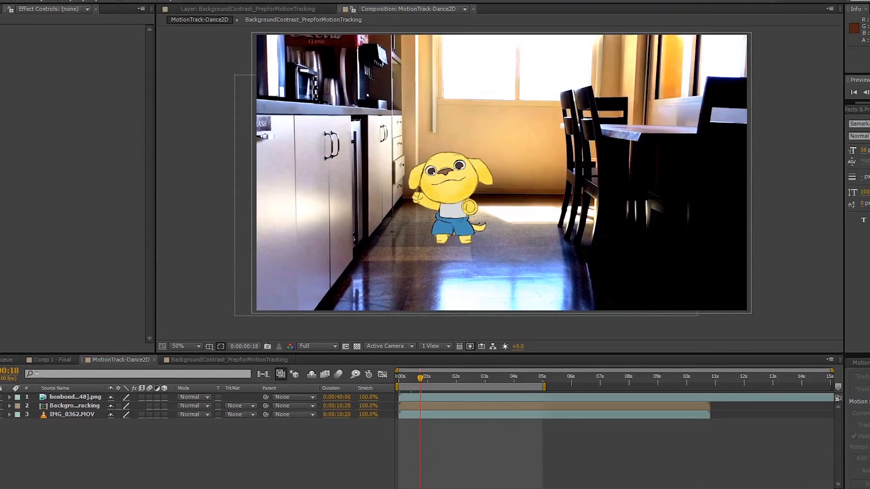
pyautogui.click(784, 178)
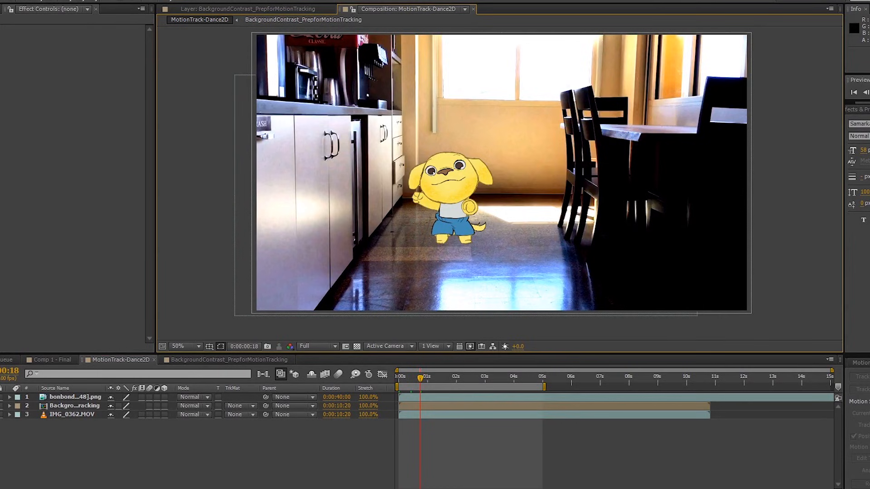
pyautogui.click(59, 1)
pyautogui.moveTo(59, 2)
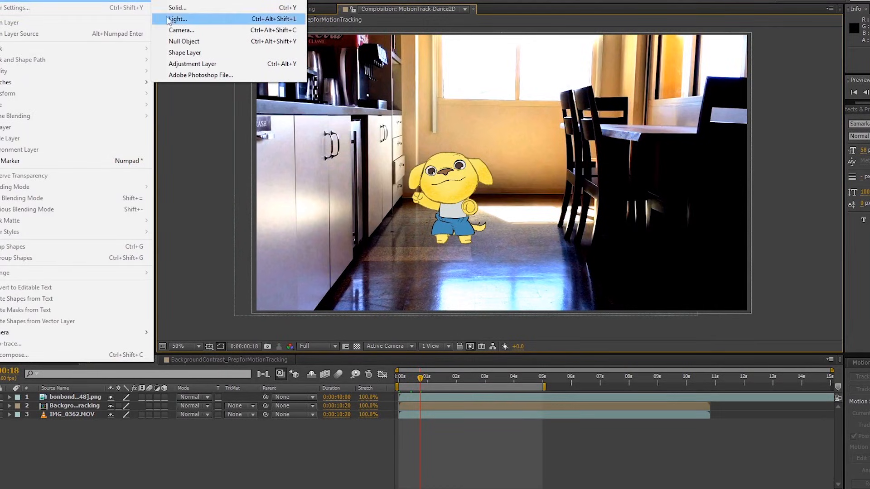
pyautogui.click(184, 41)
pyautogui.moveTo(524, 196); pyautogui.dragTo(457, 235)
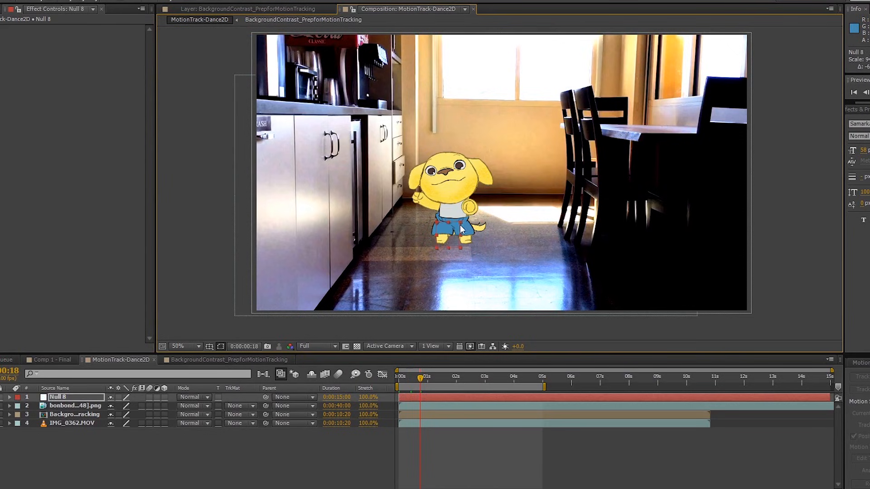
pyautogui.moveTo(460, 226)
pyautogui.mouseDown()
pyautogui.moveTo(511, 157)
pyautogui.moveTo(519, 208)
pyautogui.moveTo(458, 219)
pyautogui.moveTo(460, 234)
pyautogui.mouseUp()
pyautogui.scroll(1, 428, 247)
pyautogui.scroll(-1, 431, 249)
pyautogui.scroll(1, 423, 249)
pyautogui.scroll(-1, 417, 283)
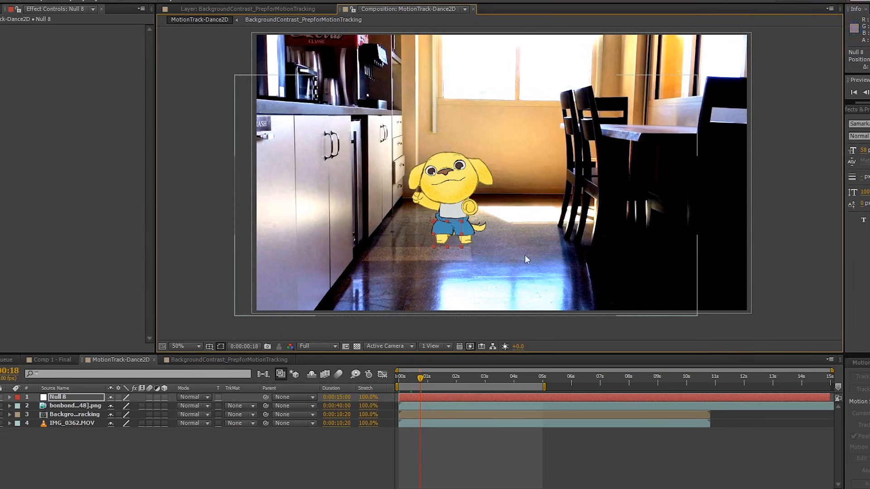
# Start Track Motion on the BackgroundContrast_PrepforMotionTracking layer in MotionTrack-Dance2D
pyautogui.click(69, 412)
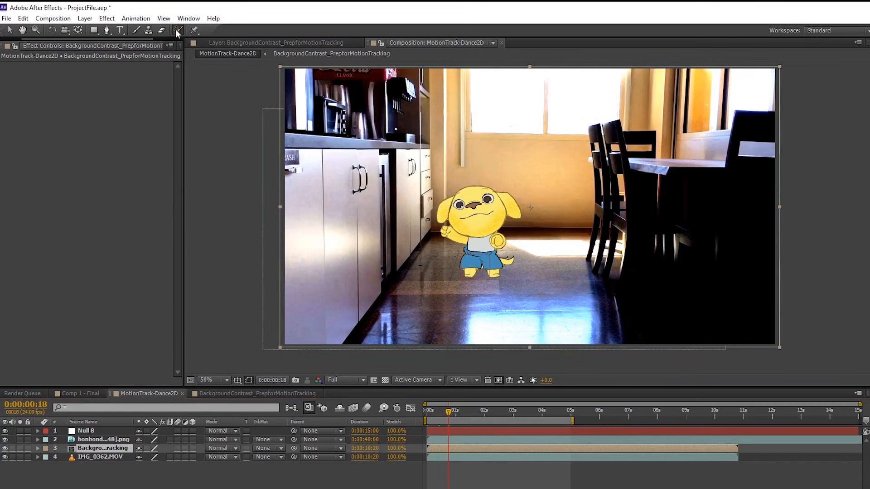
pyautogui.click(188, 19)
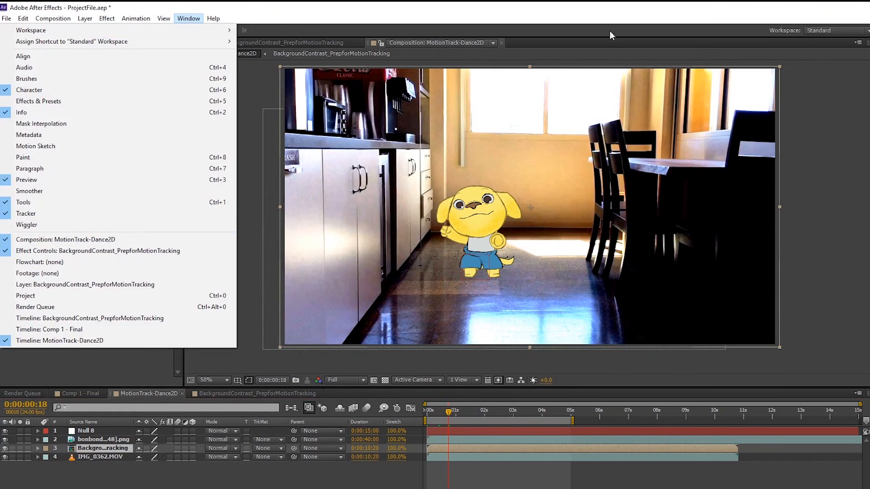
pyautogui.click(609, 14)
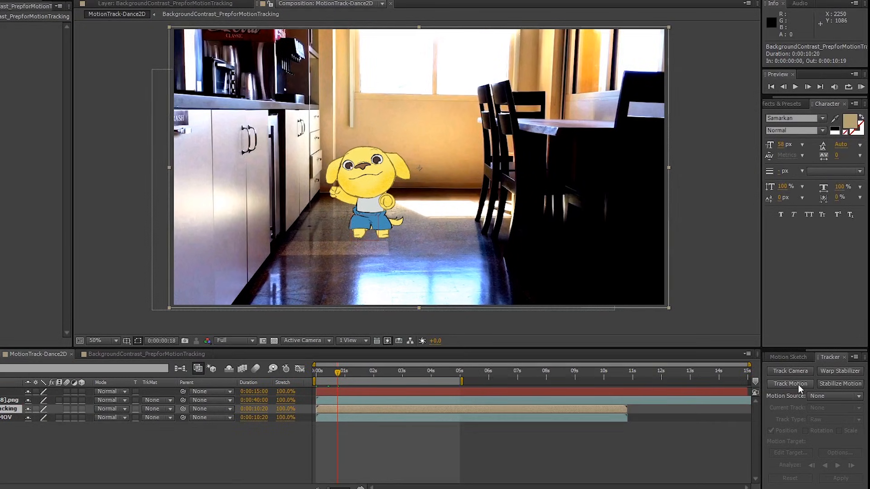
pyautogui.click(798, 384)
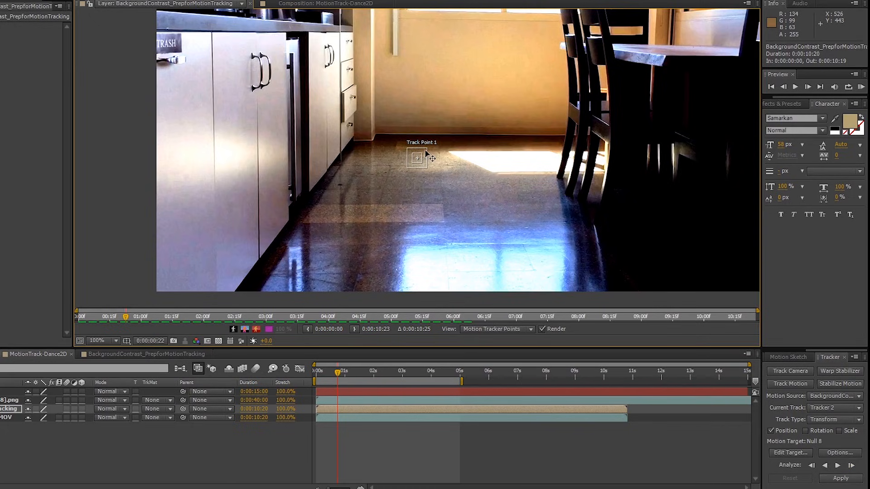
# Shrink Track Point 1's feature region and make its search region slightly taller
pyautogui.moveTo(426, 167)
pyautogui.mouseDown()
pyautogui.moveTo(433, 172)
pyautogui.moveTo(428, 168)
pyautogui.mouseUp()
pyautogui.press('.')
pyautogui.press('.')
pyautogui.press('.')
pyautogui.press('.')
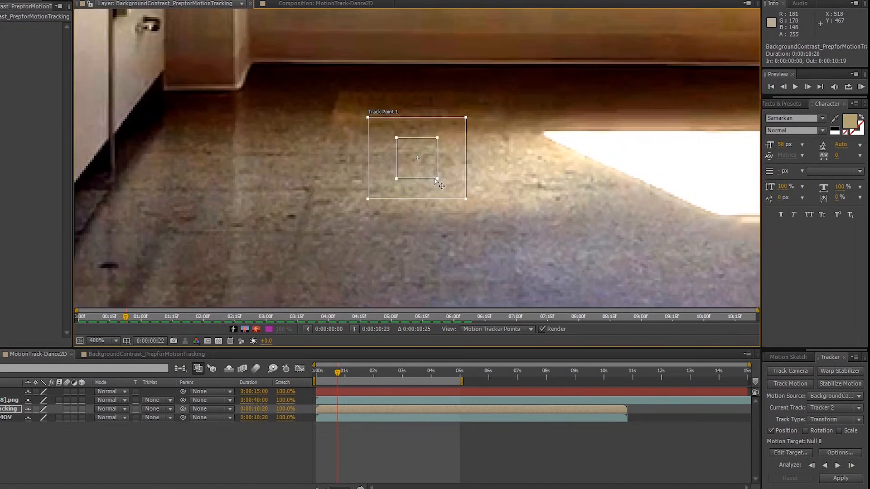
pyautogui.moveTo(434, 178); pyautogui.dragTo(432, 176)
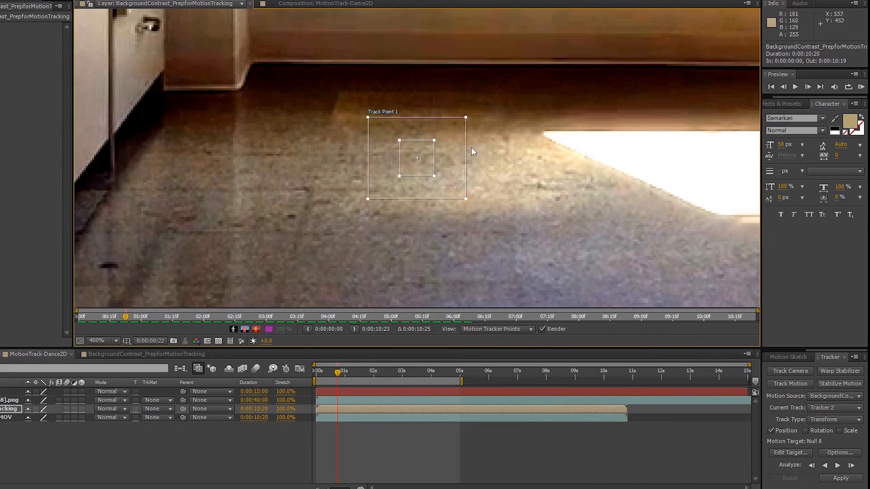
pyautogui.press(',')
pyautogui.moveTo(460, 119); pyautogui.dragTo(460, 115)
pyautogui.scroll(-1, 438, 140)
pyautogui.scroll(1, 423, 153)
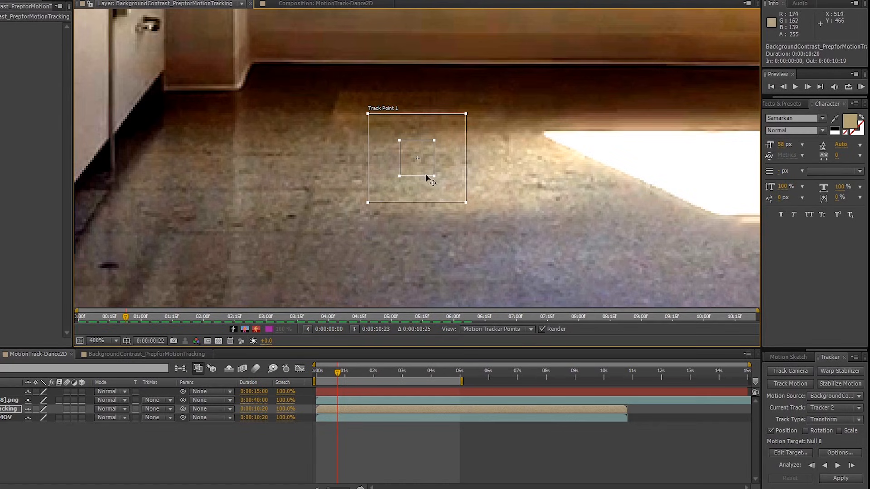
pyautogui.moveTo(397, 176); pyautogui.dragTo(406, 167)
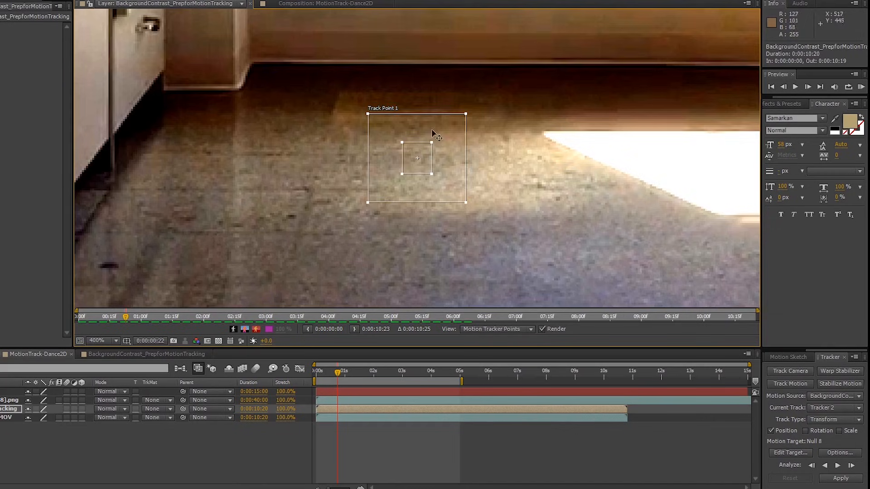
# Move Track Point 1 onto the upper edge of the lighter floor strip and tighten its search region
pyautogui.scroll(-1, 426, 149)
pyautogui.moveTo(426, 140); pyautogui.dragTo(394, 211)
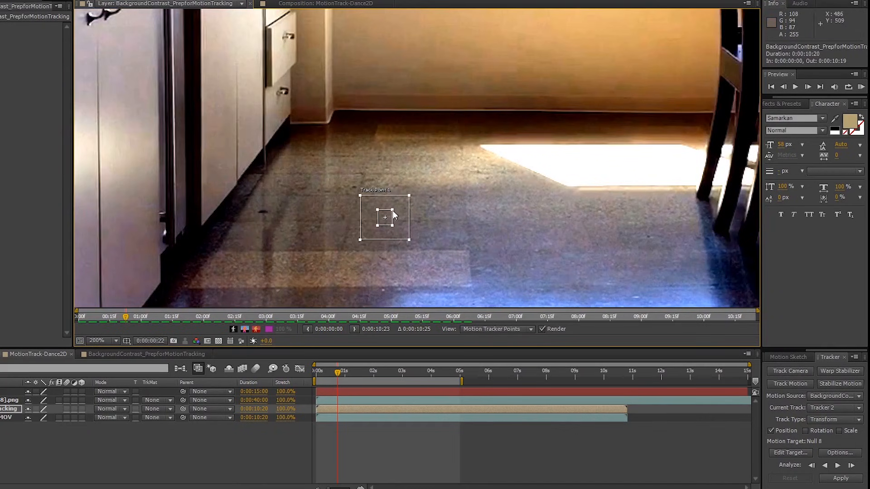
pyautogui.moveTo(411, 199); pyautogui.dragTo(403, 202)
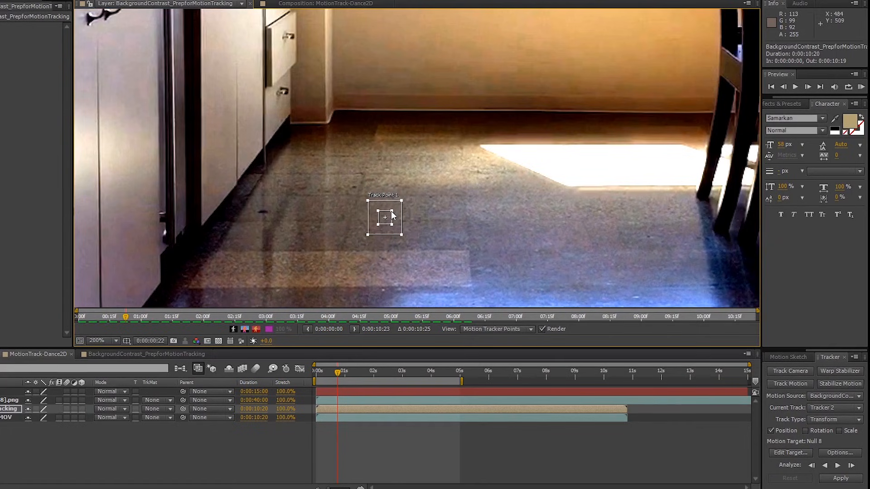
pyautogui.moveTo(389, 212); pyautogui.dragTo(345, 246)
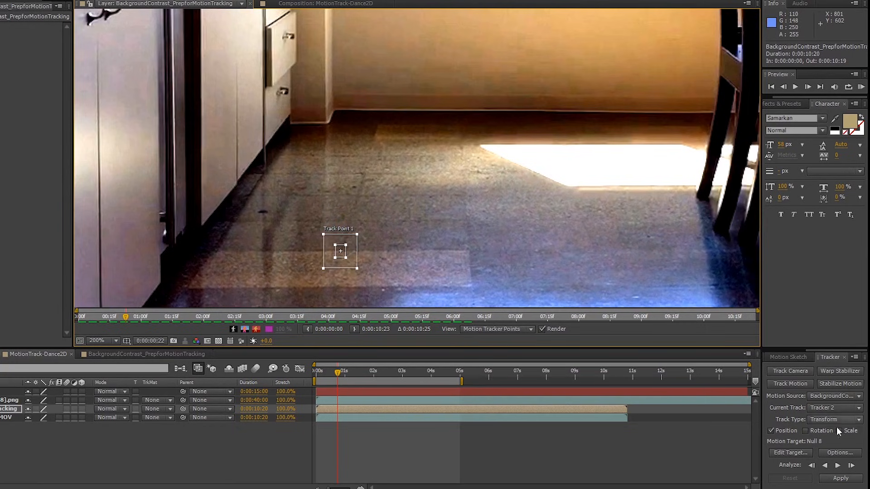
# Enable Rotation tracking and place Track Point 2, with a smaller search region, near the right end of the lighter floor strip
pyautogui.click(806, 429)
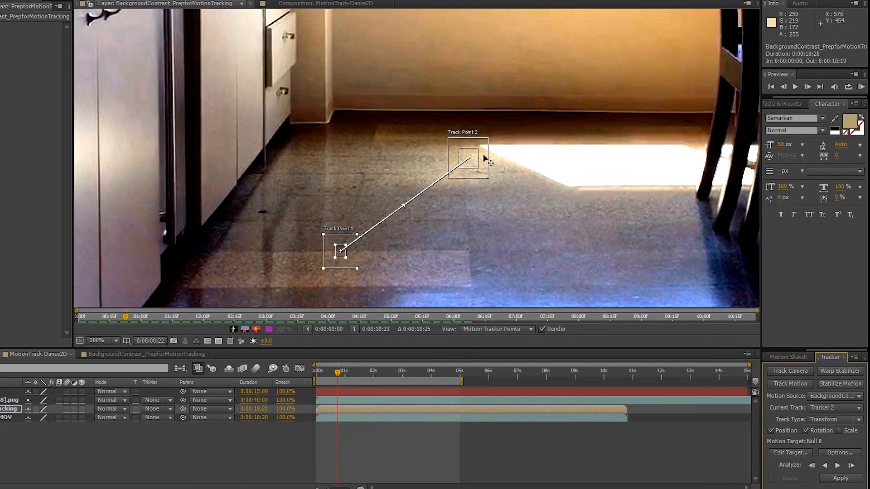
pyautogui.moveTo(475, 154); pyautogui.dragTo(478, 242)
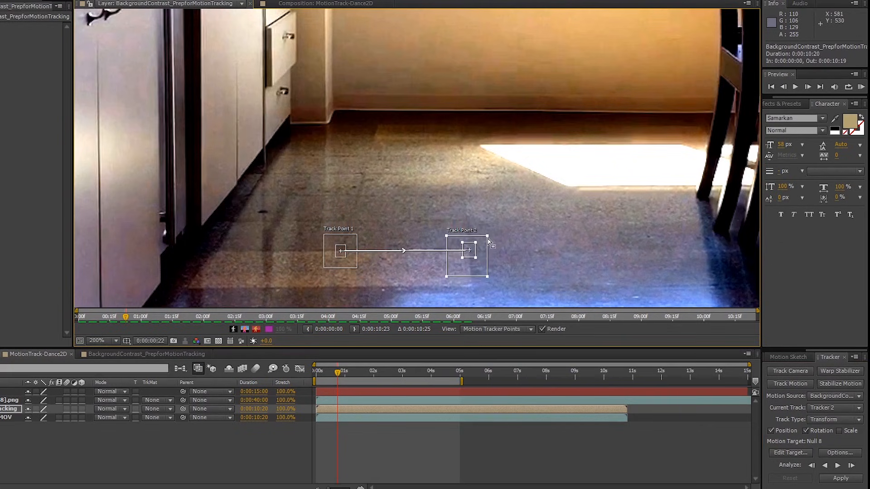
pyautogui.moveTo(490, 230); pyautogui.dragTo(475, 244)
pyautogui.press(',')
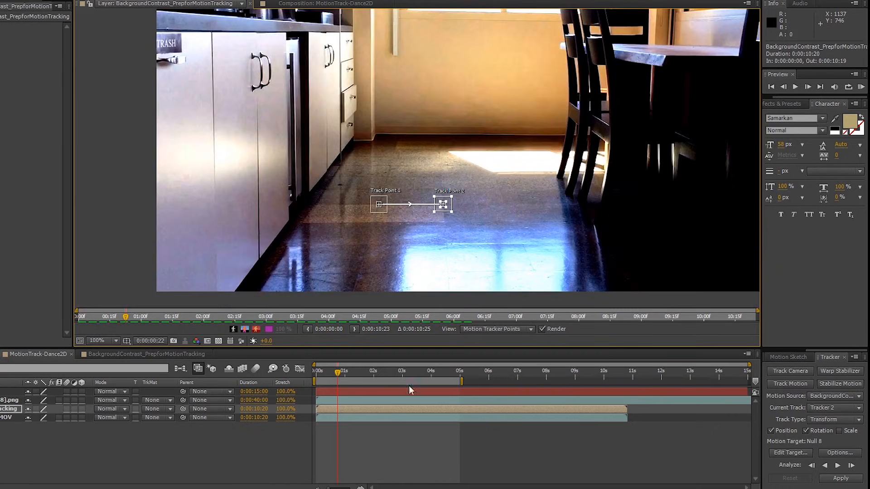
# Go to the first frame and shift both track points slightly right along the floor strip's upper edge
pyautogui.moveTo(333, 374); pyautogui.dragTo(284, 377)
pyautogui.scroll(1, 456, 217)
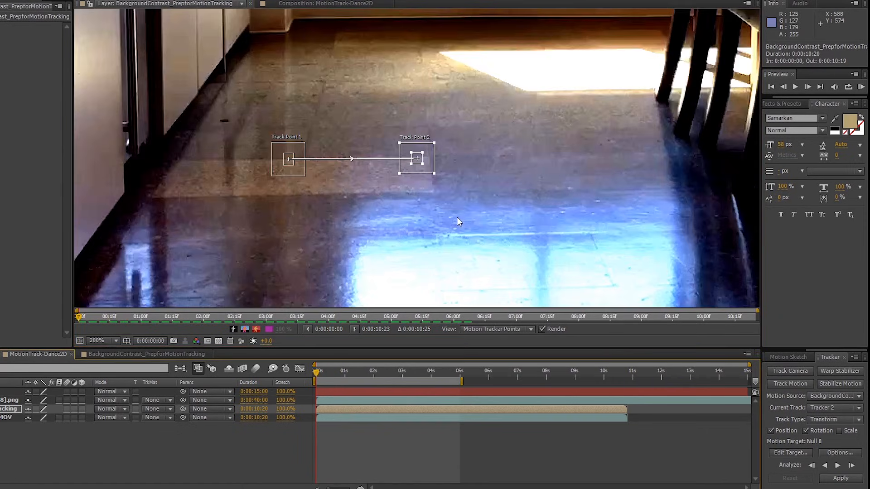
pyautogui.moveTo(418, 156); pyautogui.dragTo(429, 157)
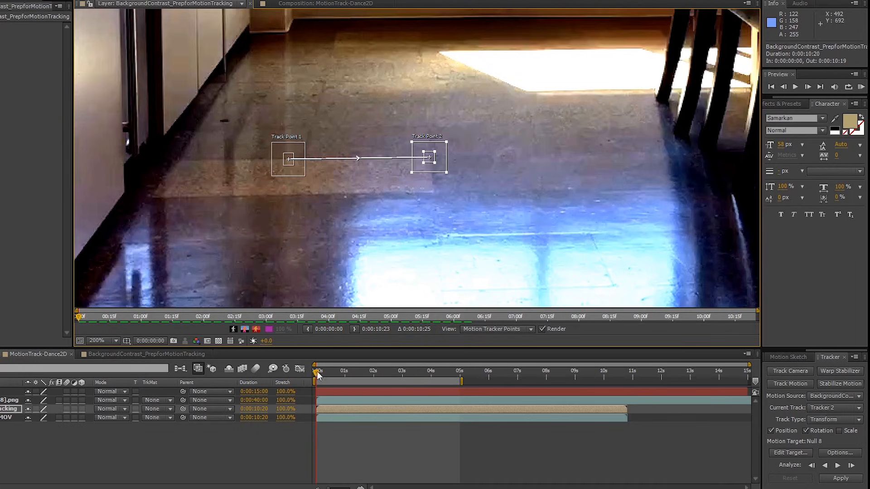
pyautogui.moveTo(299, 152); pyautogui.dragTo(315, 153)
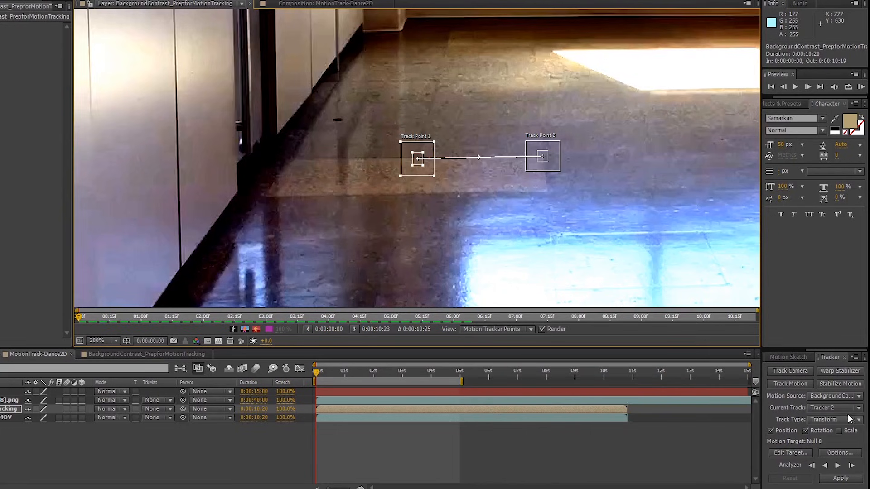
# Enable Scale tracking and analyze the two track points forward from the first frame
pyautogui.click(838, 430)
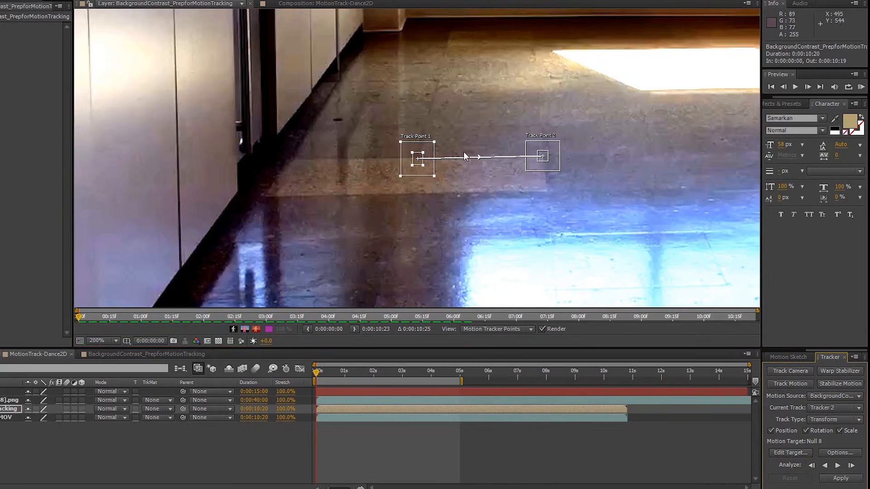
pyautogui.press(',')
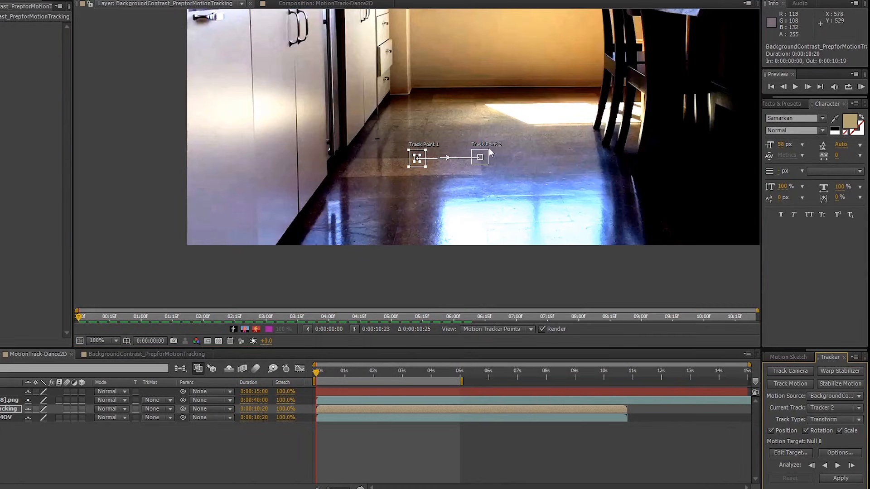
pyautogui.click(838, 466)
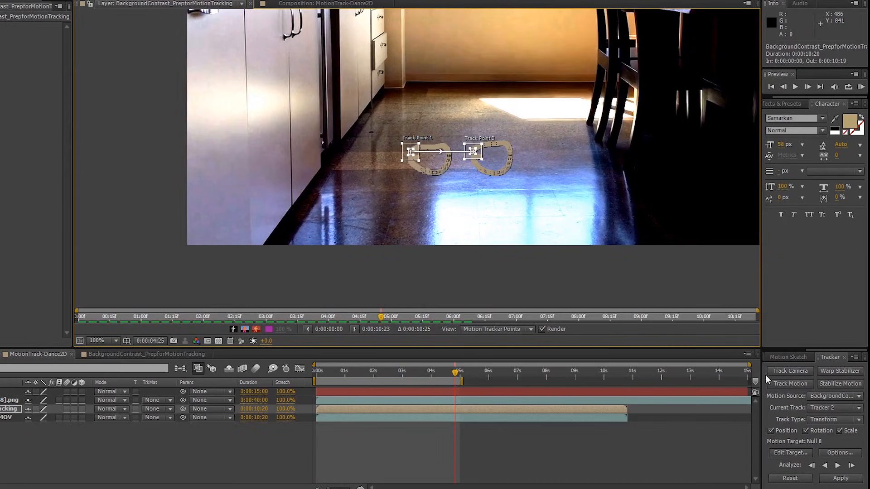
# Undo the motion track and rerun the forward analysis with a slightly larger search region on Track Point 1
pyautogui.hotkey('ctrl', 'z')
pyautogui.scroll(2, 419, 156)
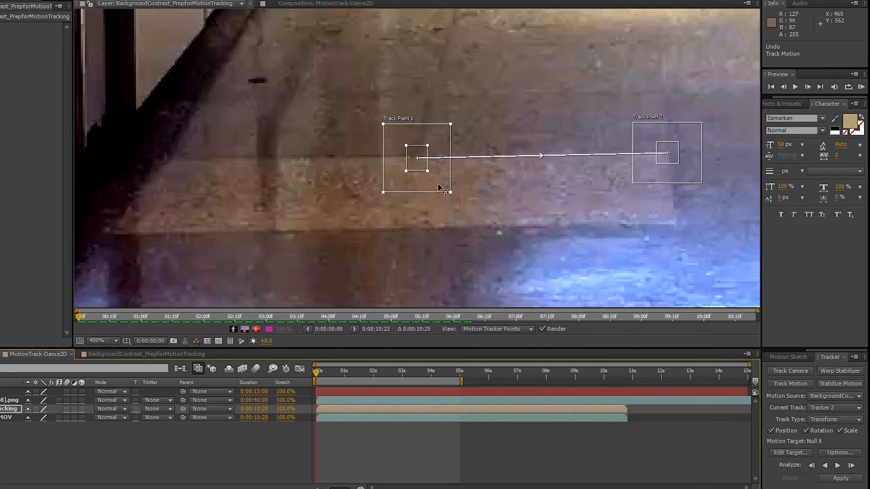
pyautogui.moveTo(428, 146)
pyautogui.mouseDown()
pyautogui.moveTo(455, 121)
pyautogui.moveTo(425, 151)
pyautogui.mouseUp()
pyautogui.scroll(-1, 428, 156)
pyautogui.scroll(-1, 428, 156)
pyautogui.scroll(1, 428, 156)
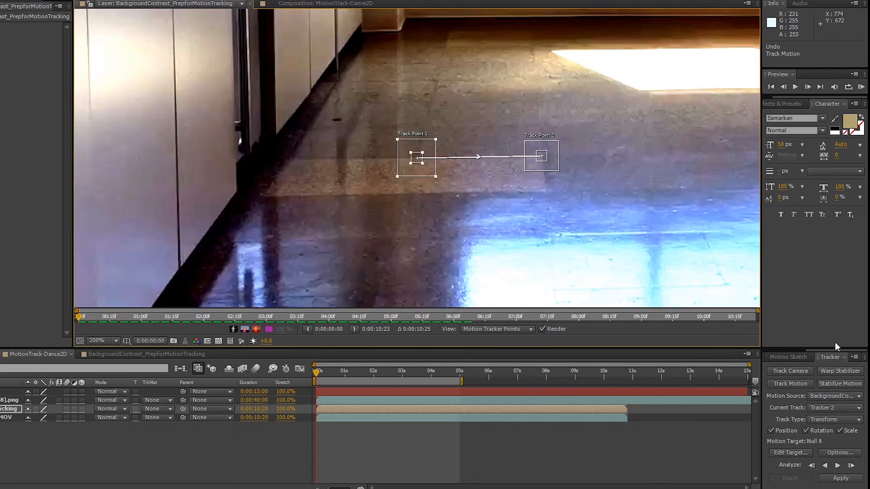
pyautogui.press(',')
pyautogui.click(836, 465)
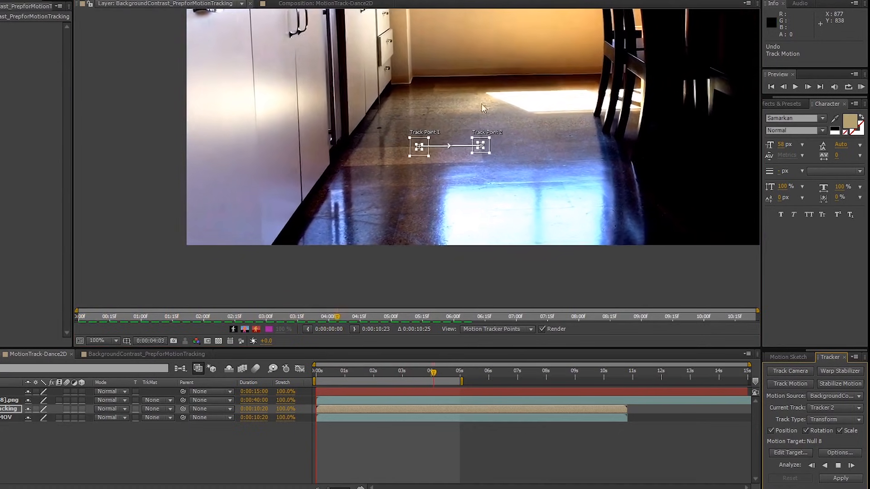
# Nudge Track Point 1 right along the floor strip's edge, reducing its search region and enlarging its feature region
pyautogui.press('.')
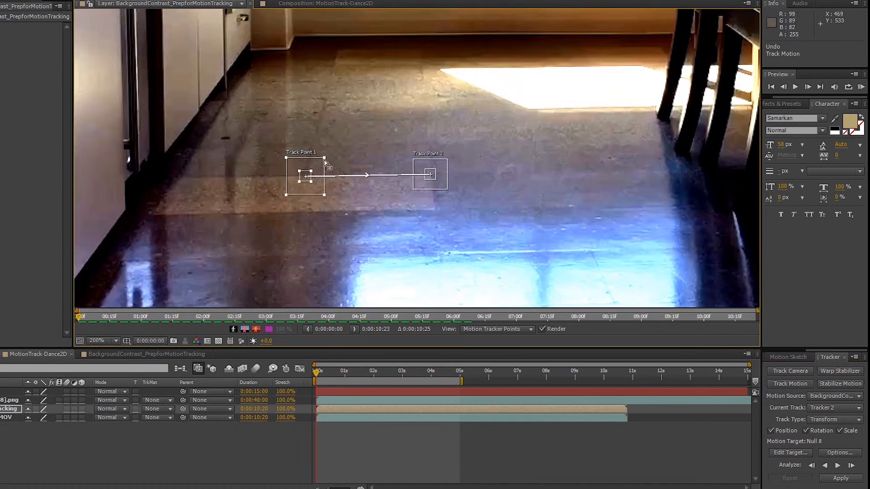
pyautogui.moveTo(324, 158); pyautogui.dragTo(312, 176)
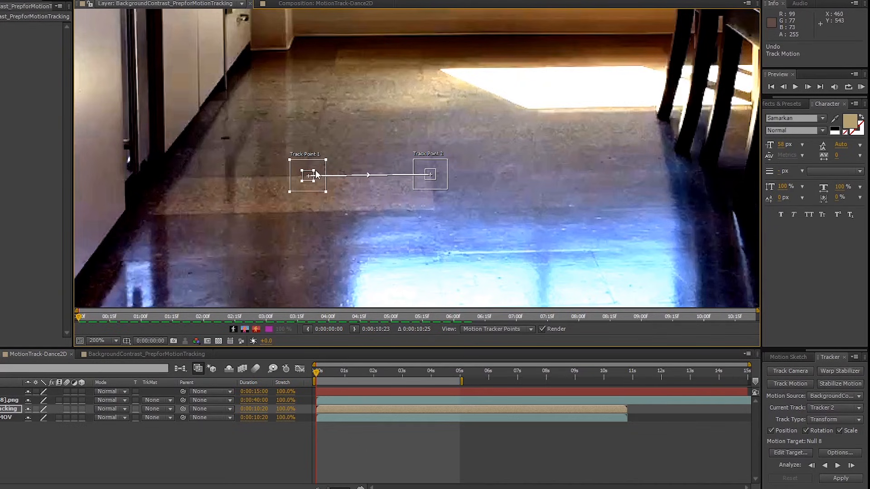
pyautogui.scroll(2, 315, 175)
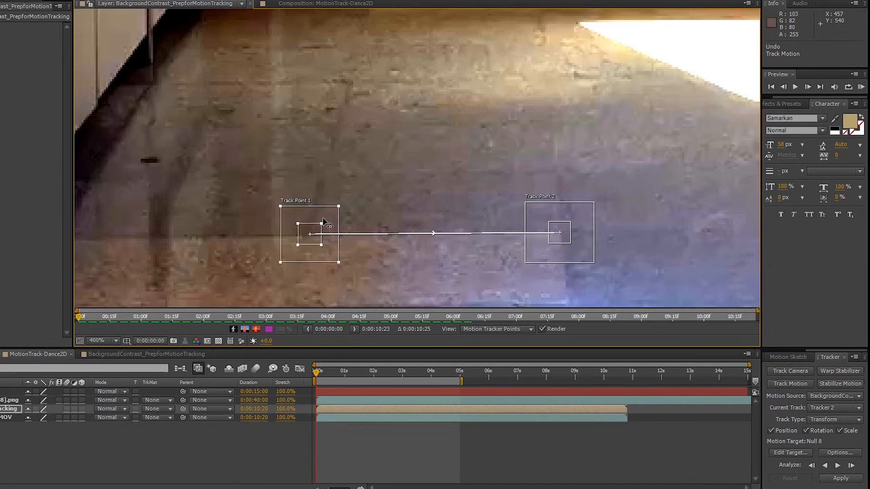
pyautogui.moveTo(322, 225); pyautogui.dragTo(197, 206)
pyautogui.press(',')
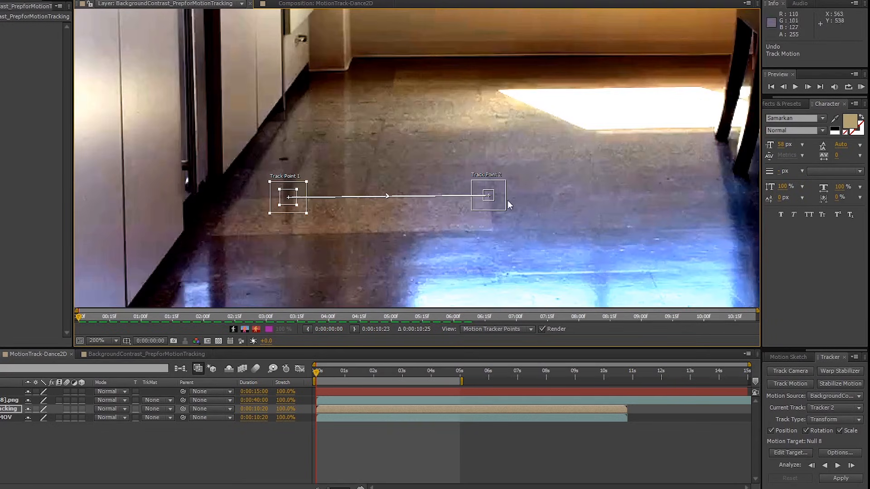
# Analyze the track forward, stop it at 0:00:07:12, and return to the first frame
pyautogui.click(837, 465)
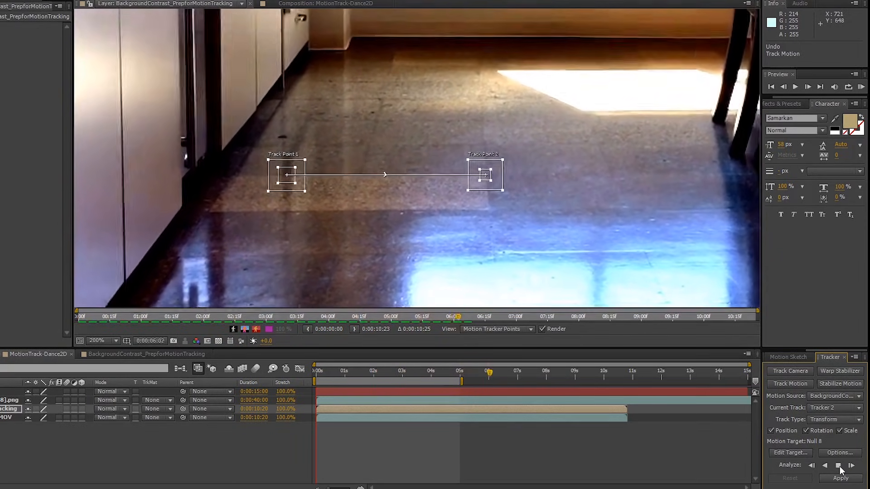
pyautogui.click(838, 466)
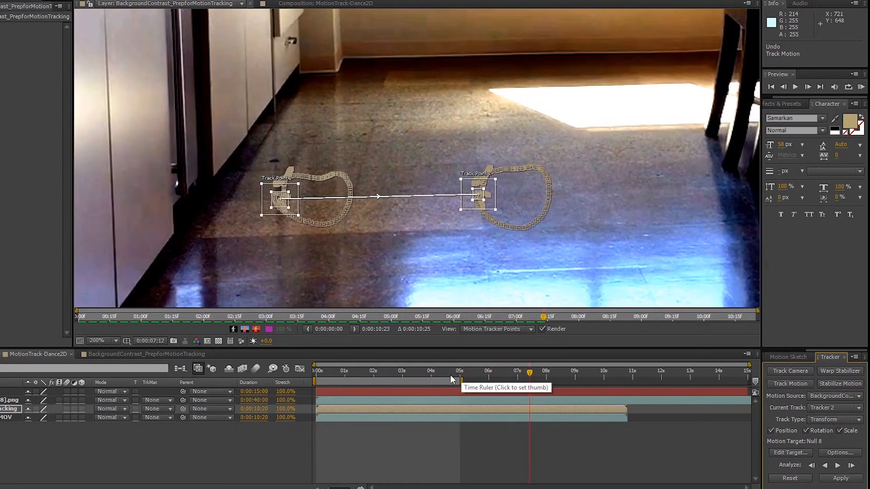
pyautogui.moveTo(376, 368); pyautogui.dragTo(274, 372)
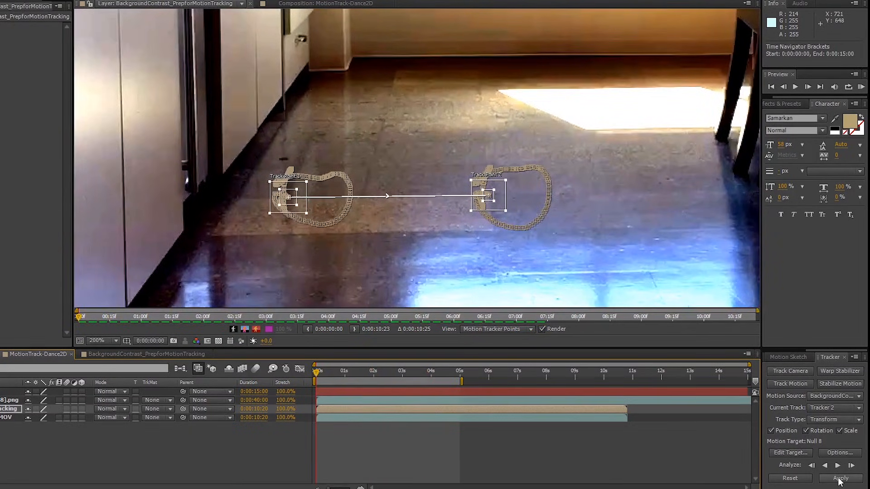
# Apply the tracked motion to Null 8 in both X and Y dimensions
pyautogui.click(840, 479)
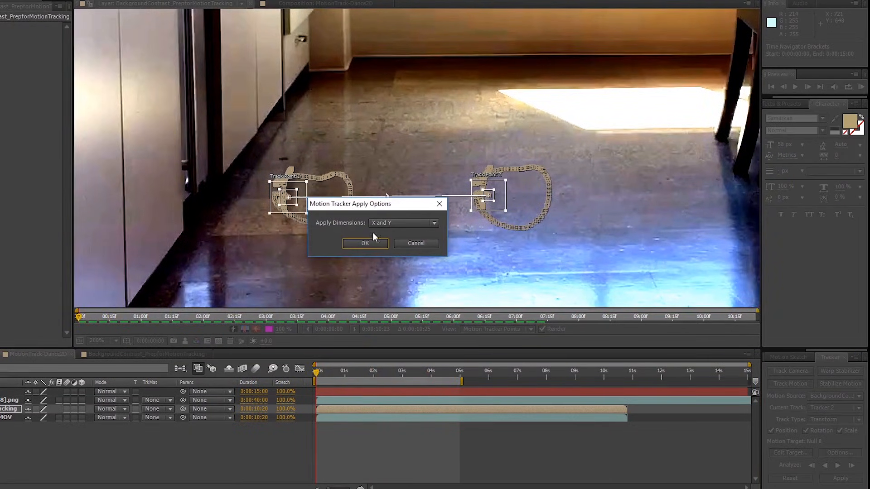
pyautogui.click(404, 224)
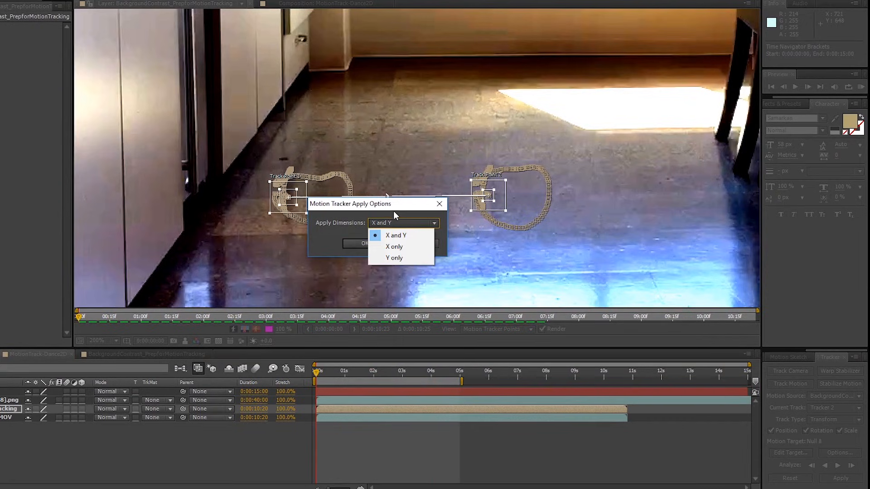
pyautogui.click(382, 199)
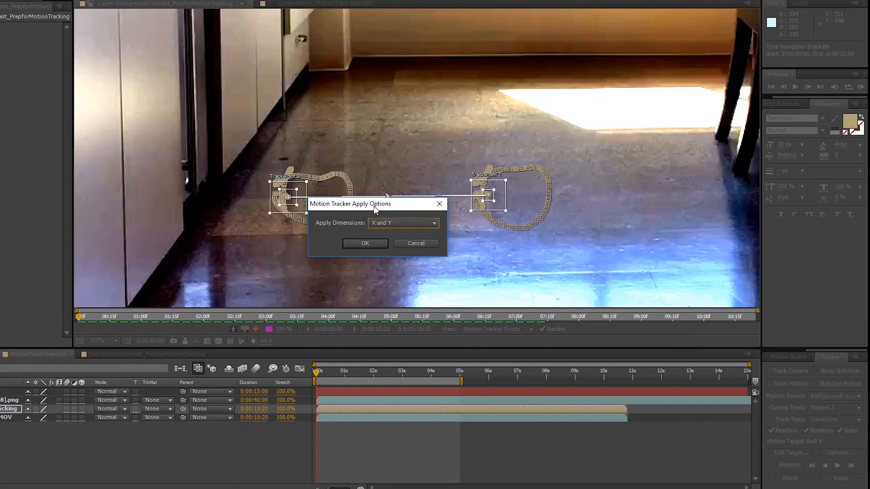
pyautogui.moveTo(374, 205); pyautogui.dragTo(574, 170)
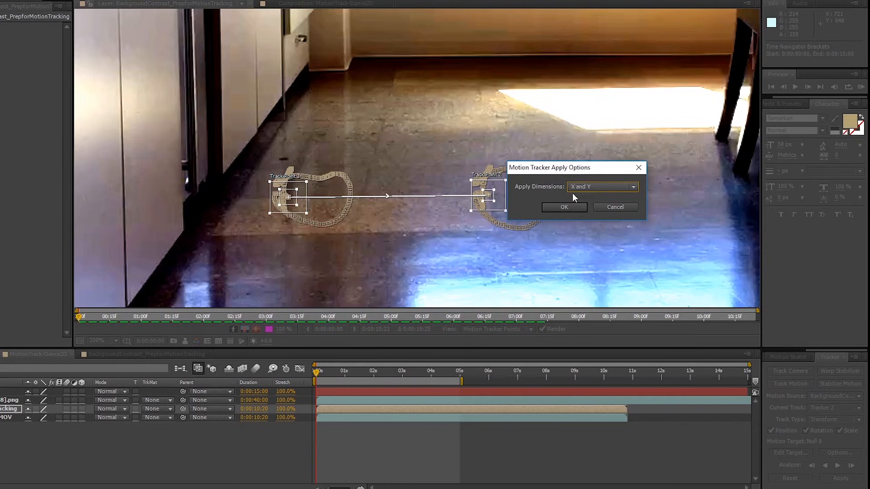
pyautogui.click(569, 203)
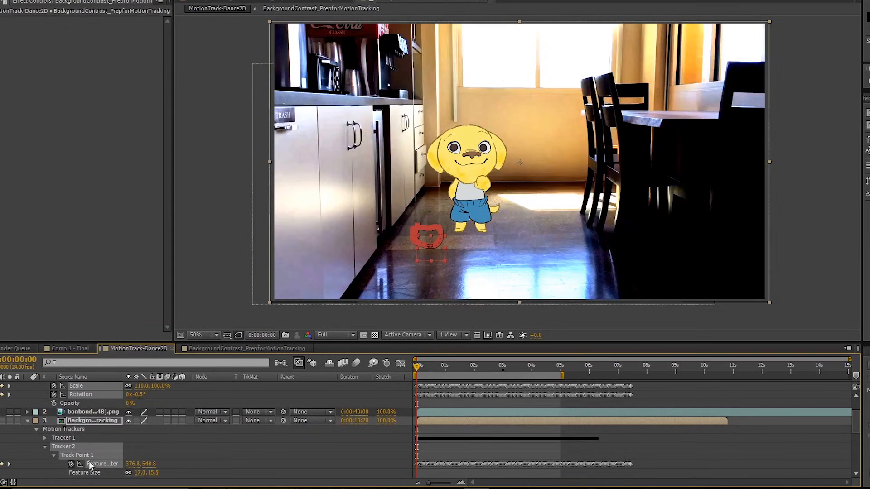
# Check the applied transform keyframes on Null 8 and collapse the expanded layer properties
pyautogui.scroll(-2, 107, 450)
pyautogui.click(27, 394)
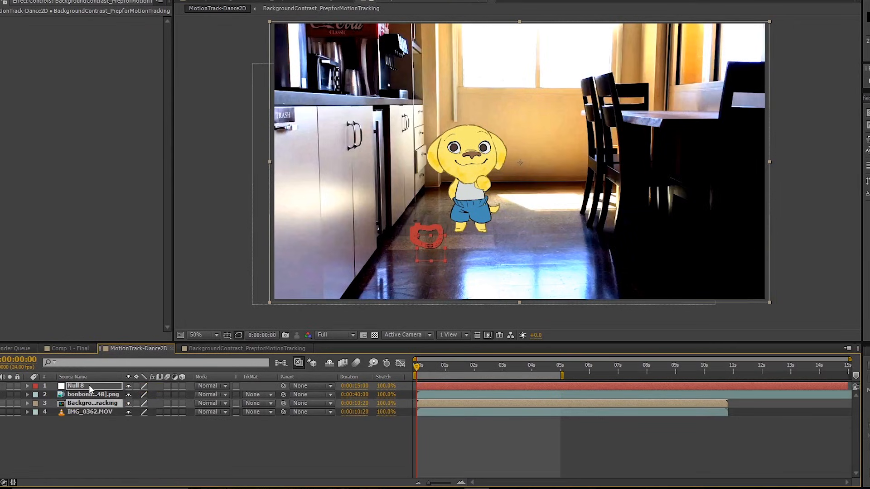
pyautogui.click(27, 385)
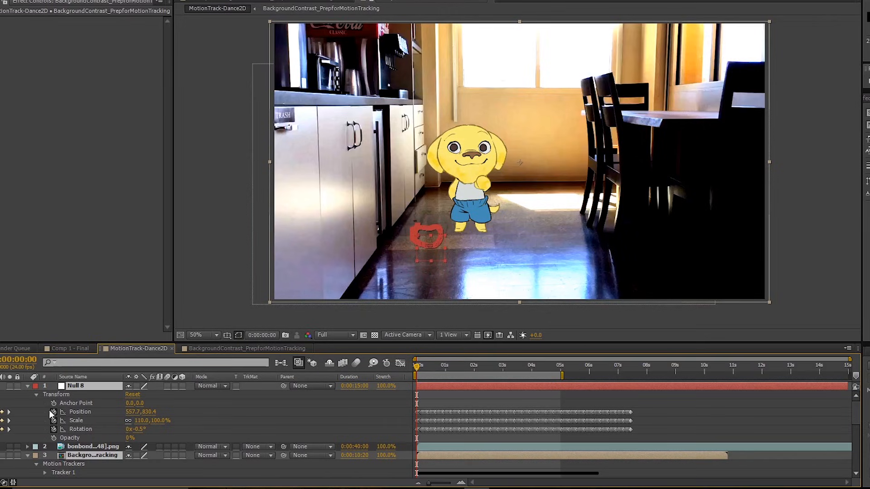
pyautogui.click(28, 386)
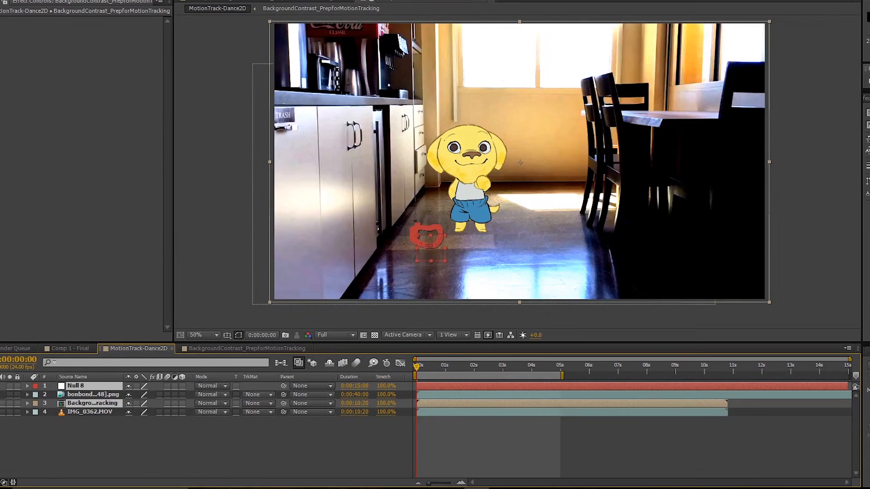
# Play and scrub the first second to check the null's tracked motion, and return to the first frame
pyautogui.press('space')
pyautogui.press('space')
pyautogui.moveTo(460, 360); pyautogui.dragTo(439, 365)
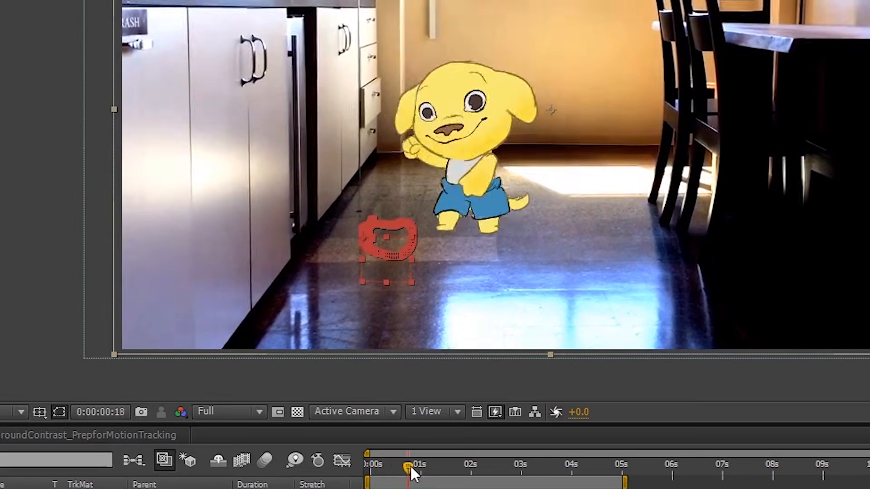
pyautogui.moveTo(409, 465); pyautogui.dragTo(314, 473)
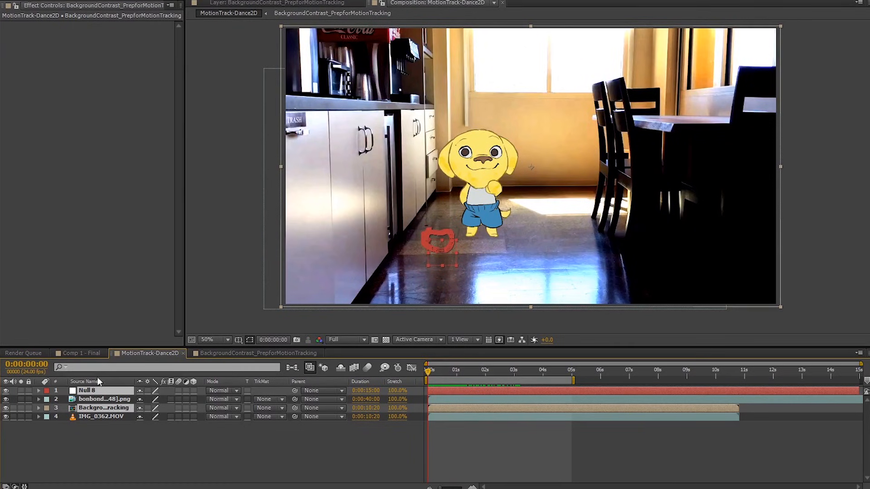
# Compare the high-contrast background precomp with the original footage and leave the precomp layer hidden
pyautogui.click(7, 408)
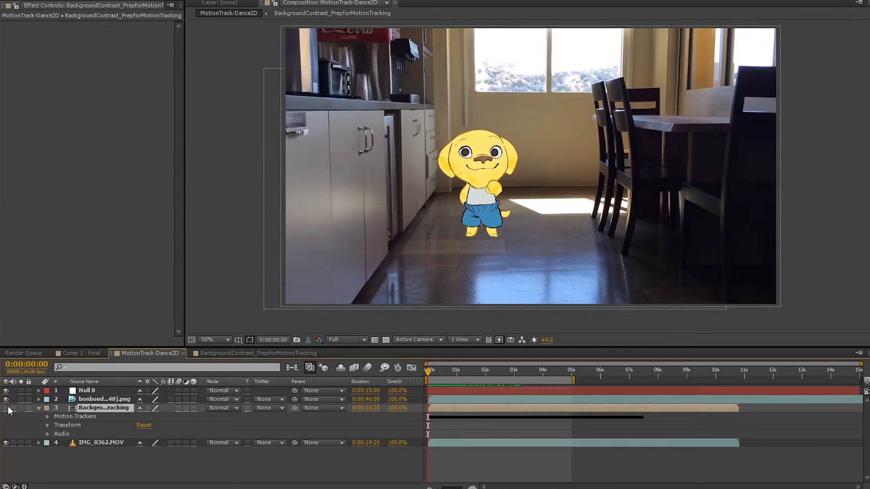
pyautogui.click(7, 409)
pyautogui.click(6, 408)
pyautogui.click(7, 409)
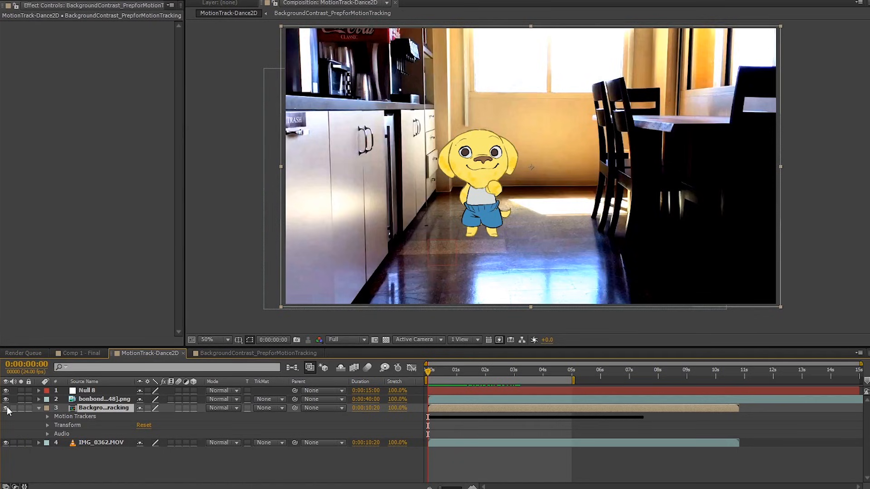
pyautogui.click(7, 408)
# Examine Null 8's Position, Scale and Rotation keyframes, and fold up the background precomp's properties
pyautogui.click(38, 390)
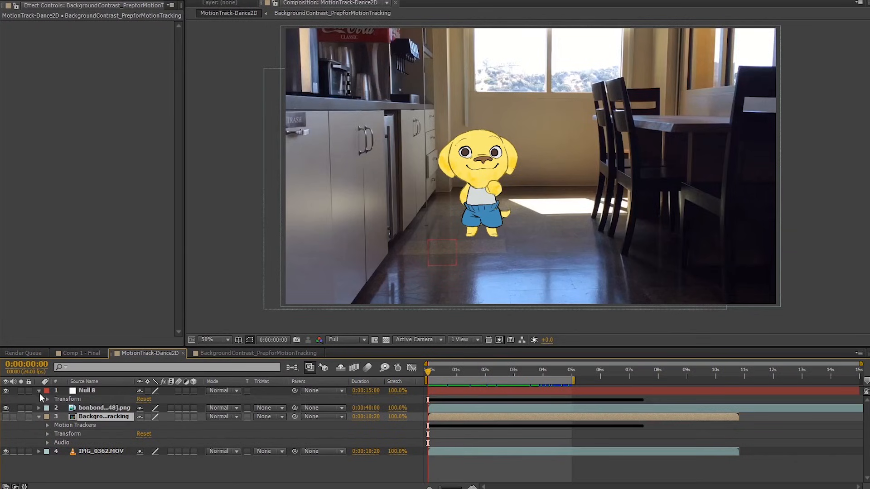
pyautogui.click(47, 399)
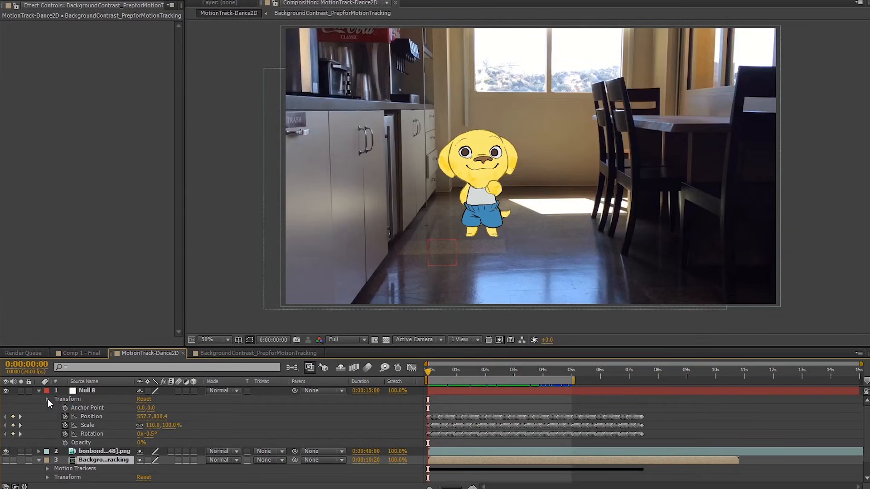
pyautogui.click(48, 399)
pyautogui.click(39, 416)
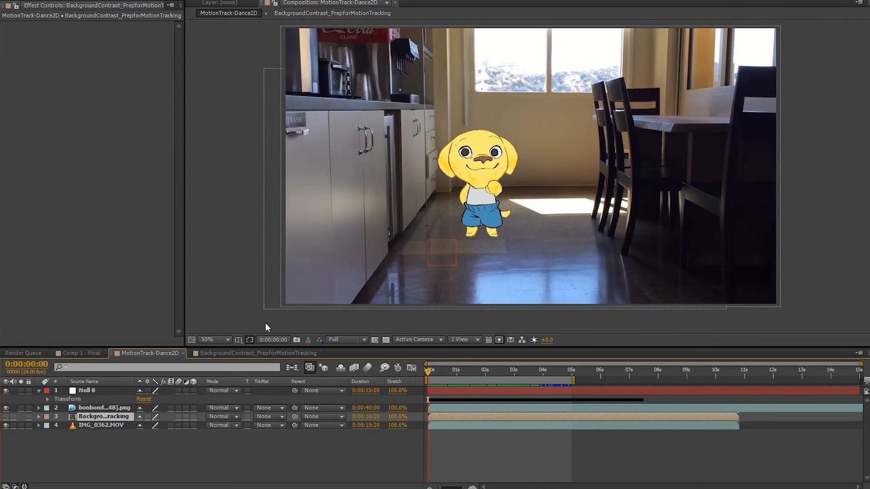
# Parent the bonbondance image sequence layer to Null 8
pyautogui.click(92, 392)
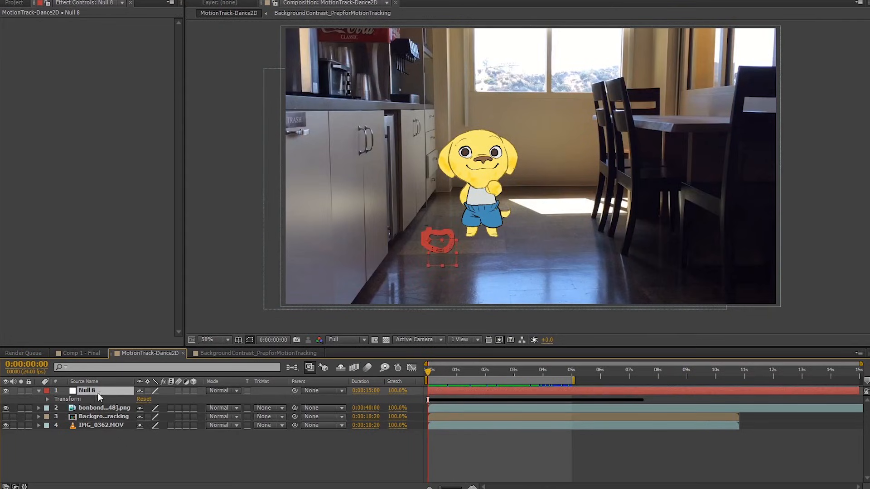
pyautogui.click(104, 408)
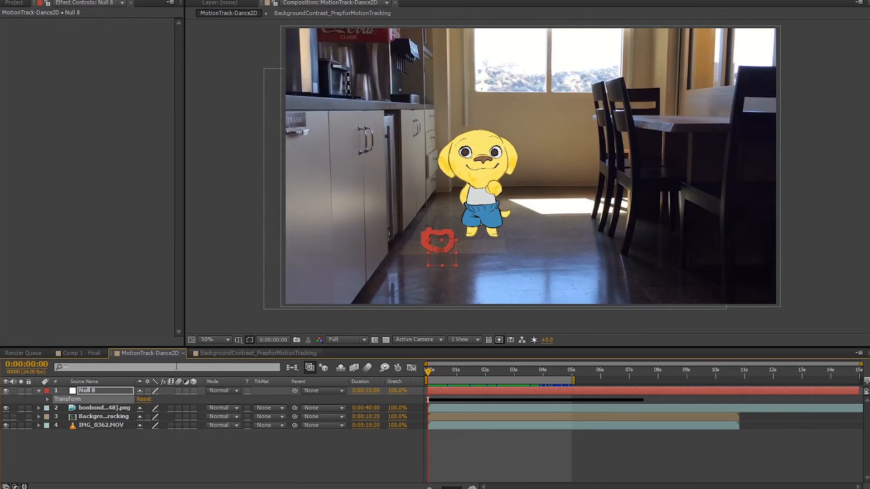
pyautogui.click(96, 417)
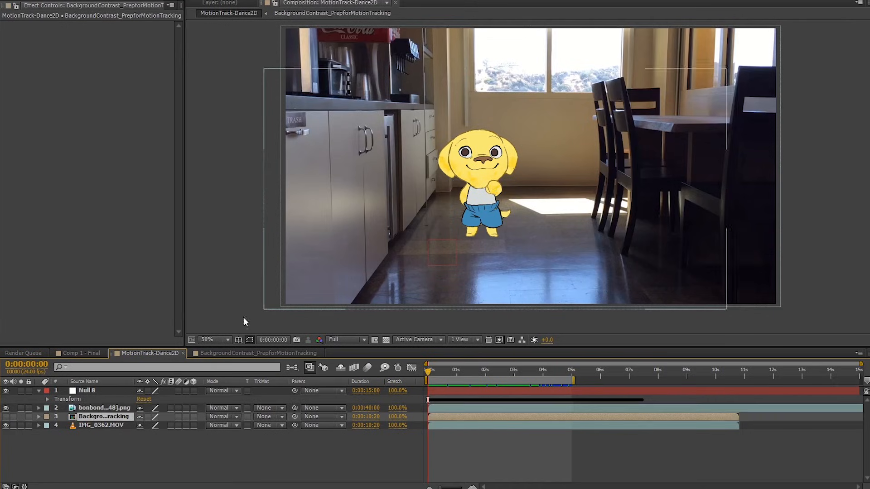
pyautogui.click(98, 392)
pyautogui.click(105, 407)
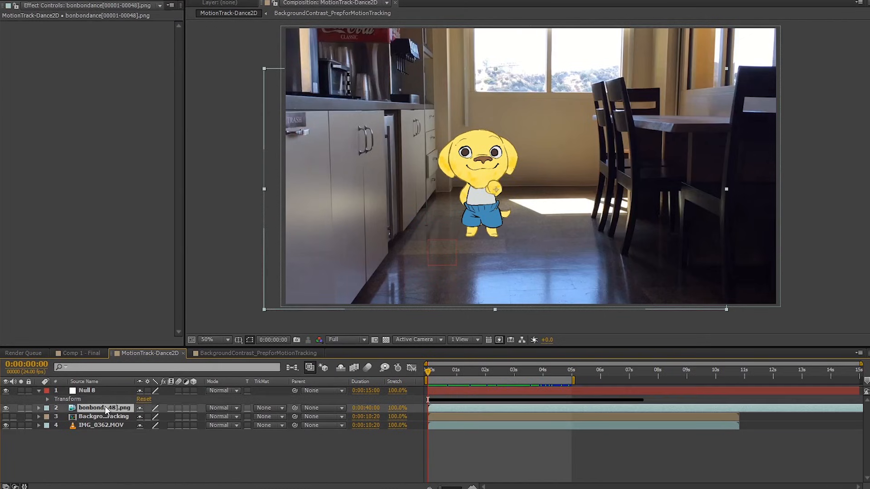
pyautogui.click(310, 408)
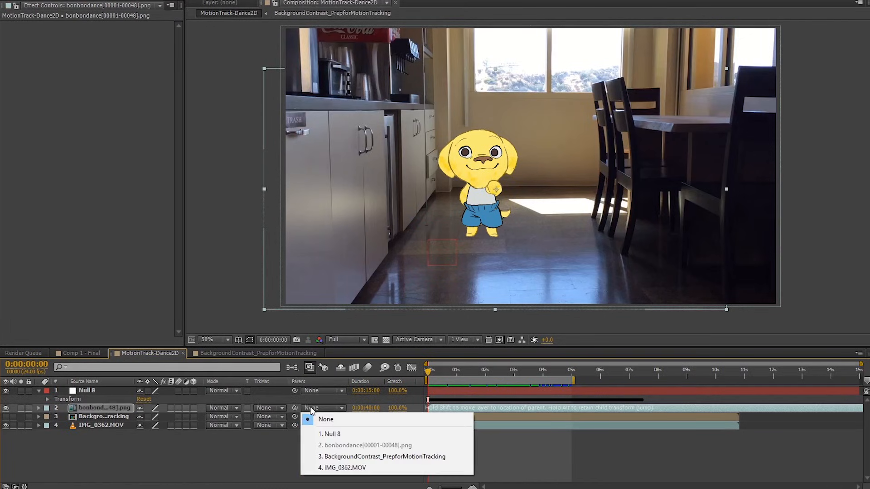
pyautogui.click(332, 434)
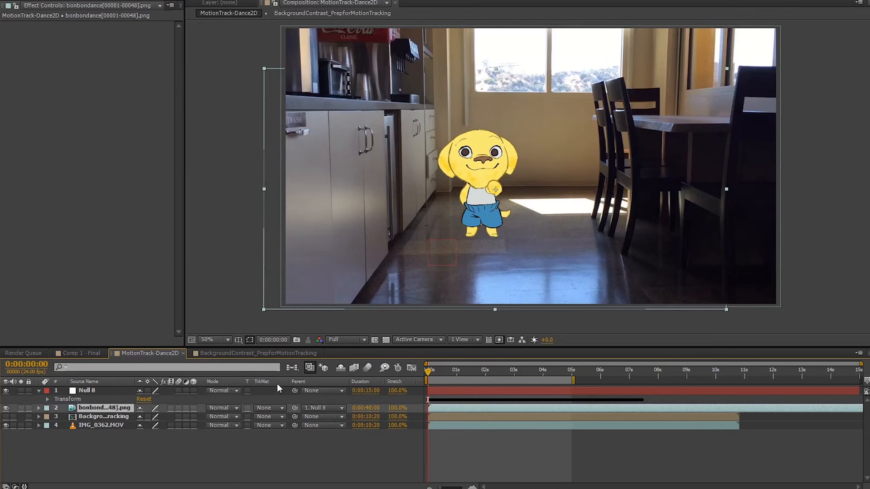
# Preview the composition to check how the dog follows the tracked kitchen floor
pyautogui.click(103, 390)
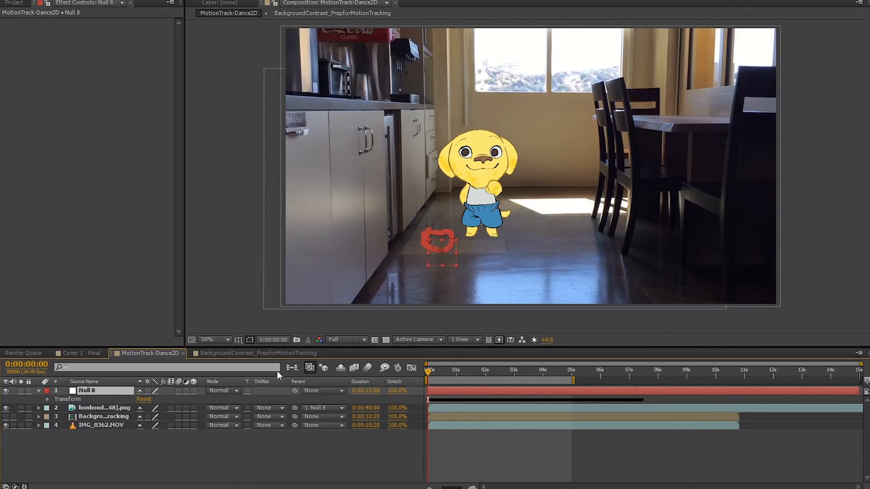
pyautogui.press('space')
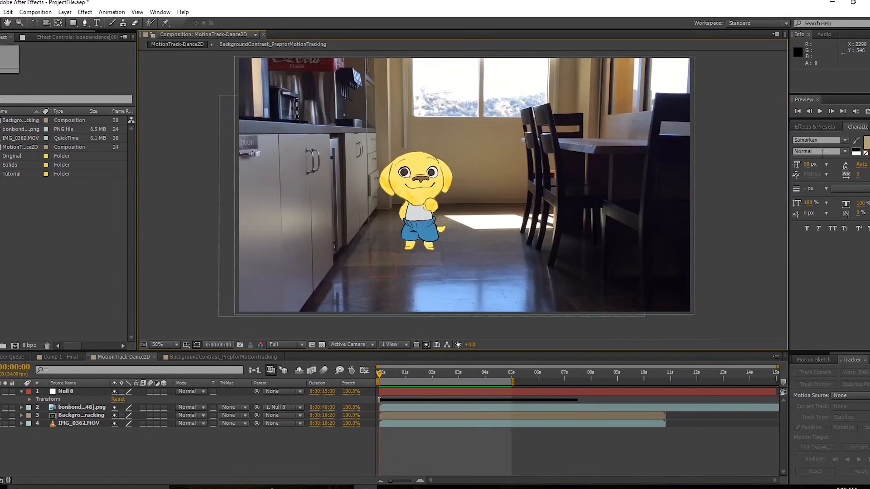
pyautogui.press('space')
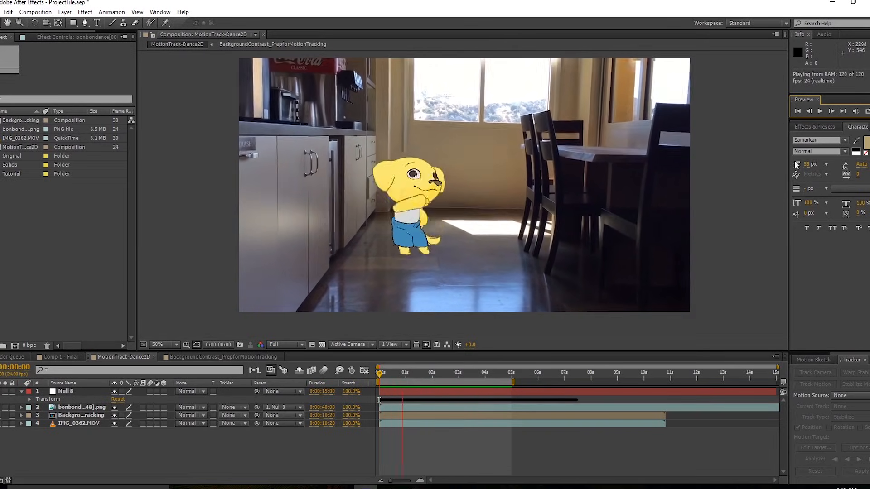
pyautogui.press('space')
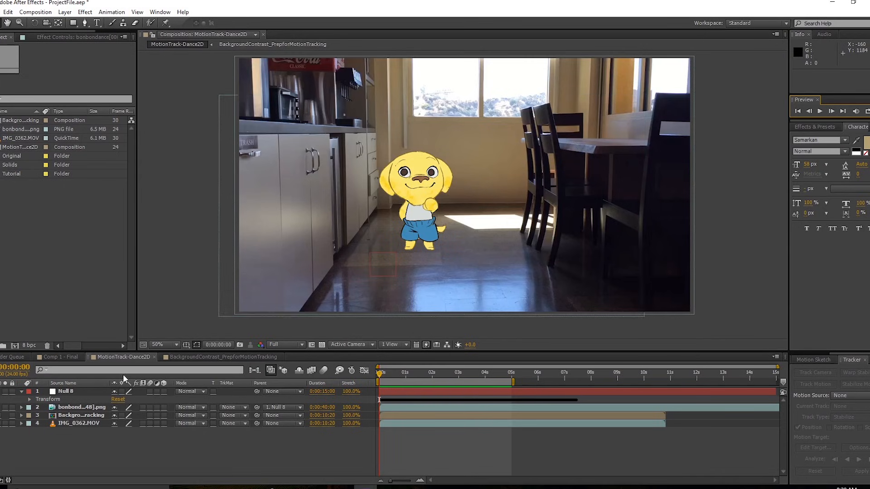
# Pre-compose the bonbondance layer as BonBonDances_Primary, leaving all attributes in MotionTrack-Dance2D
pyautogui.click(80, 407)
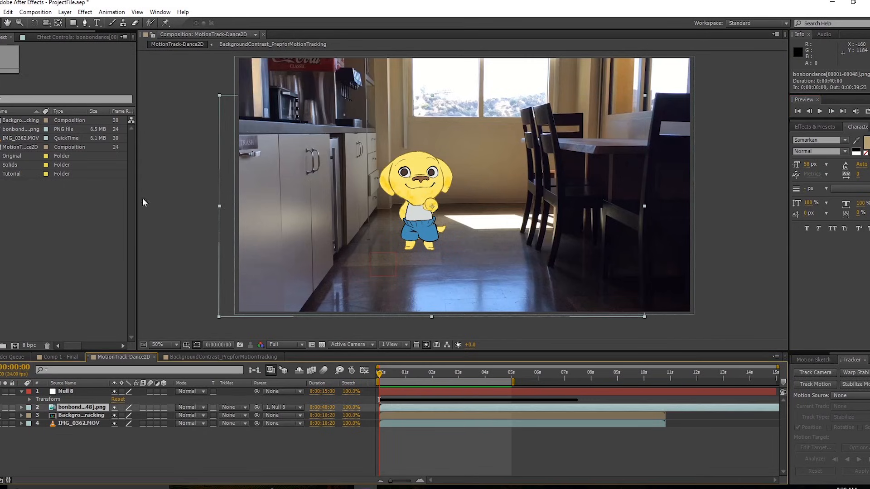
pyautogui.click(64, 12)
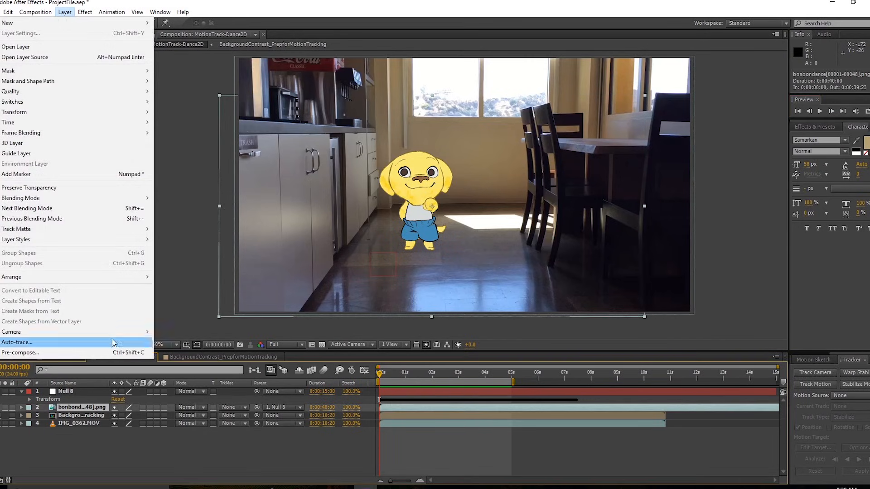
pyautogui.click(107, 355)
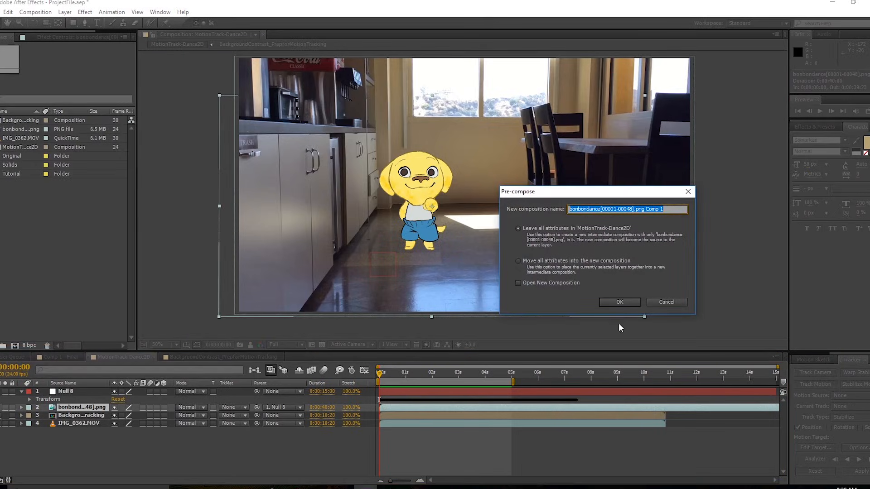
pyautogui.write('BonBonDances')
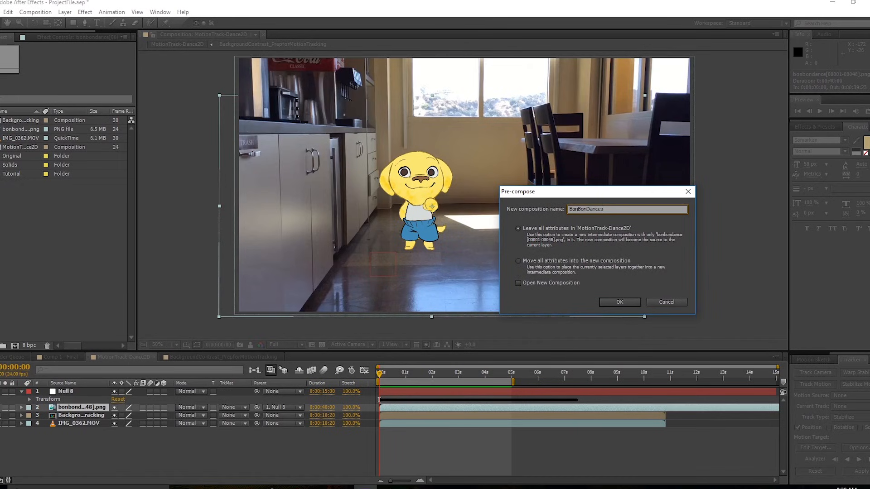
pyautogui.write('_Primary')
pyautogui.press('Return')
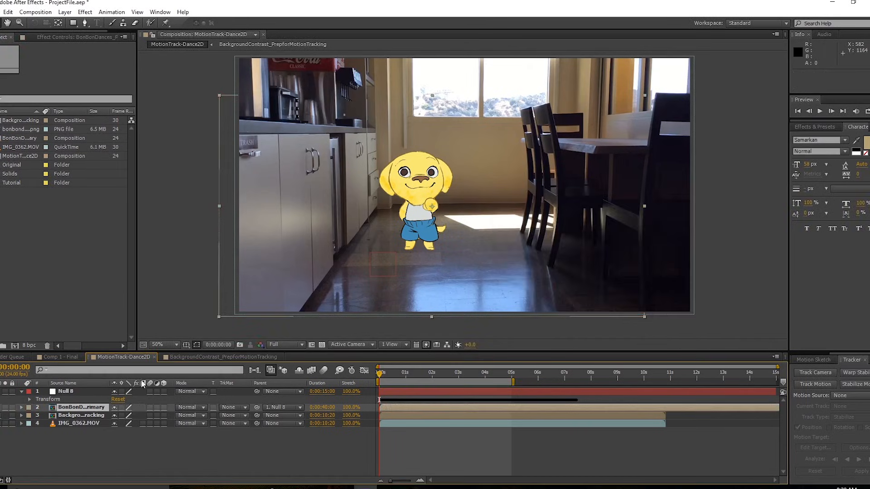
# Open the BonBonDances_Primary precomp, add a second composition viewer beside the first, and select the dog layer
pyautogui.doubleClick(81, 407)
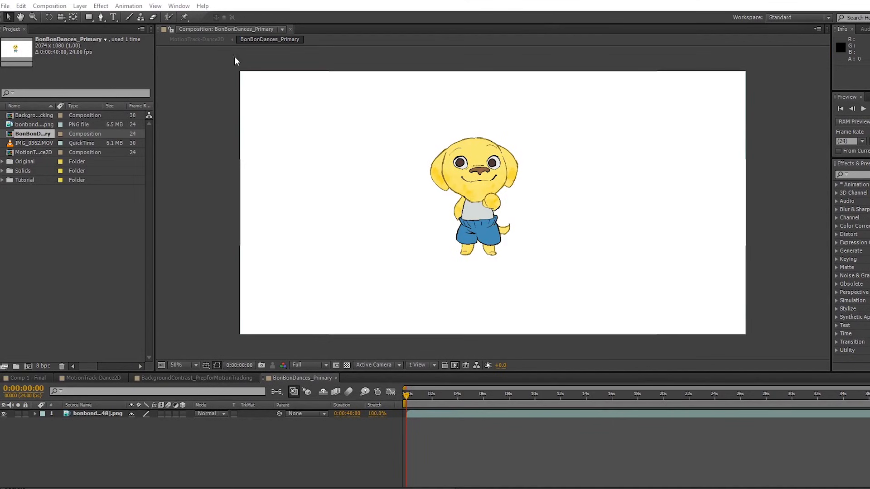
pyautogui.click(206, 41)
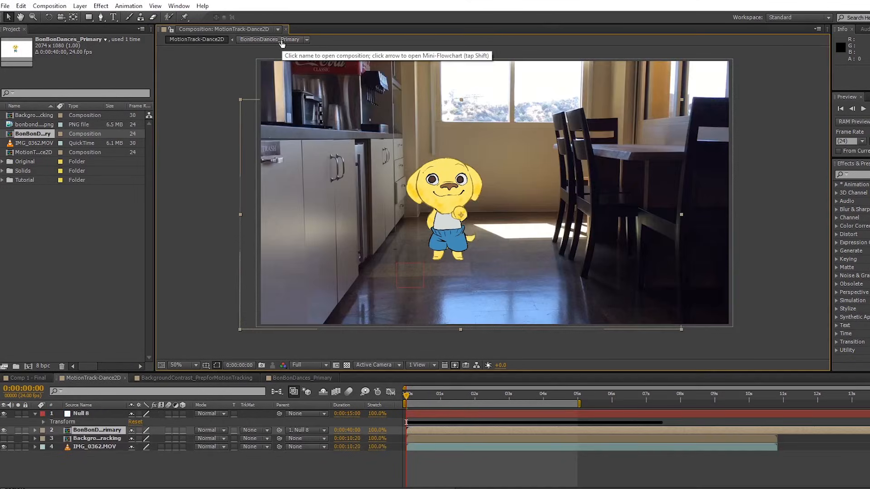
pyautogui.click(277, 40)
pyautogui.click(282, 29)
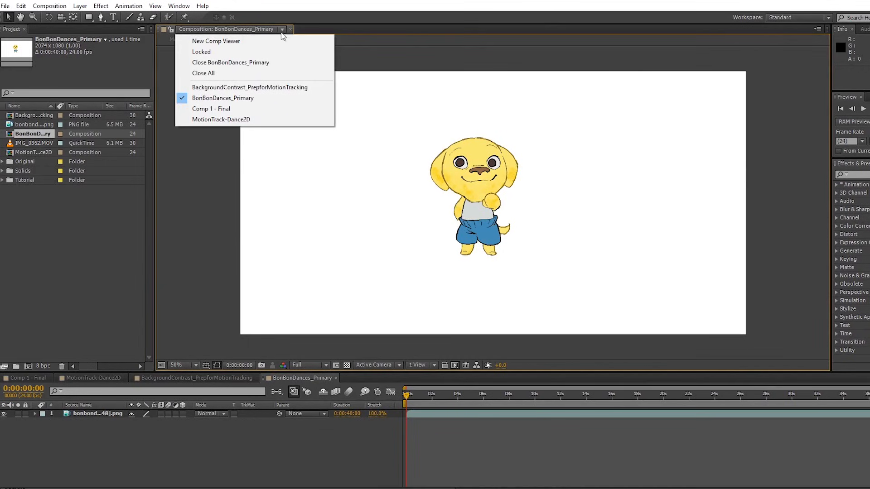
pyautogui.click(281, 41)
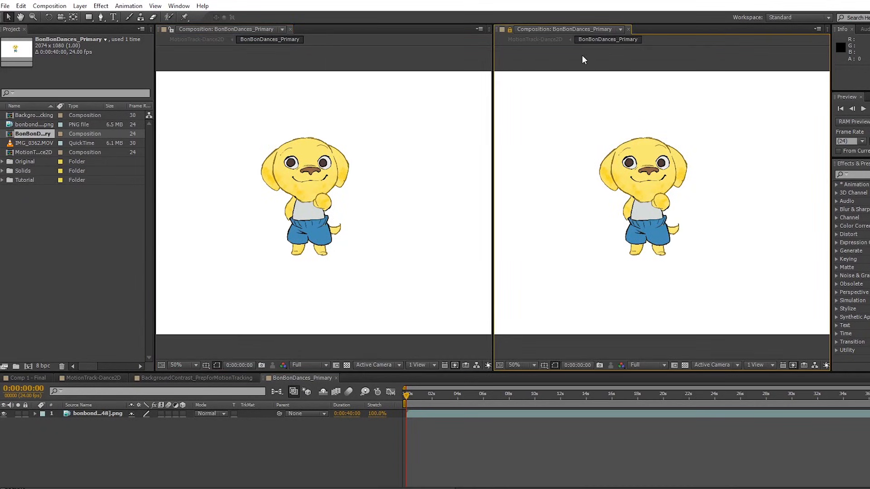
pyautogui.click(396, 59)
pyautogui.click(620, 68)
pyautogui.click(655, 164)
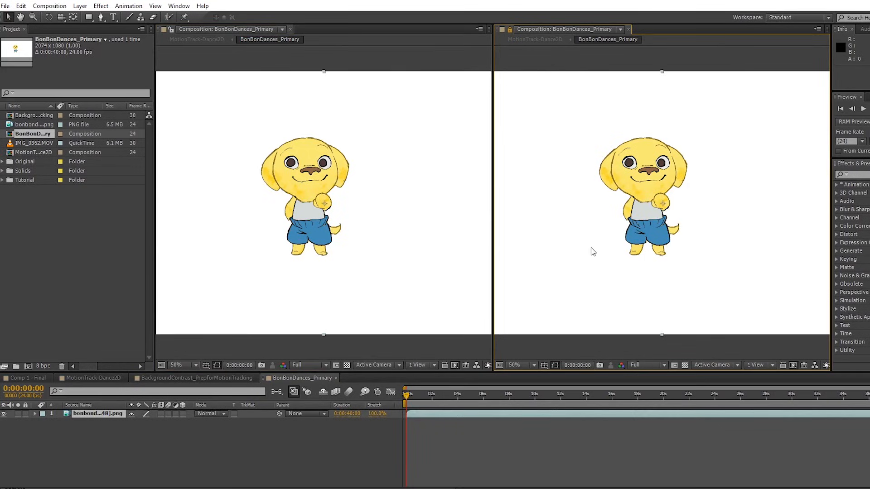
# Show MotionTrack-Dance2D in the first viewer and add a solid to BonBonDances_Primary, coloured with a brown sampled from the kitchen wall
pyautogui.click(196, 39)
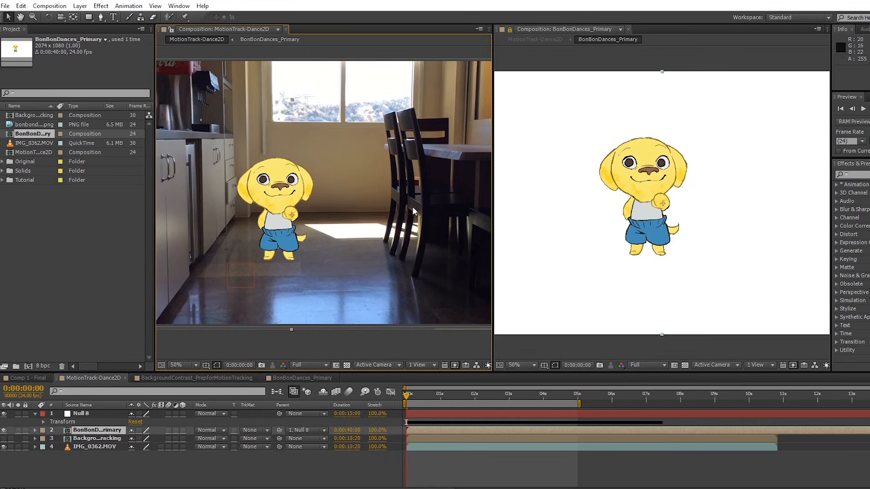
pyautogui.click(641, 155)
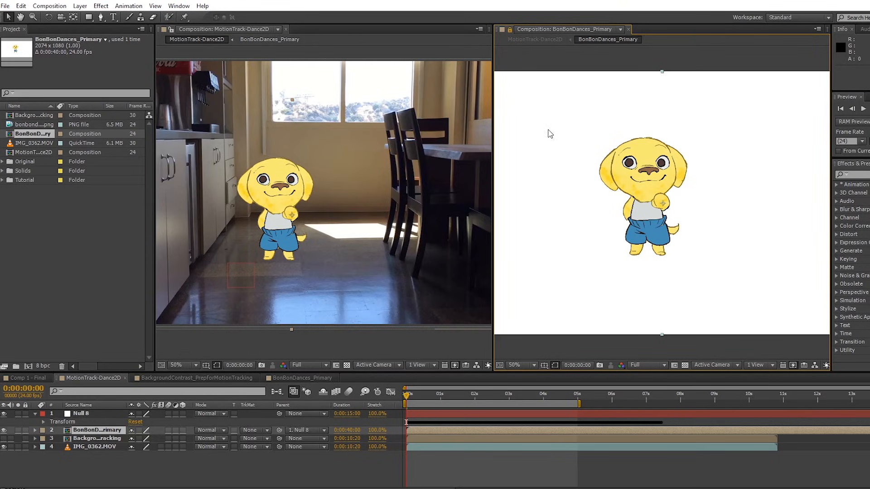
pyautogui.click(79, 6)
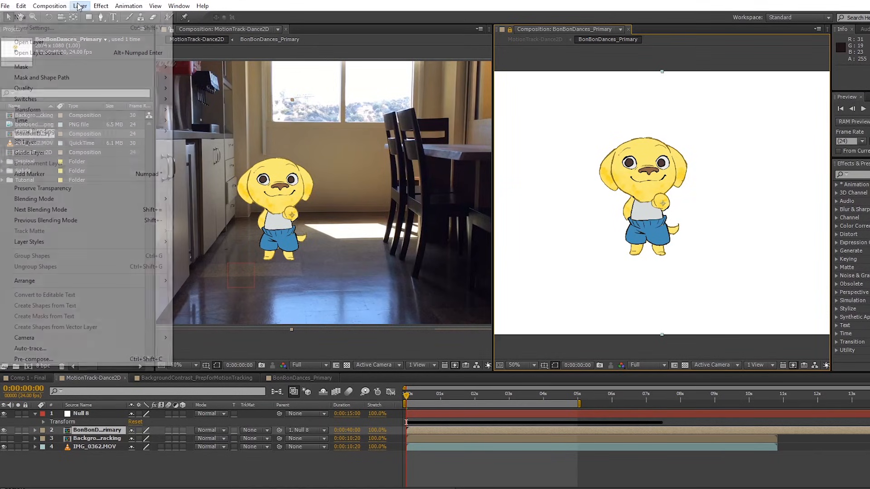
pyautogui.moveTo(75, 18)
pyautogui.click(223, 29)
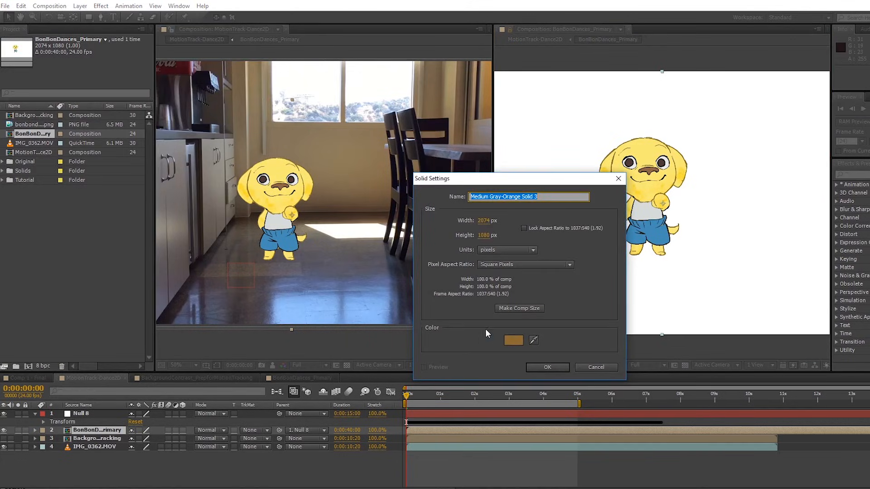
pyautogui.click(533, 341)
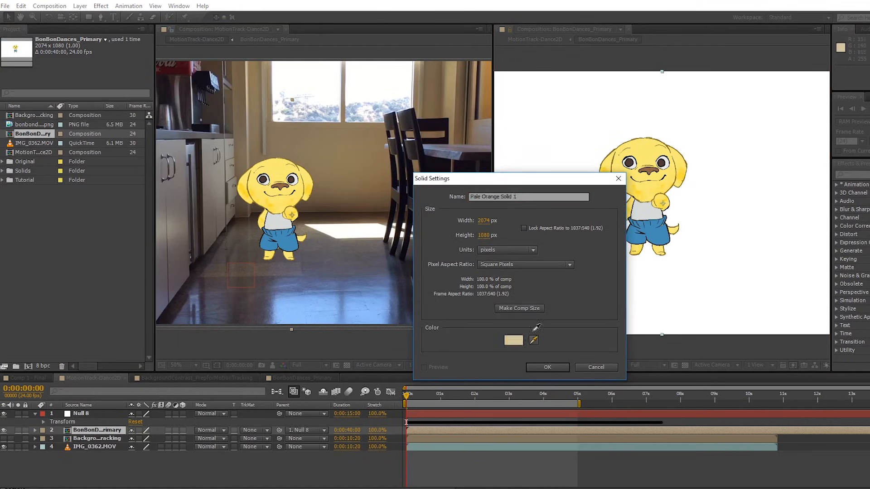
pyautogui.click(356, 182)
pyautogui.click(534, 341)
pyautogui.click(326, 197)
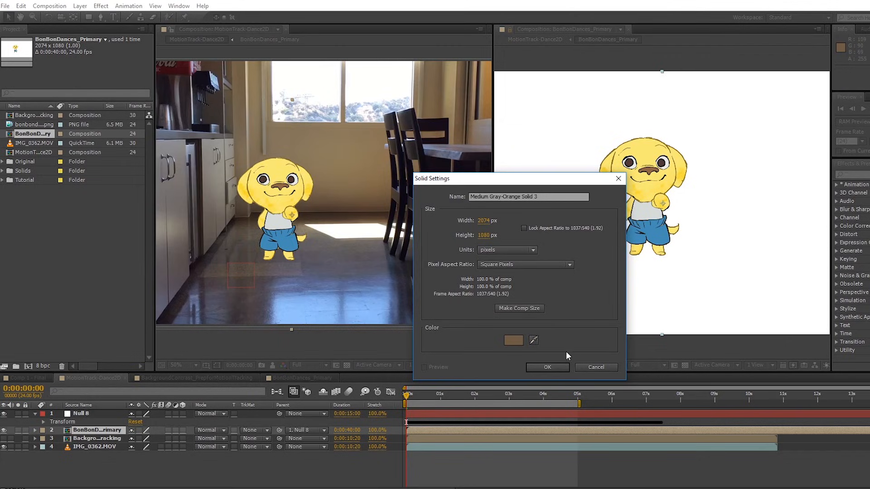
pyautogui.click(540, 369)
# Try the brown solid at several positions in BonBonDances_Primary, leaving it beside the dog
pyautogui.moveTo(524, 275); pyautogui.dragTo(743, 330)
pyautogui.moveTo(780, 278); pyautogui.dragTo(763, 210)
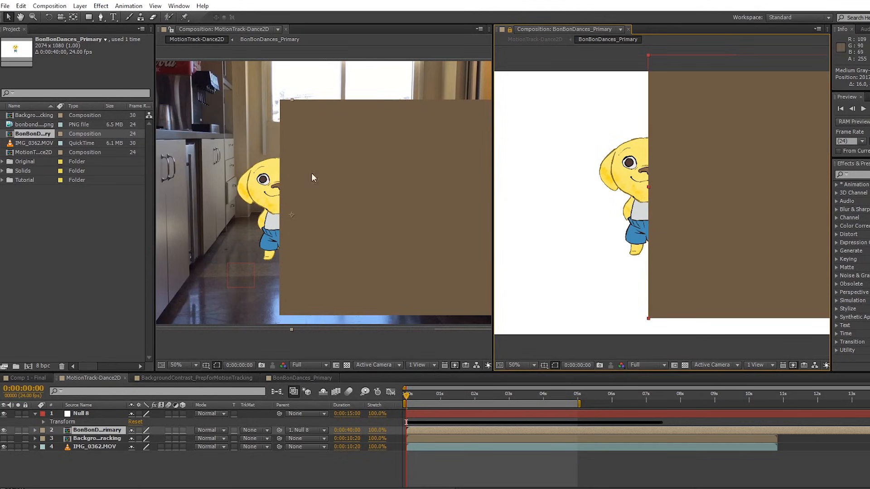
pyautogui.moveTo(738, 173); pyautogui.dragTo(659, 213)
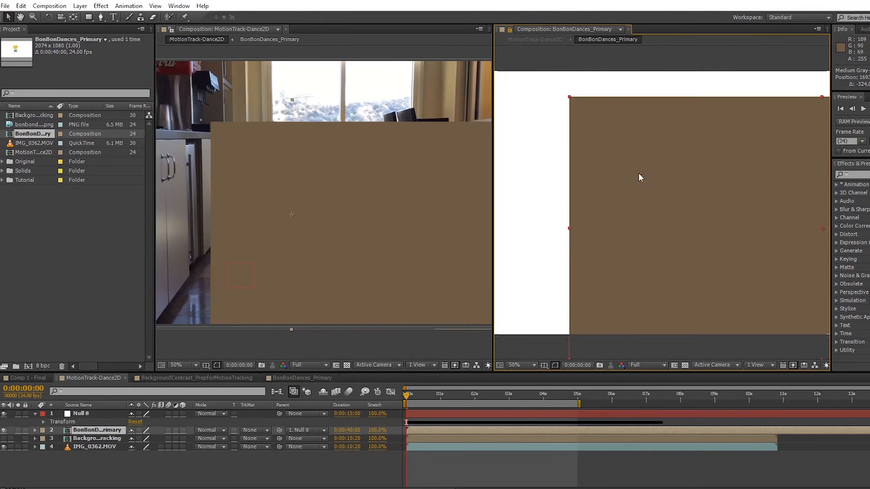
pyautogui.moveTo(603, 190); pyautogui.dragTo(740, 216)
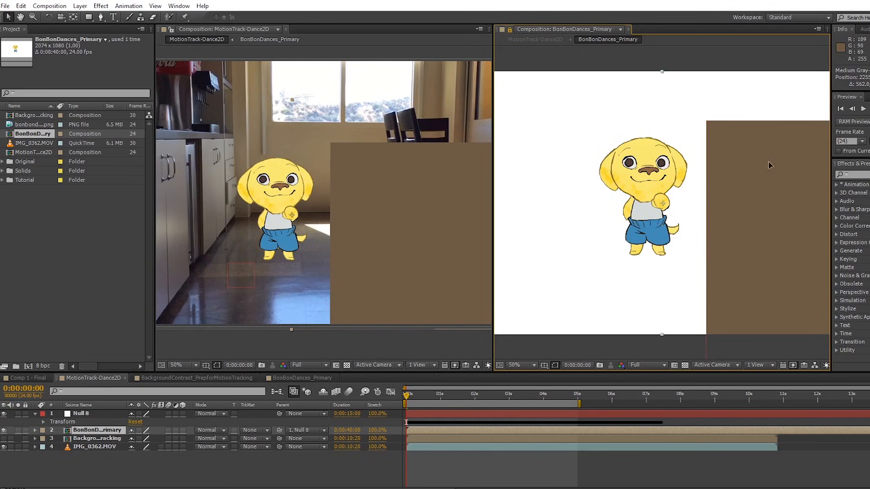
pyautogui.moveTo(773, 165); pyautogui.dragTo(666, 163)
pyautogui.hotkey('ctrl', 'z')
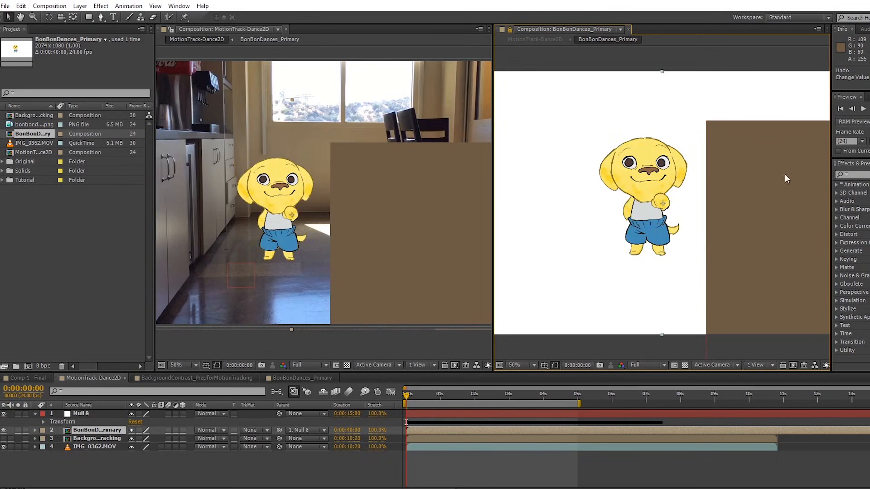
pyautogui.click(763, 47)
# Switch among the open composition timelines, try moving the brown solid and undo it, and return to BonBonDances_Primary
pyautogui.click(285, 377)
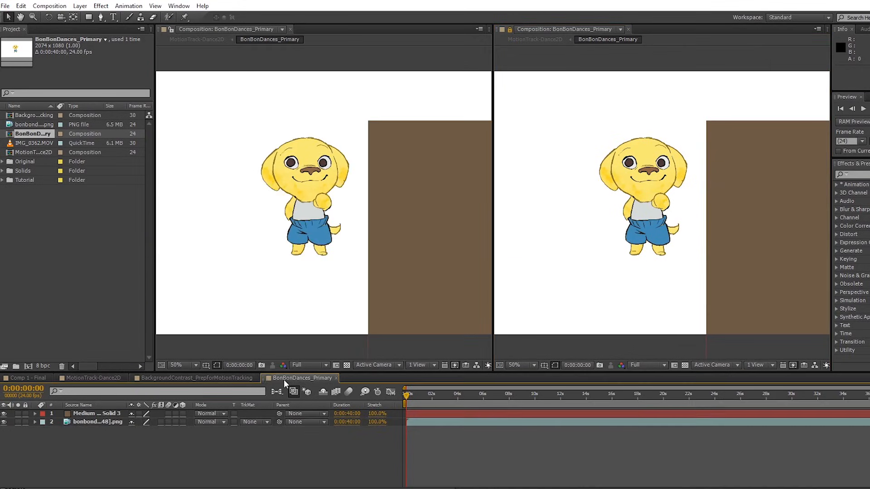
pyautogui.click(183, 378)
pyautogui.click(97, 378)
pyautogui.click(562, 348)
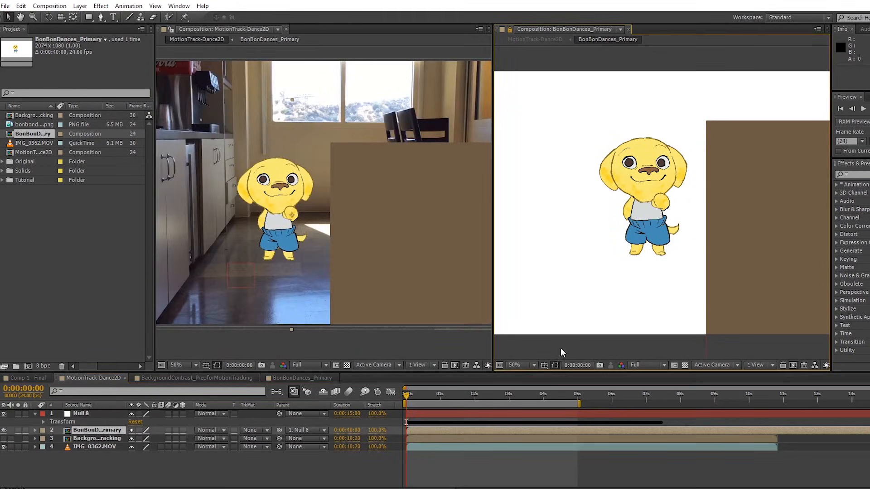
pyautogui.moveTo(769, 271); pyautogui.dragTo(708, 257)
pyautogui.hotkey('ctrl', 'z')
pyautogui.click(592, 40)
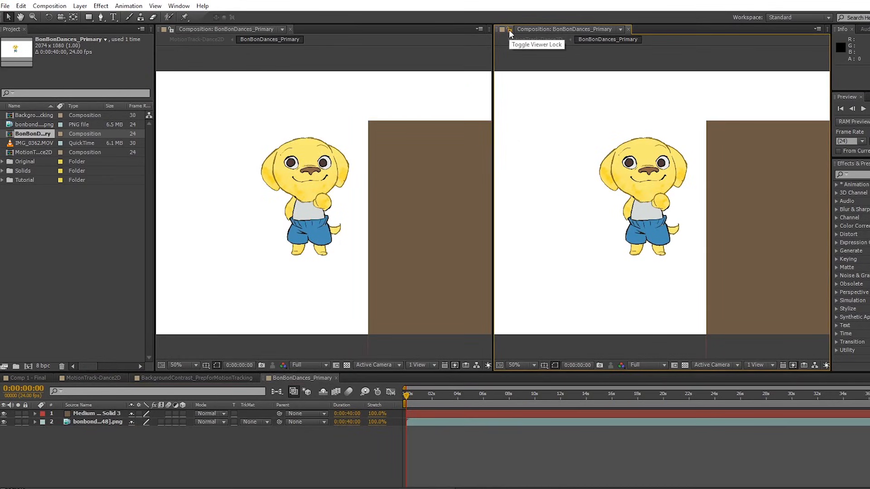
# Unlock the second composition viewer and switch it to MotionTrack-Dance2D and back to BonBonDances_Primary
pyautogui.click(509, 29)
pyautogui.click(533, 39)
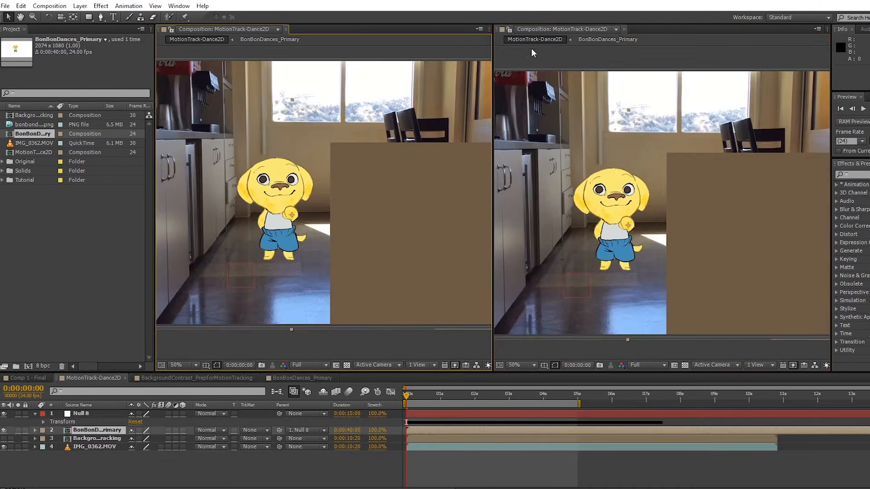
pyautogui.click(613, 57)
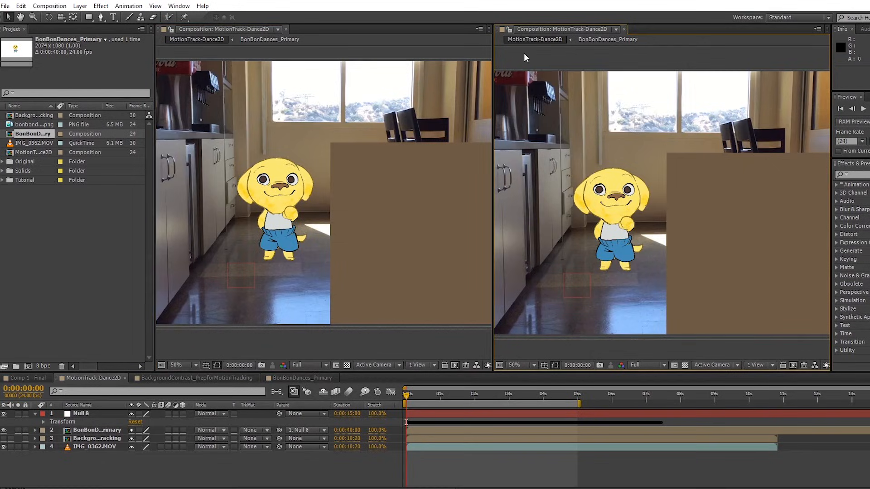
pyautogui.click(607, 39)
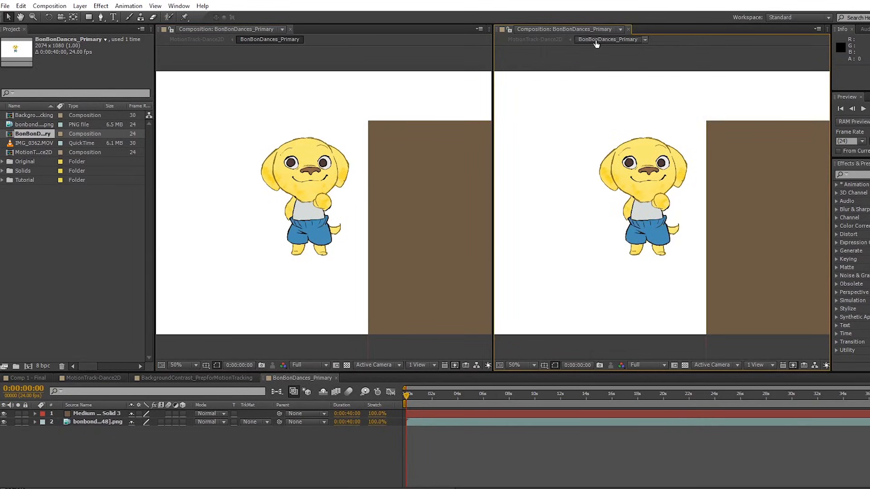
pyautogui.click(581, 30)
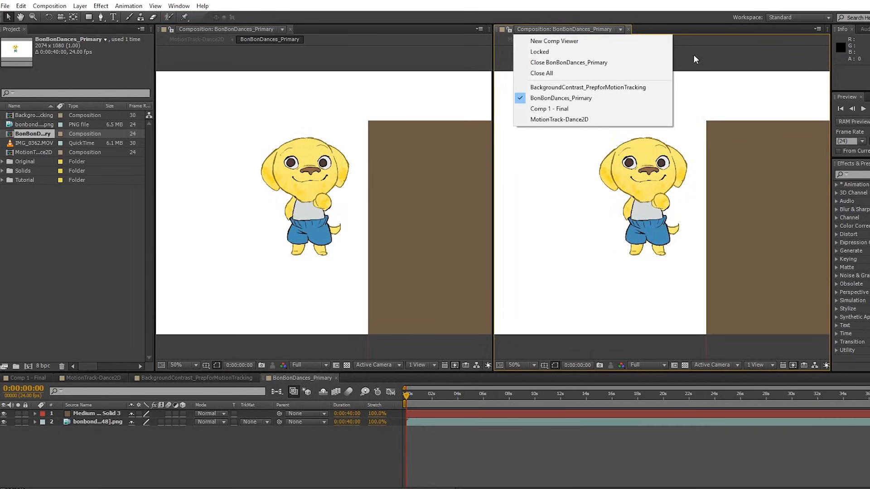
pyautogui.click(710, 75)
pyautogui.click(716, 248)
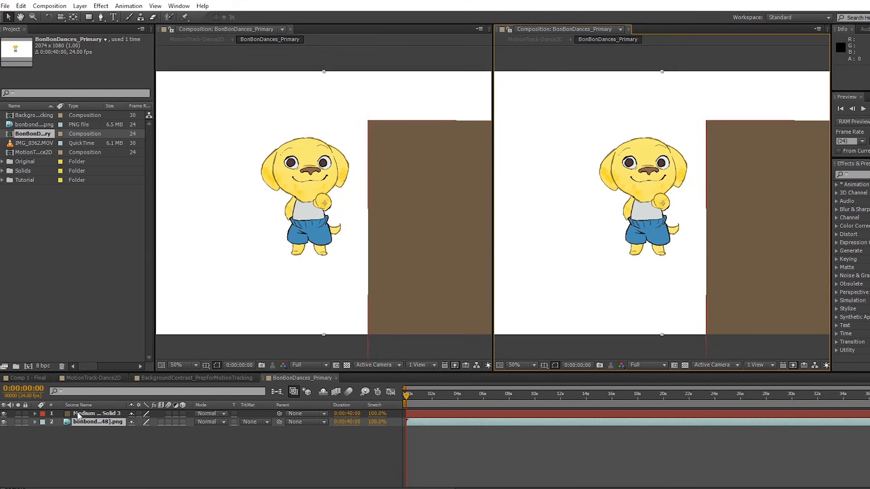
# Lock the first viewer on MotionTrack-Dance2D and show BonBonDances_Primary in the second viewer
pyautogui.click(195, 40)
pyautogui.click(572, 95)
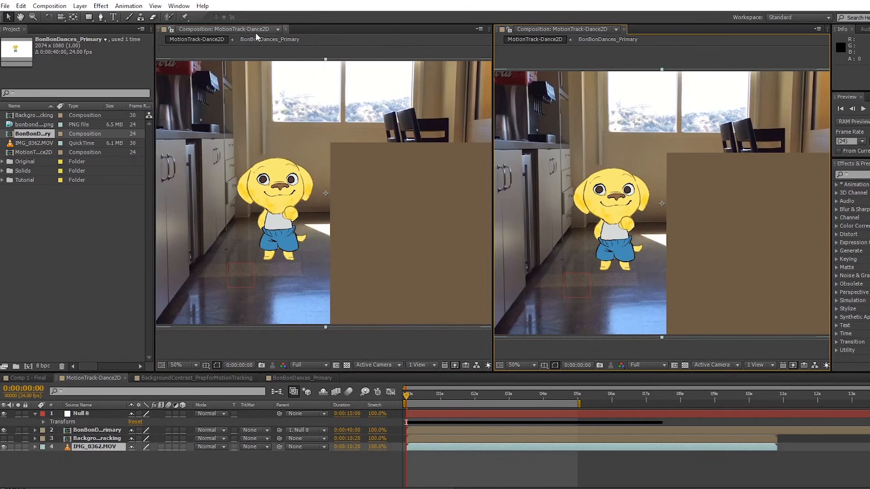
pyautogui.click(177, 38)
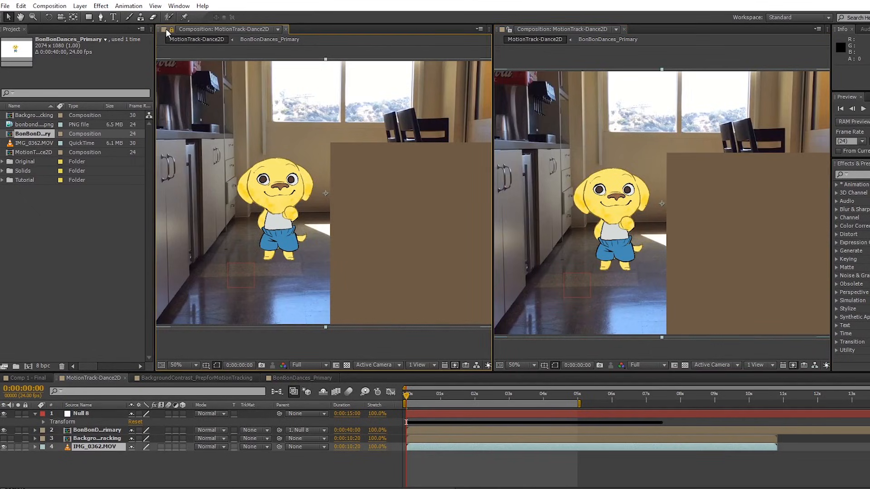
pyautogui.click(607, 39)
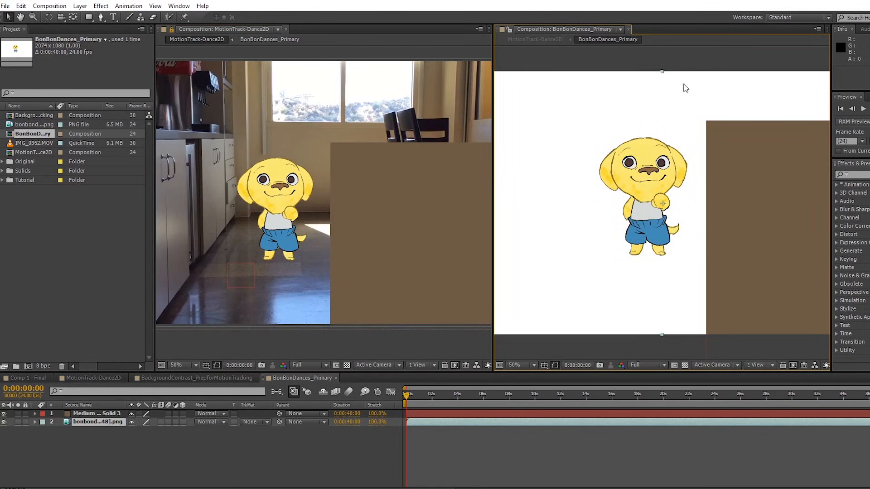
# Move the brown solid across the dog and turn on Preserve Transparency for the solid layer
pyautogui.click(741, 106)
pyautogui.click(98, 413)
pyautogui.moveTo(738, 254); pyautogui.dragTo(564, 250)
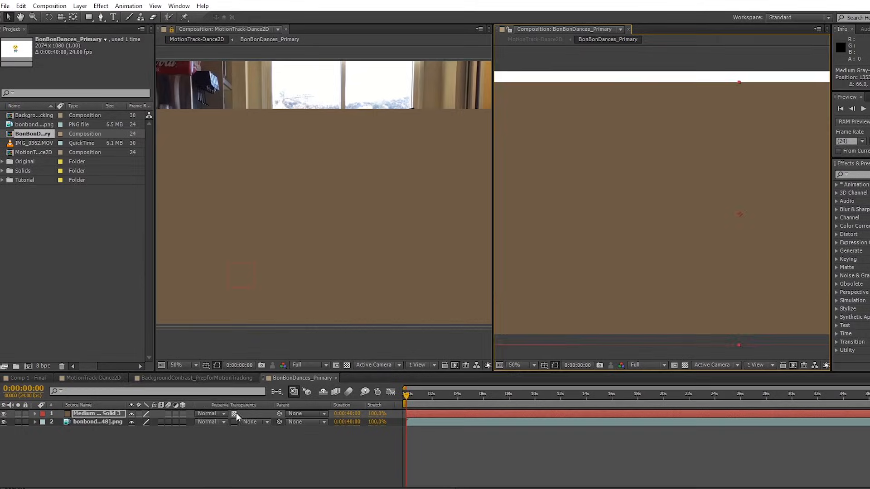
pyautogui.click(505, 315)
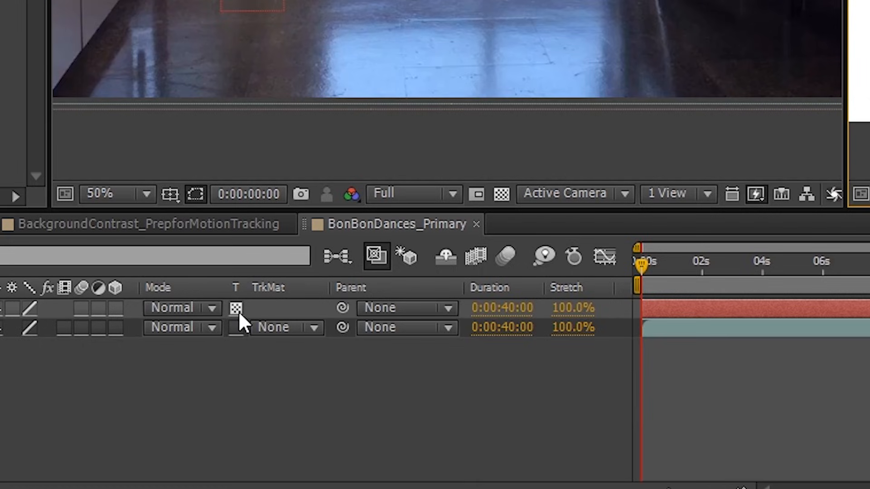
# Reposition the brown solid to about 1661, 446 so it covers the dog's whole silhouette, undoing any shift of the dog layer
pyautogui.moveTo(618, 257); pyautogui.dragTo(512, 287)
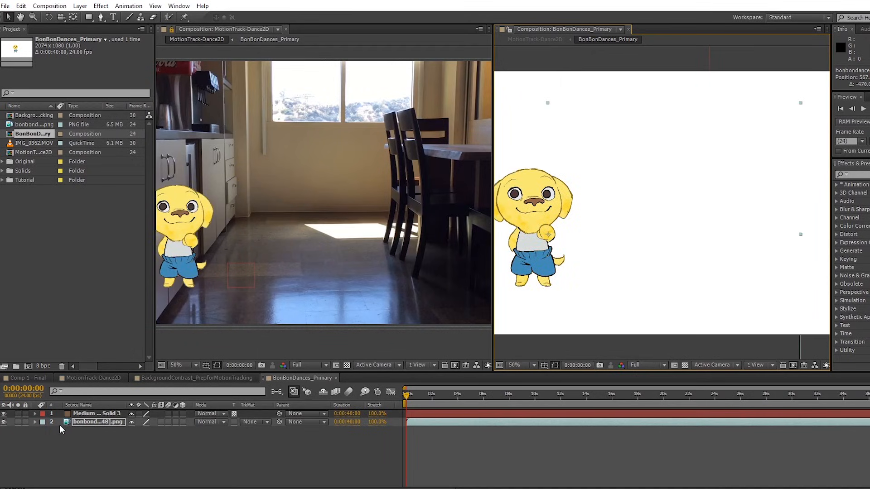
pyautogui.hotkey('ctrl', 'z')
pyautogui.click(84, 413)
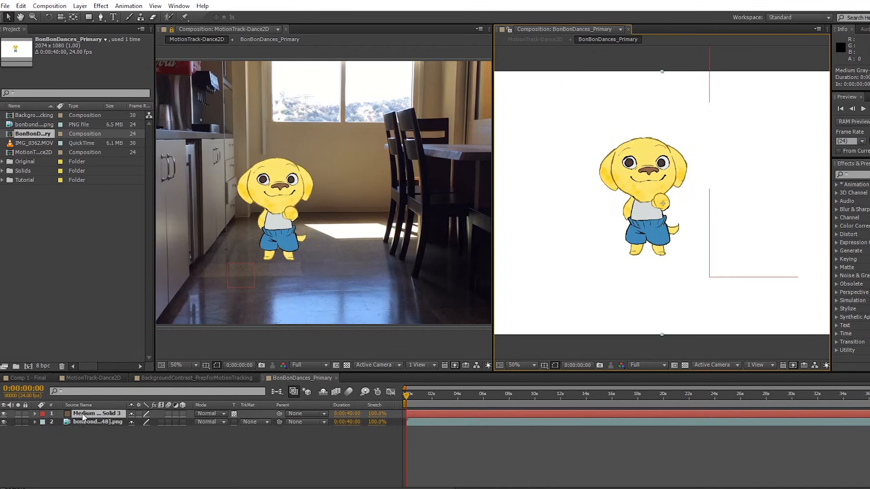
pyautogui.moveTo(784, 230); pyautogui.dragTo(650, 264)
pyautogui.moveTo(657, 259); pyautogui.dragTo(694, 277)
pyautogui.hotkey('ctrl', 'z')
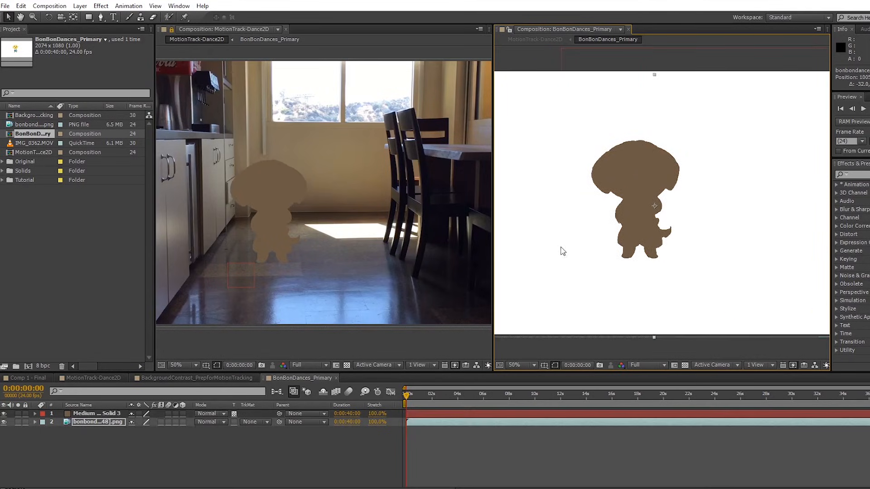
pyautogui.click(114, 419)
pyautogui.click(113, 413)
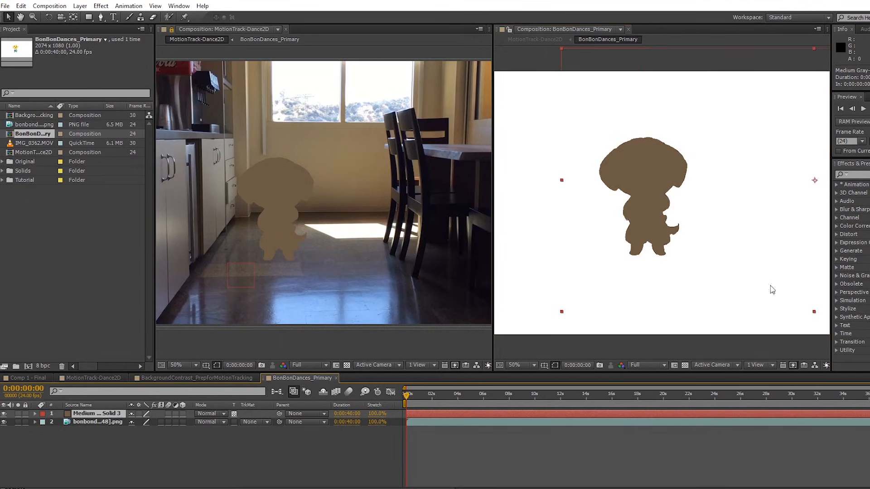
# Try the Hard Light, Overlay and Darken blending modes on the brown solid
pyautogui.click(221, 414)
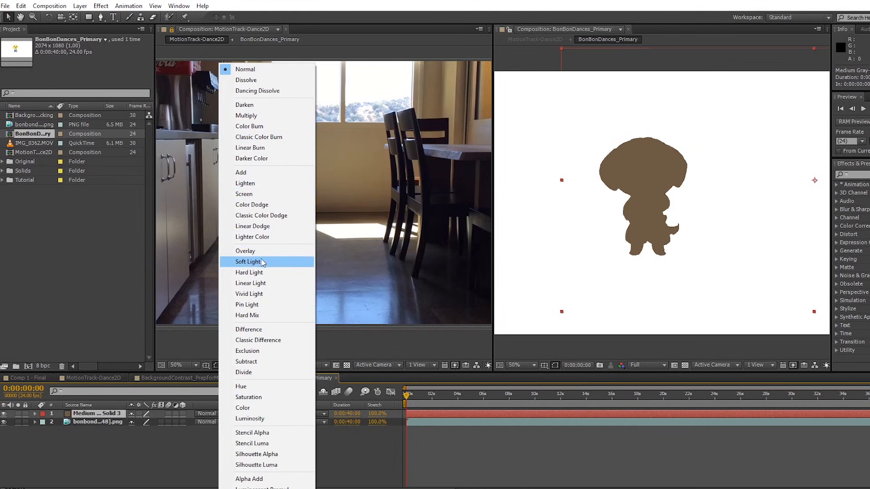
pyautogui.click(259, 272)
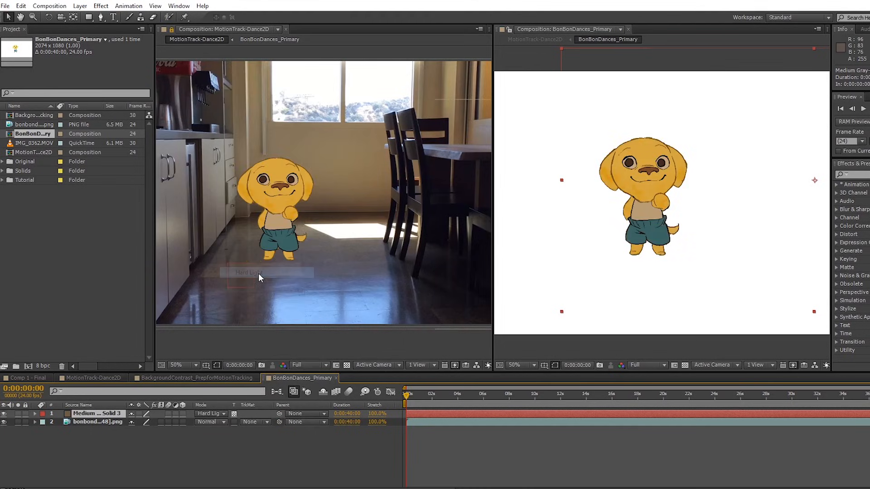
pyautogui.click(211, 415)
pyautogui.click(266, 249)
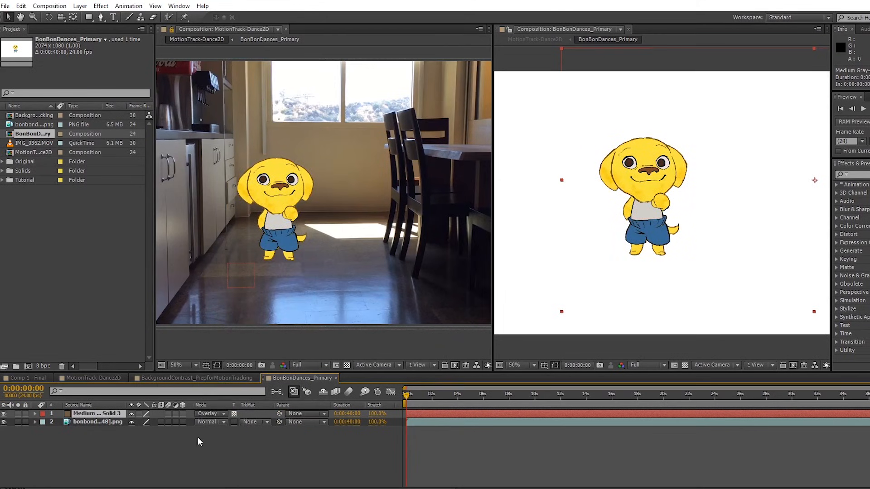
pyautogui.click(207, 415)
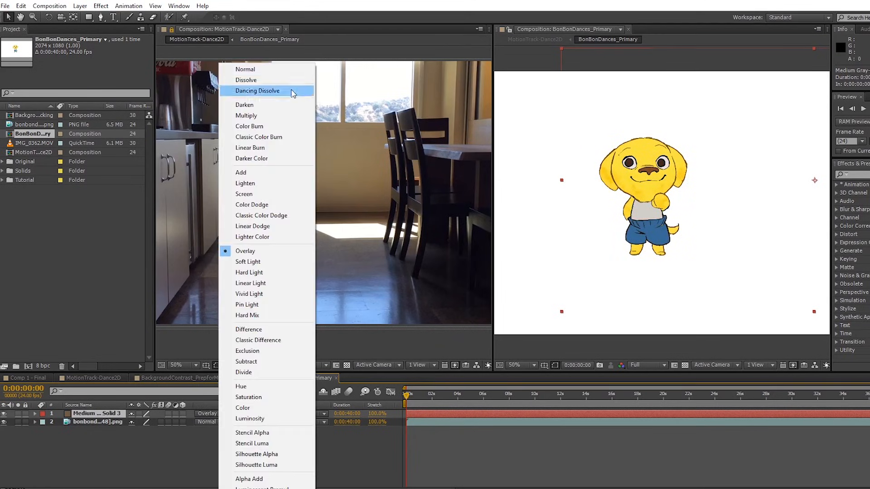
pyautogui.click(244, 105)
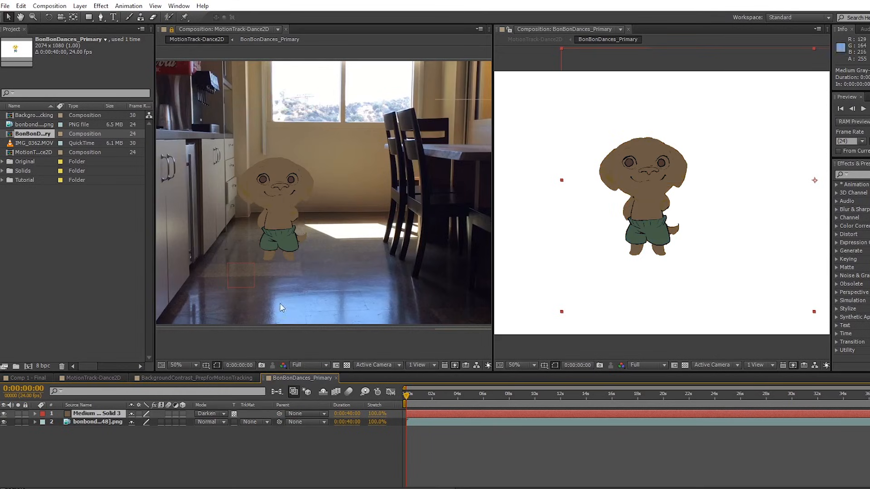
# Set the brown solid's blending mode to Multiply and expand its Transform properties
pyautogui.click(222, 414)
pyautogui.click(271, 115)
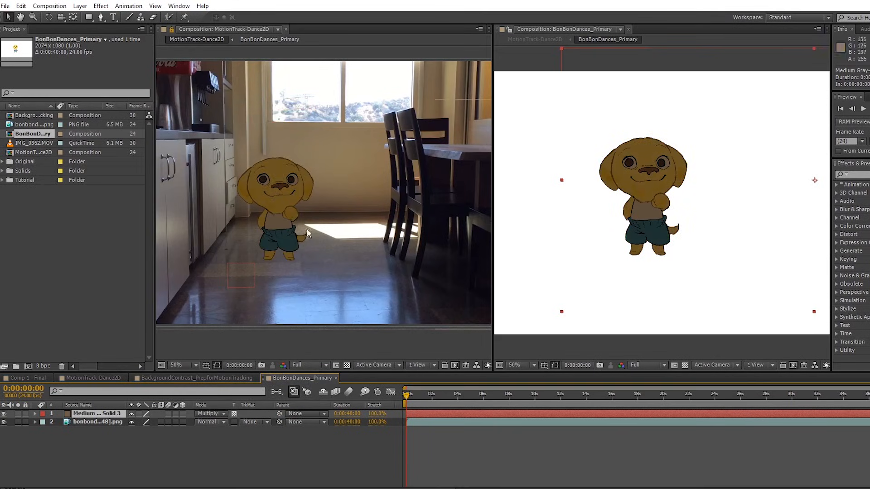
pyautogui.click(35, 414)
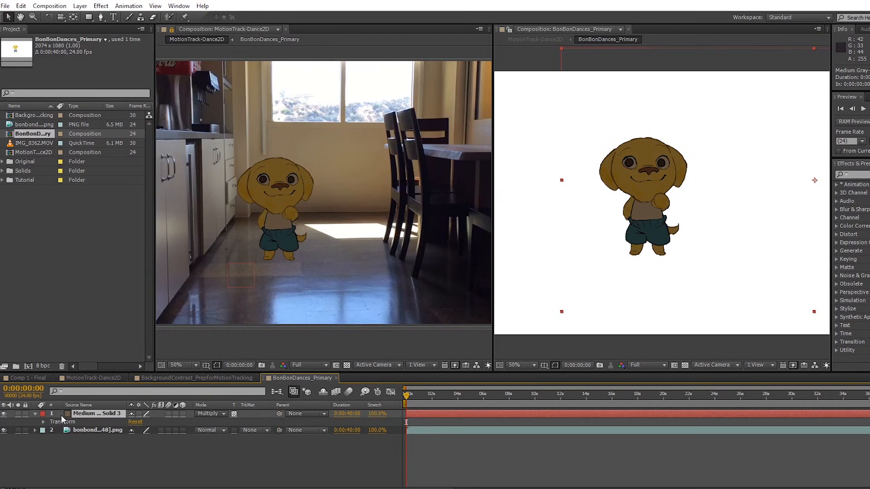
pyautogui.click(43, 422)
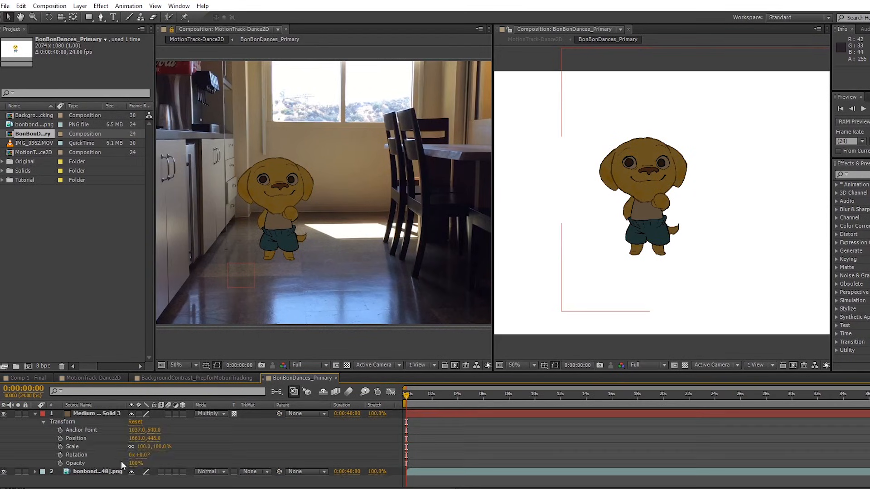
# Lower the brown solid layer's opacity to 85%
pyautogui.moveTo(137, 464)
pyautogui.mouseDown()
pyautogui.moveTo(114, 471)
pyautogui.moveTo(146, 472)
pyautogui.mouseUp()
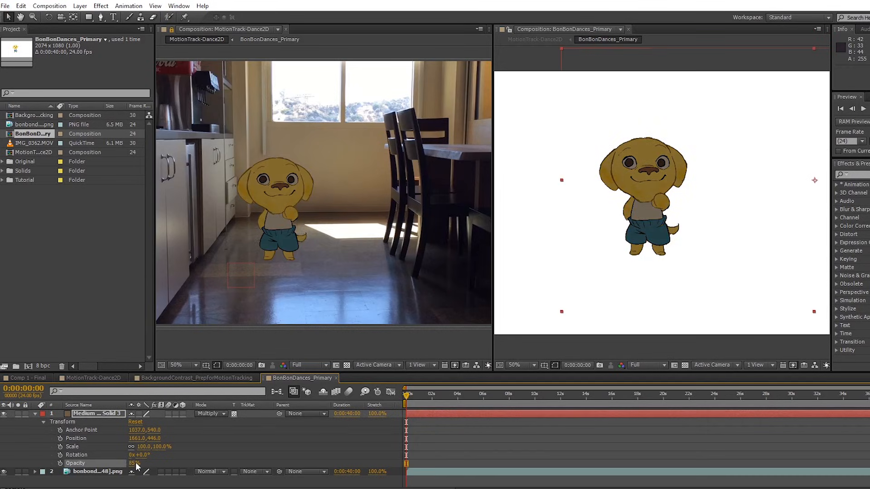
pyautogui.click(138, 480)
pyautogui.click(134, 464)
pyautogui.moveTo(129, 464); pyautogui.dragTo(136, 471)
pyautogui.hotkey('ctrl', 'z')
# Reposition the brown solid to about 1431, 482, keeping the whole dog covered
pyautogui.moveTo(572, 205); pyautogui.dragTo(539, 221)
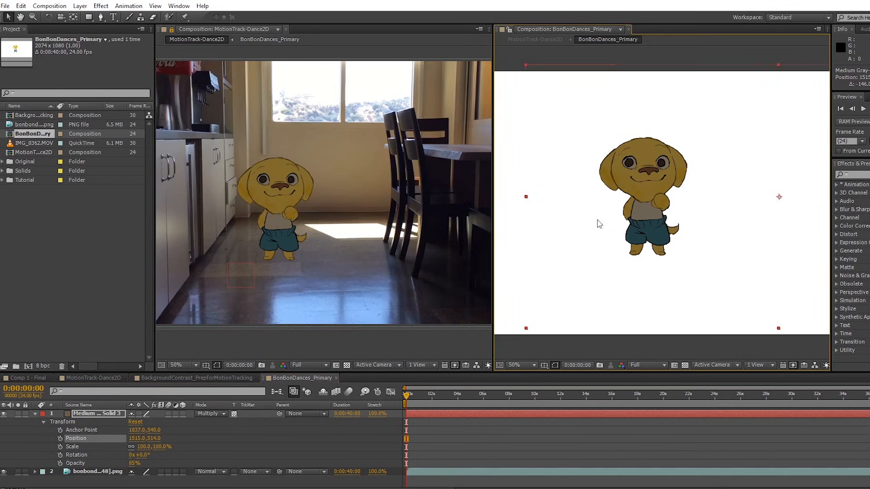
pyautogui.moveTo(590, 115); pyautogui.dragTo(591, 108)
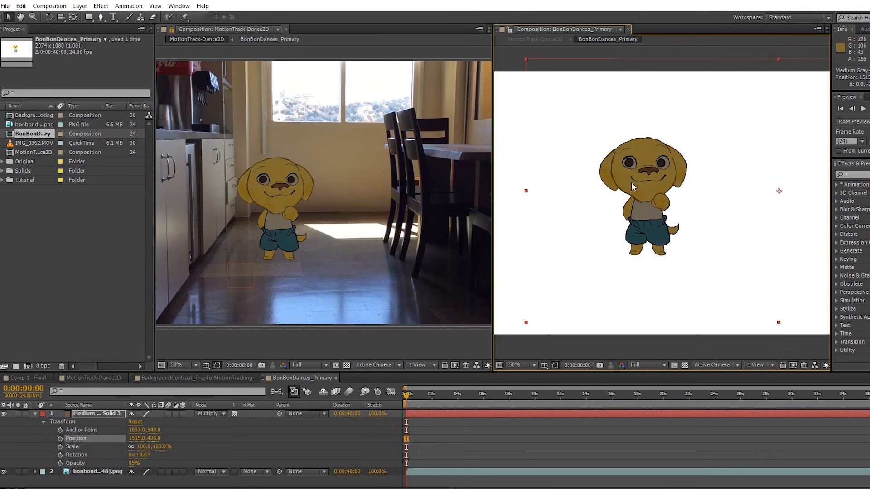
pyautogui.moveTo(672, 264); pyautogui.dragTo(623, 277)
pyautogui.moveTo(527, 186); pyautogui.dragTo(528, 184)
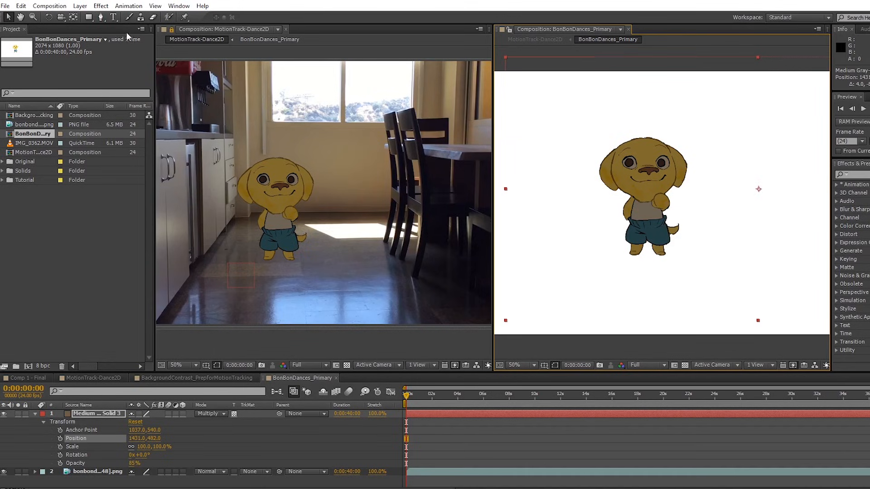
# Draw a closed six-point Pen mask on the brown solid, curving across the dog's waist and enclosing the shorts, legs and floor area
pyautogui.click(101, 17)
pyautogui.click(549, 244)
pyautogui.moveTo(643, 218); pyautogui.dragTo(725, 219)
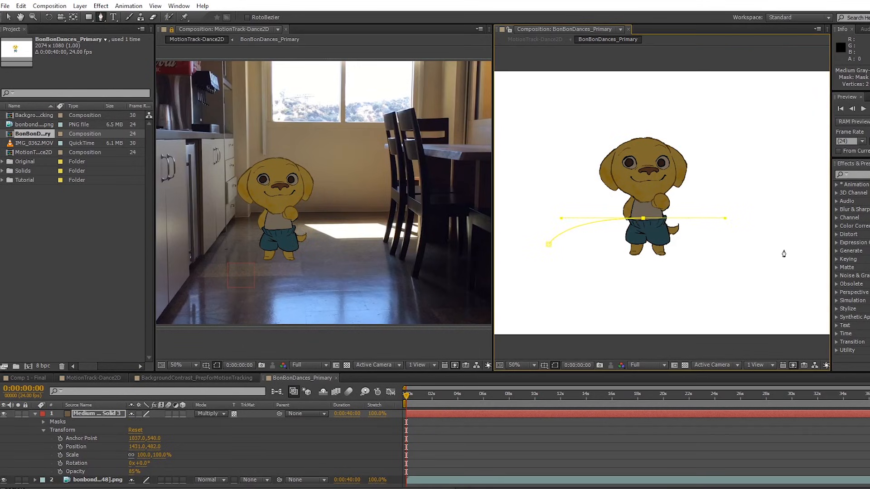
pyautogui.click(799, 269)
pyautogui.click(682, 295)
pyautogui.click(573, 293)
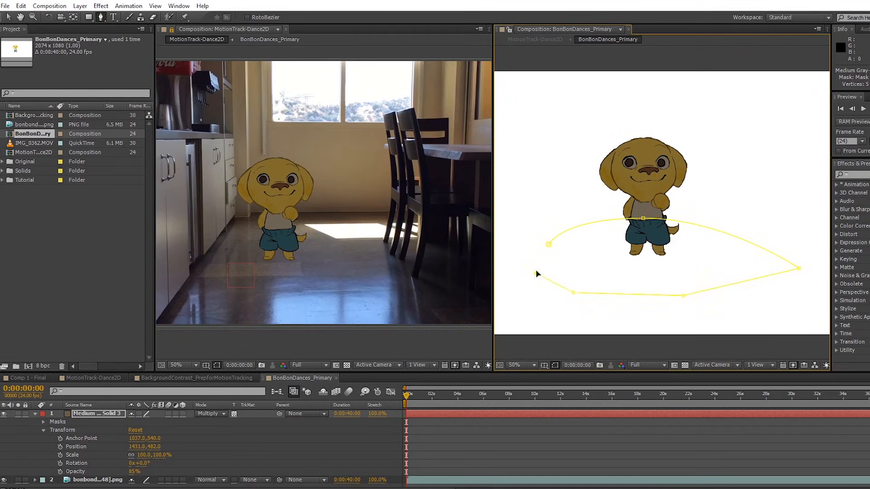
pyautogui.click(549, 246)
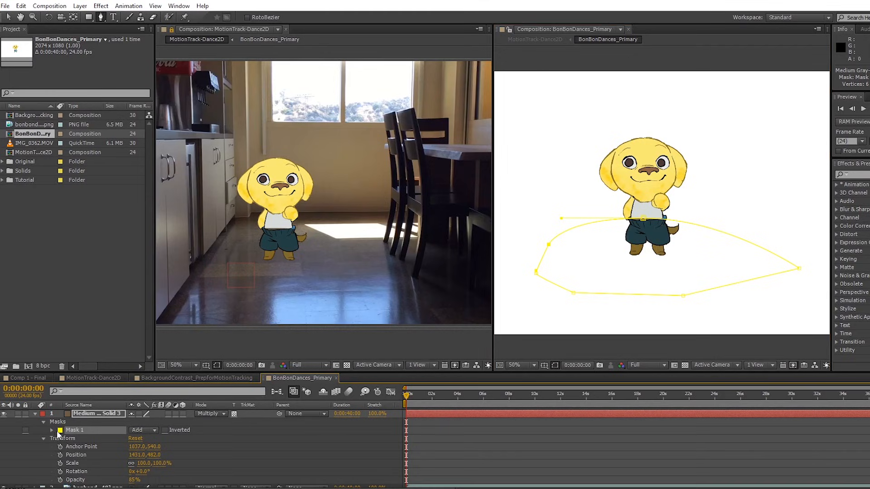
# Invert Mask 1 on the brown solid and set its feather to 214 pixels, trying 100 pixels first
pyautogui.click(163, 430)
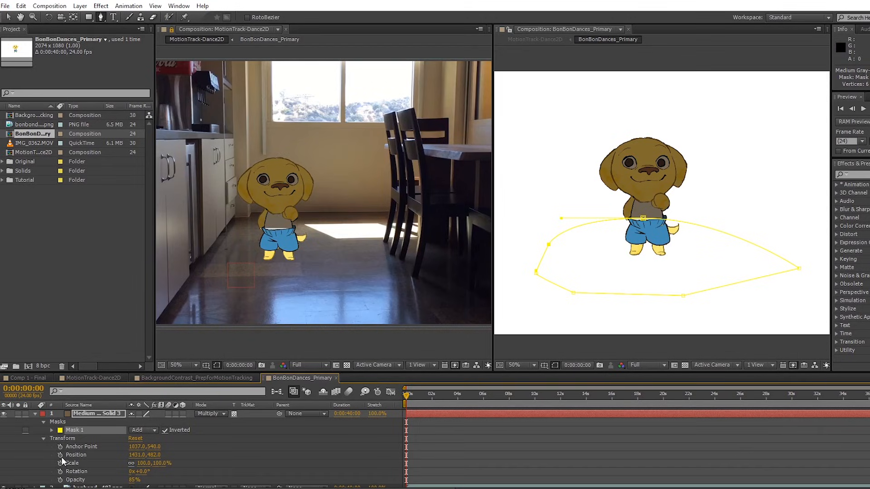
pyautogui.click(52, 430)
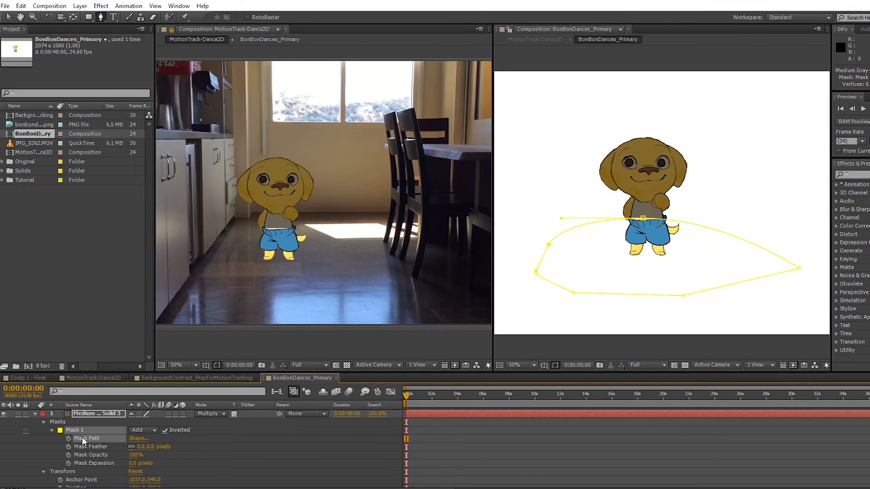
pyautogui.click(180, 447)
pyautogui.click(146, 445)
pyautogui.write('100')
pyautogui.press('Return')
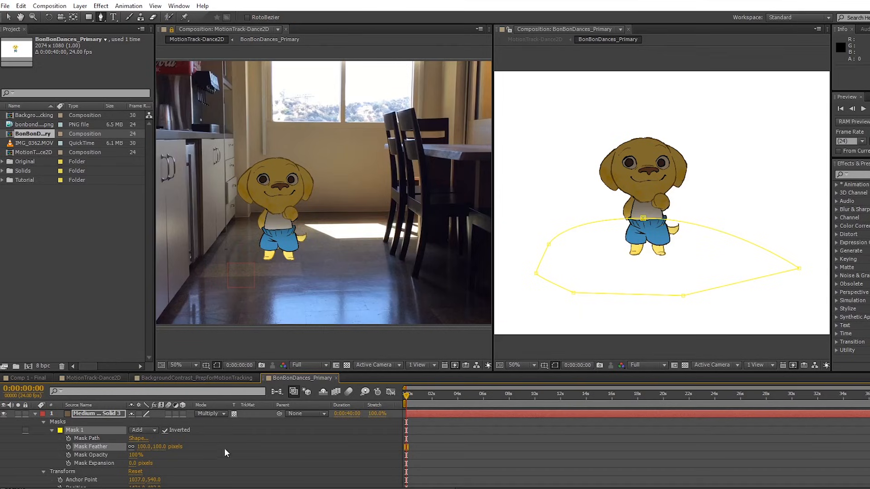
pyautogui.moveTo(158, 446); pyautogui.dragTo(213, 451)
pyautogui.press('v')
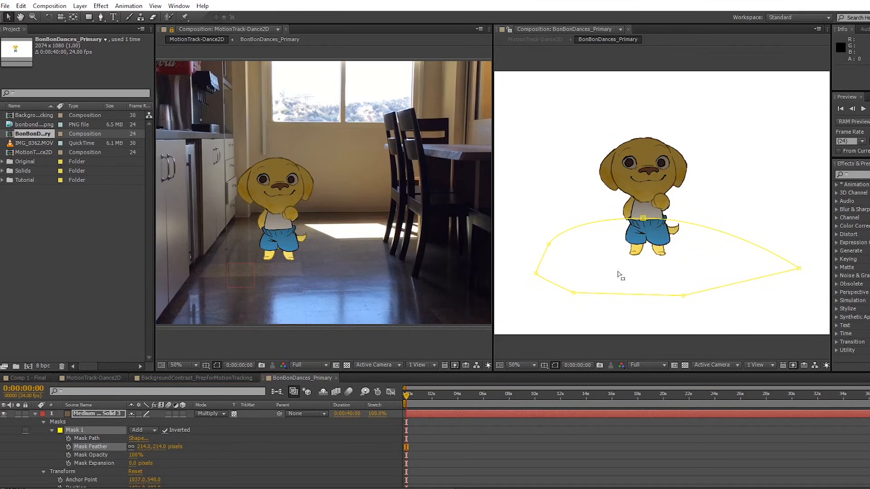
# Reshape the mask by lowering its curved upper point beside the dog's tail and pulling its left-hand points toward the feet
pyautogui.click(655, 277)
pyautogui.moveTo(643, 218); pyautogui.dragTo(672, 213)
pyautogui.moveTo(553, 247); pyautogui.dragTo(612, 265)
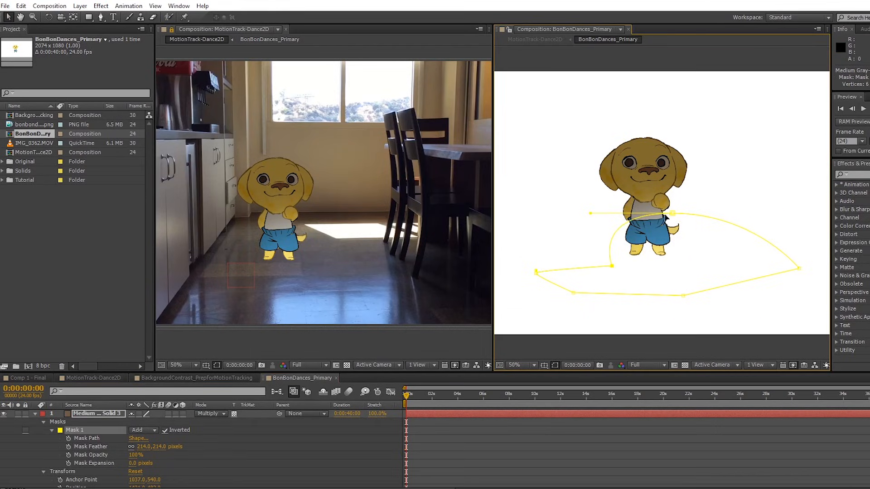
pyautogui.moveTo(673, 215); pyautogui.dragTo(680, 231)
pyautogui.moveTo(573, 294); pyautogui.dragTo(579, 328)
pyautogui.moveTo(539, 275); pyautogui.dragTo(641, 270)
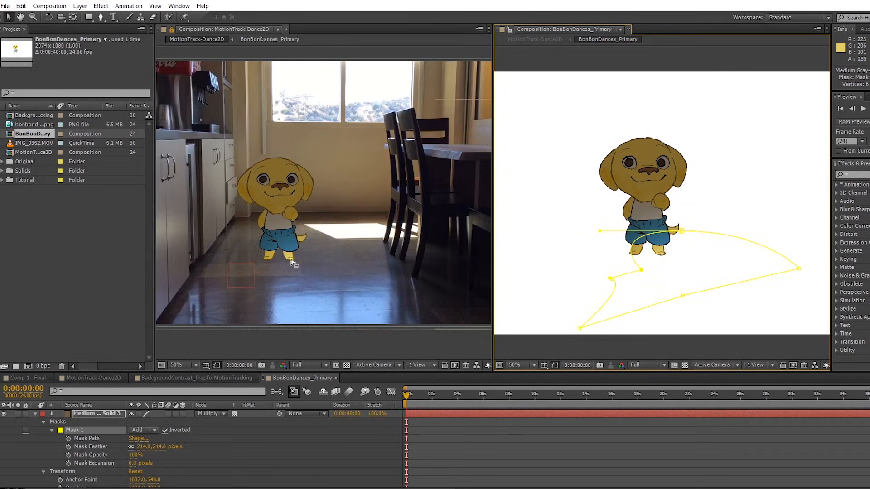
# Fine-tune the mask points so the unshaded area fades in around the dog's feet and lower shorts, widening the mask's lower-right corner
pyautogui.scroll(1, 292, 259)
pyautogui.scroll(-1, 238, 281)
pyautogui.moveTo(682, 231); pyautogui.dragTo(696, 236)
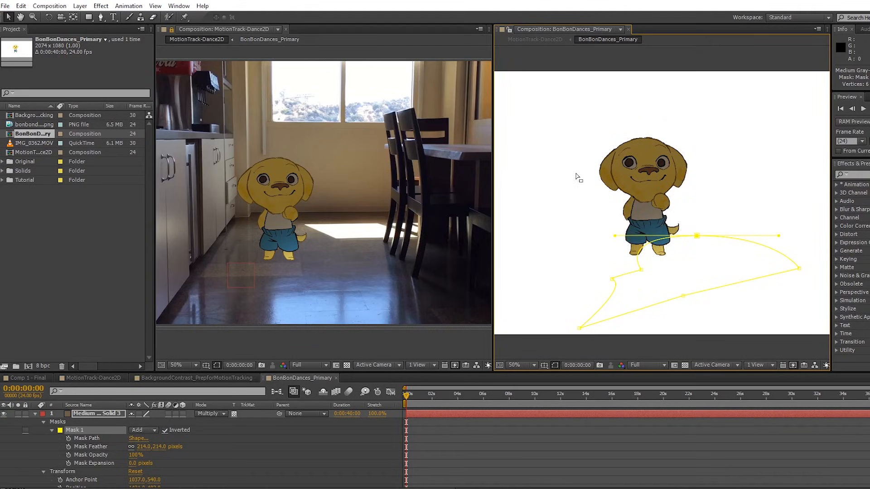
pyautogui.moveTo(683, 295); pyautogui.dragTo(749, 319)
pyautogui.moveTo(697, 236); pyautogui.dragTo(702, 229)
pyautogui.scroll(-2, 650, 271)
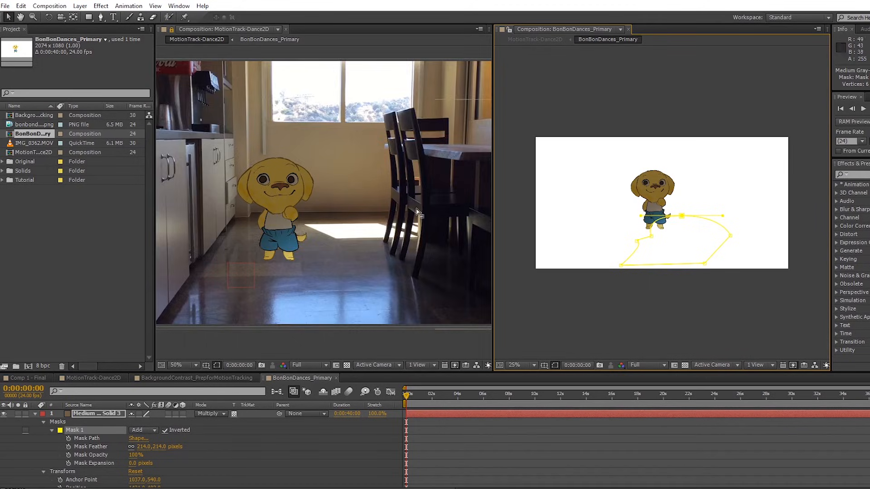
pyautogui.scroll(3, 365, 231)
pyautogui.scroll(-3, 359, 219)
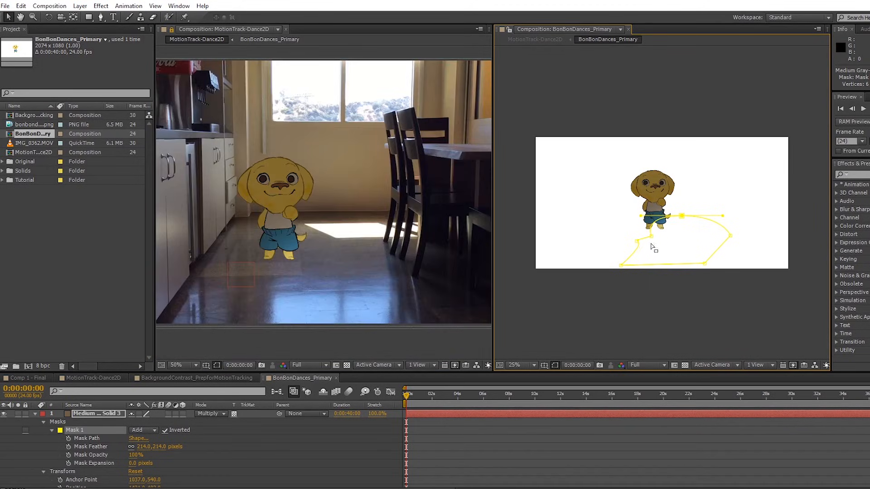
pyautogui.scroll(2, 652, 240)
pyautogui.moveTo(711, 248); pyautogui.dragTo(709, 236)
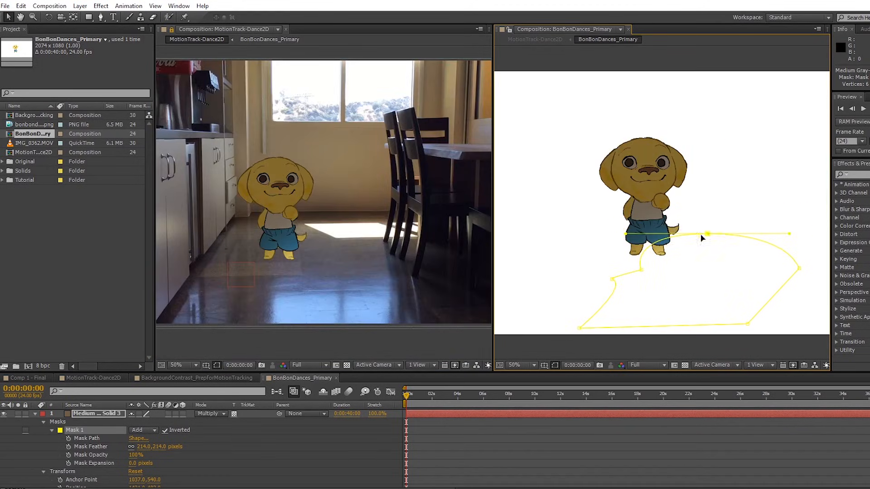
pyautogui.moveTo(638, 271); pyautogui.dragTo(622, 277)
# Set the brown solid's opacity to 89% and collapse its layer properties
pyautogui.scroll(-3, 156, 458)
pyautogui.click(123, 475)
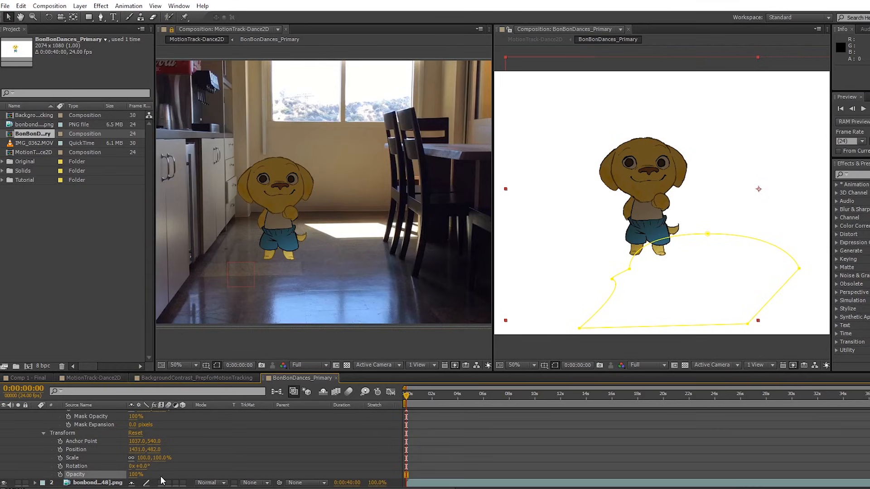
pyautogui.moveTo(135, 475); pyautogui.dragTo(131, 475)
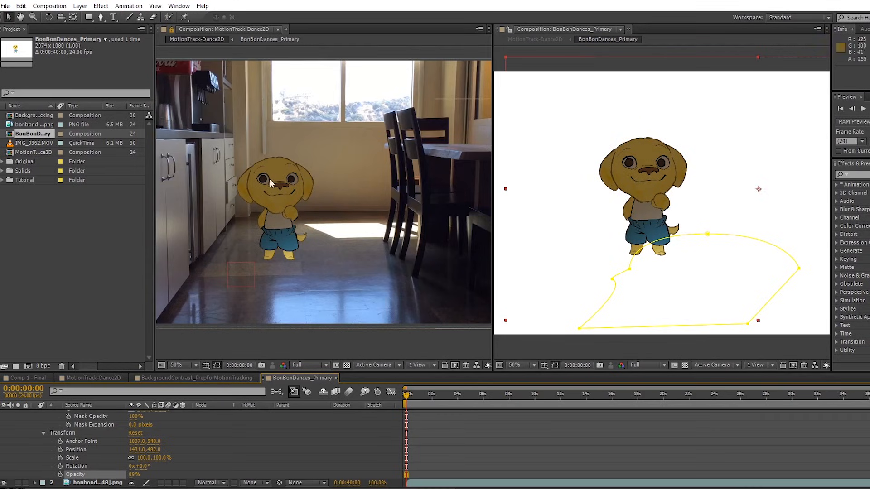
pyautogui.click(608, 53)
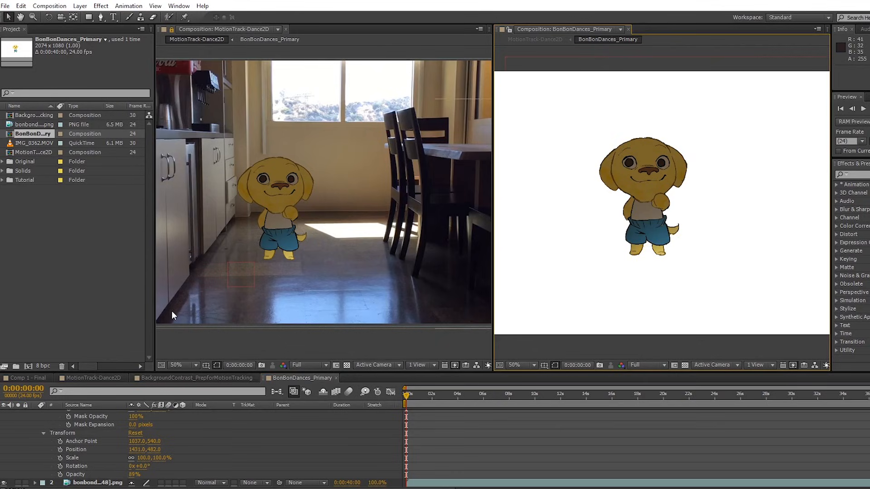
pyautogui.scroll(2, 58, 439)
pyautogui.click(36, 414)
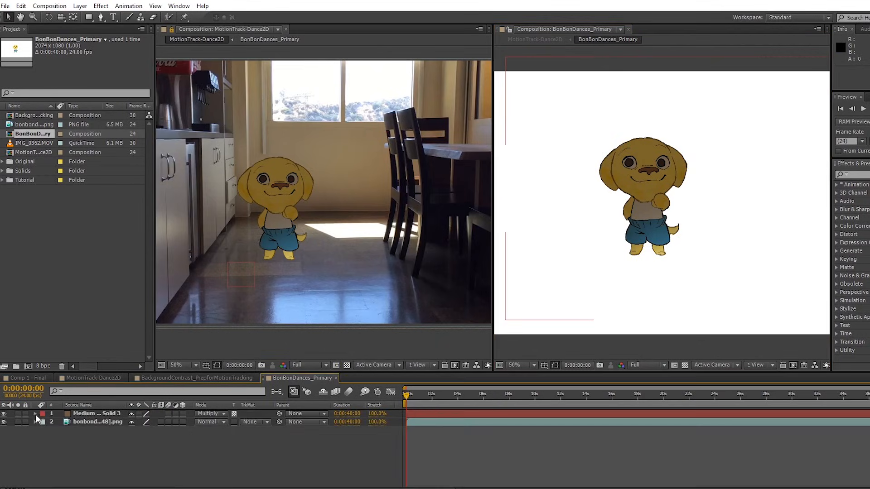
# Add an Inner Shadow layer style to the bonbondances PNG layer
pyautogui.click(93, 422)
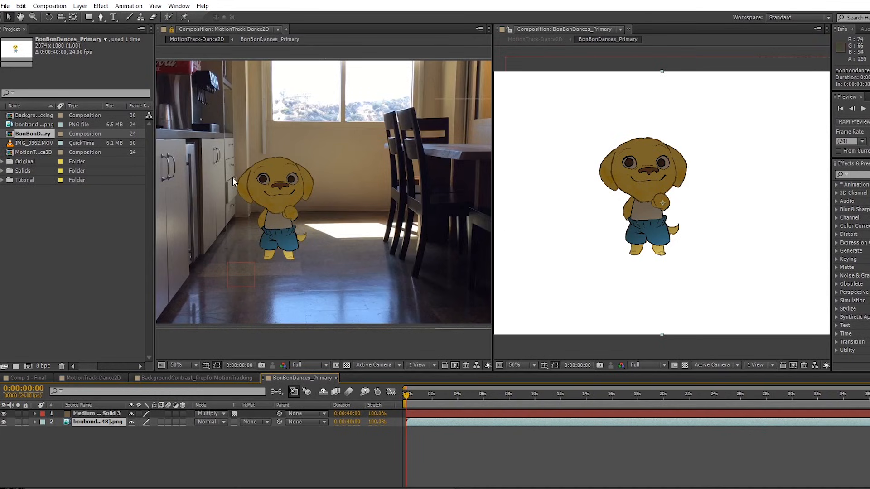
pyautogui.rightClick(97, 422)
pyautogui.click(97, 426)
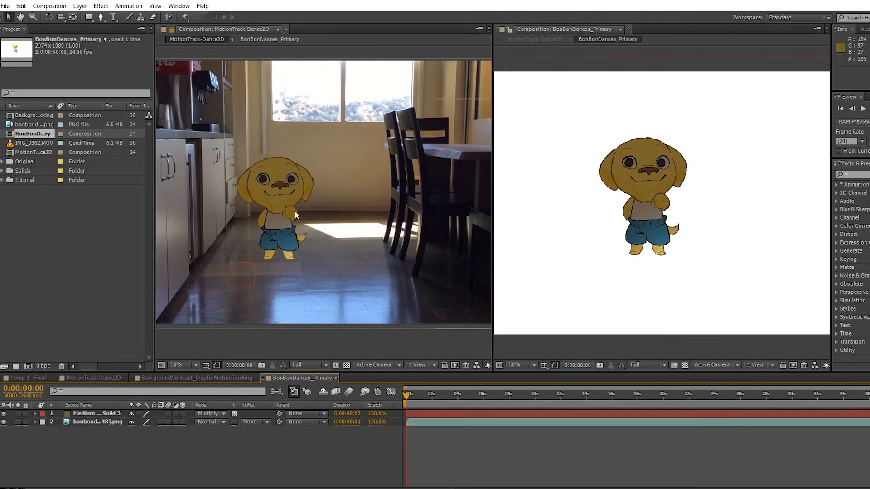
pyautogui.click(673, 106)
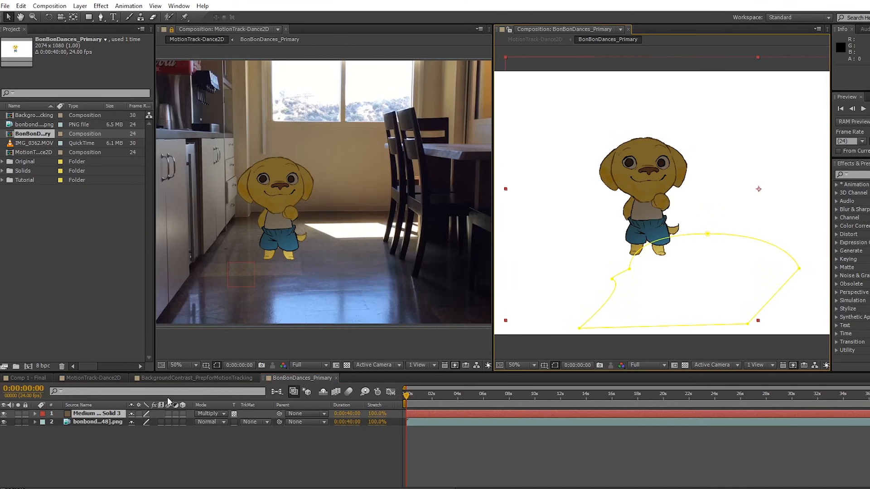
pyautogui.rightClick(104, 425)
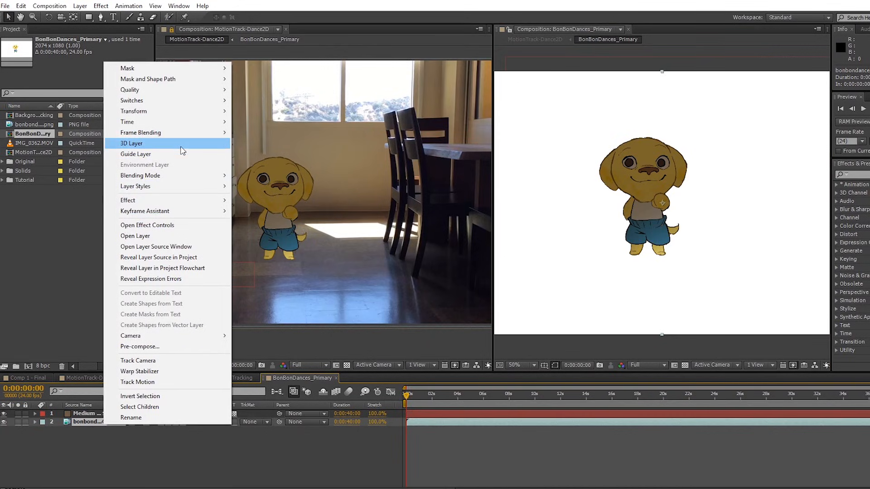
pyautogui.moveTo(206, 188)
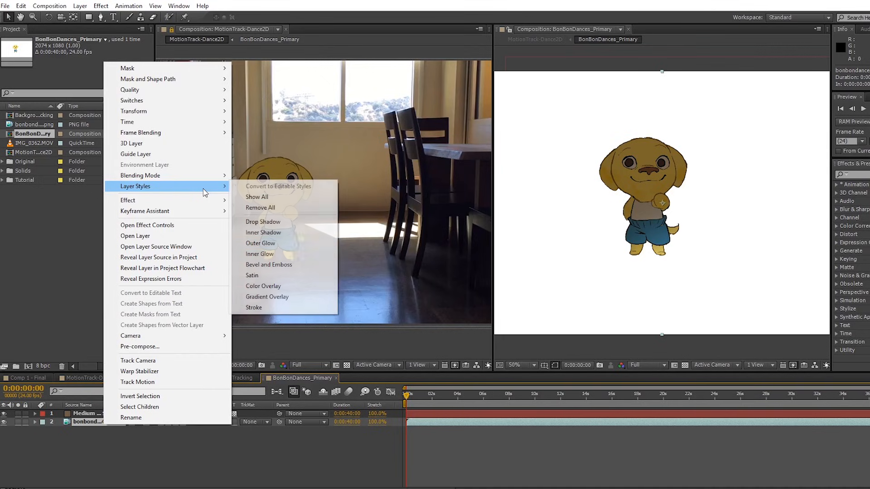
pyautogui.click(304, 232)
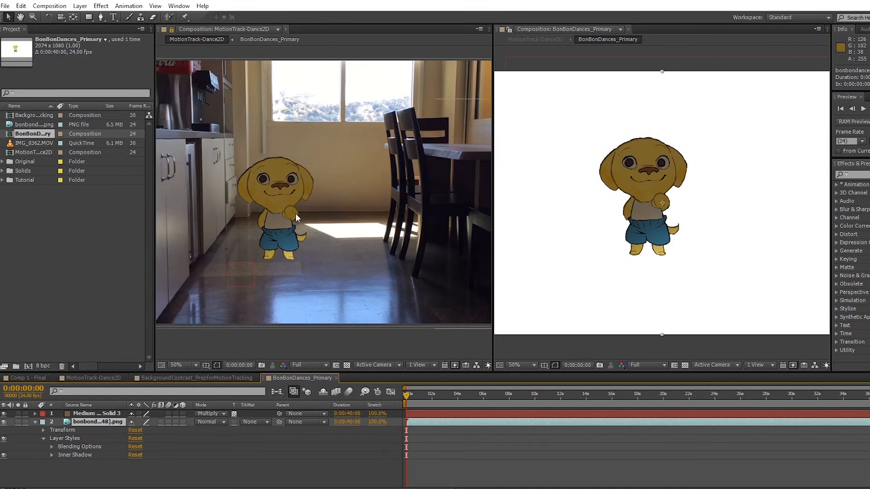
# Set the inner shadow's size to 90, distance to 48 and angle to -93°
pyautogui.click(52, 455)
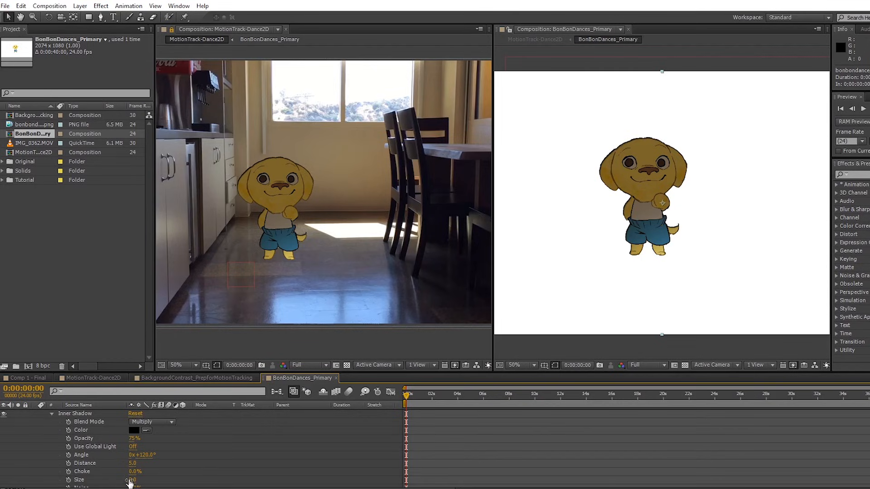
pyautogui.moveTo(130, 483); pyautogui.dragTo(177, 480)
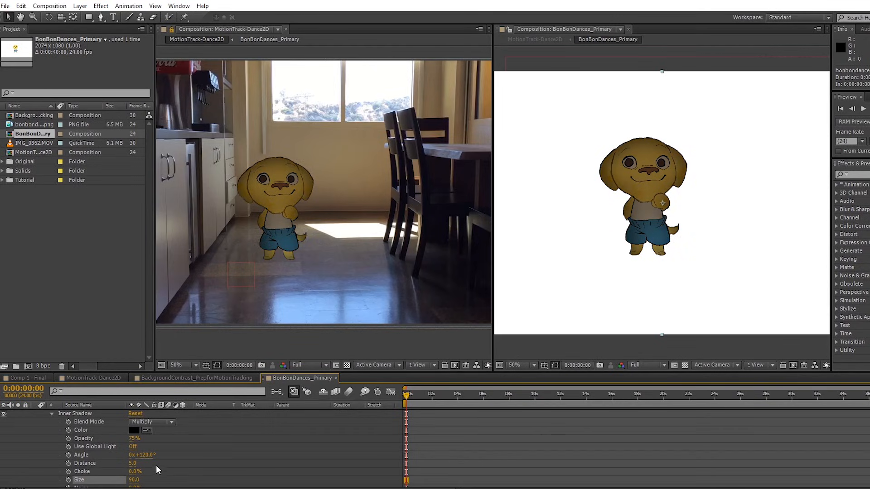
pyautogui.moveTo(135, 467); pyautogui.dragTo(154, 467)
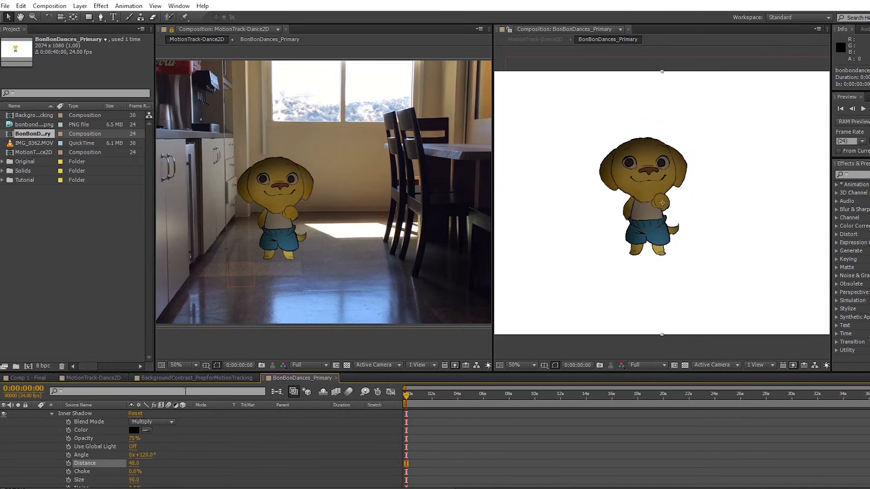
pyautogui.moveTo(144, 459); pyautogui.dragTo(126, 454)
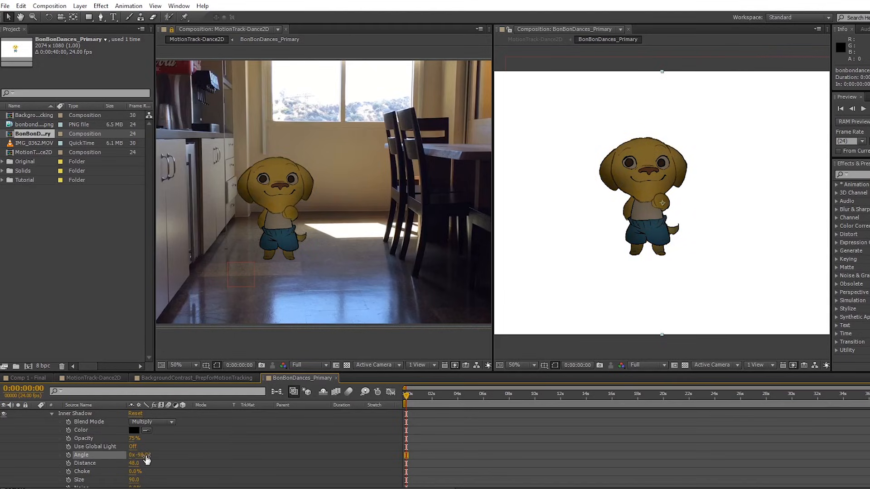
# Set the inner shadow's blend mode to Darken and its opacity to 66%
pyautogui.click(152, 422)
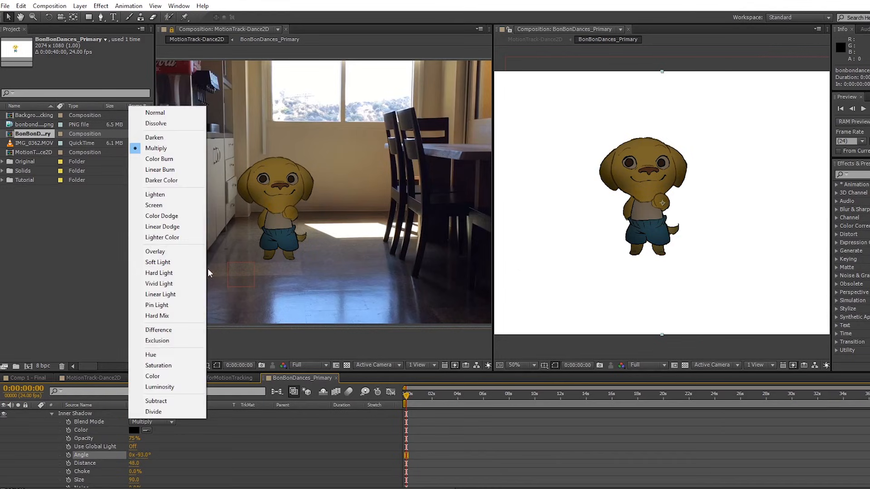
pyautogui.click(181, 250)
pyautogui.click(147, 421)
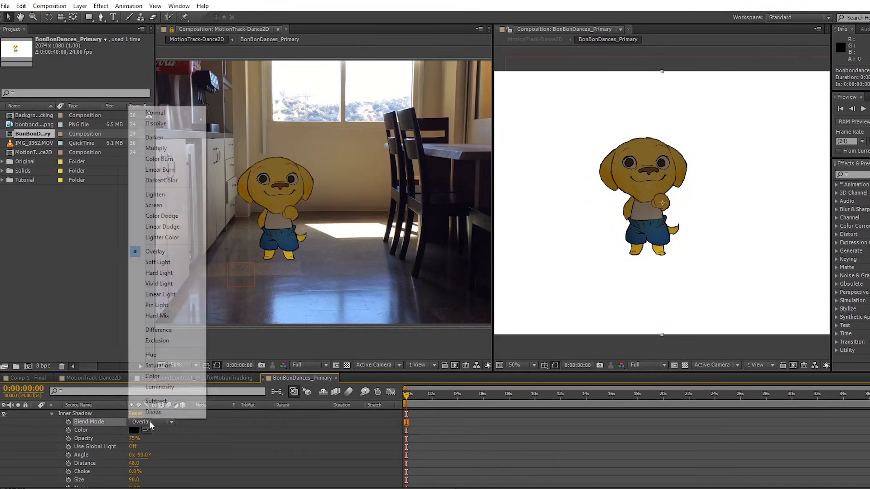
pyautogui.click(190, 140)
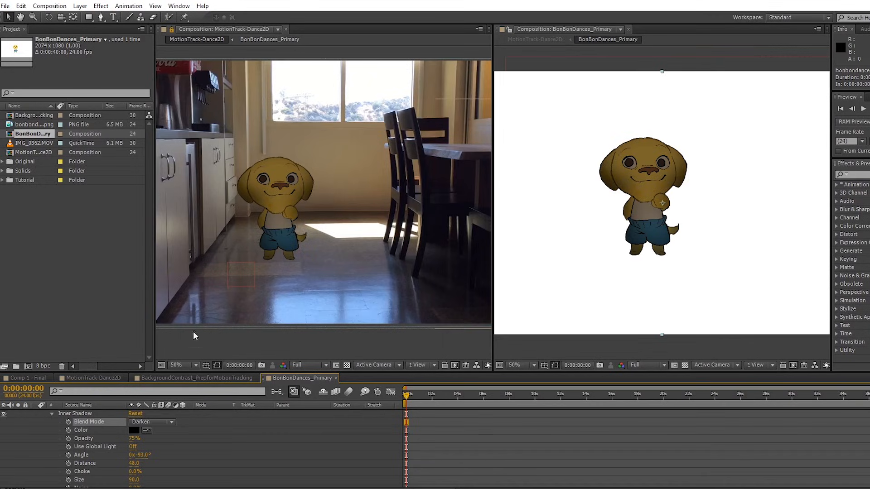
pyautogui.moveTo(135, 436)
pyautogui.mouseDown()
pyautogui.moveTo(171, 437)
pyautogui.moveTo(129, 440)
pyautogui.mouseUp()
pyautogui.click(150, 422)
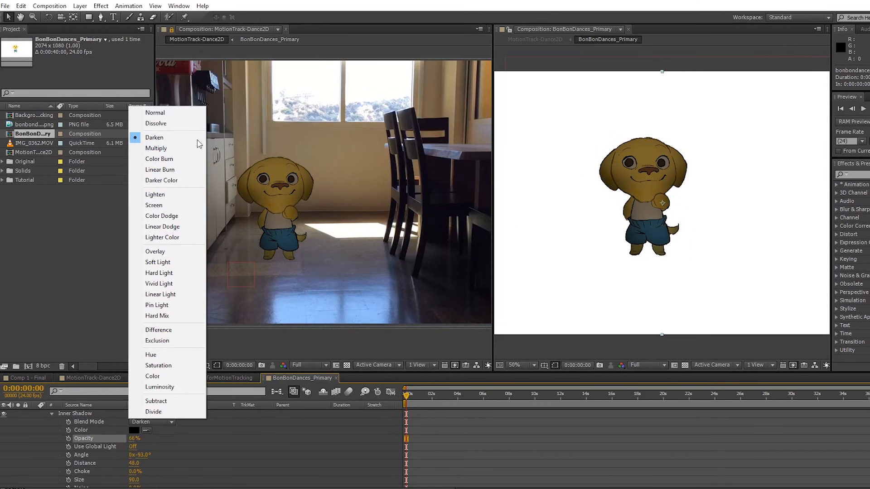
pyautogui.click(551, 46)
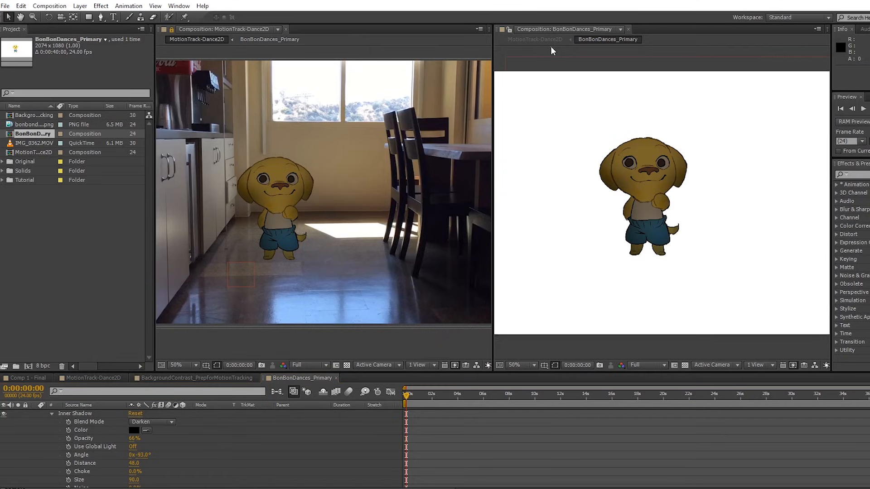
# Lock the viewer showing BonBonDances_Primary, unlock the other viewer and display the MotionTrack-Dance2D composition in it
pyautogui.scroll(-2, 325, 198)
pyautogui.scroll(2, 324, 198)
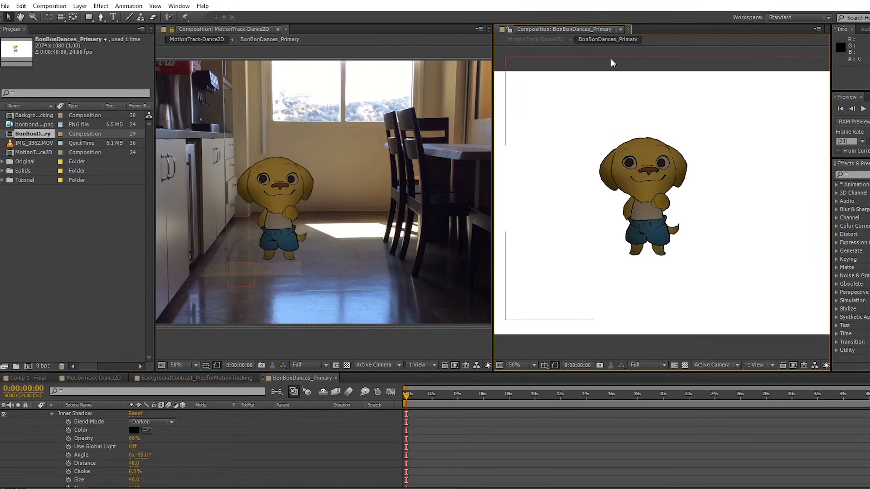
pyautogui.scroll(-2, 317, 226)
pyautogui.scroll(2, 330, 216)
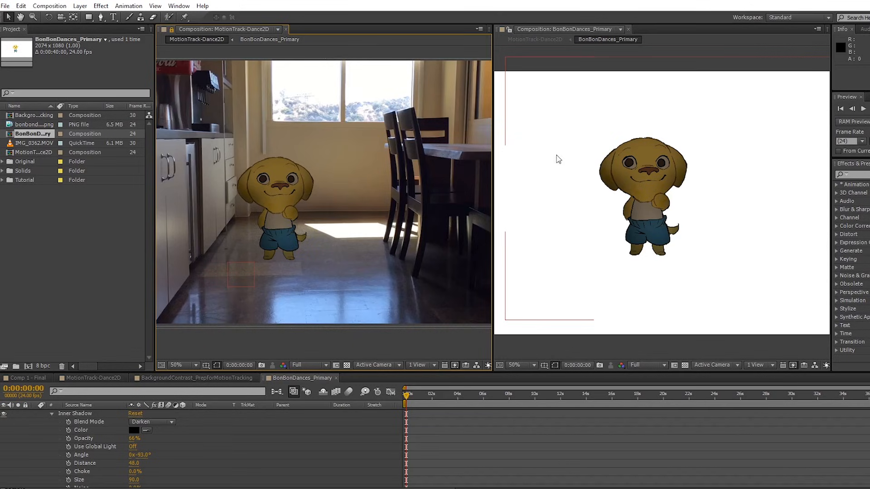
pyautogui.click(699, 159)
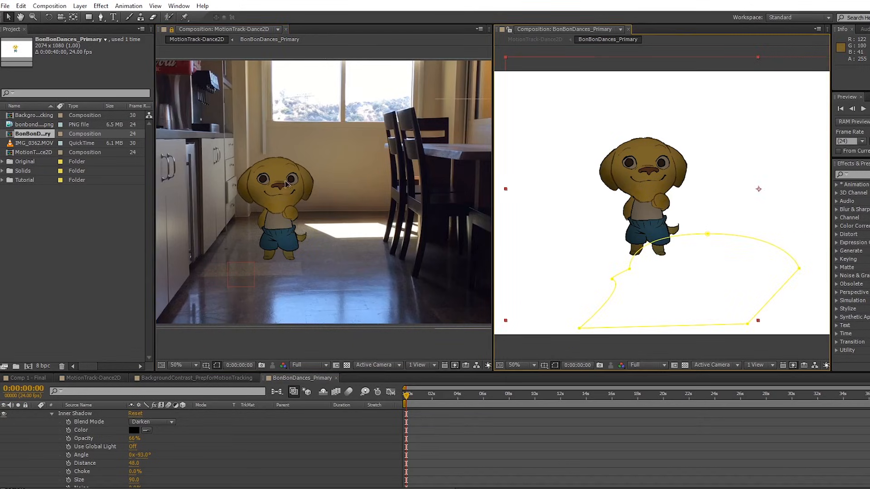
pyautogui.click(509, 29)
pyautogui.click(171, 29)
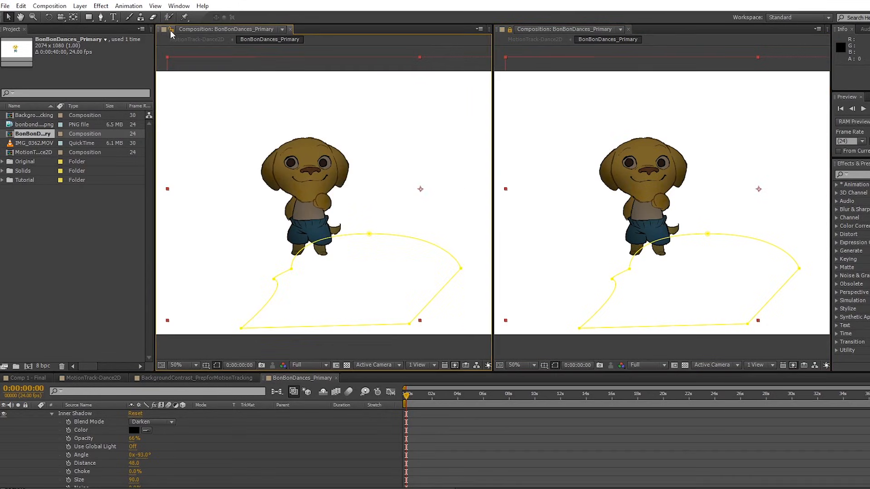
pyautogui.click(200, 40)
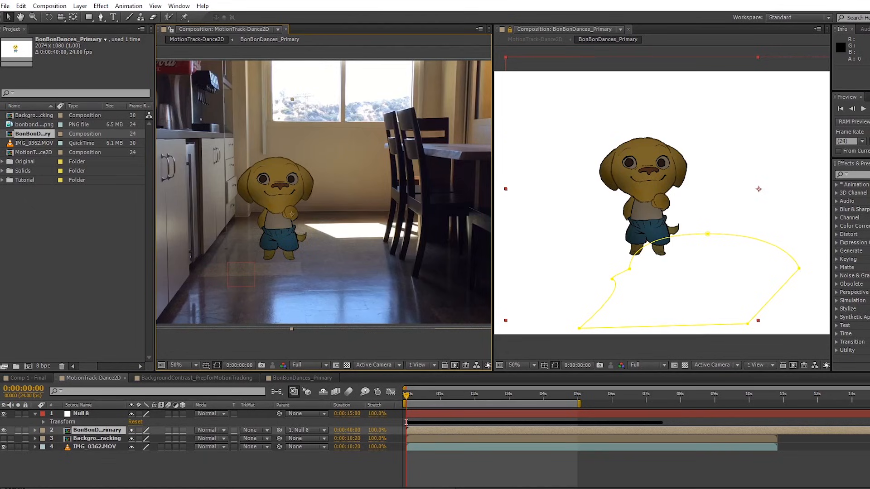
# Add an Inner Shadow layer style to the BonBonDances_Primary layer in MotionTrack-Dance2D and expand its settings
pyautogui.click(125, 467)
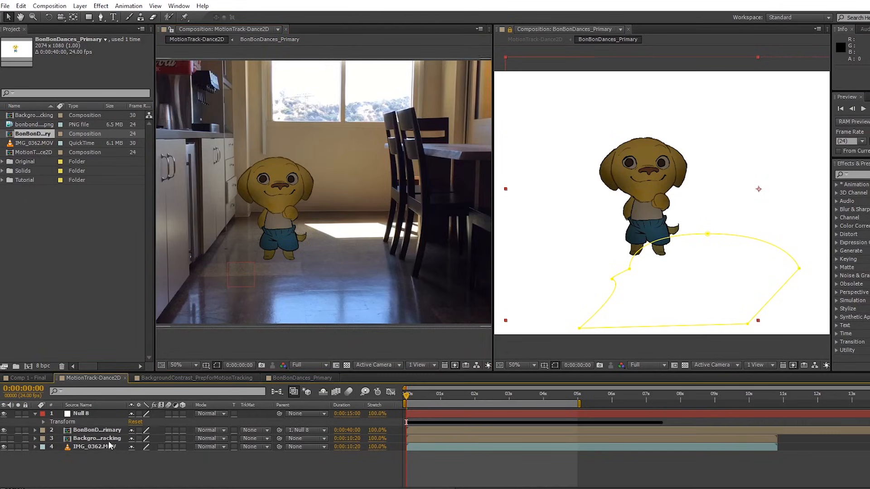
pyautogui.click(108, 438)
pyautogui.click(102, 447)
pyautogui.click(101, 438)
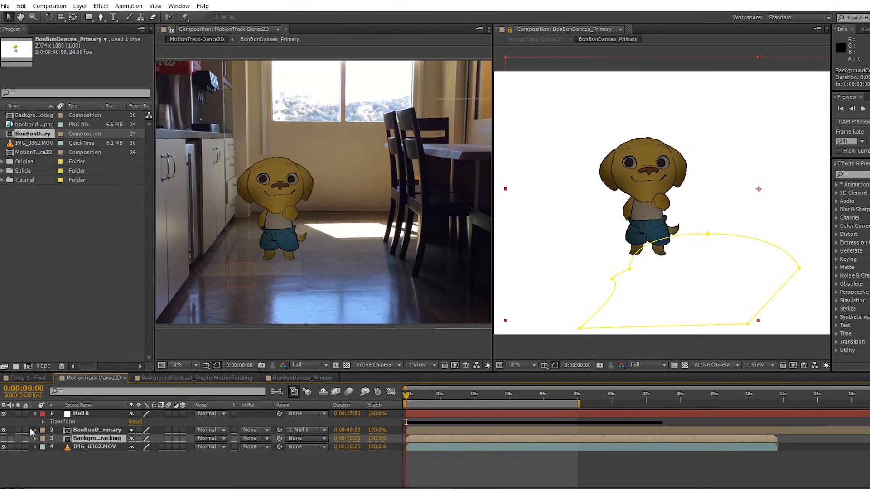
pyautogui.rightClick(86, 433)
pyautogui.moveTo(160, 194)
pyautogui.click(283, 242)
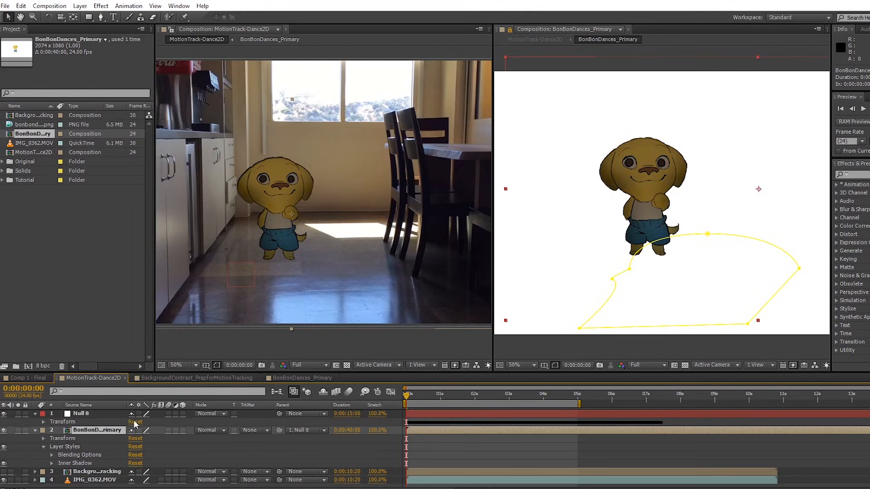
pyautogui.click(52, 463)
pyautogui.scroll(-3, 200, 413)
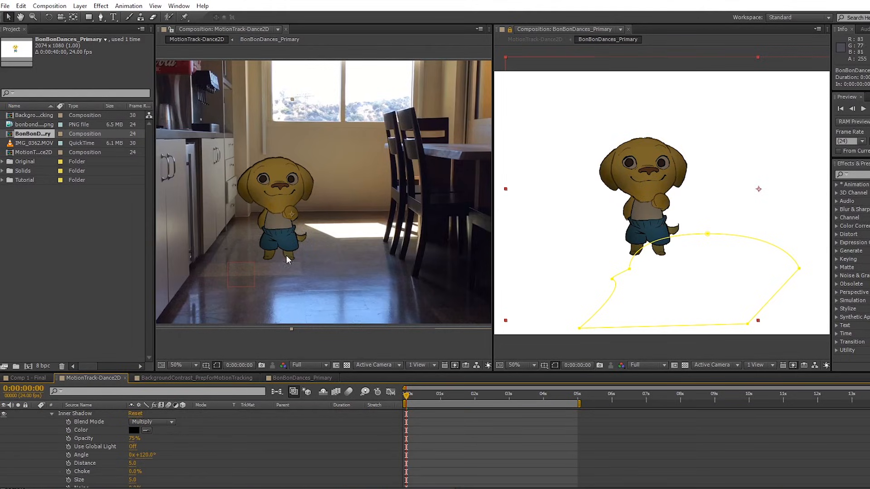
# Sample a light beige from the wall beside the window as the inner shadow's color and set its blend mode to Linear Dodge
pyautogui.click(147, 430)
pyautogui.click(248, 74)
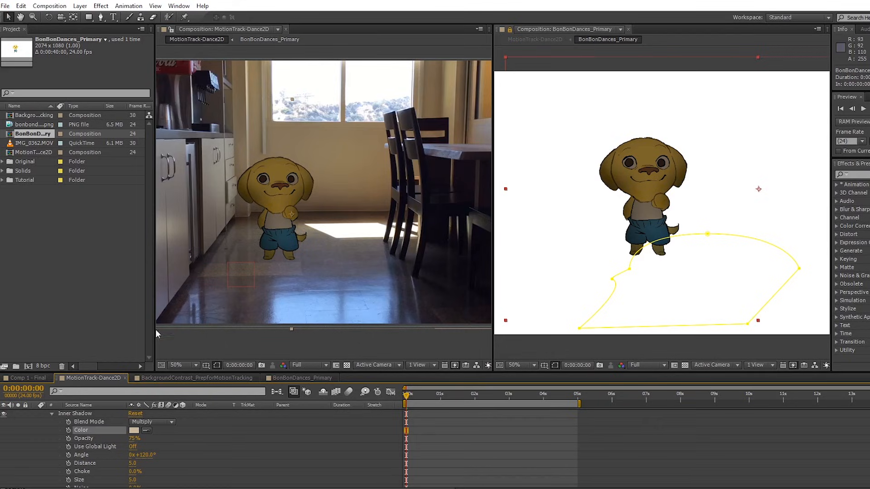
pyautogui.click(153, 423)
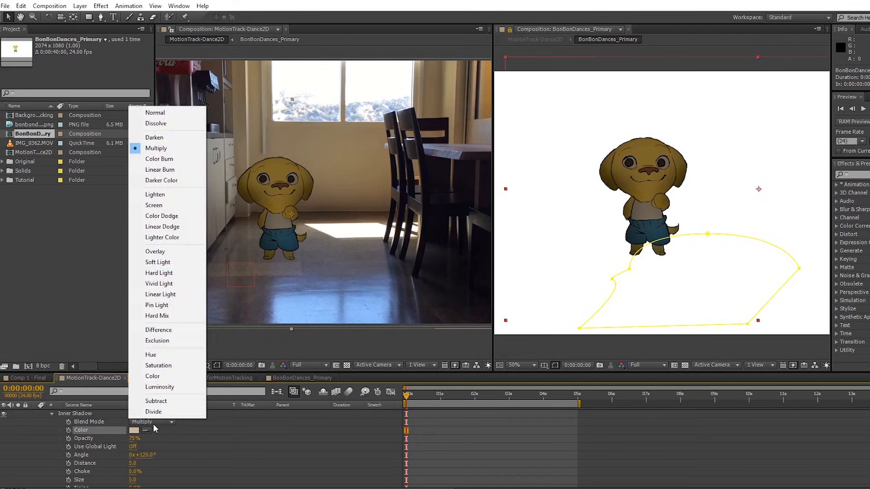
pyautogui.click(168, 227)
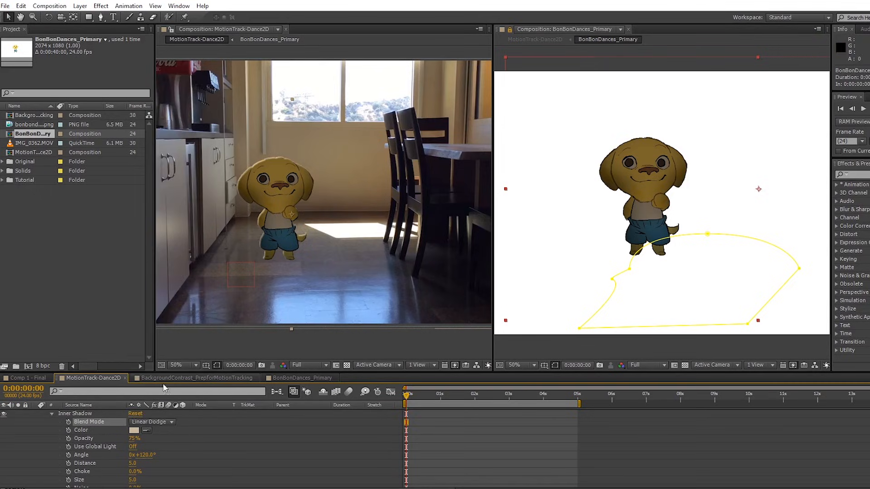
pyautogui.click(156, 423)
pyautogui.click(184, 218)
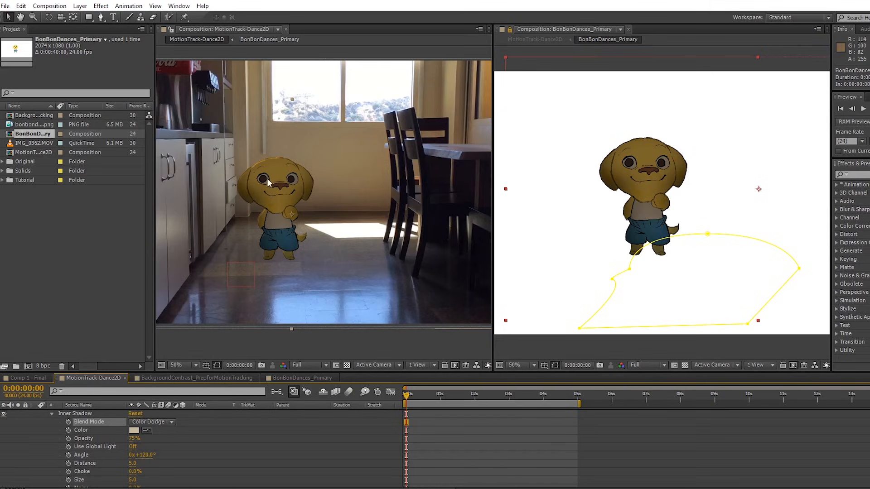
pyautogui.click(169, 423)
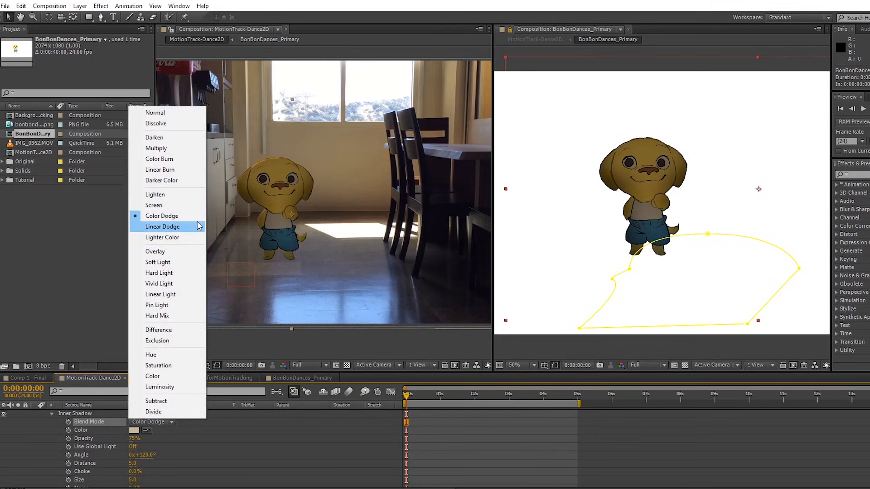
pyautogui.click(184, 226)
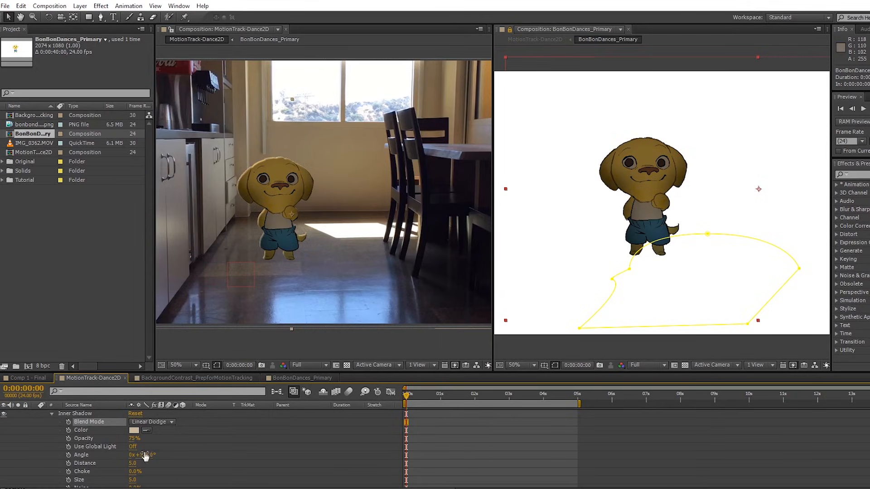
# Set the light inner shadow's angle to 31°, distance to 9 and size to 8
pyautogui.moveTo(145, 455); pyautogui.dragTo(107, 472)
pyautogui.click(117, 456)
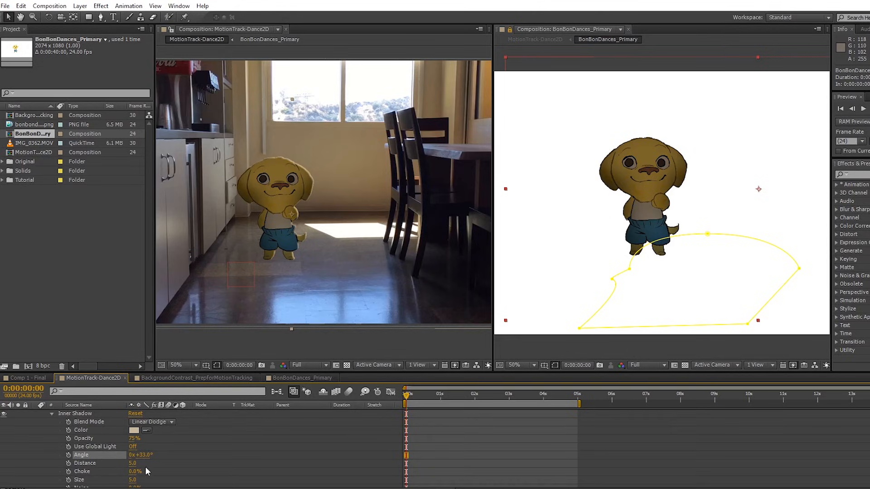
pyautogui.moveTo(135, 463); pyautogui.dragTo(135, 487)
pyautogui.moveTo(141, 455); pyautogui.dragTo(141, 455)
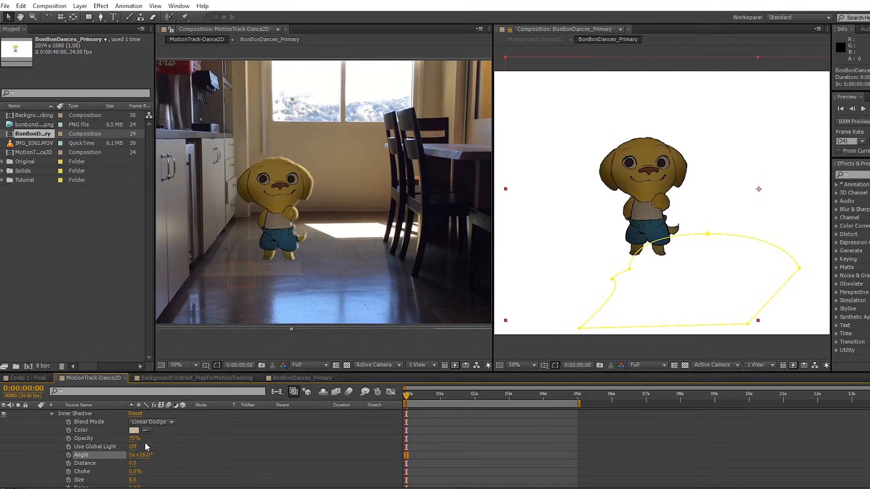
pyautogui.moveTo(148, 454); pyautogui.dragTo(153, 458)
# Preview the MotionTrack-Dance2D animation to check the rim light on the moving dog
pyautogui.click(399, 107)
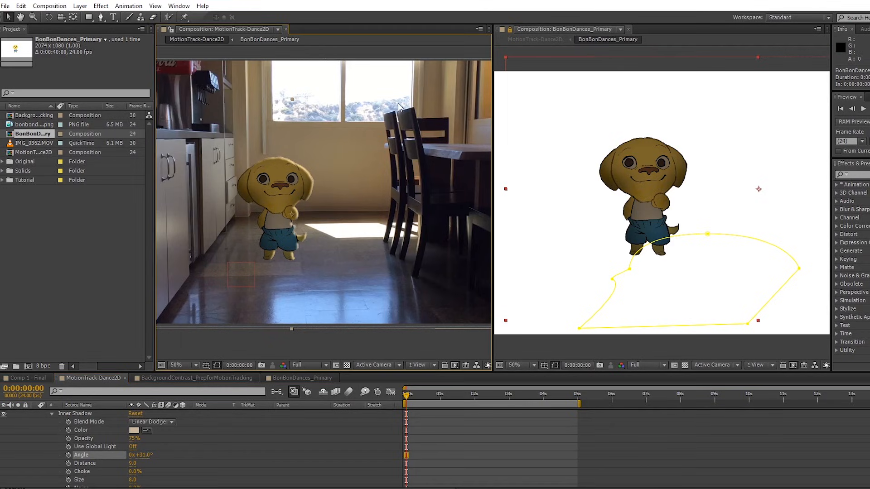
pyautogui.press('KP_0')
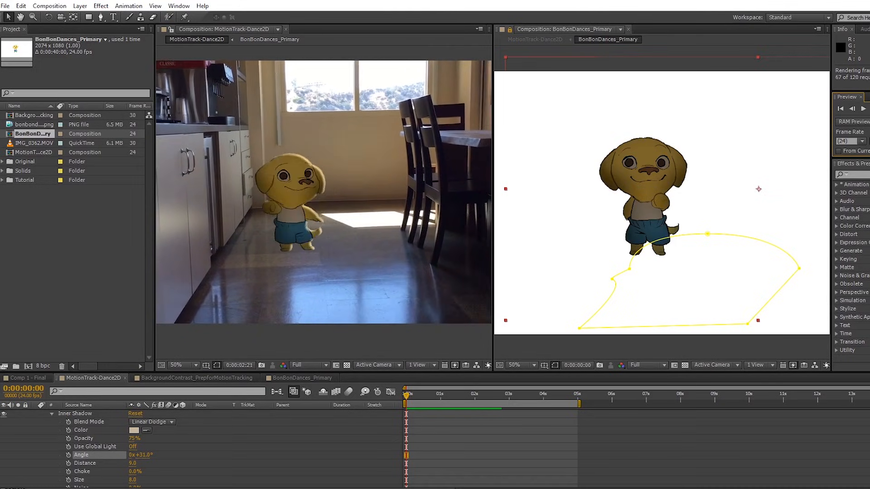
pyautogui.press('space')
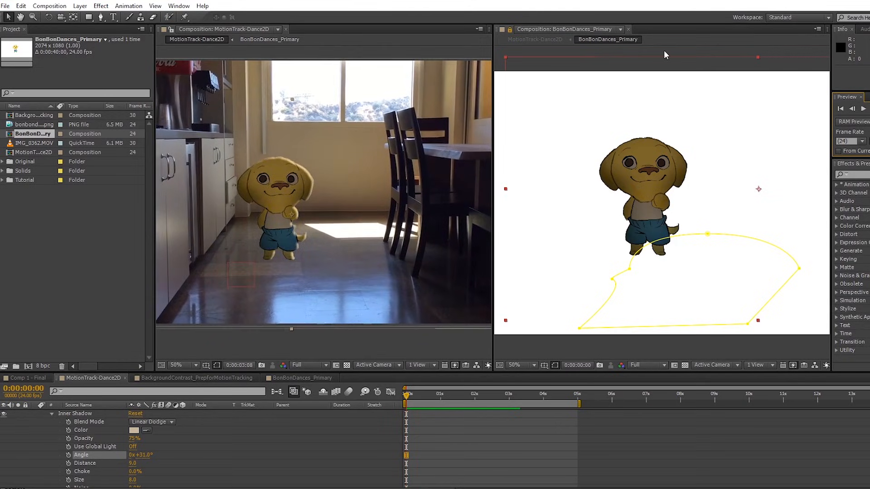
pyautogui.click(645, 66)
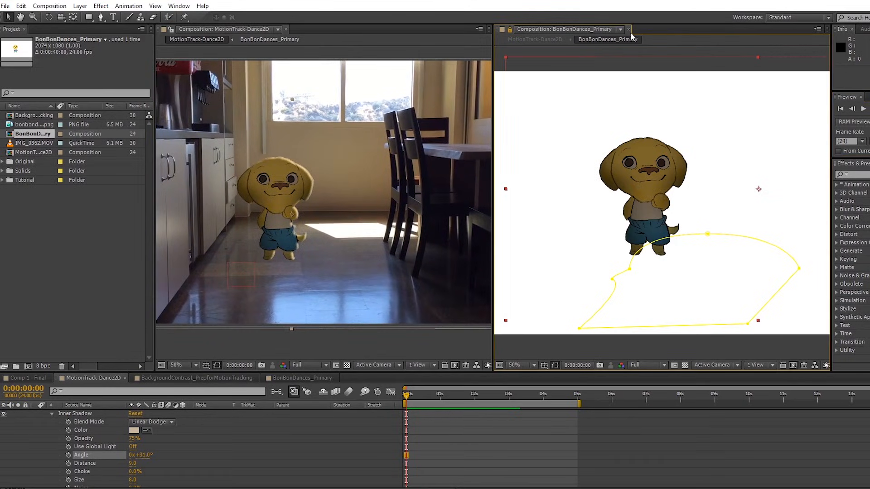
pyautogui.click(329, 167)
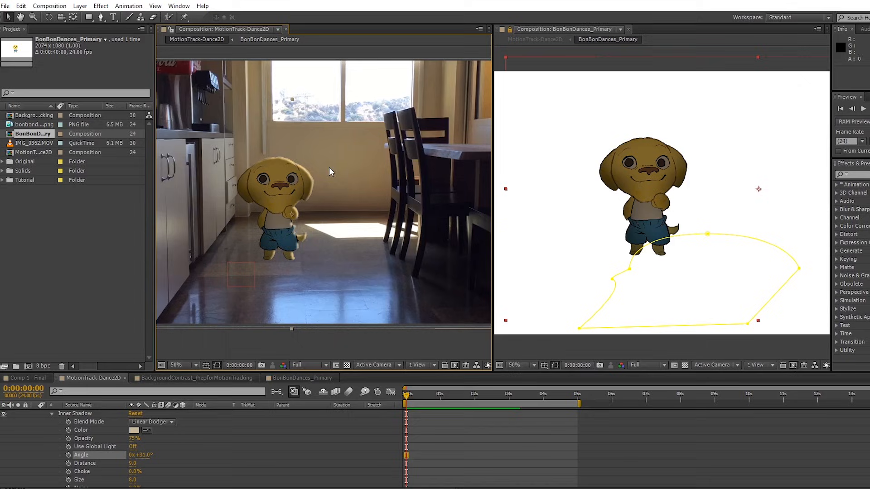
pyautogui.click(674, 55)
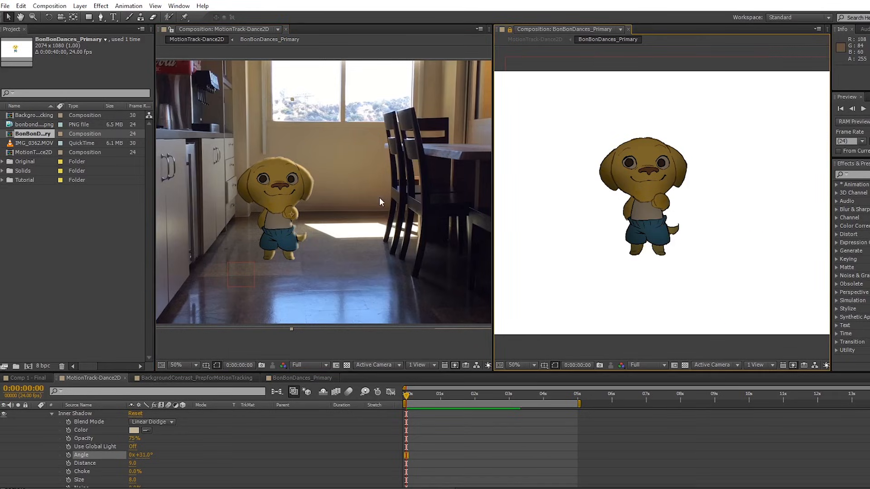
pyautogui.scroll(1, 548, 170)
pyautogui.scroll(-1, 549, 181)
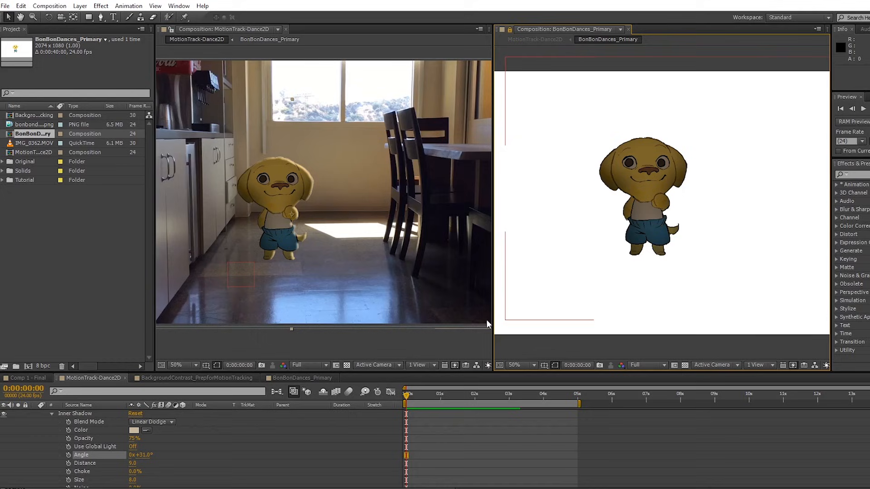
# Try moving the dog in front of the chairs with its inner shadow angled at 134°, and undo both changes
pyautogui.scroll(1, 241, 442)
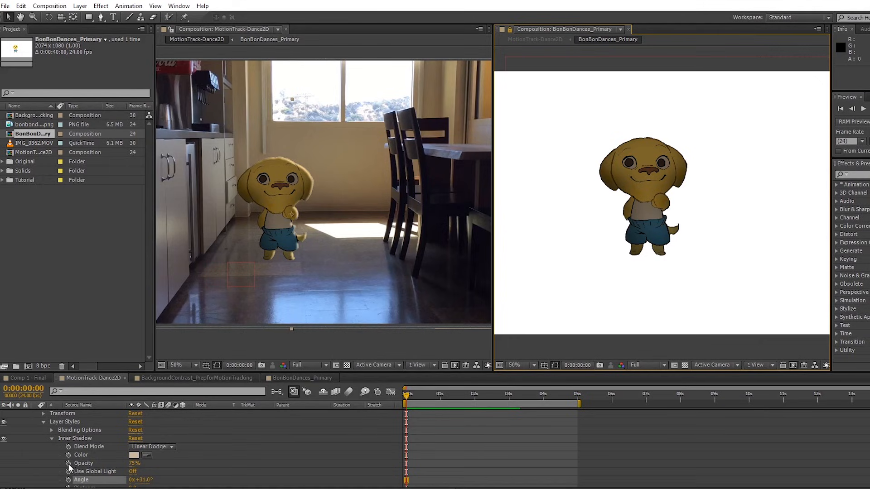
pyautogui.scroll(1, 72, 469)
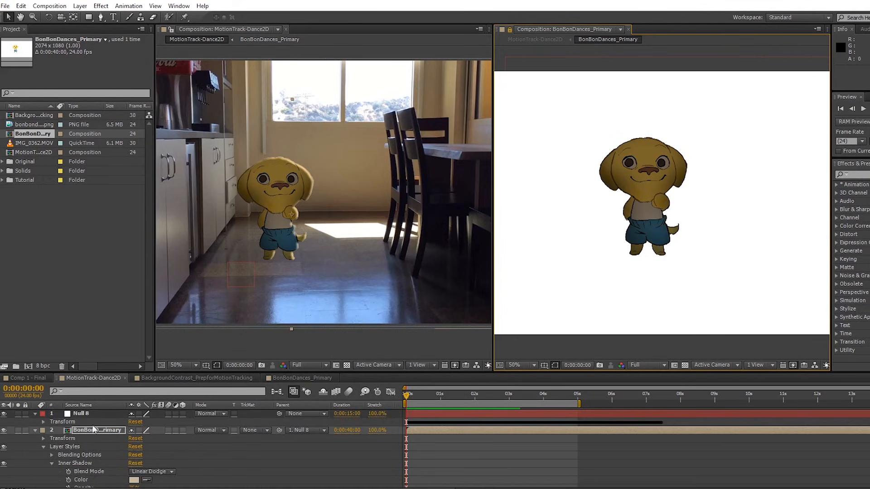
pyautogui.moveTo(320, 211); pyautogui.dragTo(438, 215)
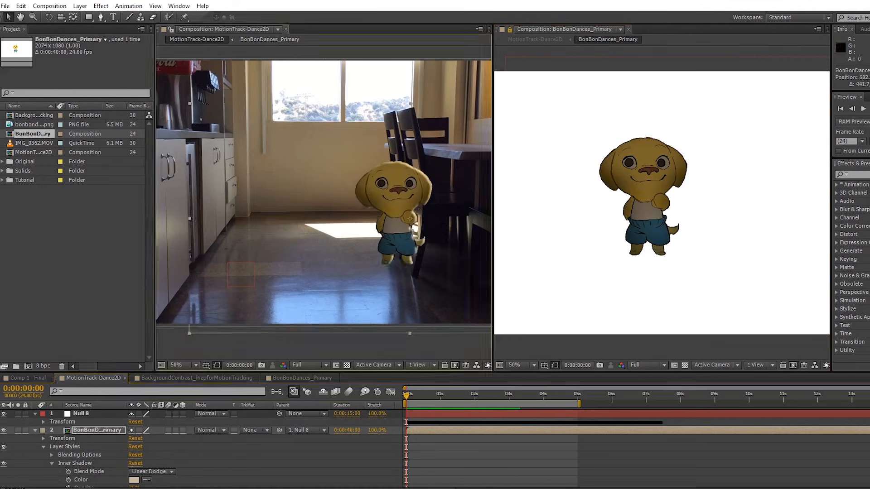
pyautogui.scroll(-1, 152, 479)
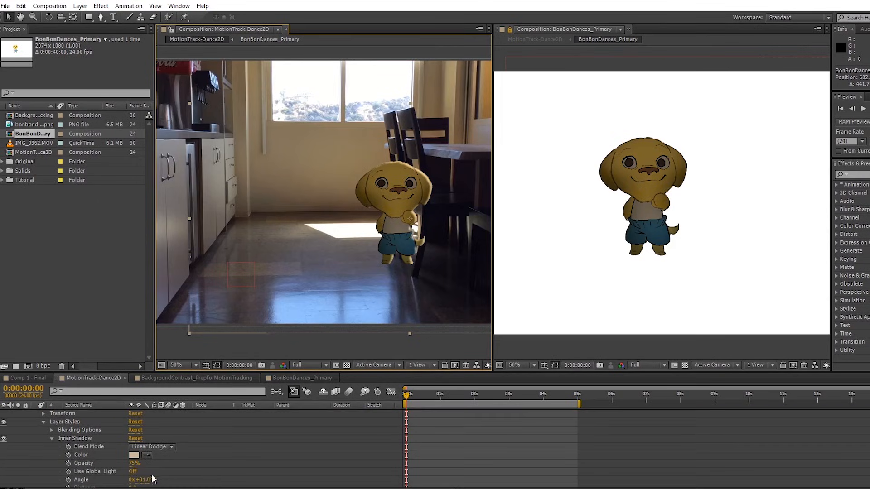
pyautogui.moveTo(147, 482); pyautogui.dragTo(173, 446)
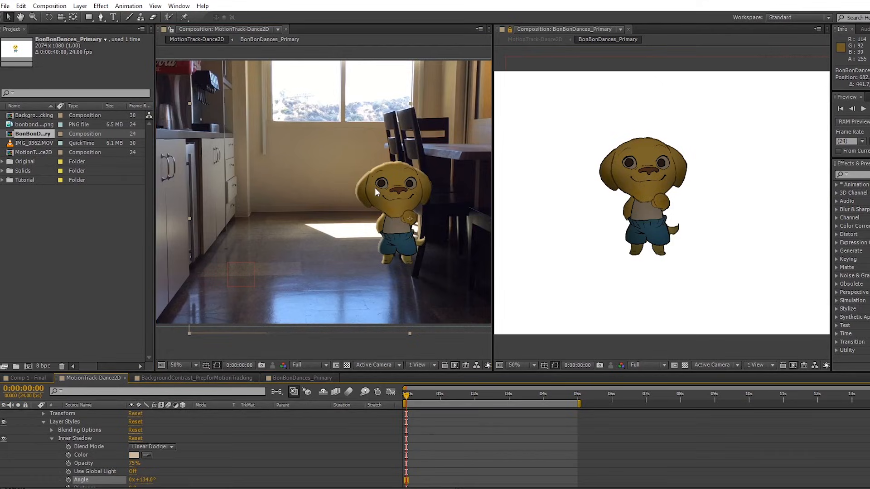
pyautogui.hotkey('ctrl', 'z')
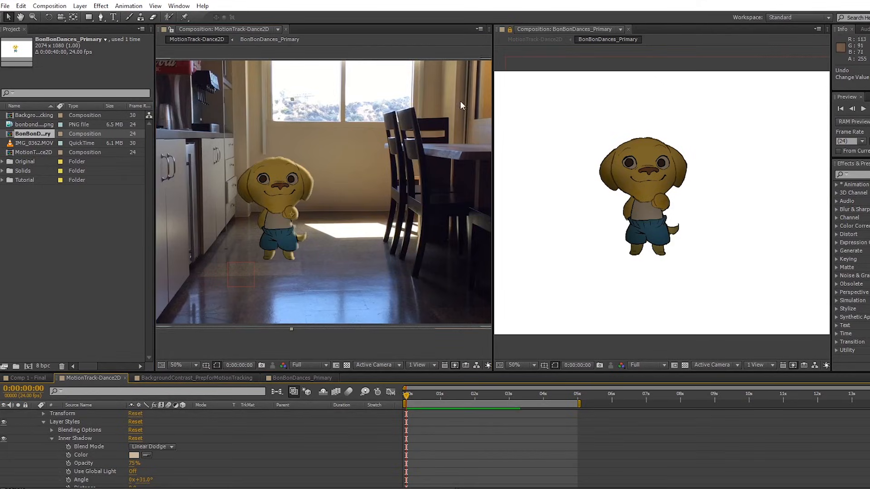
# Preview the MotionTrack-Dance2D composition from the start
pyautogui.scroll(-1, 322, 178)
pyautogui.scroll(1, 322, 178)
pyautogui.click(309, 194)
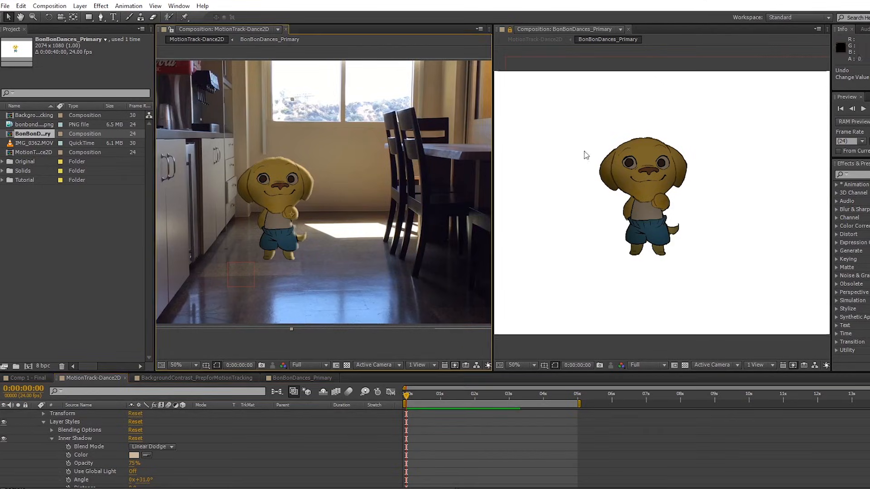
pyautogui.press('KP_0')
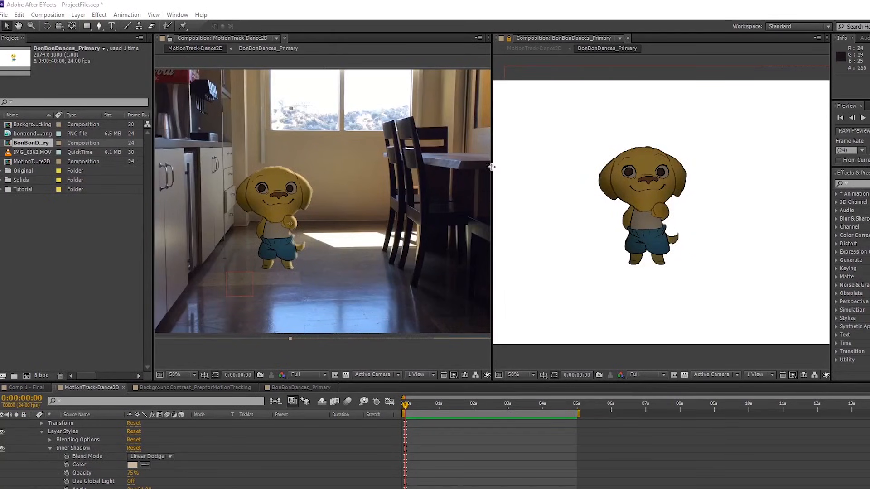
# Widen the MotionTrack-Dance2D view and add the bonbondance PNG sequence to the composition as a new layer
pyautogui.moveTo(492, 170); pyautogui.dragTo(664, 174)
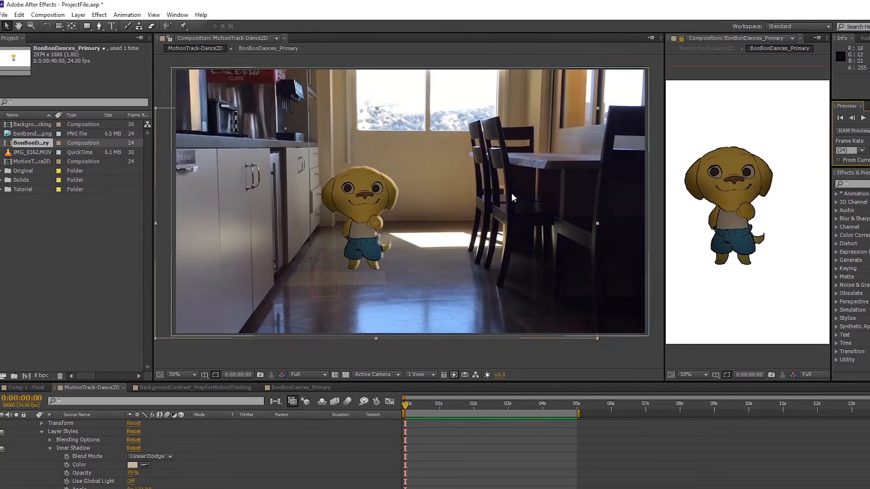
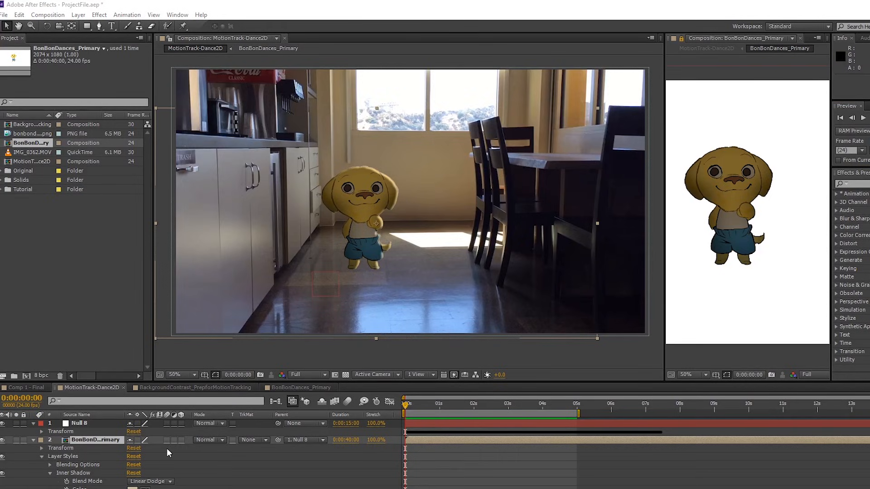
pyautogui.click(33, 440)
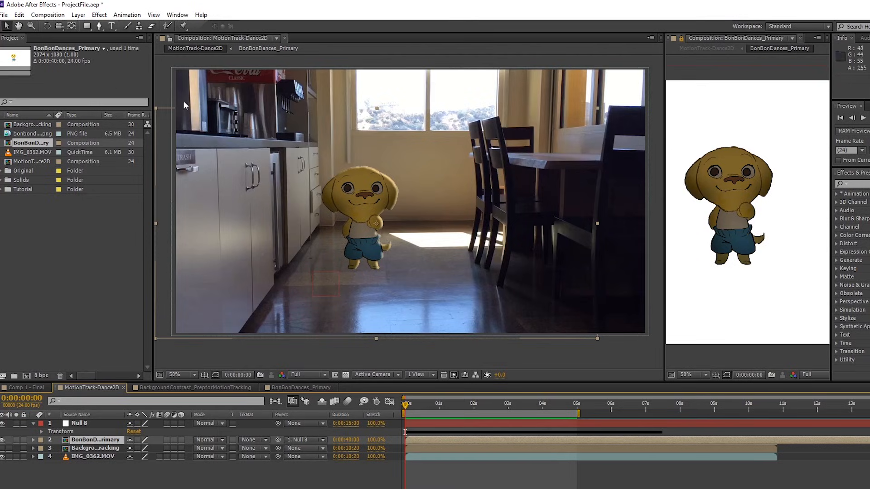
pyautogui.click(43, 135)
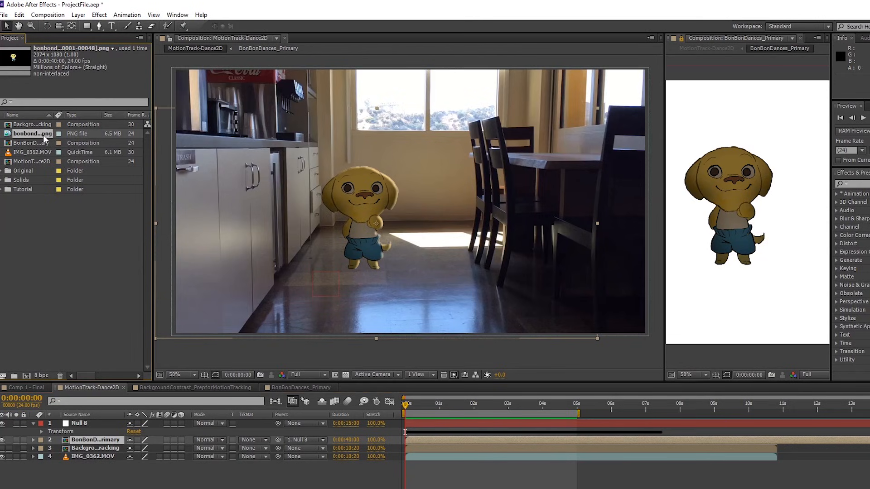
pyautogui.moveTo(103, 126); pyautogui.dragTo(456, 203)
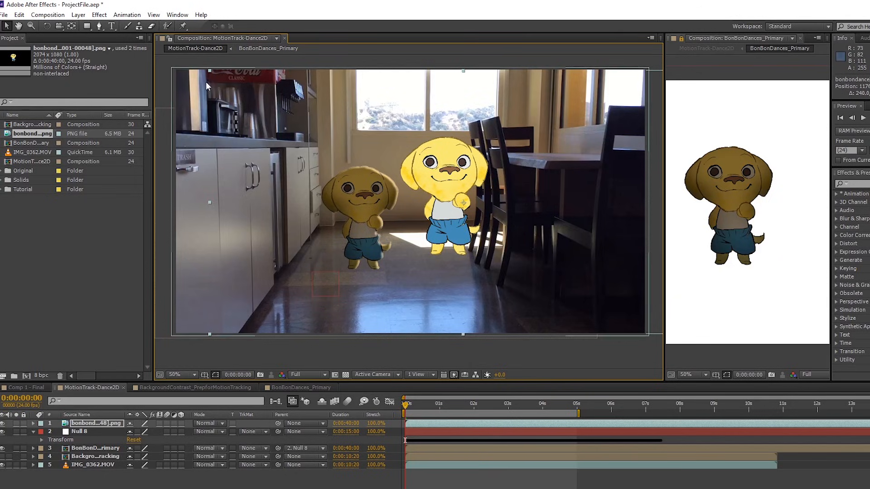
# Scale the added character to about 89% width beside the original and flip it vertically
pyautogui.moveTo(210, 71); pyautogui.dragTo(237, 86)
pyautogui.moveTo(457, 180); pyautogui.dragTo(442, 201)
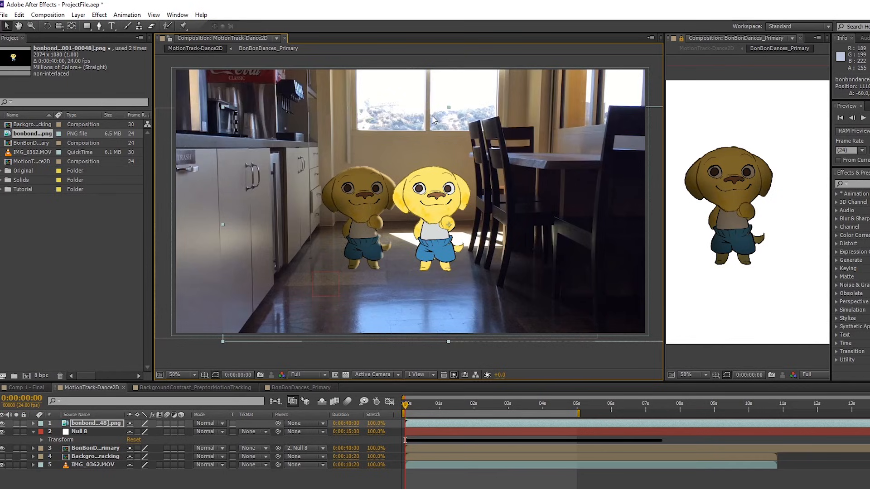
pyautogui.moveTo(434, 182); pyautogui.dragTo(432, 181)
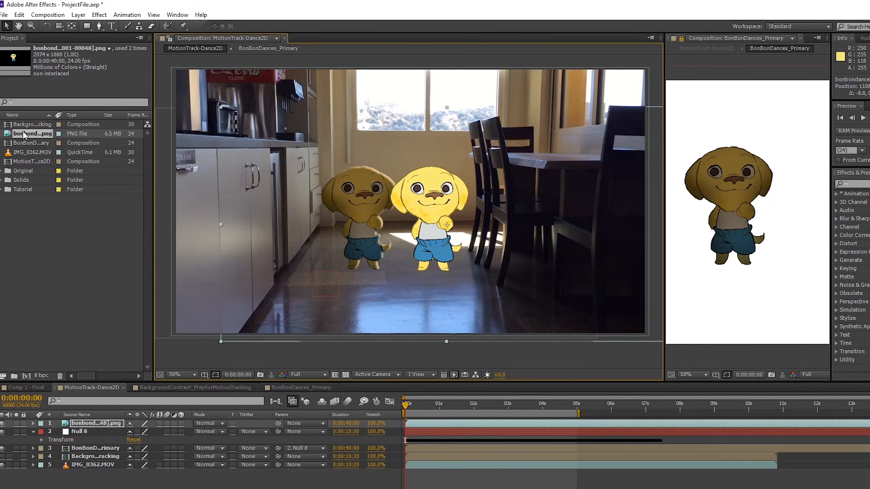
pyautogui.moveTo(452, 206); pyautogui.dragTo(437, 207)
pyautogui.moveTo(431, 105); pyautogui.dragTo(442, 313)
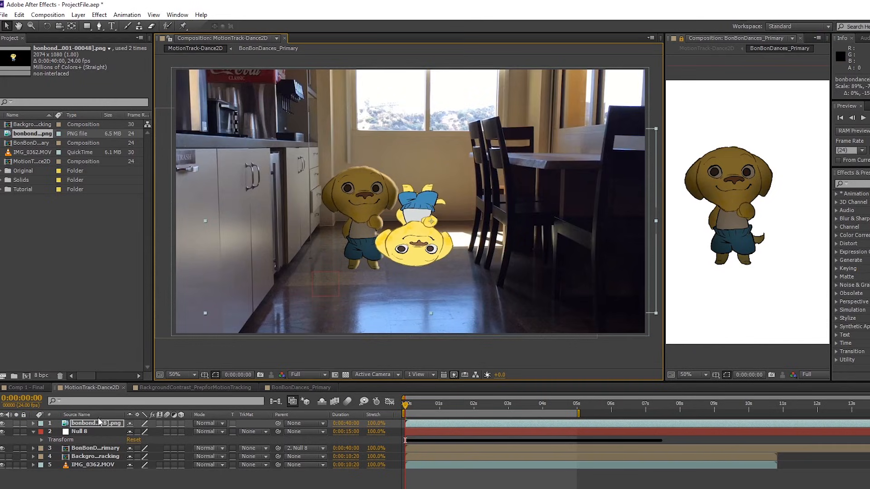
# Place the flipped character's layer below BonBonDances_Primary and align its feet with the original character's feet as a floor reflection
pyautogui.moveTo(99, 422); pyautogui.dragTo(103, 455)
pyautogui.moveTo(406, 238); pyautogui.dragTo(353, 322)
pyautogui.moveTo(377, 213); pyautogui.dragTo(378, 220)
pyautogui.moveTo(379, 256); pyautogui.dragTo(379, 252)
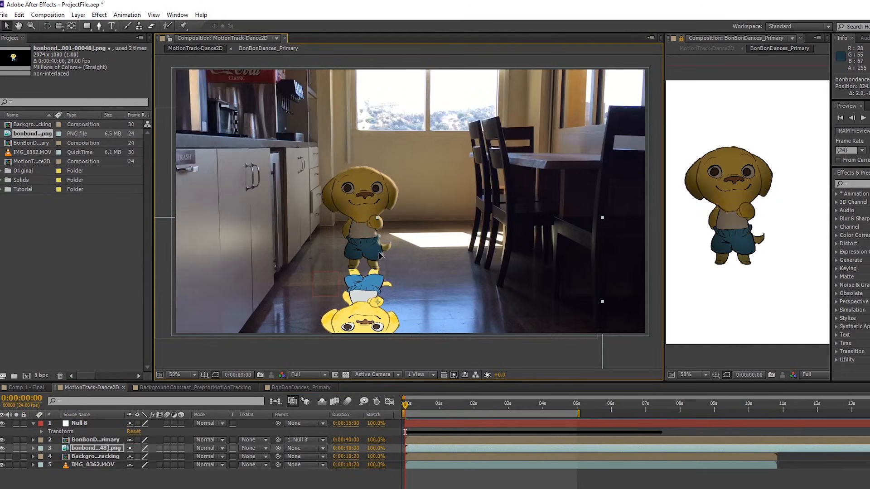
pyautogui.moveTo(377, 218); pyautogui.dragTo(379, 221)
pyautogui.moveTo(383, 260); pyautogui.dragTo(382, 259)
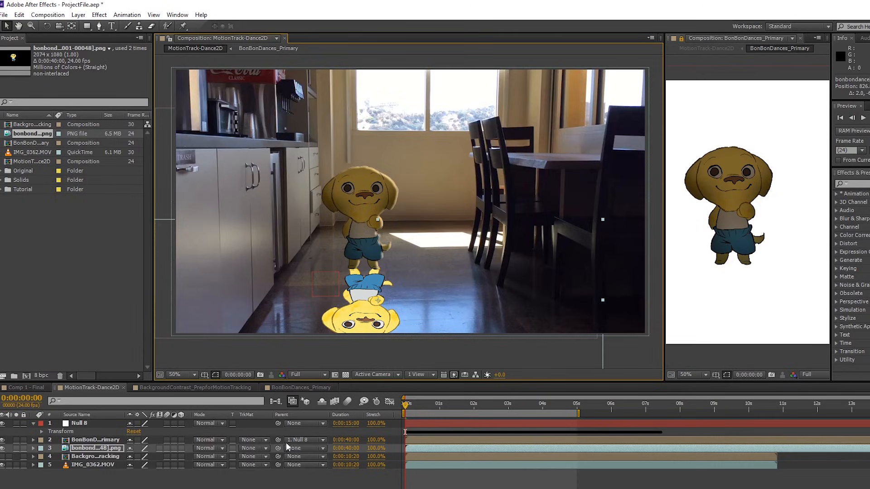
# Parent the flipped character layer to Null 8 and preview the tracked motion
pyautogui.click(299, 449)
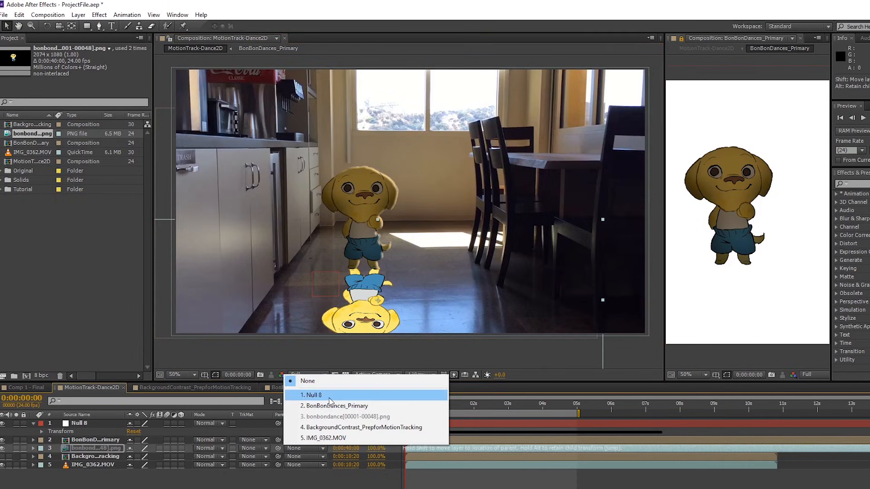
pyautogui.click(312, 395)
pyautogui.press('KP_0')
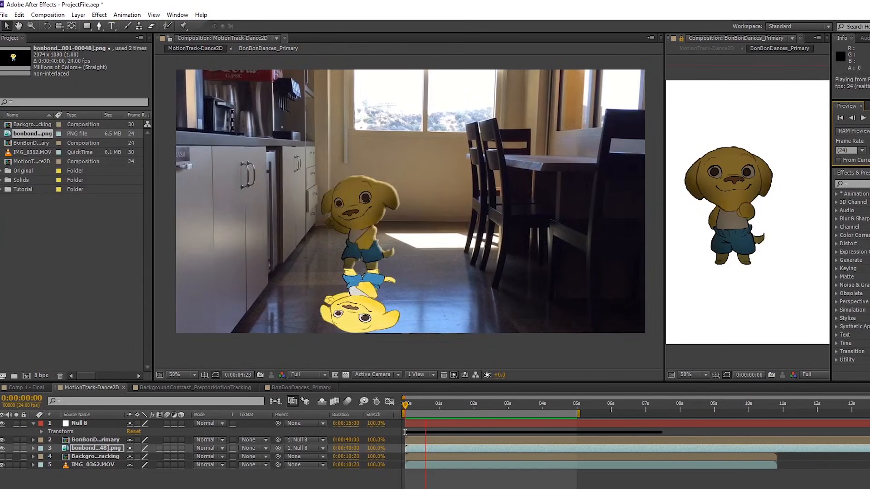
pyautogui.press('space')
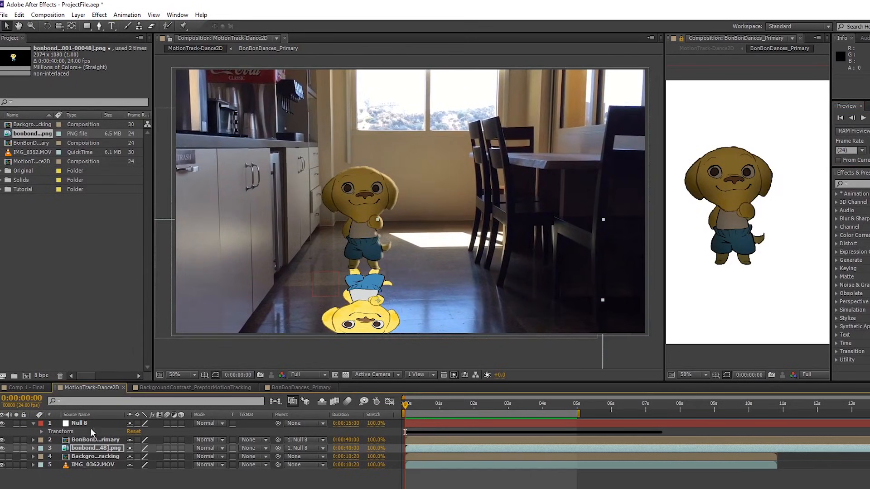
# Pre-compose the flipped character layer as BonBon_Reflection, leaving all attributes in MotionTrack-Dance2D
pyautogui.click(80, 448)
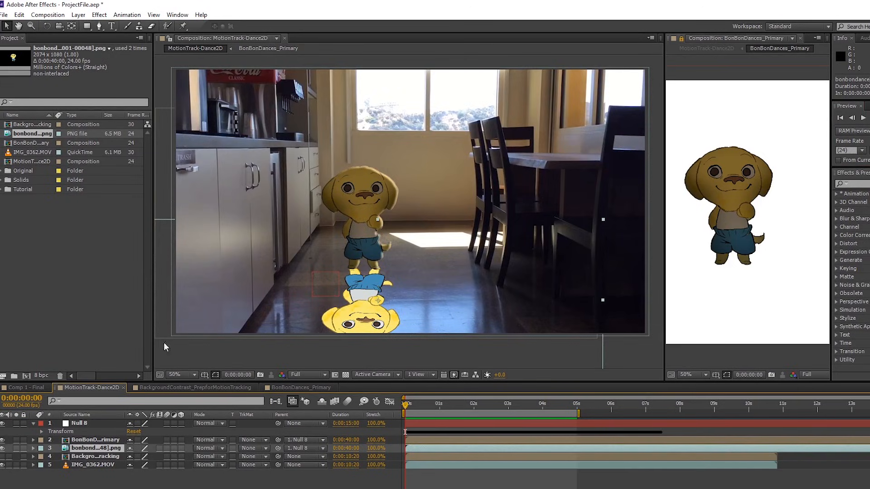
pyautogui.click(77, 14)
pyautogui.moveTo(47, 15)
pyautogui.moveTo(78, 14)
pyautogui.click(27, 365)
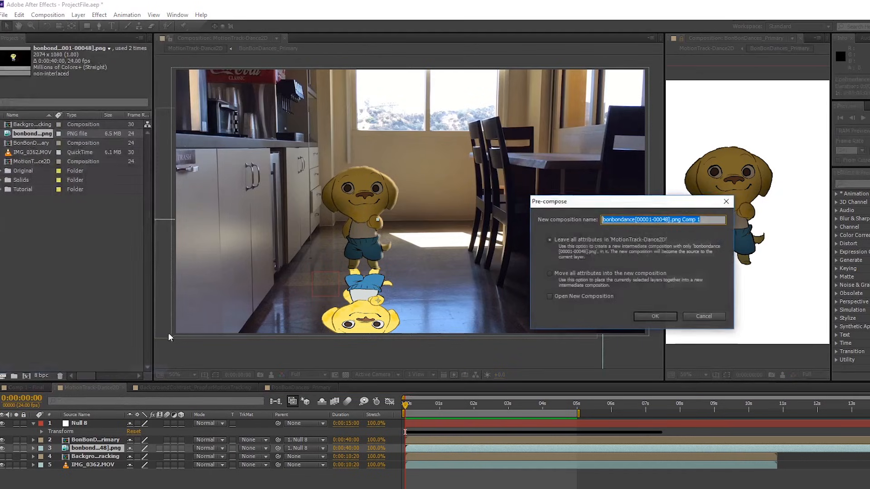
pyautogui.write('BonBon')
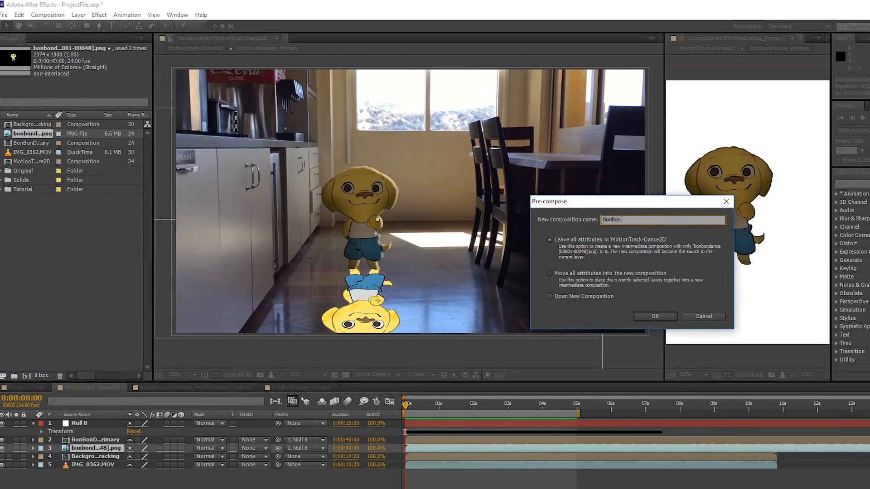
pyautogui.write('_Reflection')
pyautogui.press('Return')
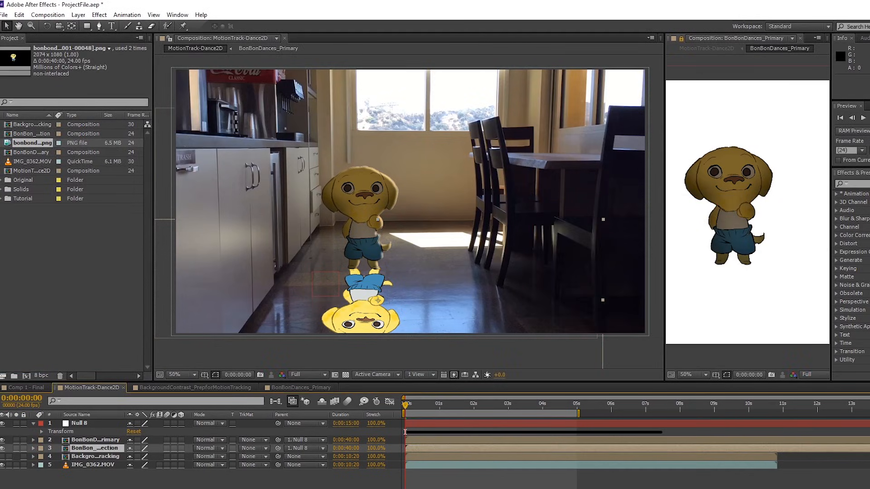
# Lock the main viewer on MotionTrack-Dance2D, then unlock and widen the second viewer and open the BonBon_Reflection composition in it
pyautogui.click(170, 39)
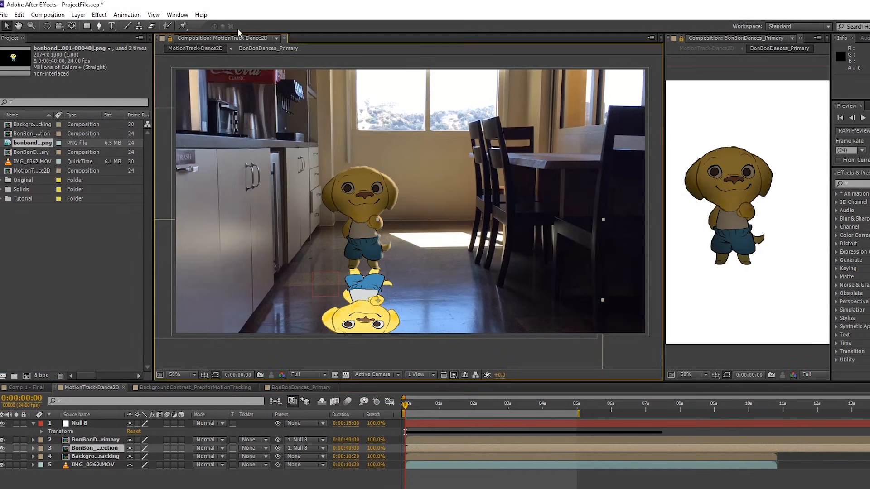
pyautogui.click(681, 39)
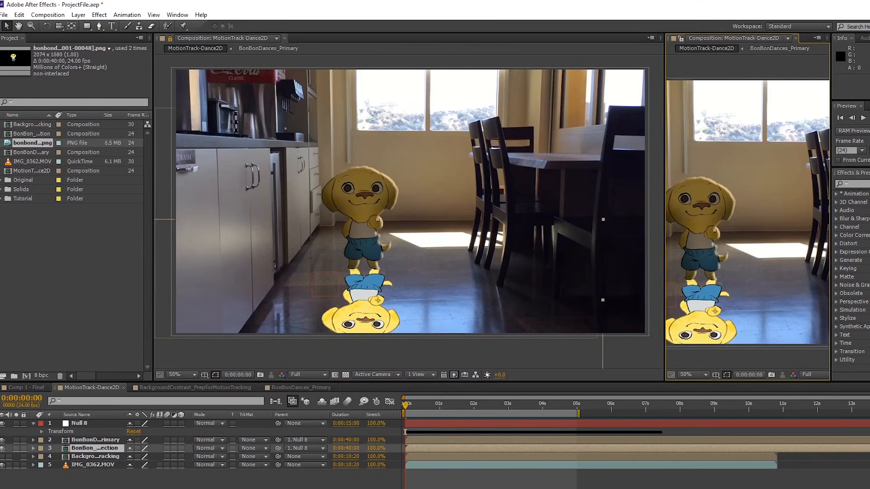
pyautogui.click(691, 71)
pyautogui.moveTo(662, 68); pyautogui.dragTo(485, 69)
pyautogui.click(96, 456)
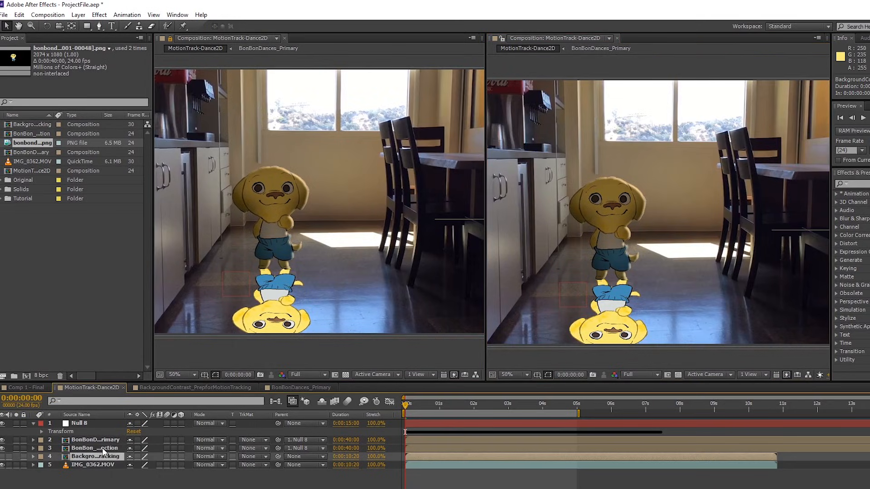
pyautogui.click(102, 447)
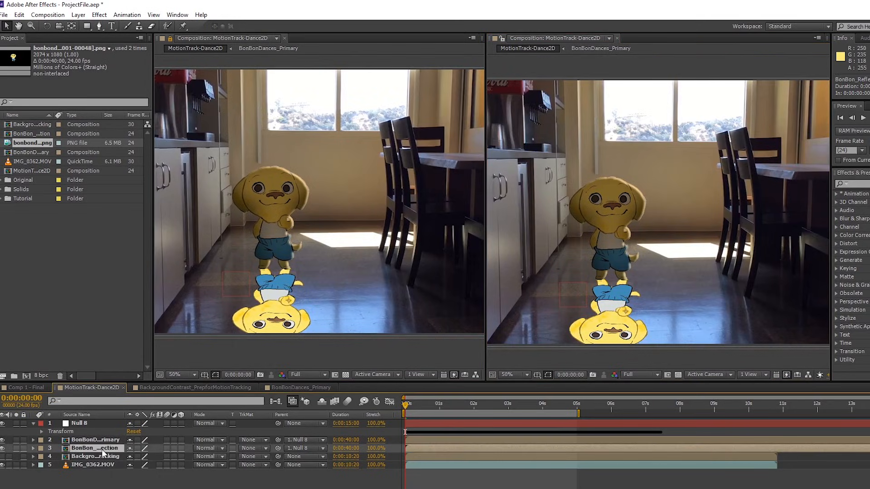
pyautogui.doubleClick(102, 449)
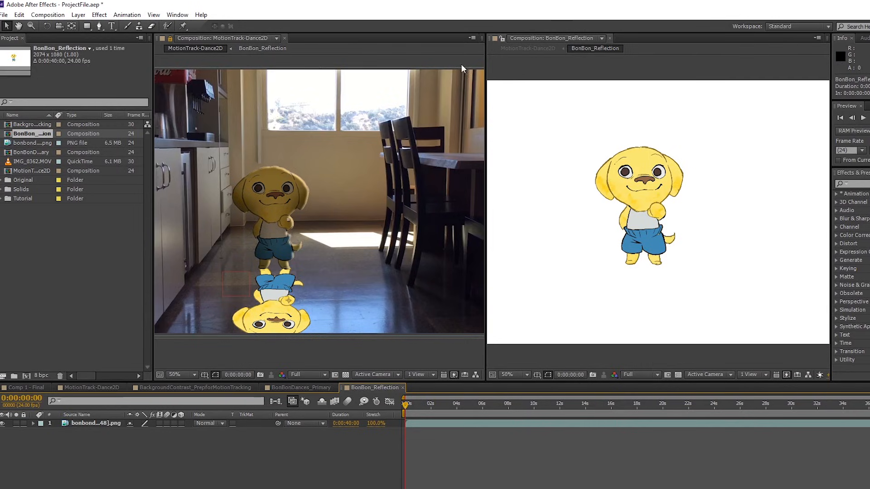
pyautogui.click(609, 165)
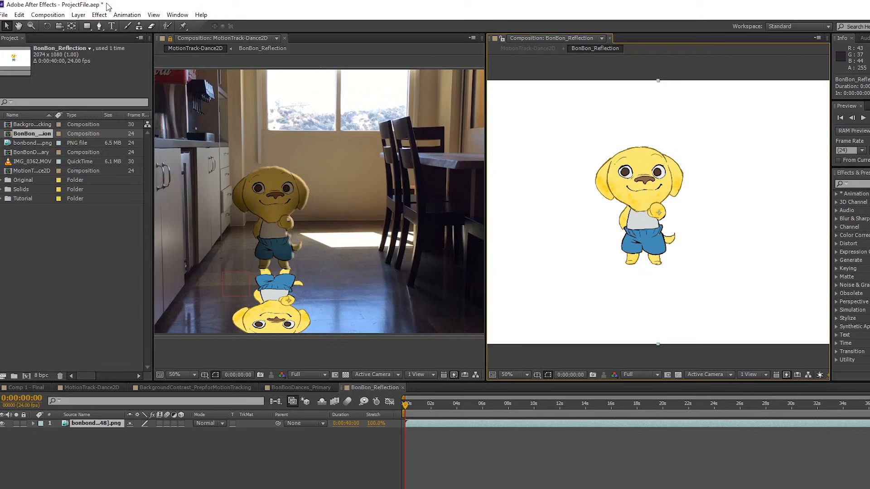
pyautogui.click(78, 15)
pyautogui.click(92, 370)
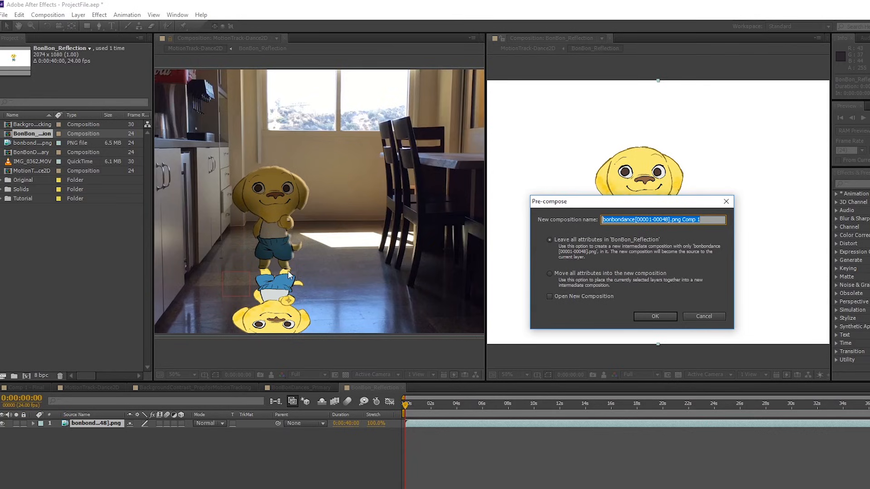
pyautogui.click(723, 316)
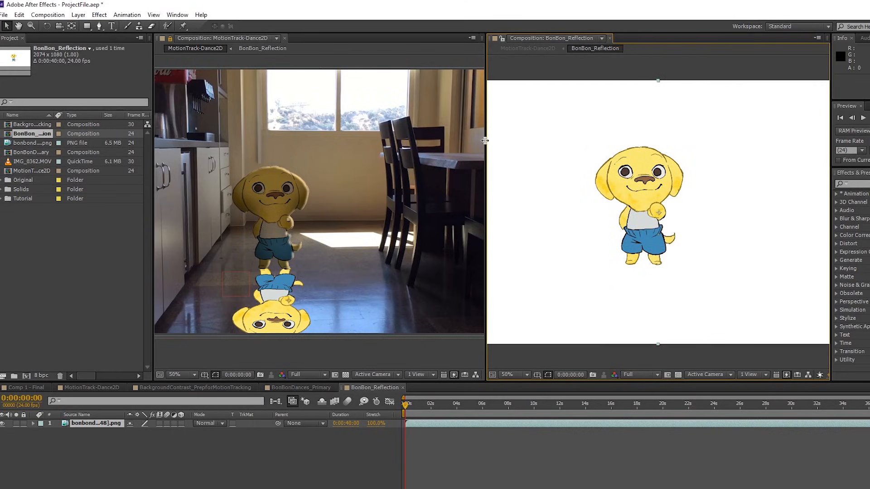
# Create a solid layer with the greyish-blue colour 55535F above the character in BonBon_Reflection
pyautogui.click(99, 16)
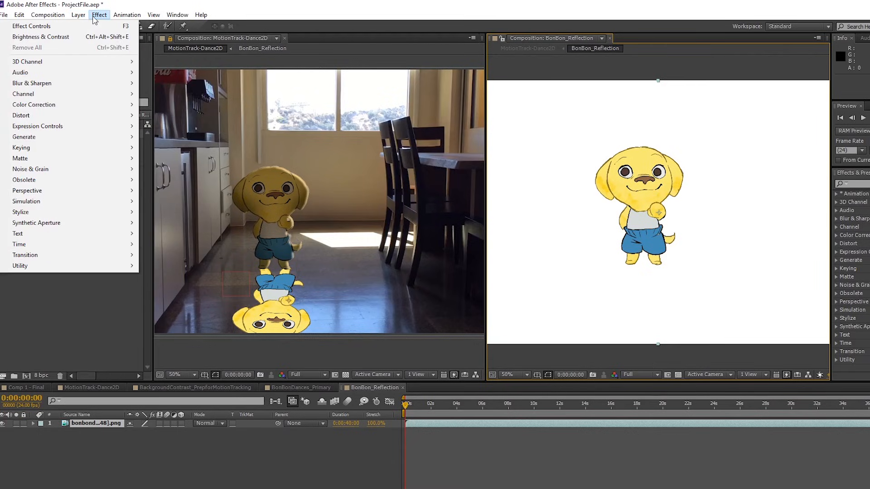
pyautogui.moveTo(78, 15)
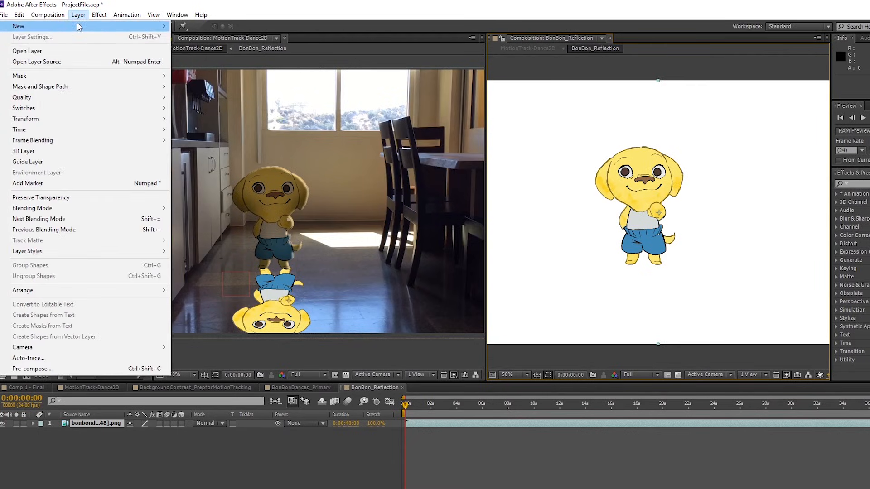
pyautogui.click(204, 37)
pyautogui.click(519, 357)
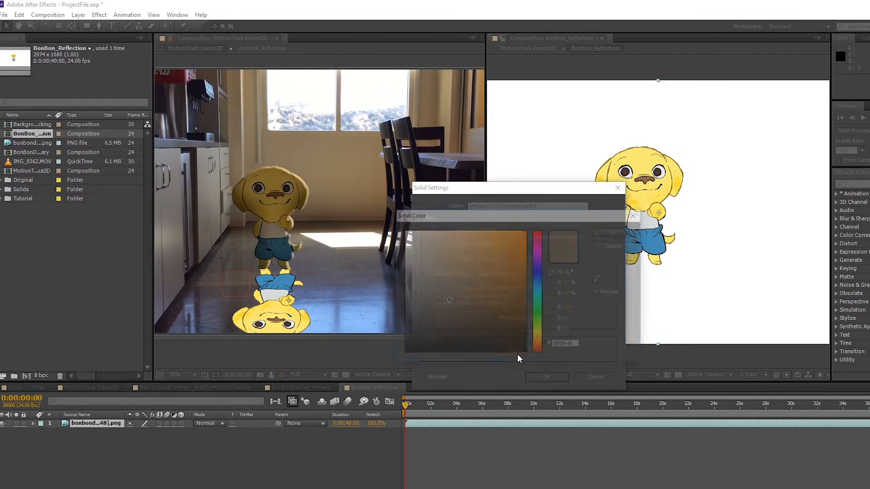
pyautogui.click(538, 278)
pyautogui.click(477, 313)
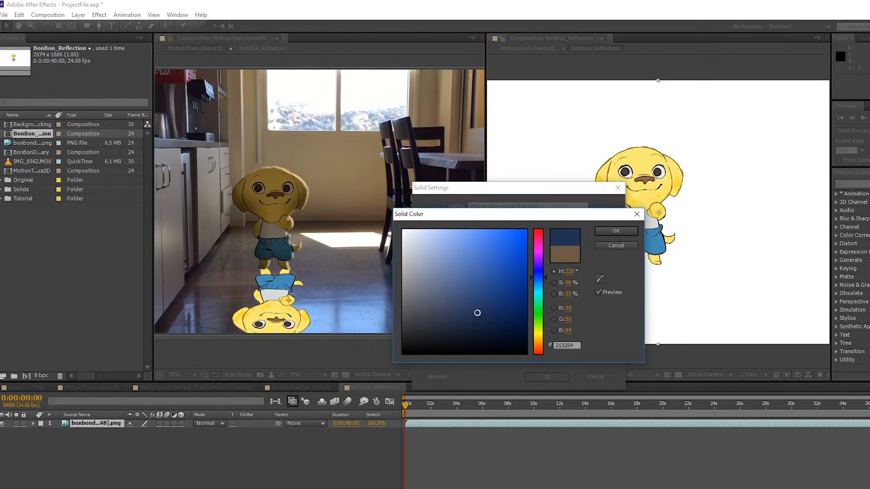
pyautogui.moveTo(467, 312); pyautogui.dragTo(464, 318)
pyautogui.click(599, 278)
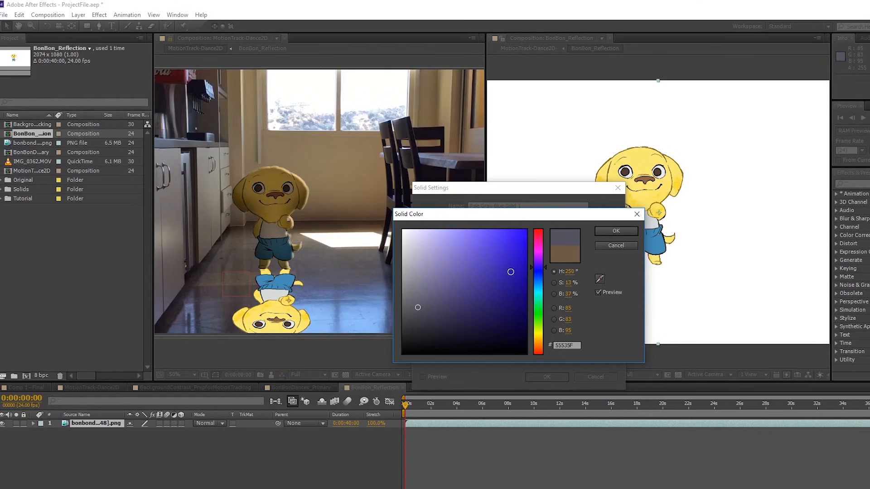
pyautogui.moveTo(432, 313); pyautogui.dragTo(428, 306)
pyautogui.click(597, 232)
pyautogui.click(539, 376)
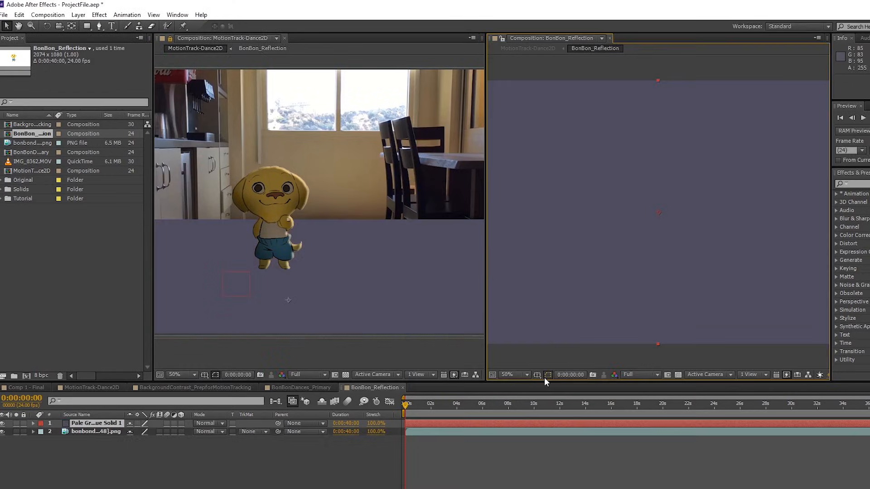
# Clip the greyish-blue solid to the character's silhouette, trying Hard Light before setting its blending mode to Multiply
pyautogui.click(233, 423)
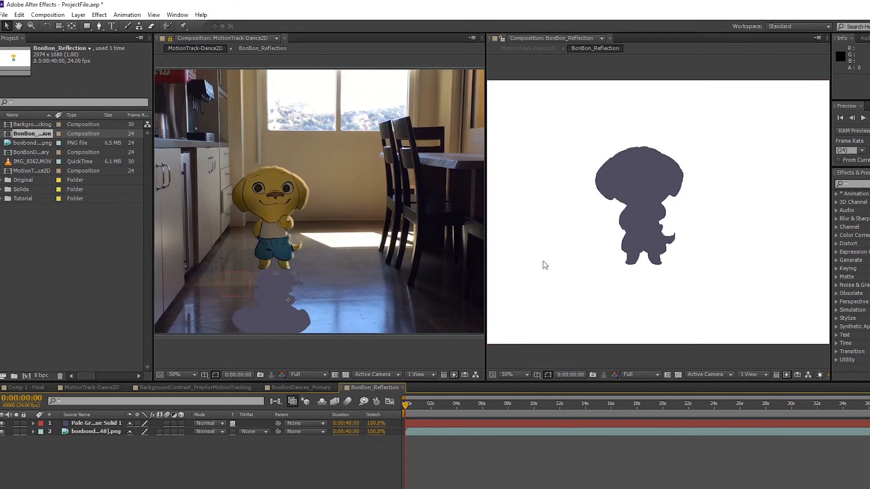
pyautogui.click(202, 423)
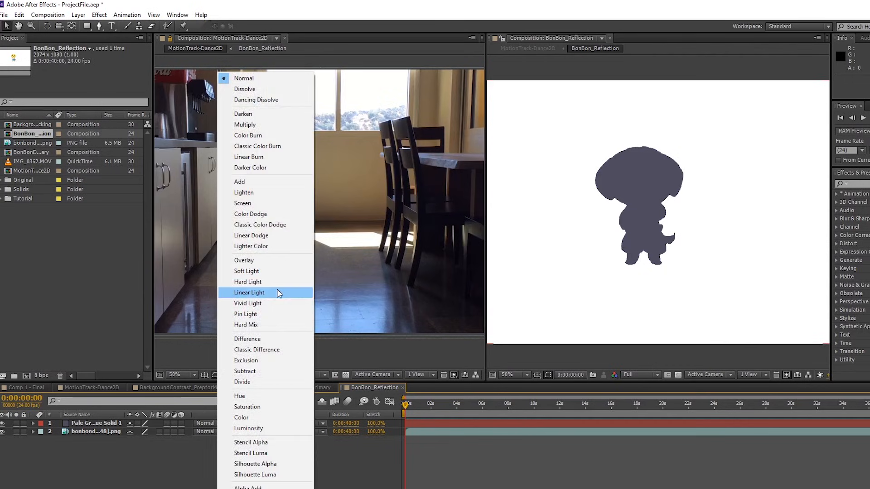
pyautogui.click(279, 282)
pyautogui.click(205, 423)
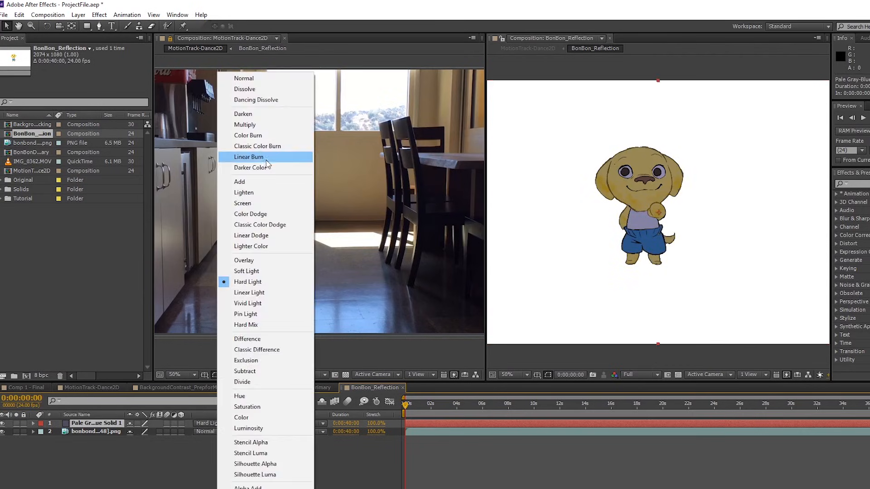
pyautogui.click(270, 127)
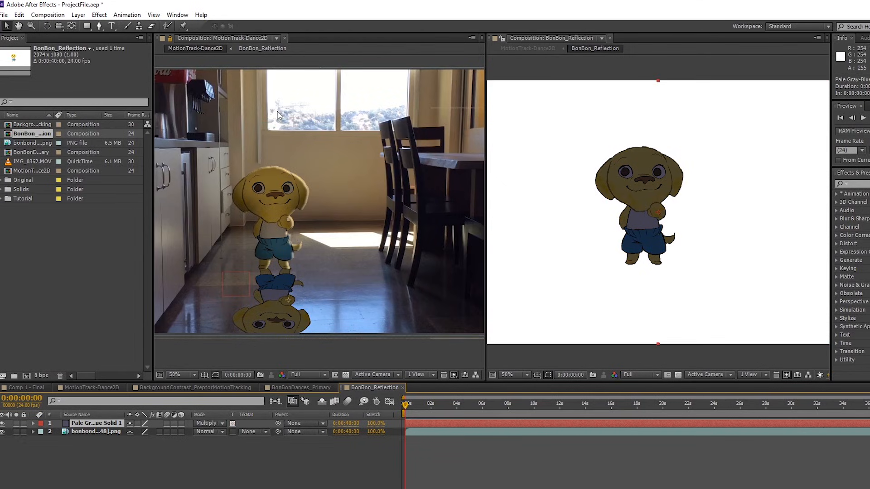
# Try the Darken and Darker Color blending modes on the greyish-blue solid and return it to Multiply
pyautogui.click(117, 431)
pyautogui.click(112, 423)
pyautogui.click(210, 430)
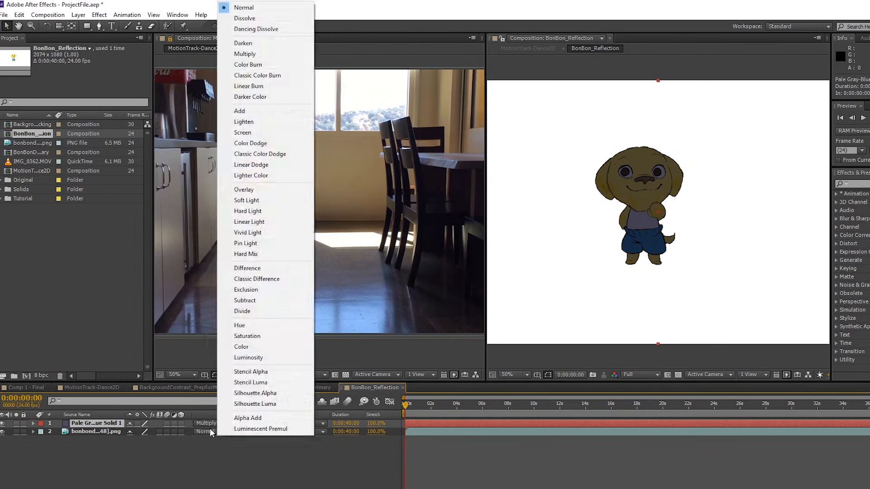
pyautogui.click(201, 424)
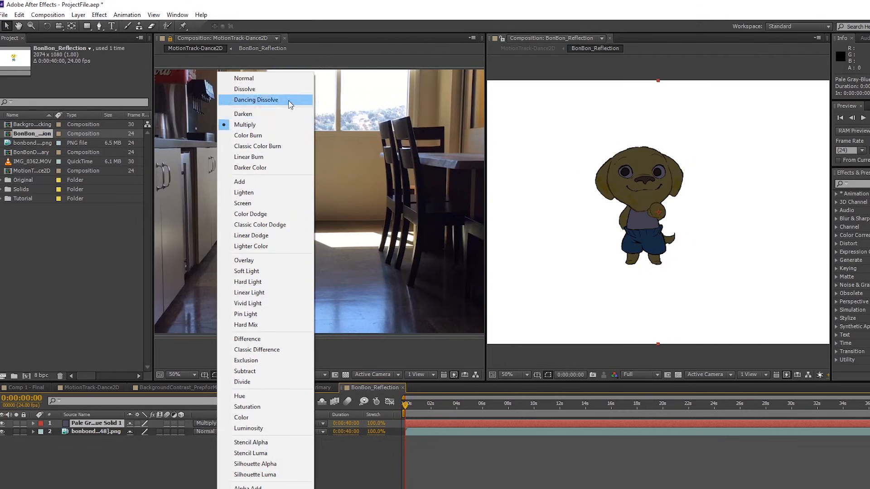
pyautogui.click(282, 114)
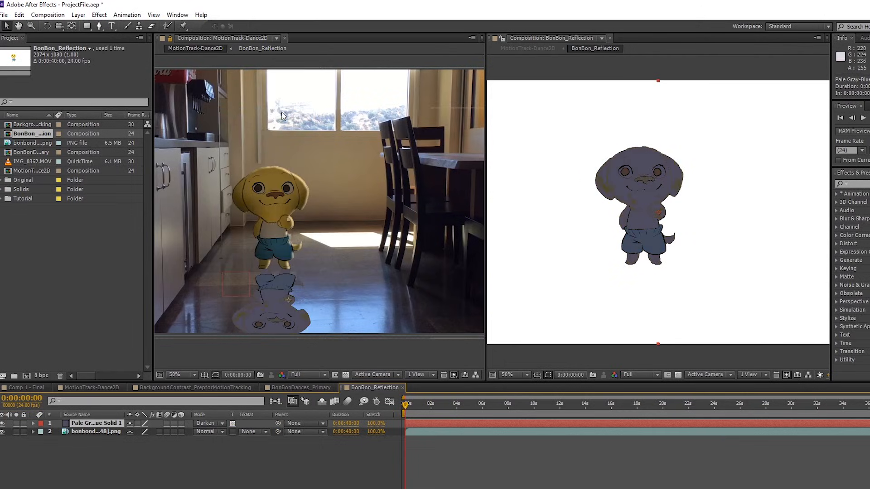
pyautogui.click(199, 424)
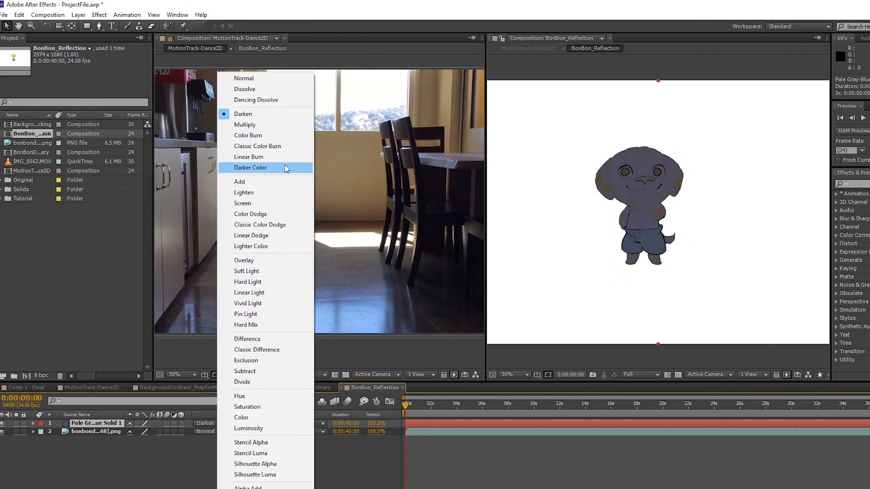
pyautogui.click(288, 168)
pyautogui.click(211, 425)
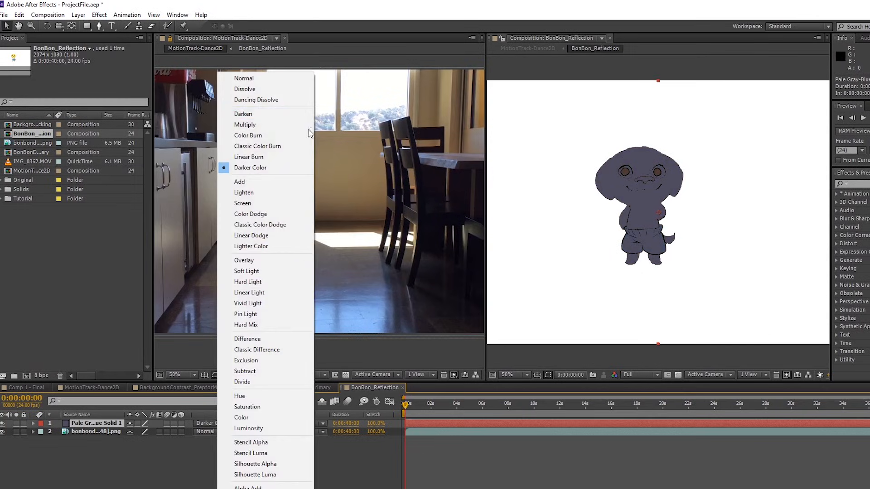
pyautogui.click(281, 114)
pyautogui.click(225, 425)
pyautogui.click(282, 122)
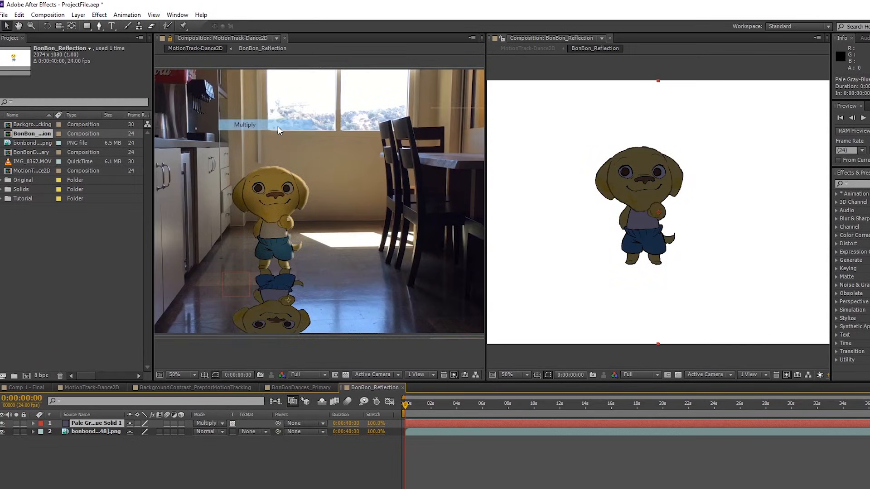
# Apply a Brightness & Contrast effect to the character layer and lower its contrast to -76
pyautogui.click(111, 433)
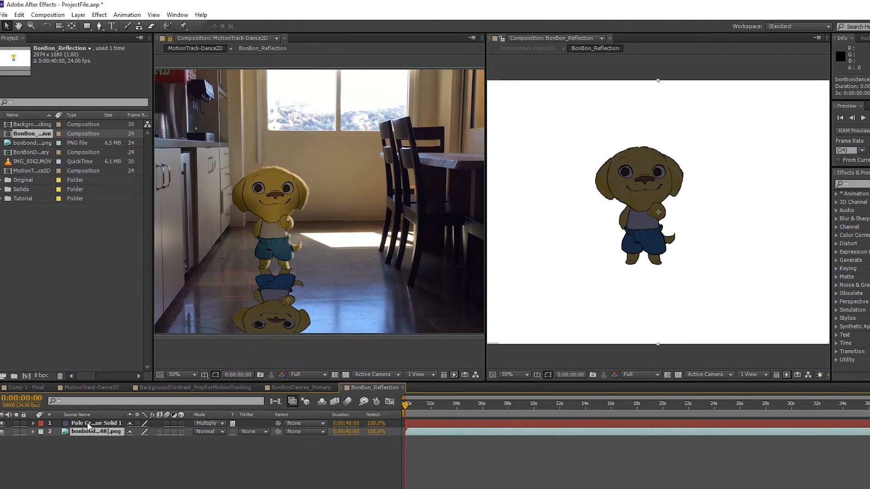
pyautogui.click(78, 14)
pyautogui.moveTo(99, 14)
pyautogui.moveTo(91, 104)
pyautogui.click(172, 148)
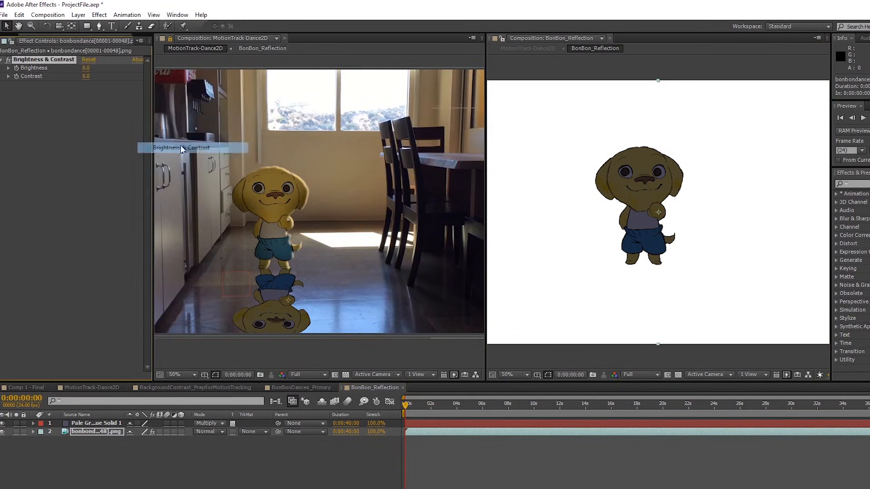
pyautogui.moveTo(85, 76); pyautogui.dragTo(57, 85)
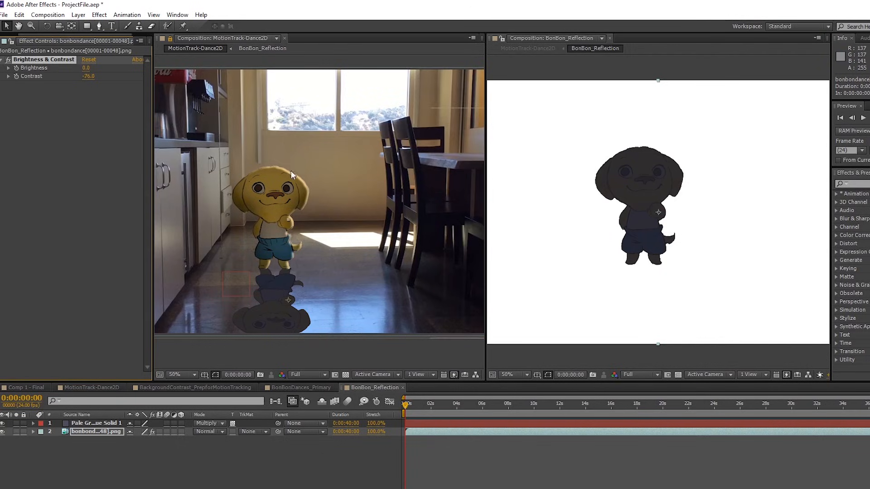
pyautogui.click(592, 366)
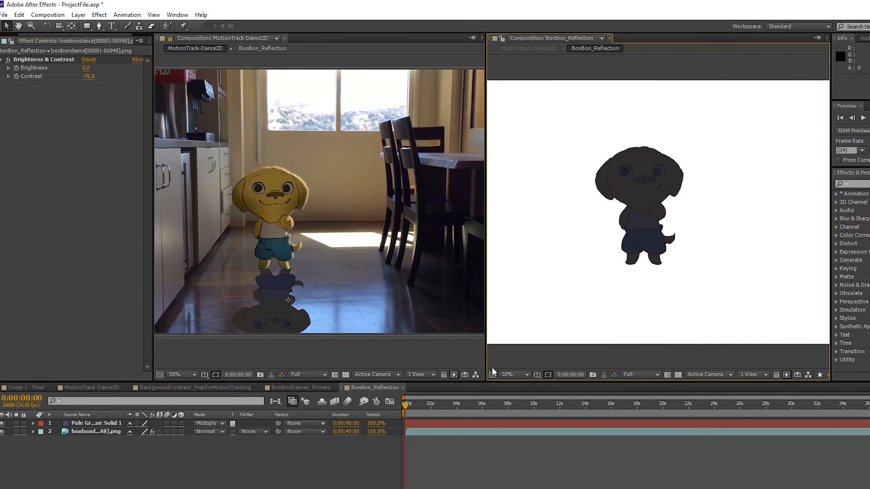
pyautogui.click(99, 431)
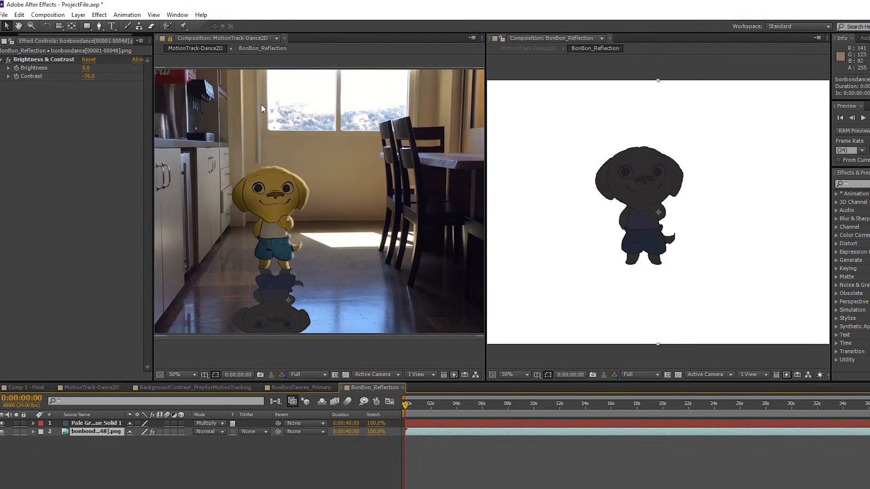
# Create a solid in the blue sampled from the floor's window reflection and clip it to the character's silhouette
pyautogui.click(532, 75)
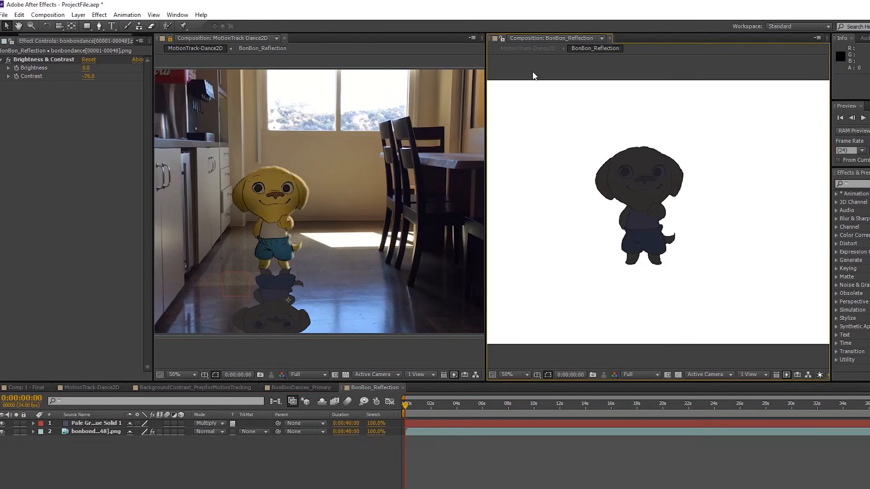
pyautogui.click(79, 16)
pyautogui.moveTo(77, 26)
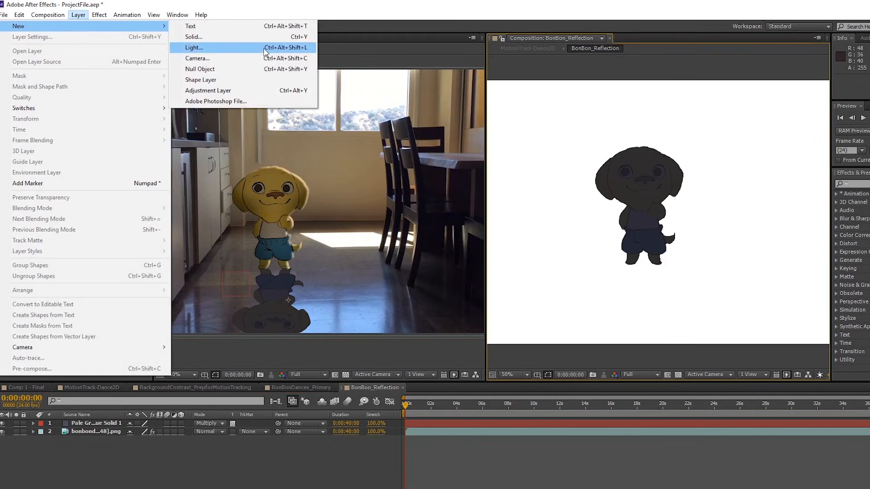
pyautogui.click(194, 37)
pyautogui.click(532, 350)
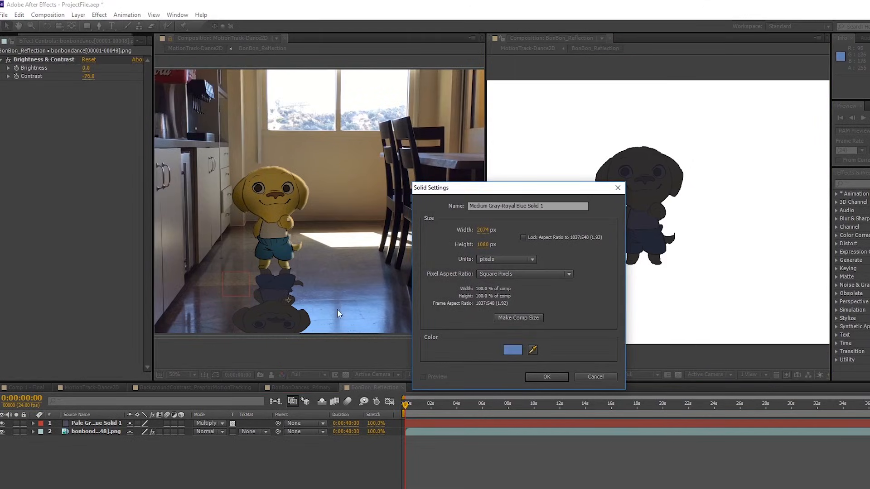
pyautogui.click(547, 376)
pyautogui.moveTo(580, 210); pyautogui.dragTo(655, 205)
pyautogui.click(233, 423)
# Reposition the blue solid until it covers the whole character in BonBon_Reflection
pyautogui.moveTo(618, 139); pyautogui.dragTo(614, 54)
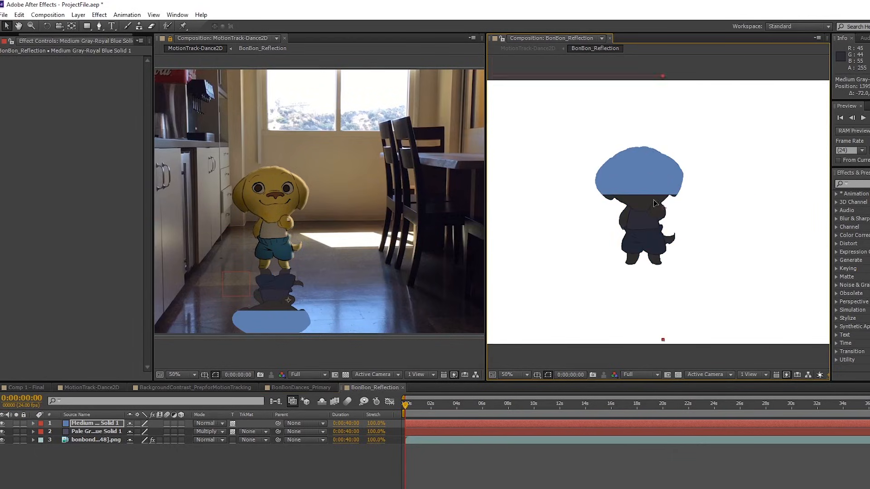
pyautogui.click(93, 431)
pyautogui.click(83, 415)
pyautogui.moveTo(553, 117); pyautogui.dragTo(555, 78)
pyautogui.hotkey('ctrl', 'z')
pyautogui.click(103, 431)
pyautogui.click(103, 424)
pyautogui.moveTo(552, 139); pyautogui.dragTo(544, 218)
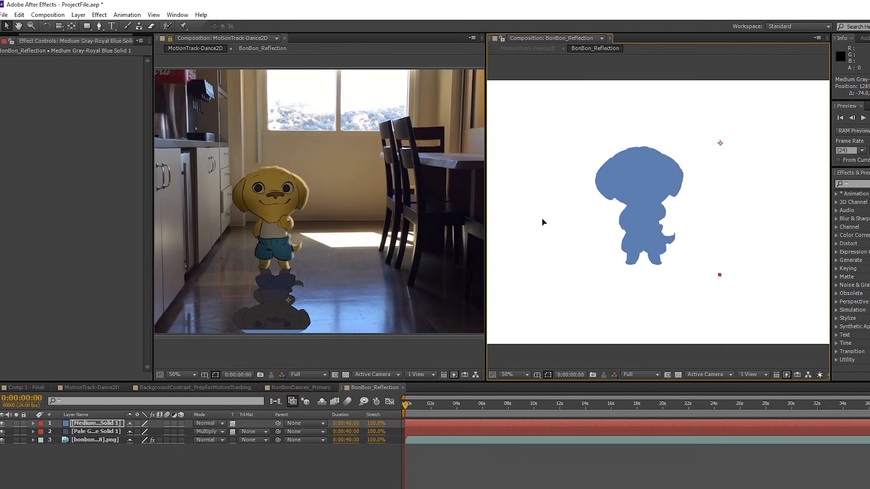
# Draw a closed Pen mask on the blue solid around the top of the character's head, with an arched lower edge
pyautogui.click(98, 26)
pyautogui.click(569, 214)
pyautogui.moveTo(655, 177); pyautogui.dragTo(705, 176)
pyautogui.hotkey('ctrl', 'z')
pyautogui.moveTo(639, 173); pyautogui.dragTo(702, 178)
pyautogui.hotkey('ctrl', 'z')
pyautogui.moveTo(741, 212); pyautogui.dragTo(767, 213)
pyautogui.click(727, 113)
pyautogui.click(652, 90)
pyautogui.click(587, 105)
pyautogui.click(577, 155)
pyautogui.click(568, 214)
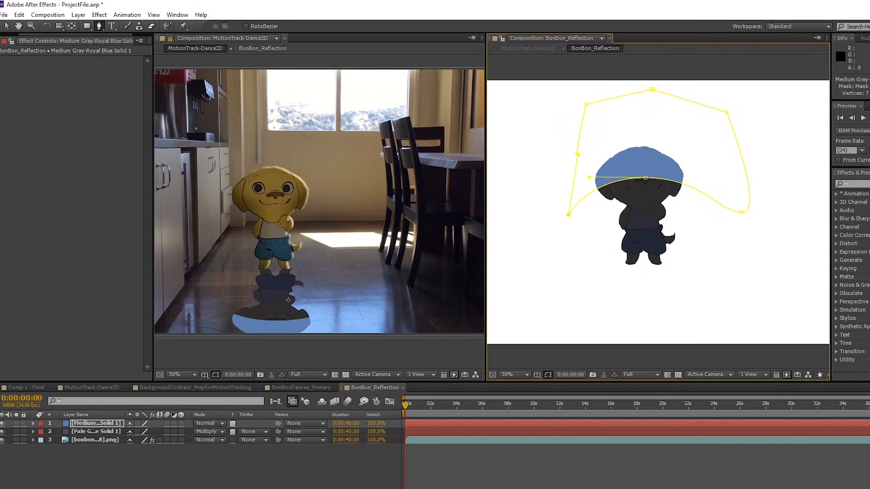
# Soften the blue solid's mask by setting its Mask Feather to 240 pixels
pyautogui.click(32, 424)
pyautogui.click(43, 432)
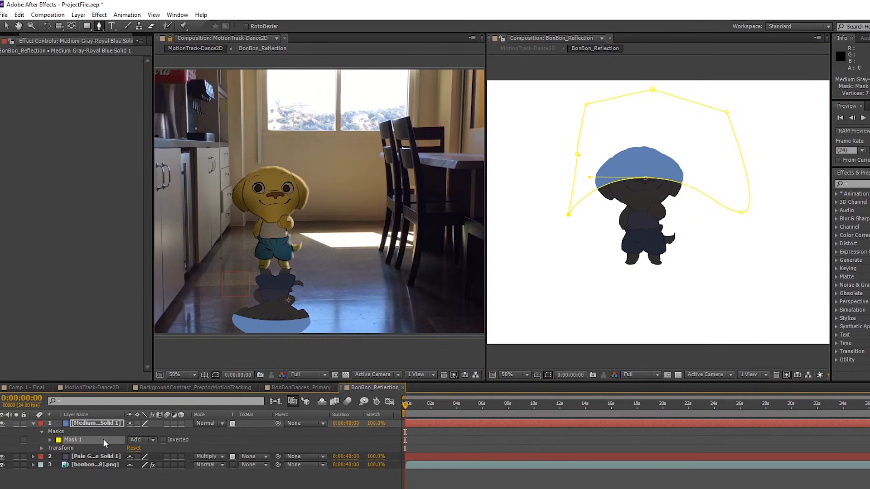
pyautogui.click(142, 441)
pyautogui.click(51, 440)
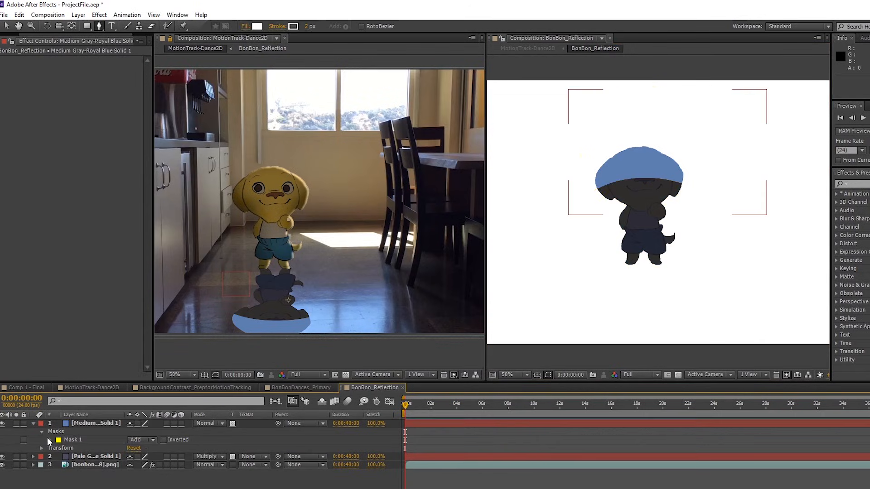
pyautogui.click(51, 440)
pyautogui.moveTo(142, 456); pyautogui.dragTo(192, 459)
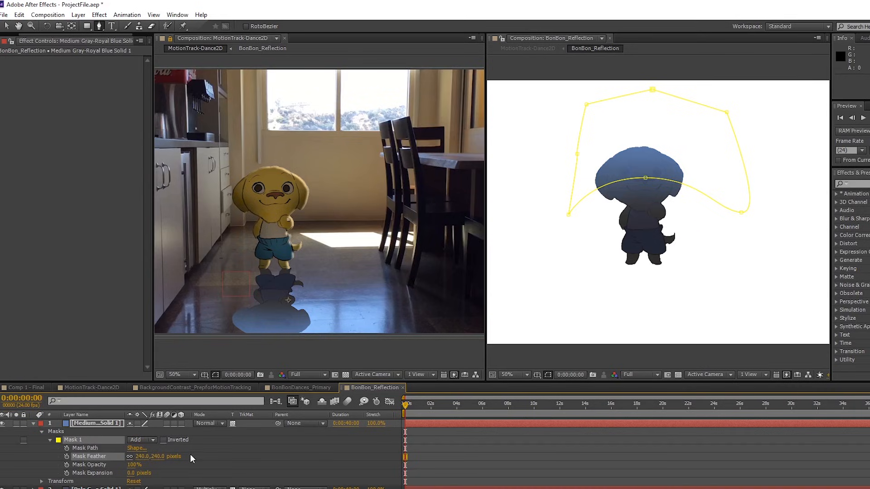
# Set the blue solid's blending mode to Lighten and raise its mask's top vertex above the composition's upper edge
pyautogui.click(207, 422)
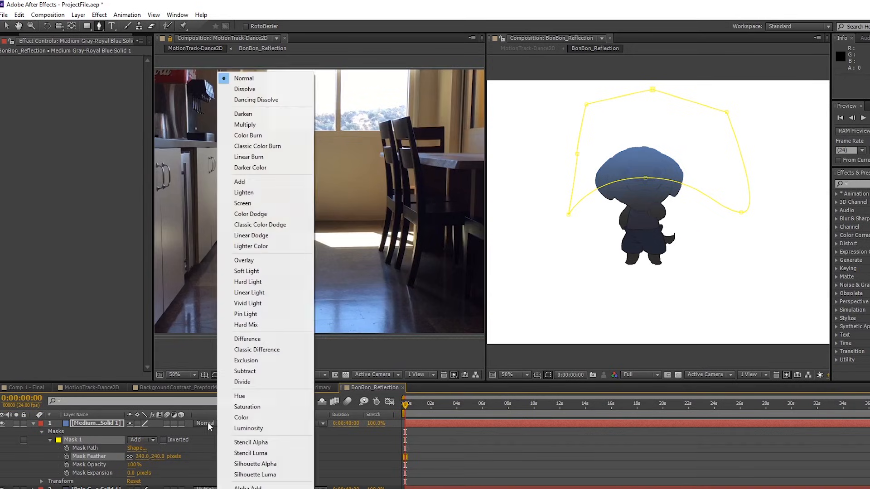
pyautogui.click(279, 186)
pyautogui.press('v')
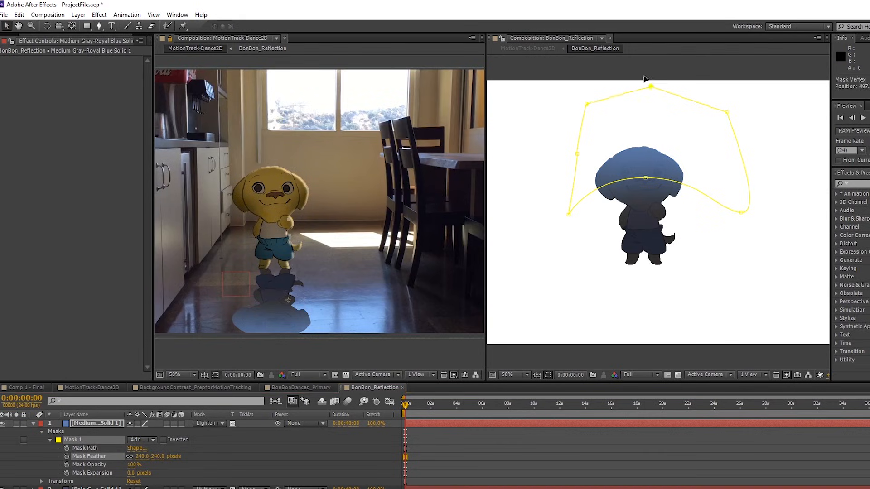
pyautogui.moveTo(653, 83); pyautogui.dragTo(641, 67)
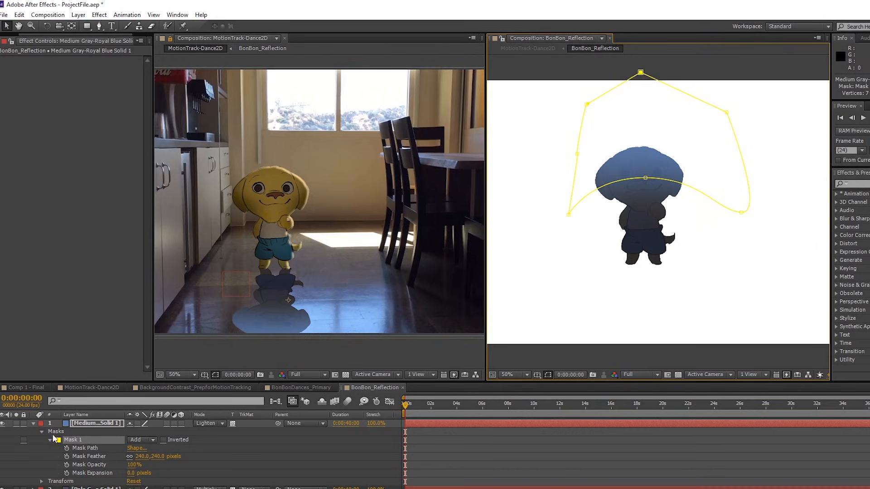
# Hide the blue solid and draw a closed Pen mask on the character layer around the upper head, with an arched lower edge
pyautogui.click(3, 424)
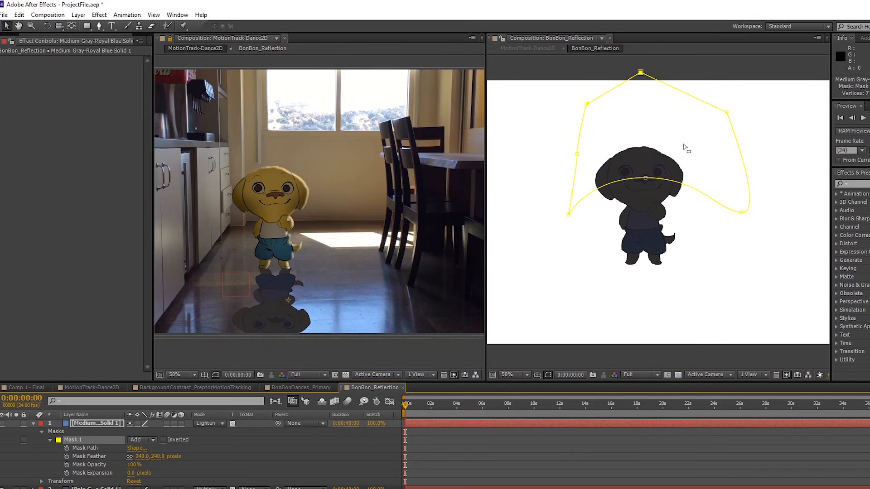
pyautogui.scroll(-1, 85, 464)
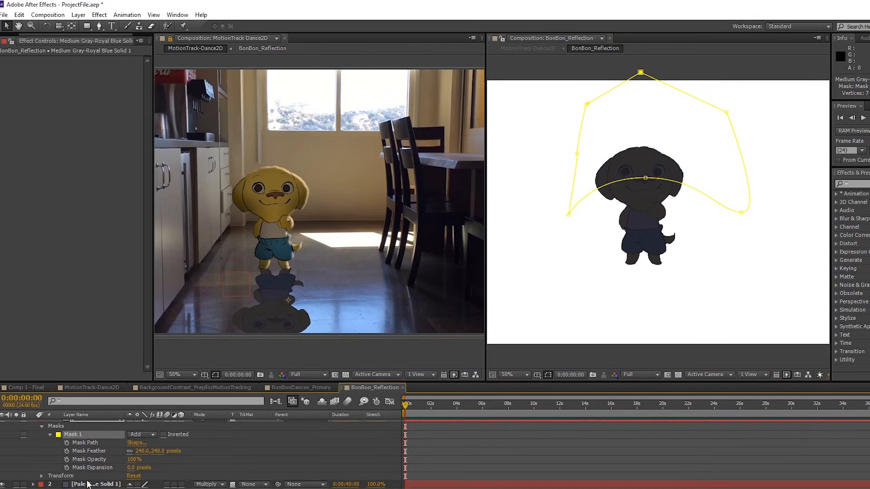
pyautogui.click(643, 212)
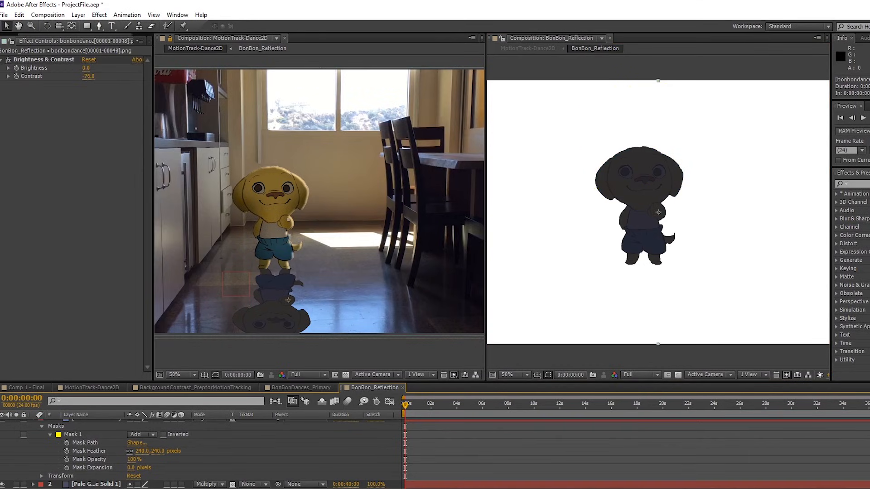
pyautogui.scroll(1, 25, 419)
pyautogui.scroll(-1, 100, 464)
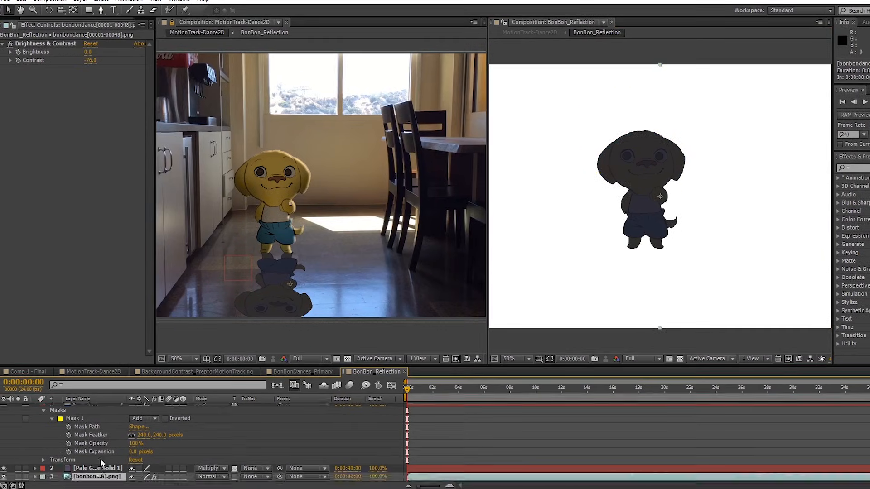
pyautogui.click(100, 9)
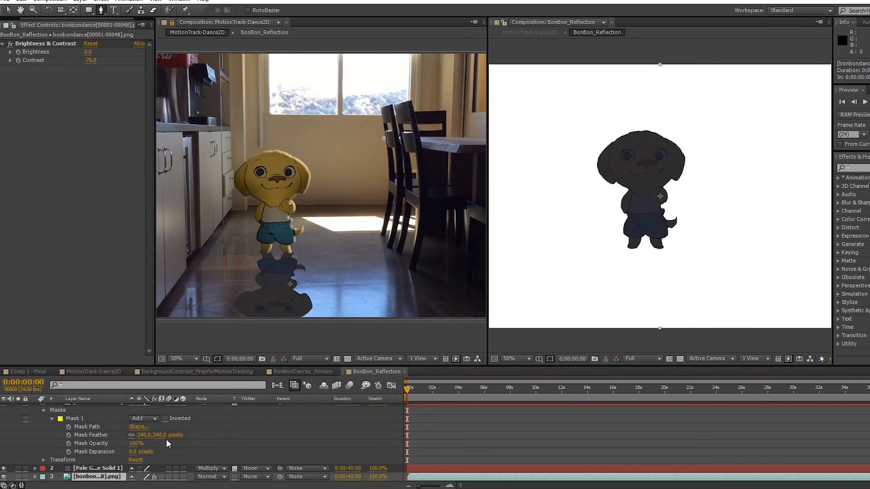
pyautogui.click(567, 195)
pyautogui.moveTo(639, 157); pyautogui.dragTo(705, 157)
pyautogui.moveTo(764, 193); pyautogui.dragTo(765, 194)
pyautogui.click(765, 120)
pyautogui.click(684, 83)
pyautogui.click(612, 88)
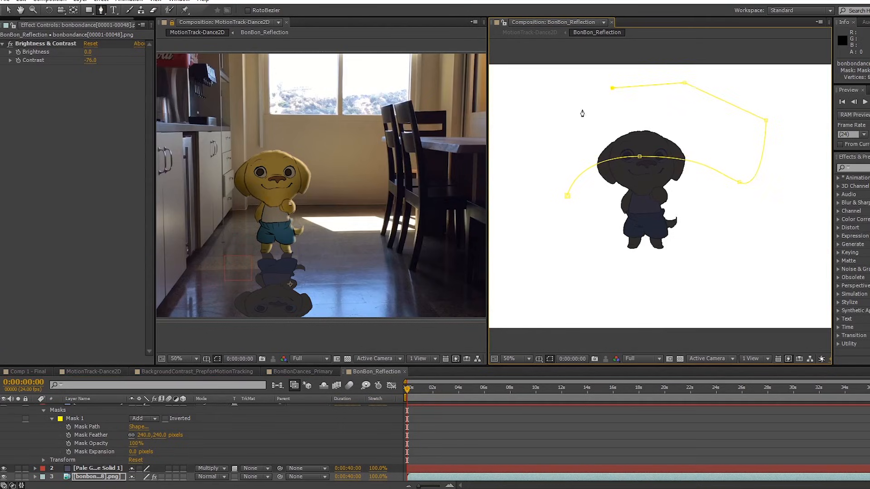
pyautogui.click(566, 197)
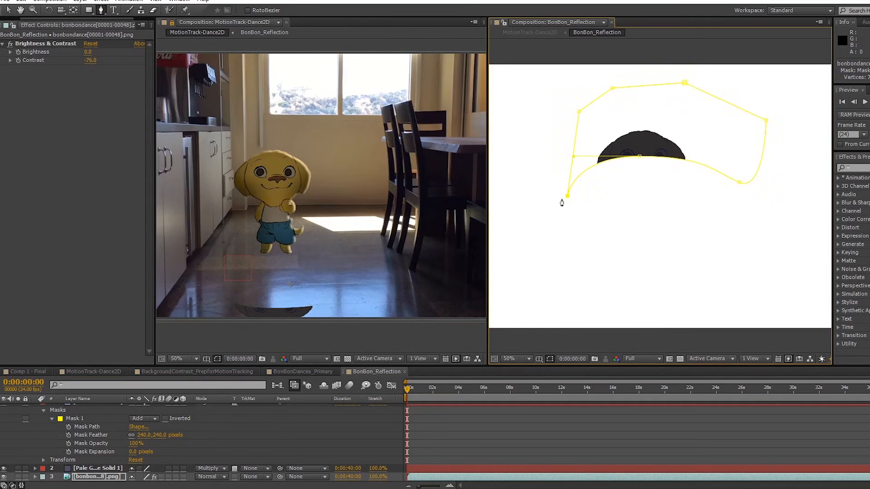
# Invert the character layer's mask and soften it with a Mask Feather of 143 pixels
pyautogui.click(40, 482)
pyautogui.click(35, 477)
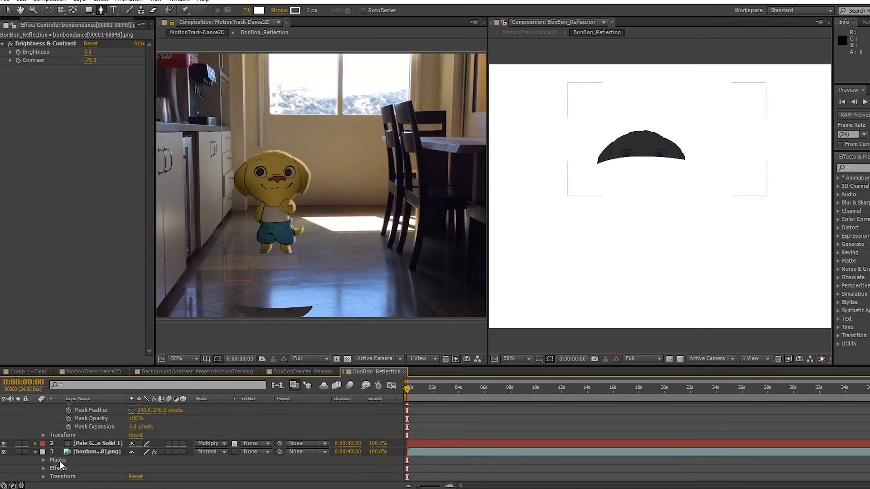
pyautogui.click(44, 460)
pyautogui.click(165, 468)
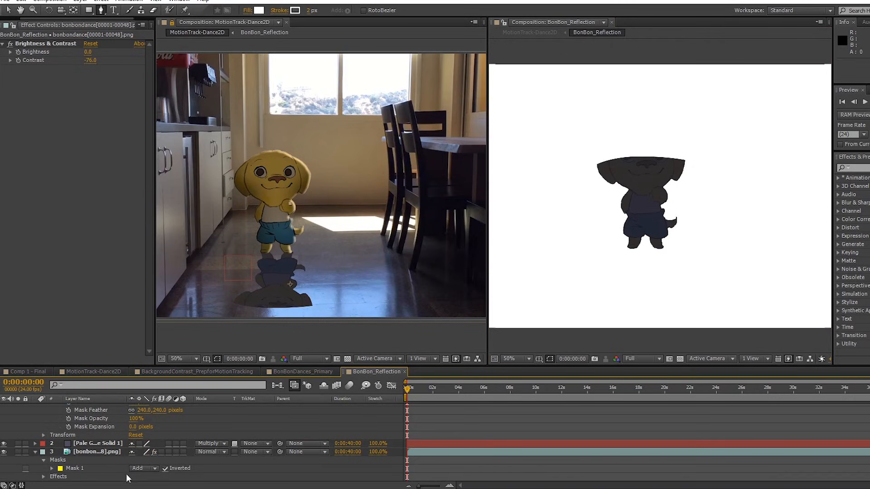
pyautogui.click(52, 469)
pyautogui.moveTo(138, 462); pyautogui.dragTo(267, 449)
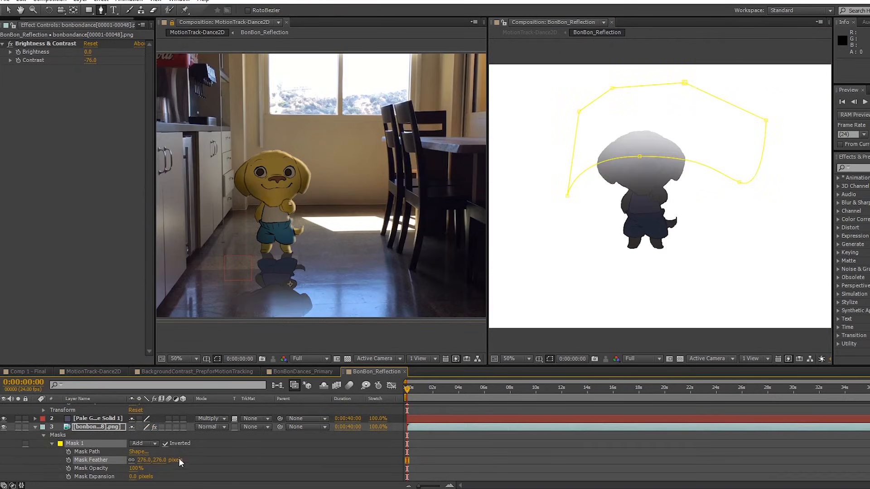
pyautogui.moveTo(159, 461); pyautogui.dragTo(136, 466)
# Pull the left-side and arch vertices of the character layer's mask inward and set its Mask Feather to 175 pixels
pyautogui.click(8, 10)
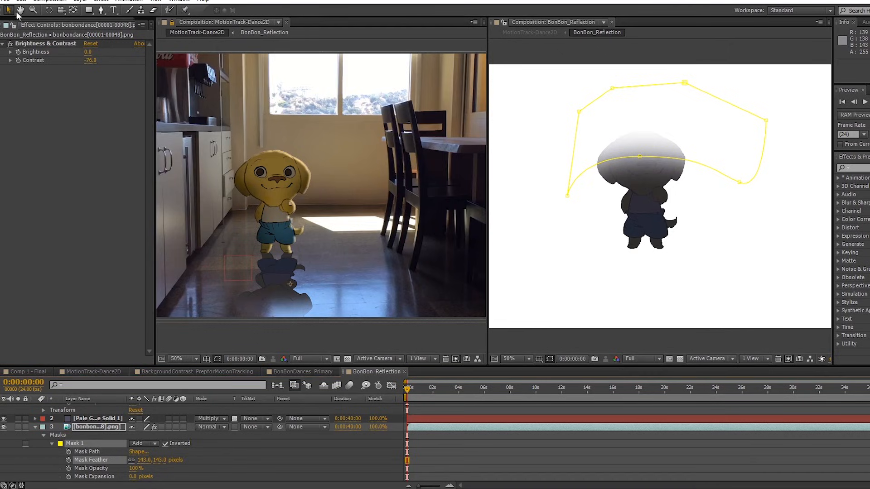
pyautogui.click(567, 196)
pyautogui.moveTo(582, 173); pyautogui.dragTo(582, 173)
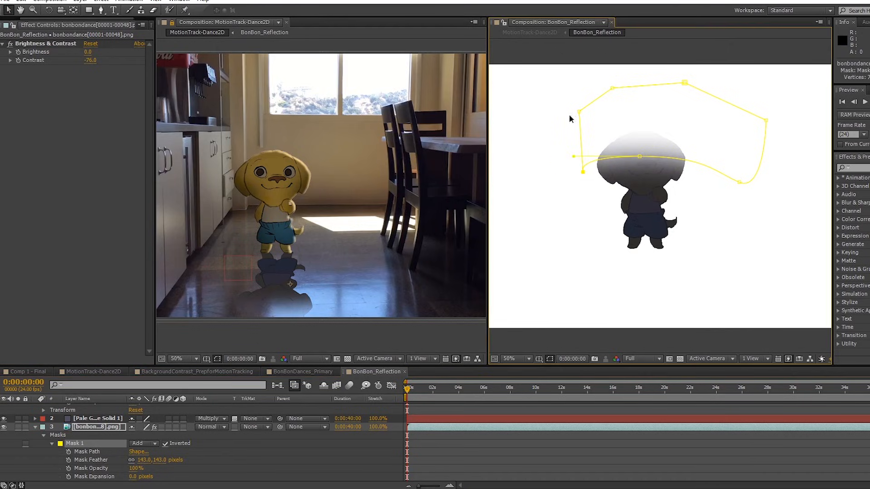
pyautogui.moveTo(581, 115); pyautogui.dragTo(651, 87)
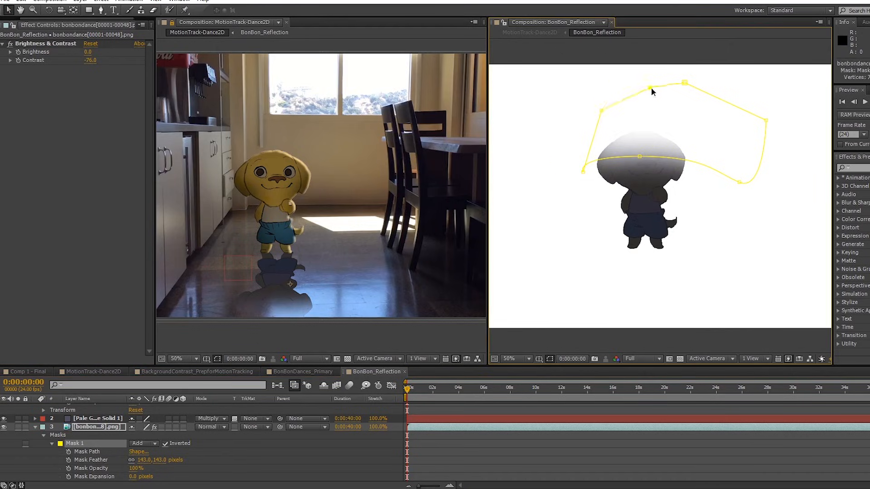
pyautogui.moveTo(639, 156); pyautogui.dragTo(654, 157)
pyautogui.moveTo(584, 173); pyautogui.dragTo(594, 165)
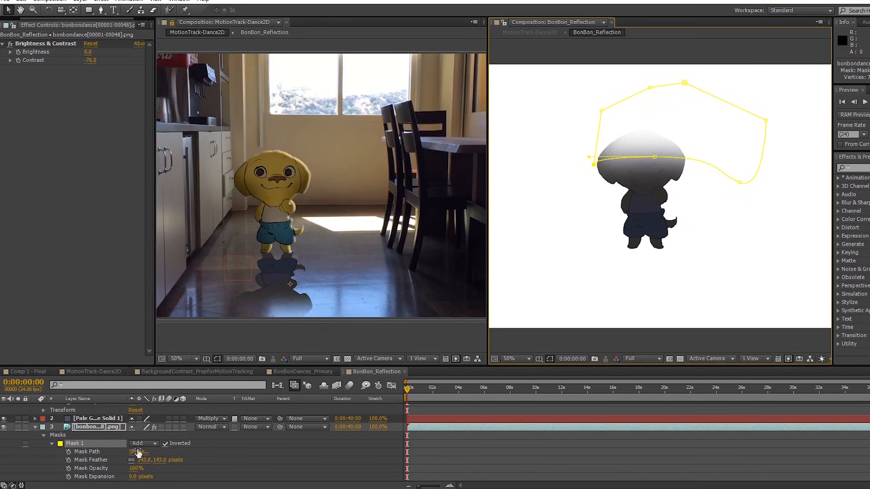
pyautogui.moveTo(159, 461); pyautogui.dragTo(187, 459)
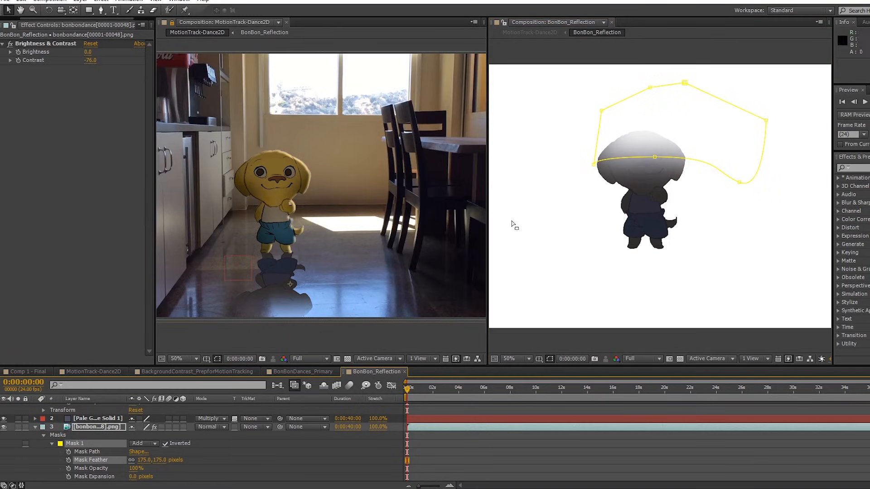
# Darken the character layer by setting Brightness to -26 in its Brightness & Contrast effect
pyautogui.click(100, 419)
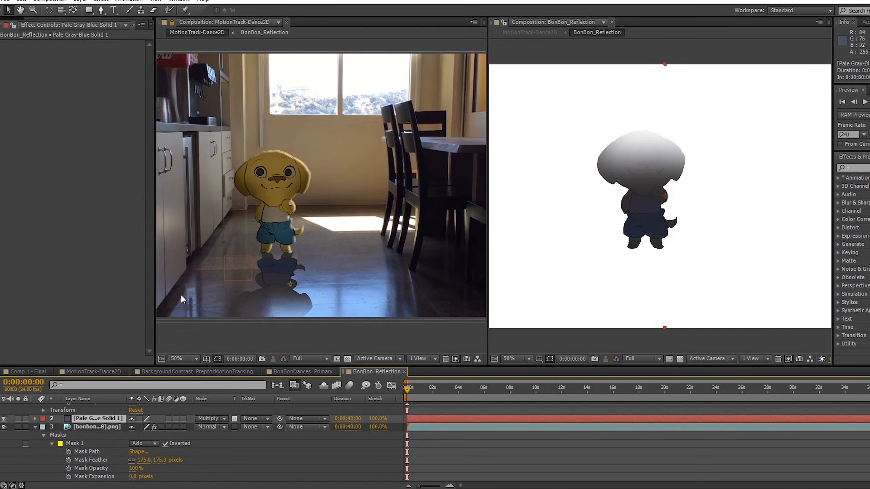
pyautogui.click(96, 426)
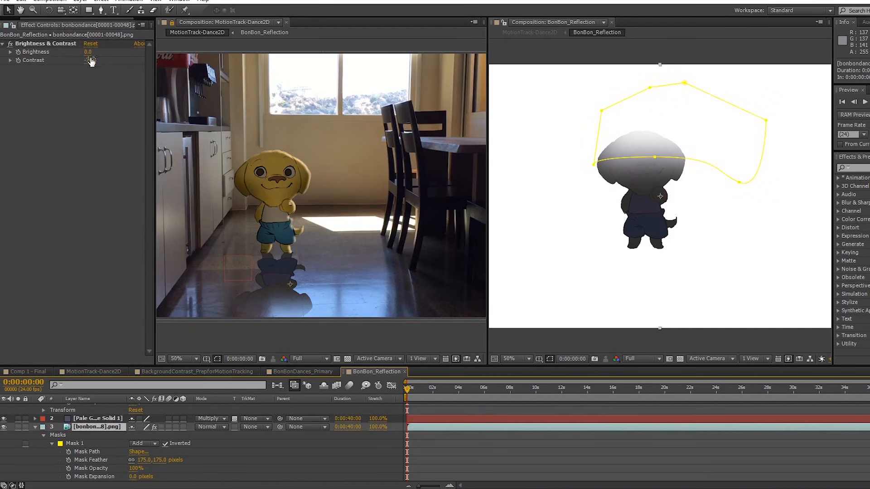
pyautogui.moveTo(89, 53); pyautogui.dragTo(81, 53)
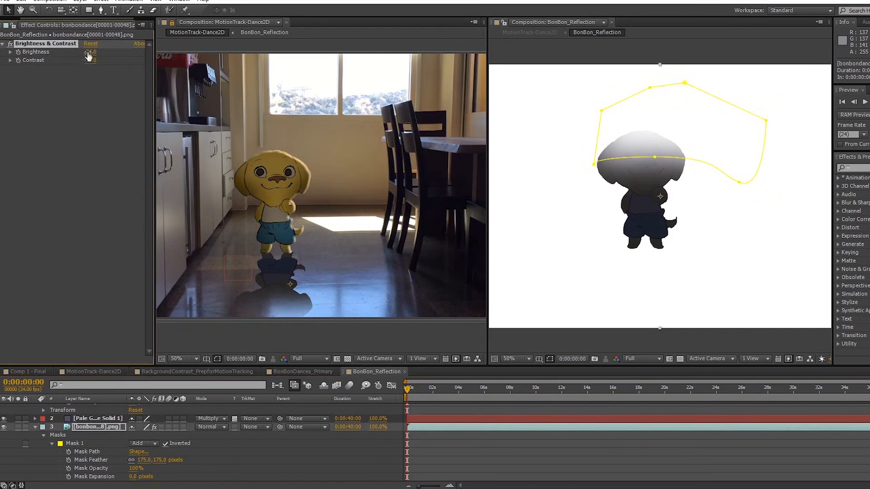
# Apply Fast Blur with Blurriness 12 to the character layer and set its Mask Feather to 169 pixels
pyautogui.click(101, 1)
pyautogui.moveTo(91, 70)
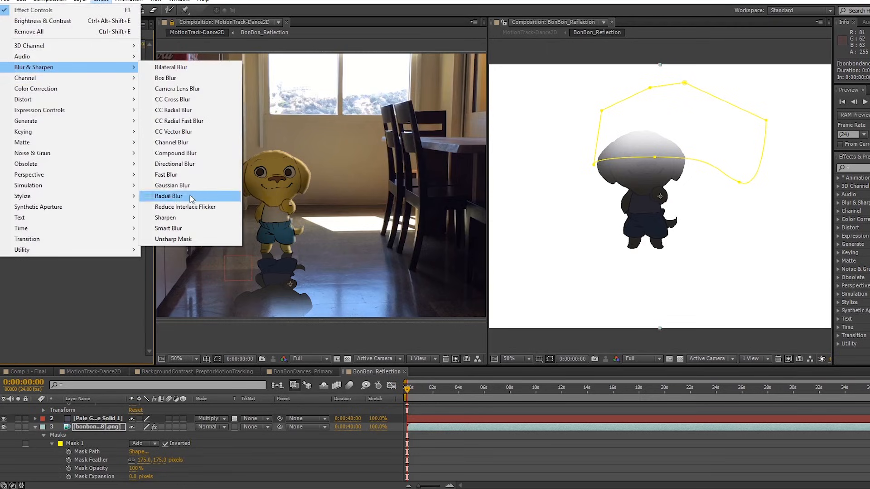
pyautogui.click(192, 175)
pyautogui.moveTo(89, 77); pyautogui.dragTo(93, 79)
pyautogui.click(90, 77)
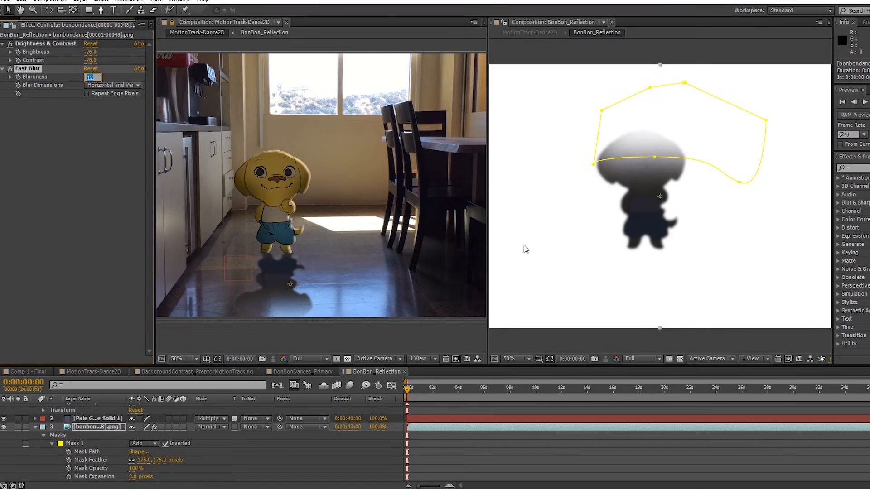
pyautogui.click(530, 207)
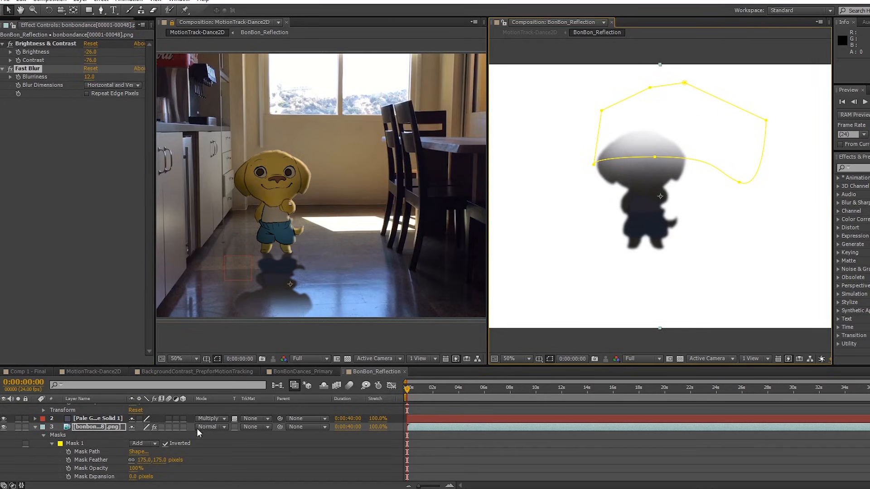
pyautogui.moveTo(159, 462); pyautogui.dragTo(157, 461)
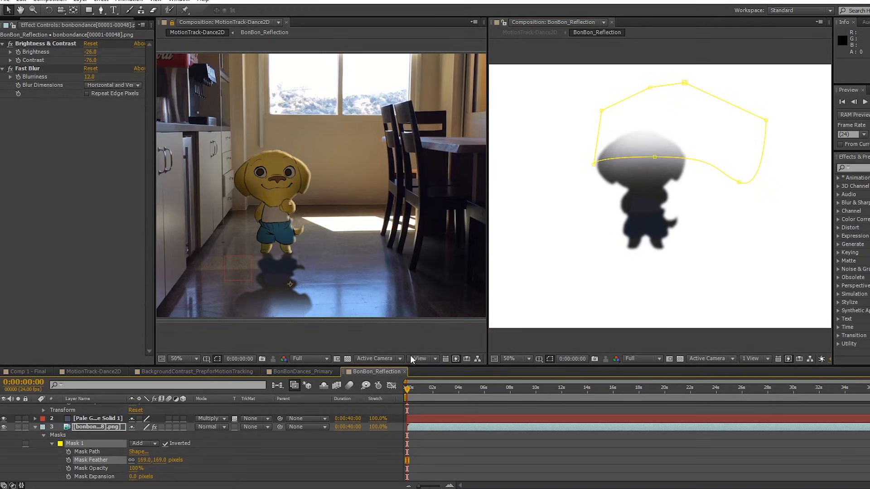
# Create a new adjustment layer directly above the hidden blue solid
pyautogui.click(86, 411)
pyautogui.scroll(3, 94, 420)
pyautogui.click(91, 409)
pyautogui.click(80, 1)
pyautogui.moveTo(90, 10)
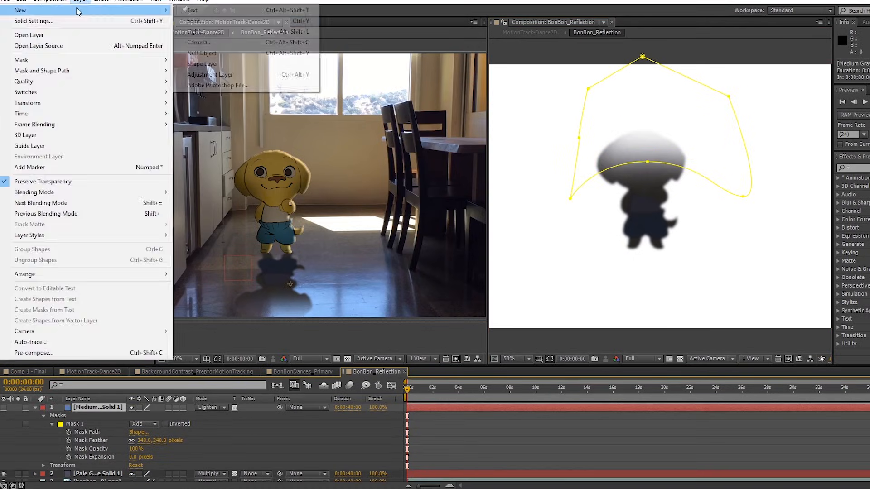
pyautogui.click(228, 75)
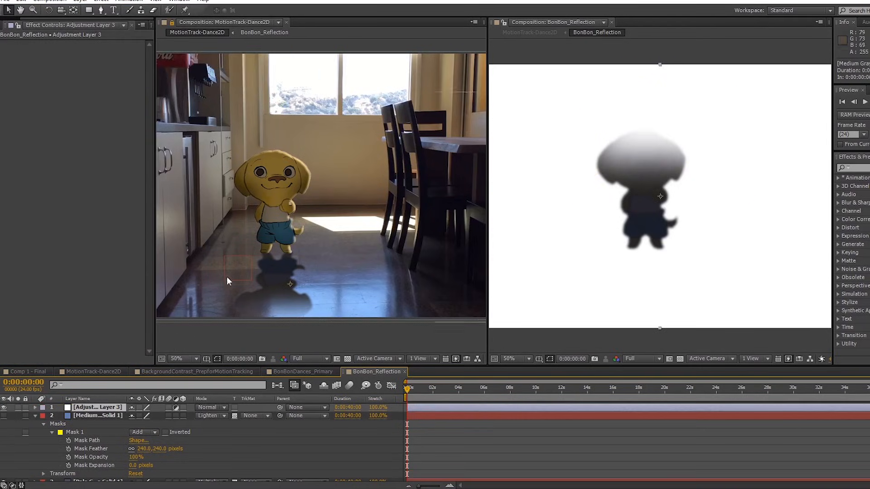
pyautogui.click(102, 10)
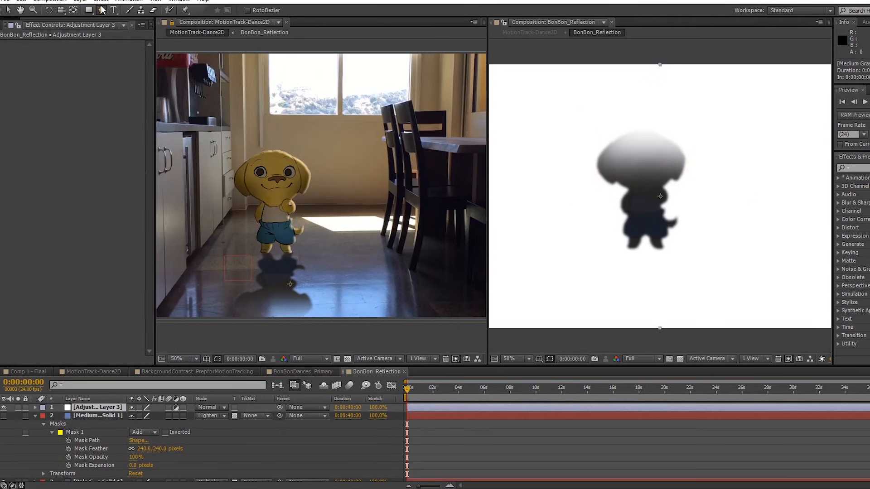
pyautogui.press(',')
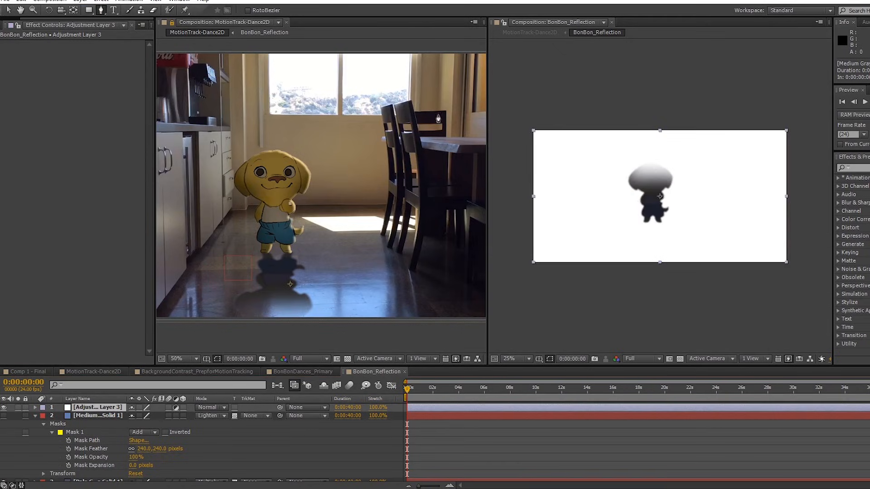
pyautogui.click(8, 10)
pyautogui.moveTo(536, 132); pyautogui.dragTo(577, 143)
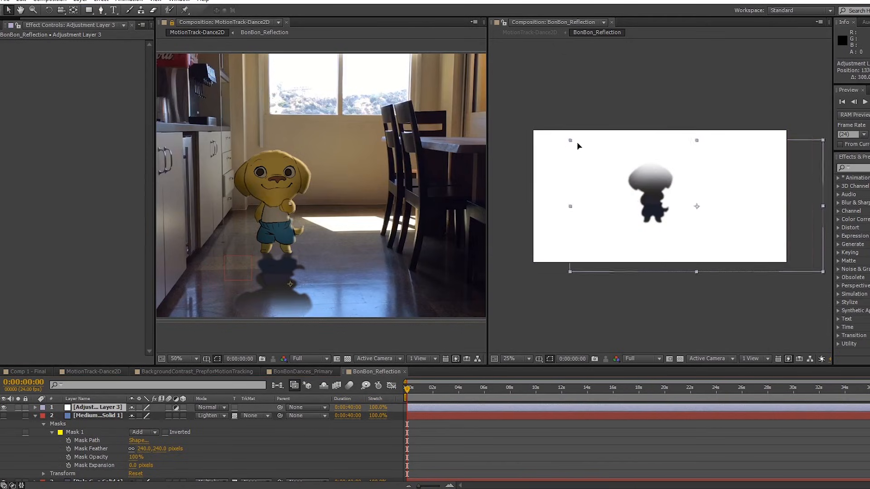
pyautogui.hotkey('ctrl', 'z')
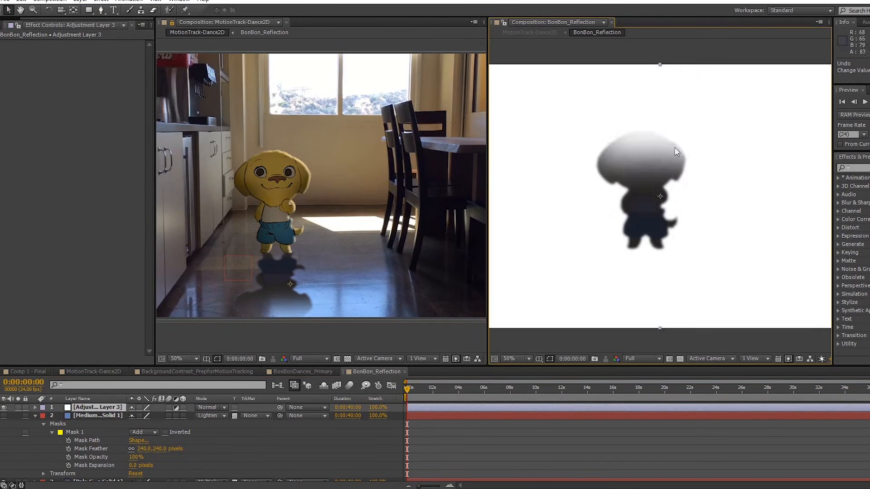
pyautogui.scroll(2, 743, 161)
pyautogui.scroll(-3, 716, 121)
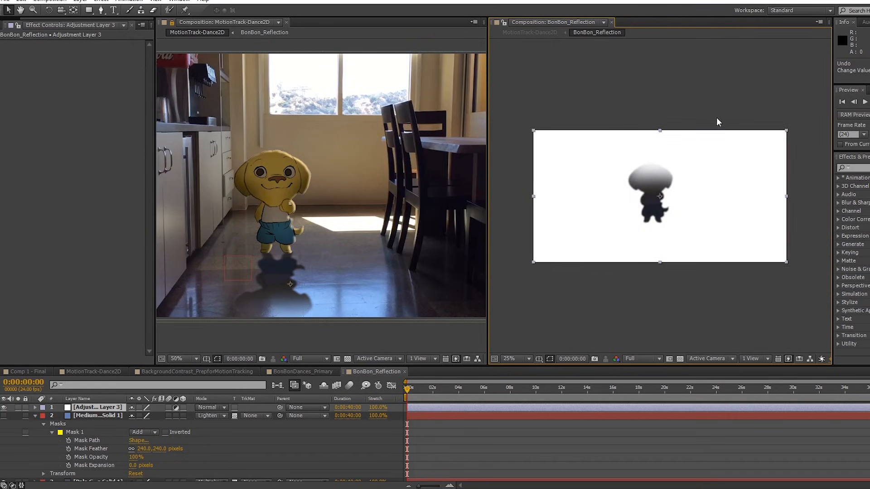
pyautogui.scroll(2, 678, 120)
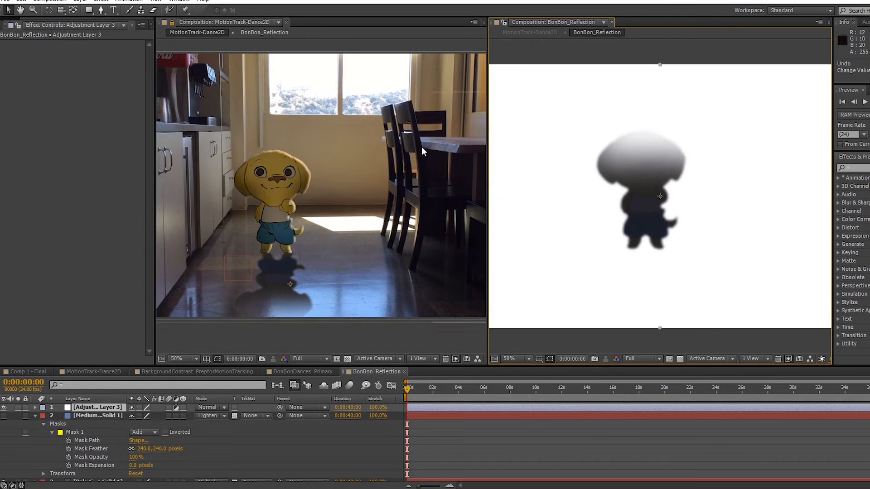
# Apply Fast Blur to the adjustment layer, try a Blurriness of 34, and undo that value
pyautogui.click(101, 1)
pyautogui.moveTo(98, 68)
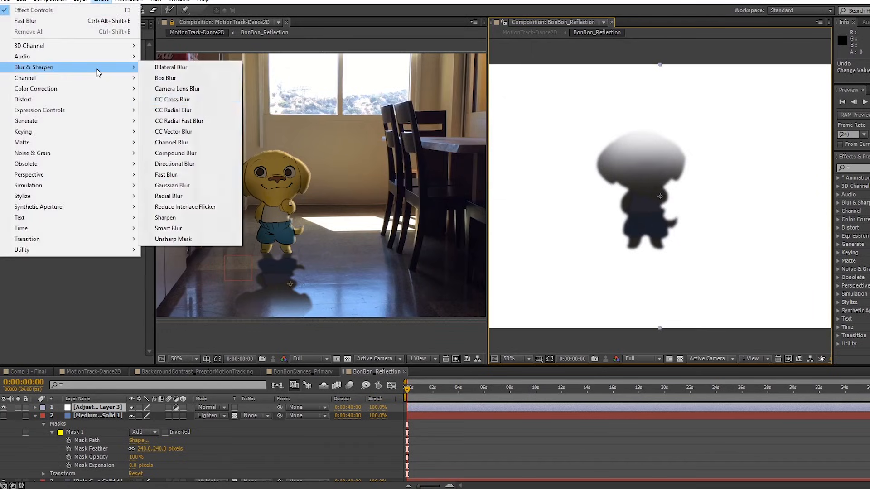
pyautogui.click(195, 176)
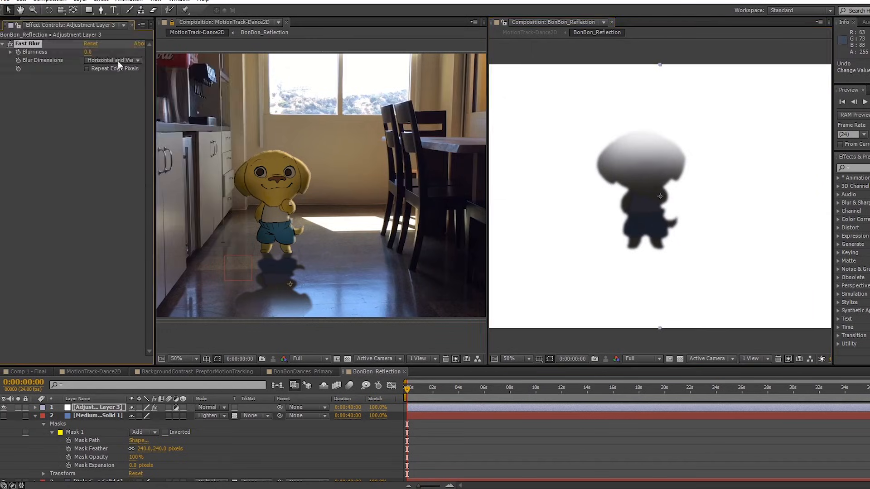
pyautogui.moveTo(89, 55); pyautogui.dragTo(104, 55)
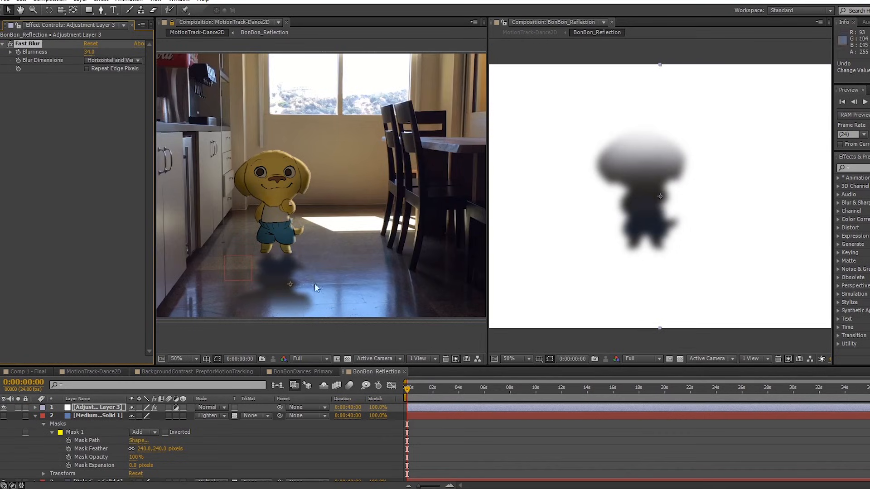
pyautogui.hotkey('ctrl', 'z')
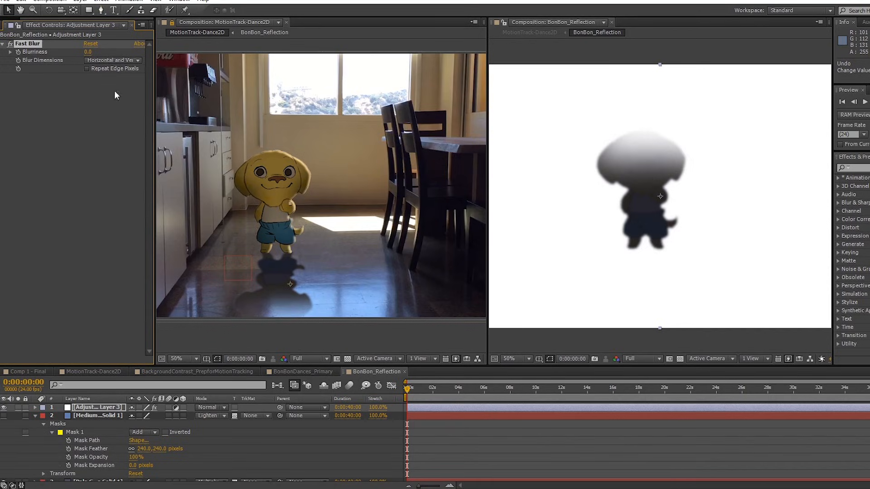
# Draw a closed five-point Pen mask on the adjustment layer around the character's head and torso, down to the top of the shorts
pyautogui.click(103, 10)
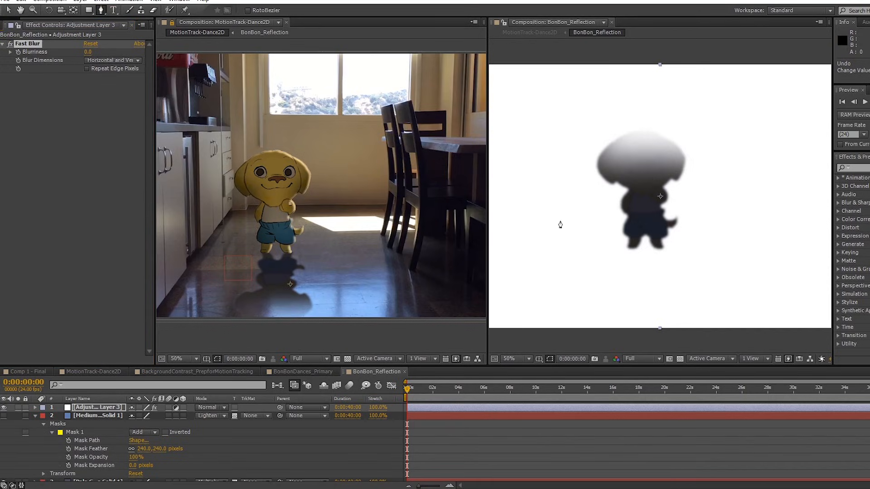
pyautogui.click(553, 214)
pyautogui.click(719, 207)
pyautogui.click(721, 107)
pyautogui.click(648, 85)
pyautogui.click(516, 92)
pyautogui.click(554, 214)
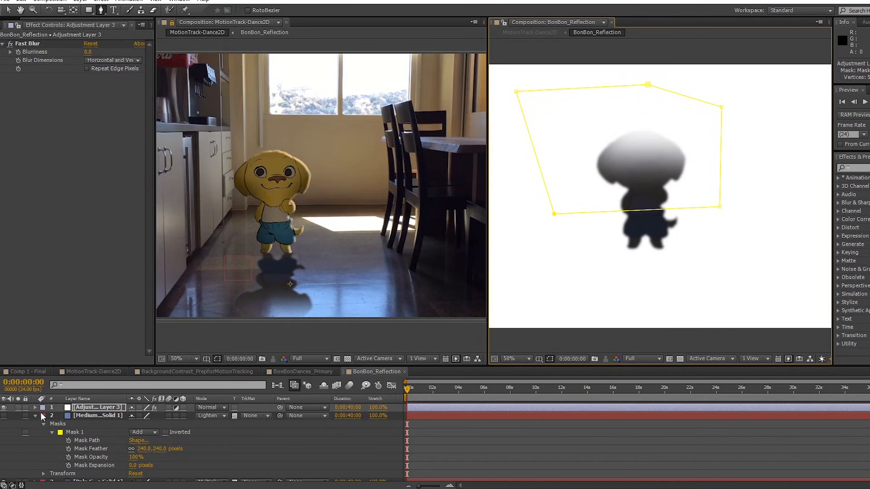
# Set the adjustment layer's Fast Blur Blurriness to 27
pyautogui.click(88, 52)
pyautogui.write('27')
pyautogui.press('Return')
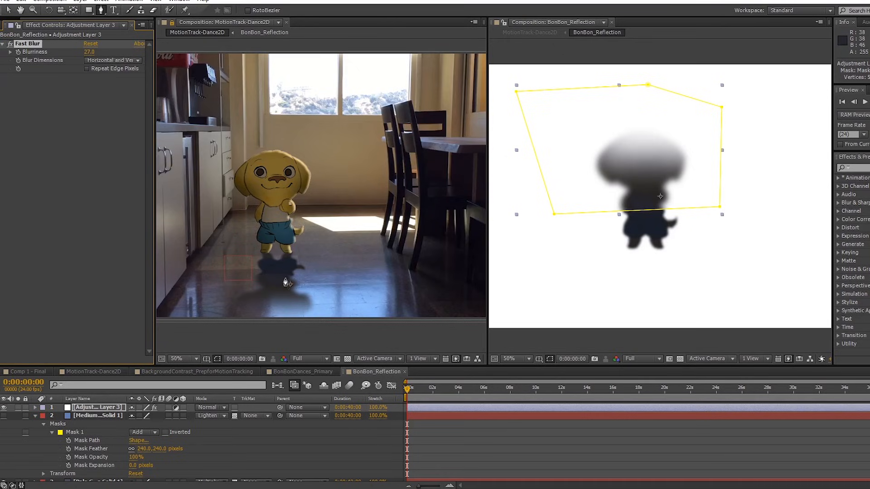
# Soften the adjustment layer's mask by setting its Mask Feather to 53 pixels
pyautogui.moveTo(144, 449); pyautogui.dragTo(154, 447)
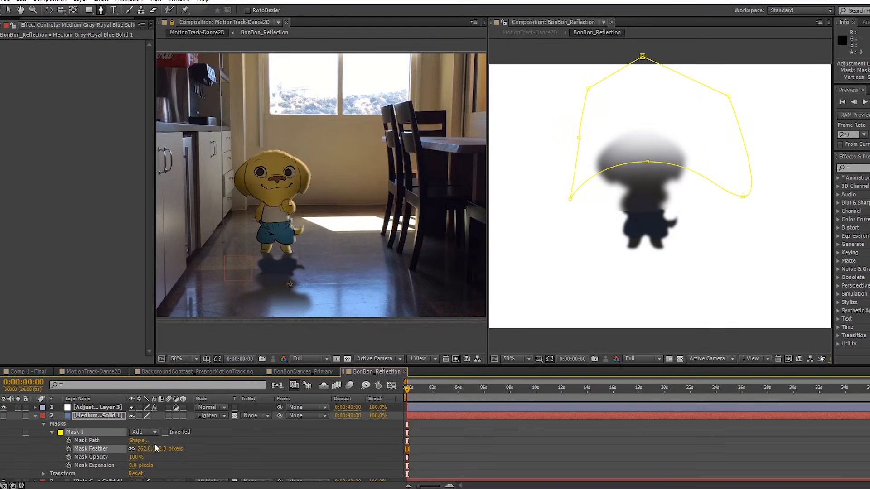
pyautogui.click(93, 408)
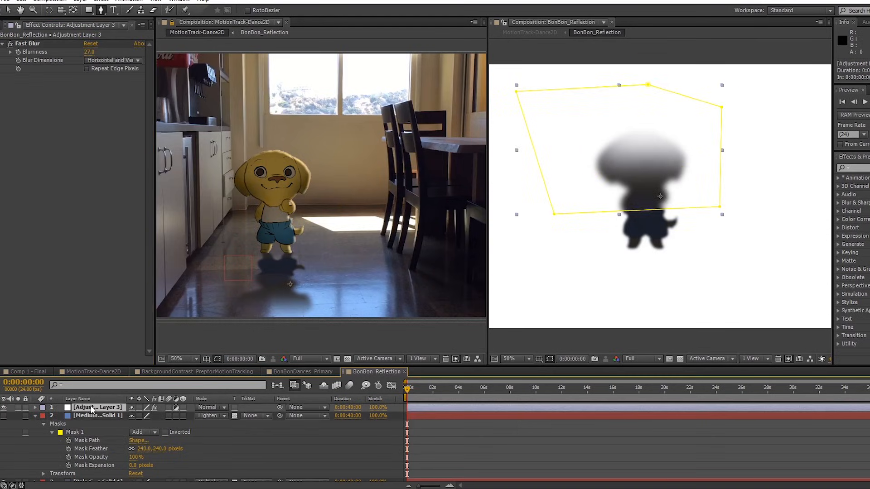
pyautogui.click(35, 407)
pyautogui.click(43, 416)
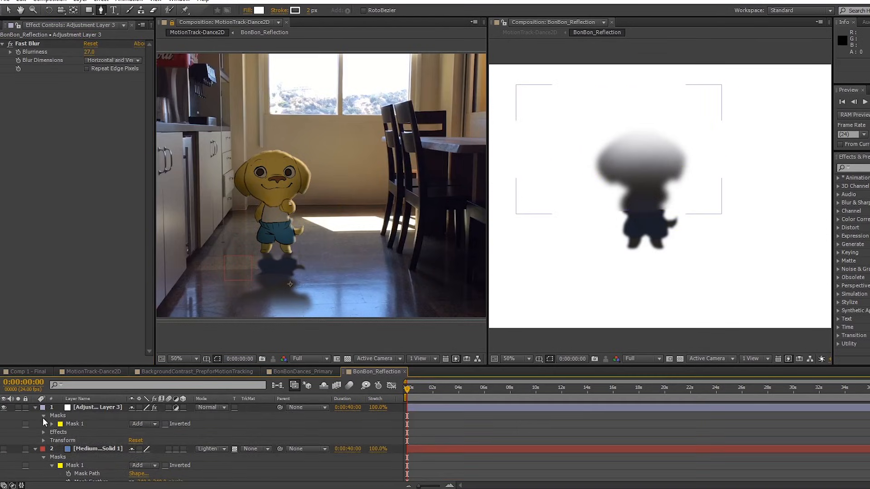
pyautogui.click(53, 424)
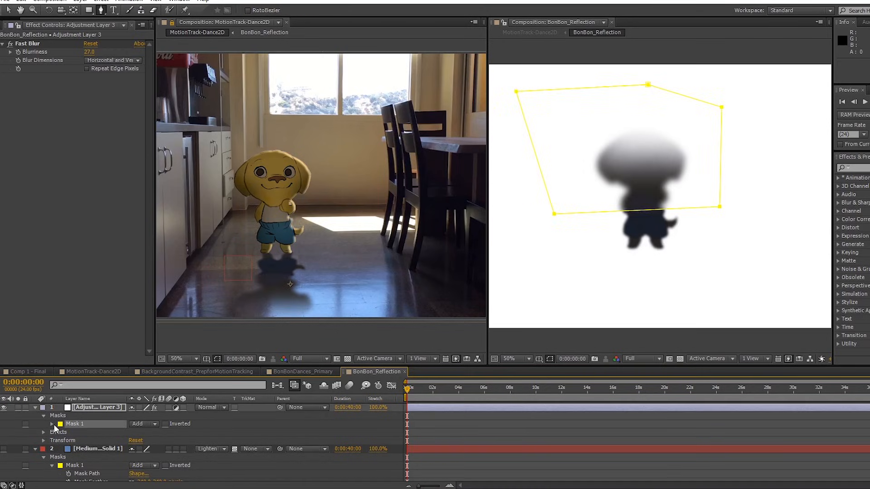
pyautogui.moveTo(154, 446); pyautogui.dragTo(171, 445)
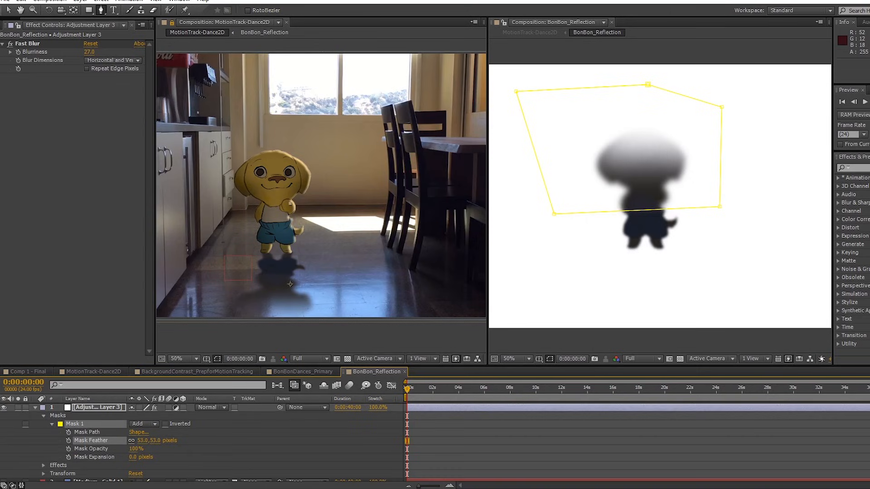
# Close the separate BonBon_Reflection viewer and preview the reflection in the MotionTrack-Dance2D composition
pyautogui.click(8, 8)
pyautogui.click(615, 40)
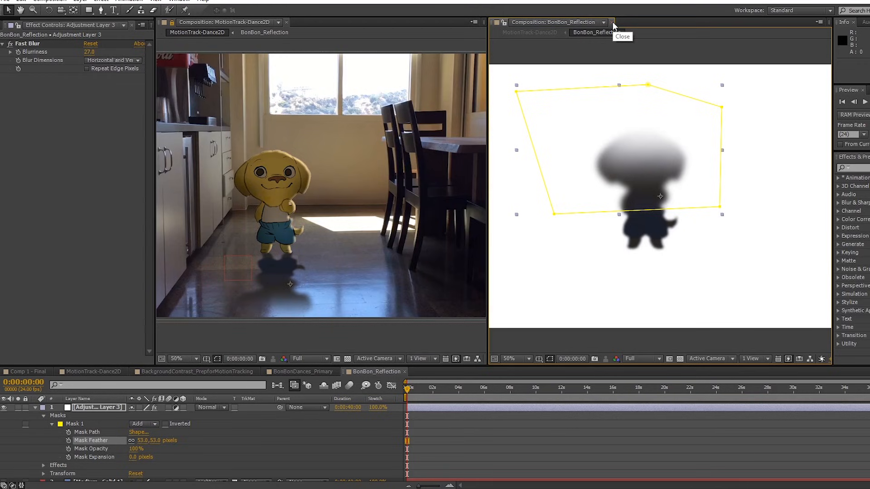
pyautogui.click(613, 21)
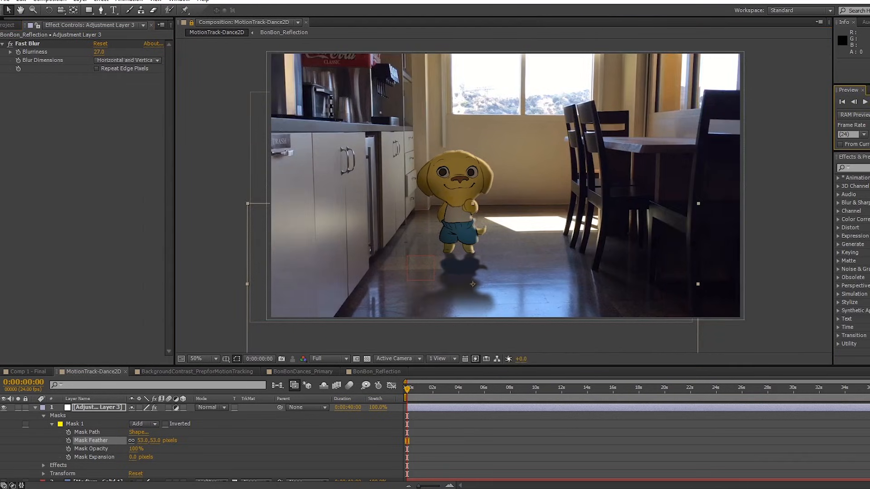
pyautogui.press('KP_0')
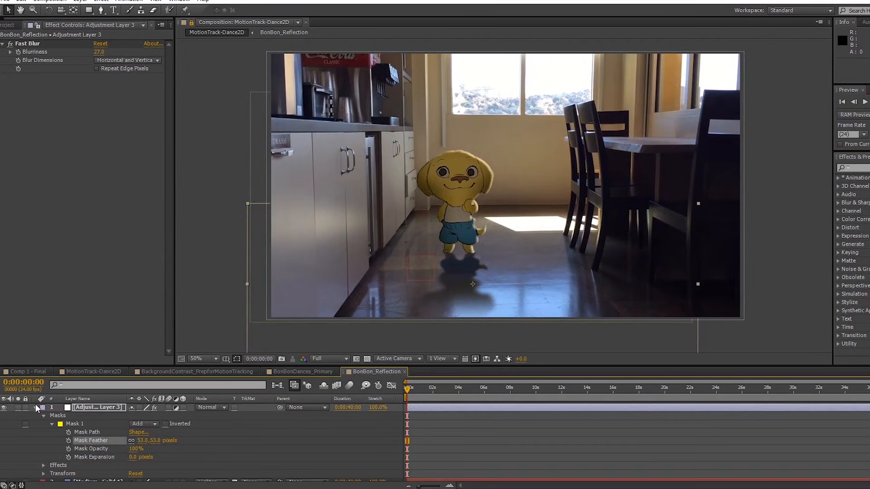
# Collapse the adjustment layer's properties in BonBon_Reflection and select the bonbondance PNG layer
pyautogui.click(35, 407)
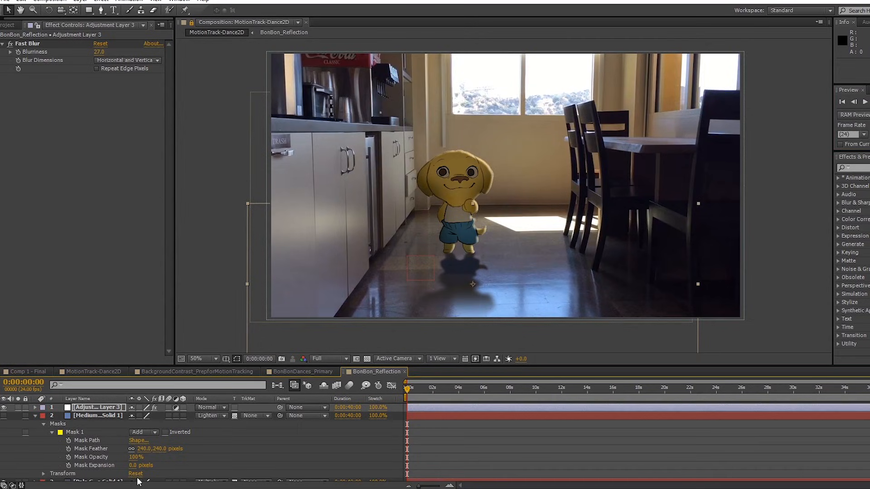
pyautogui.scroll(-3, 118, 464)
pyautogui.click(35, 416)
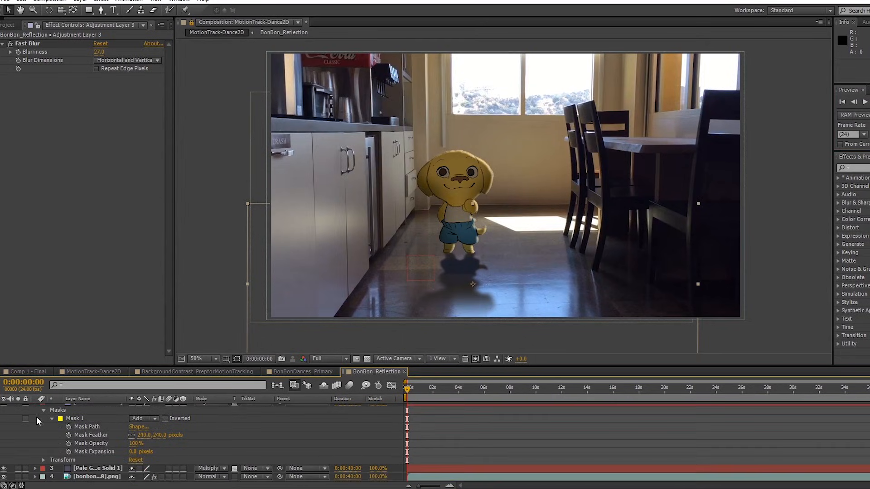
pyautogui.click(112, 477)
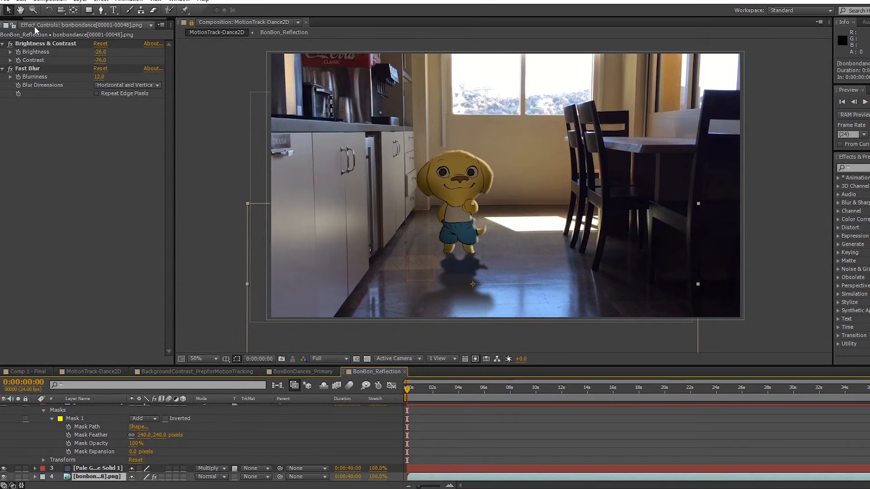
pyautogui.scroll(2, 39, 20)
pyautogui.click(11, 25)
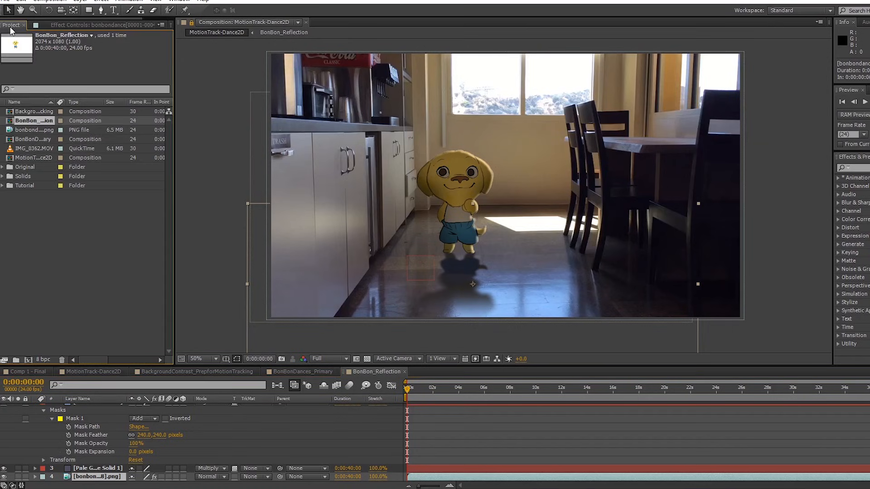
pyautogui.click(31, 110)
pyautogui.click(26, 131)
pyautogui.click(27, 139)
pyautogui.click(38, 131)
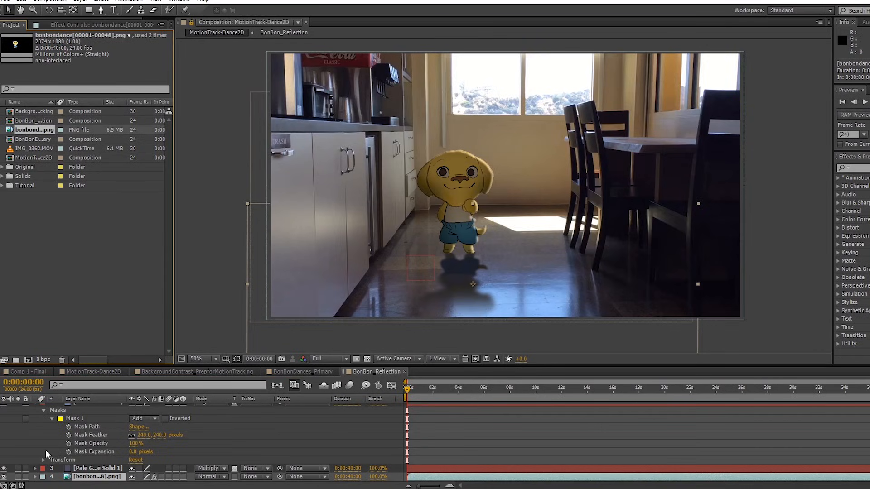
pyautogui.scroll(3, 36, 419)
pyautogui.click(35, 416)
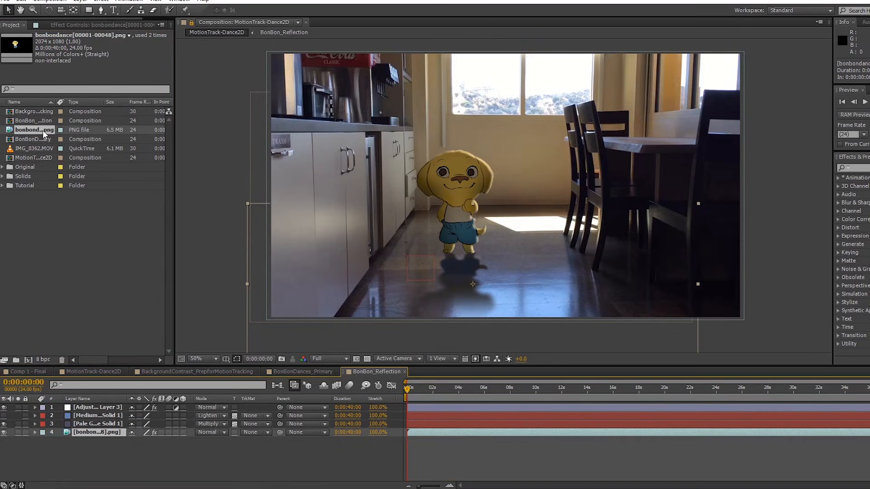
# Add the bonbondance footage to MotionTrack-Dance2D between BonBonDances_Primary and BonBon_Reflection, and move it behind the character
pyautogui.moveTo(44, 129); pyautogui.dragTo(493, 201)
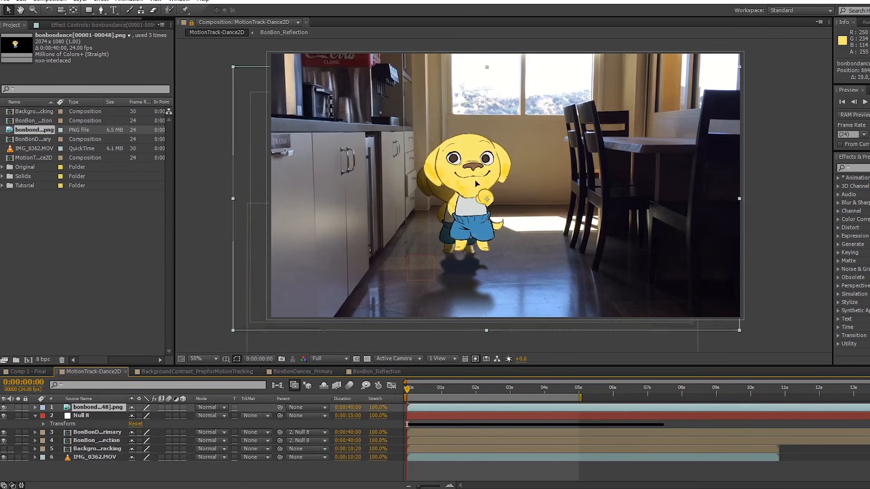
pyautogui.moveTo(107, 409); pyautogui.dragTo(116, 435)
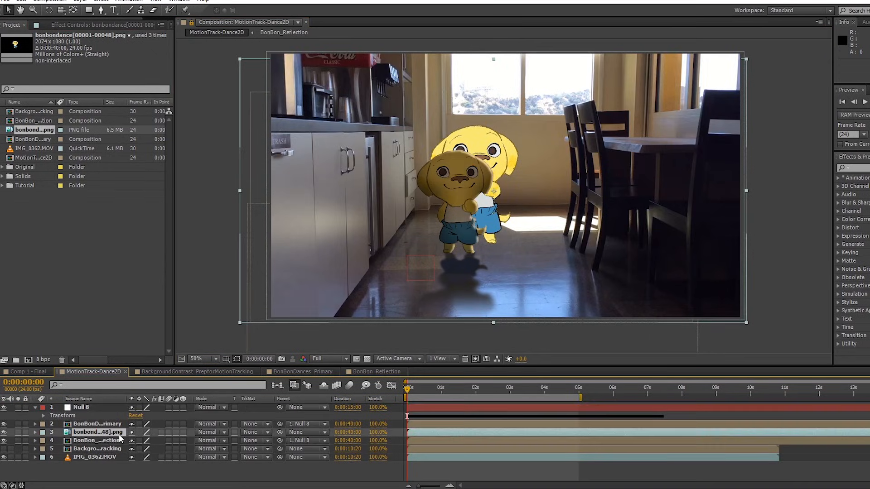
pyautogui.moveTo(505, 163); pyautogui.dragTo(486, 189)
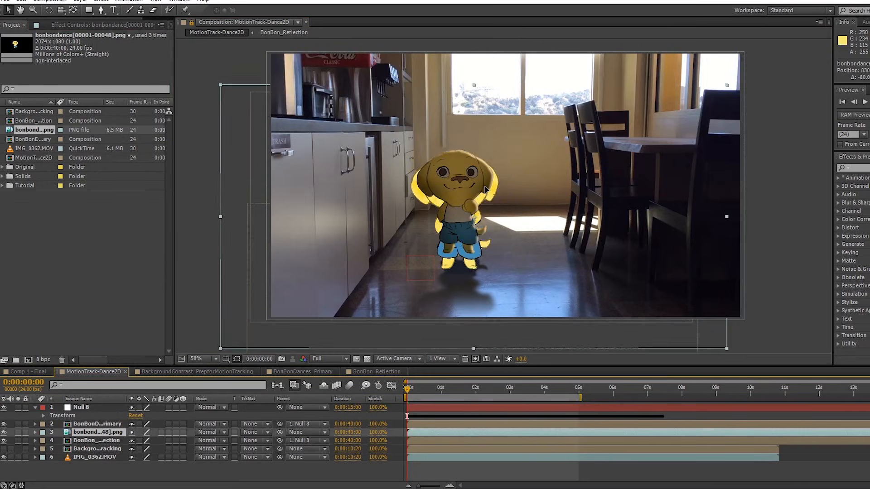
# Flip the new bonbondance layer vertically, squash its height, and position it on the floor directly below the character's feet
pyautogui.moveTo(474, 85); pyautogui.dragTo(474, 274)
pyautogui.moveTo(488, 212); pyautogui.dragTo(486, 276)
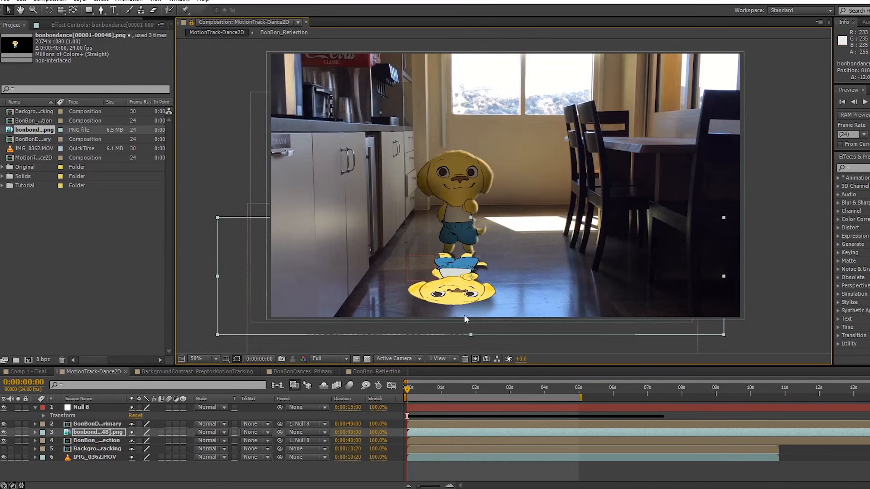
pyautogui.moveTo(471, 337); pyautogui.dragTo(472, 319)
pyautogui.moveTo(478, 283); pyautogui.dragTo(478, 283)
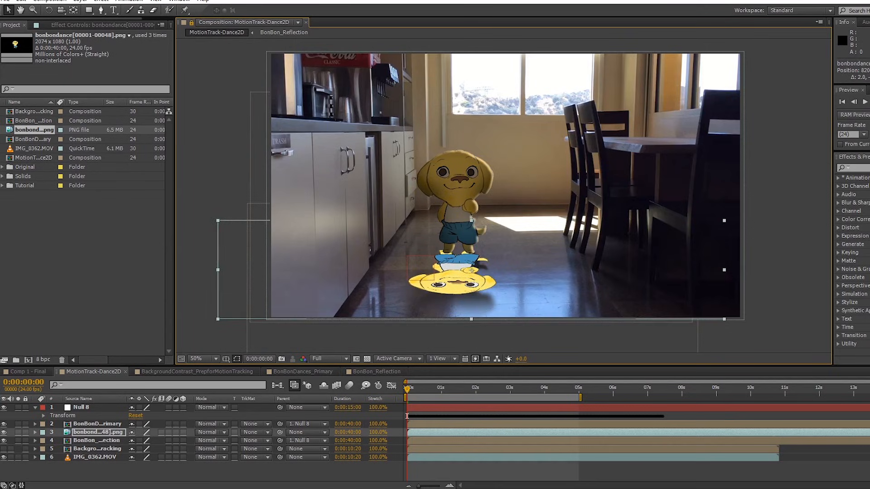
# Apply Hue/Saturation to the flipped bonbondance layer and set Master Lightness to -100
pyautogui.click(101, 1)
pyautogui.moveTo(101, 68)
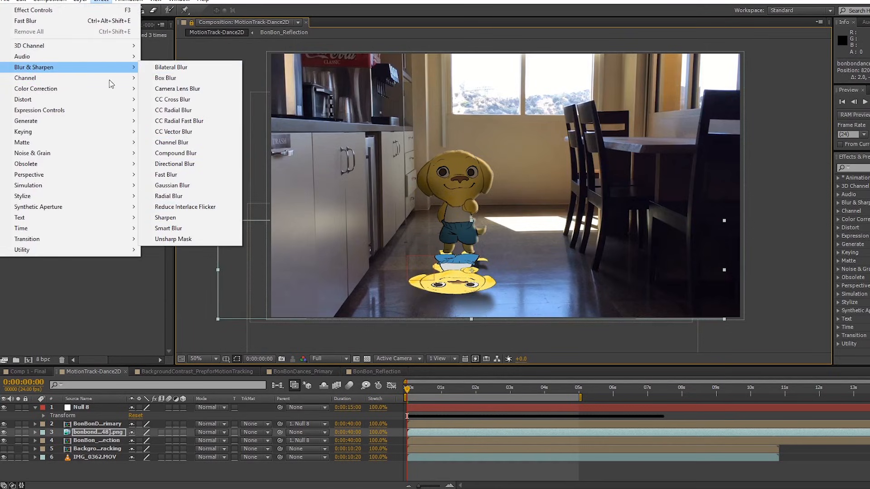
pyautogui.moveTo(111, 90)
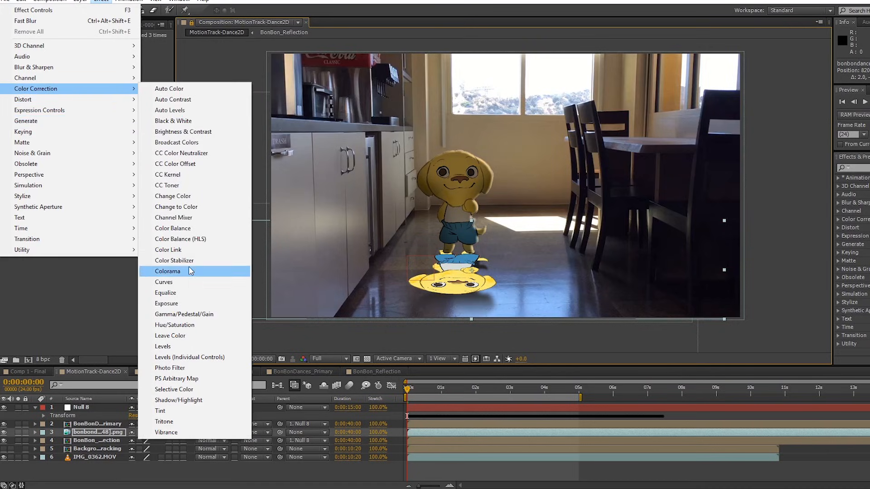
pyautogui.click(198, 324)
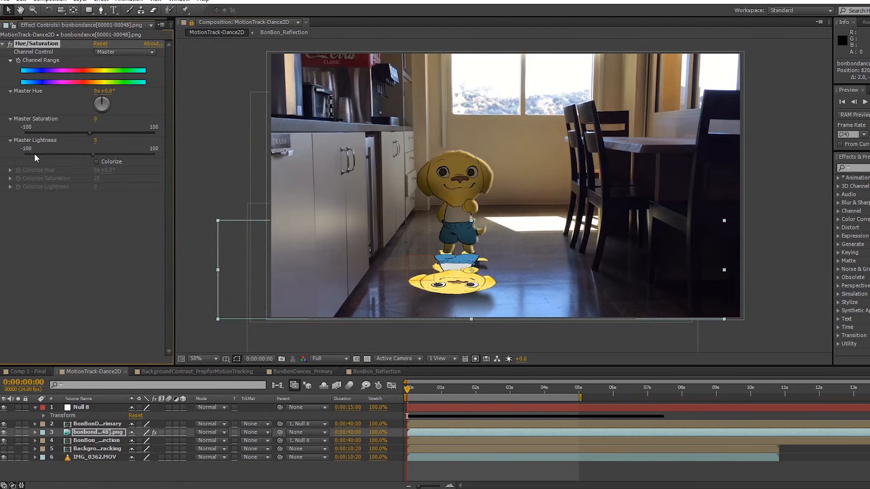
pyautogui.moveTo(36, 157); pyautogui.dragTo(1, 166)
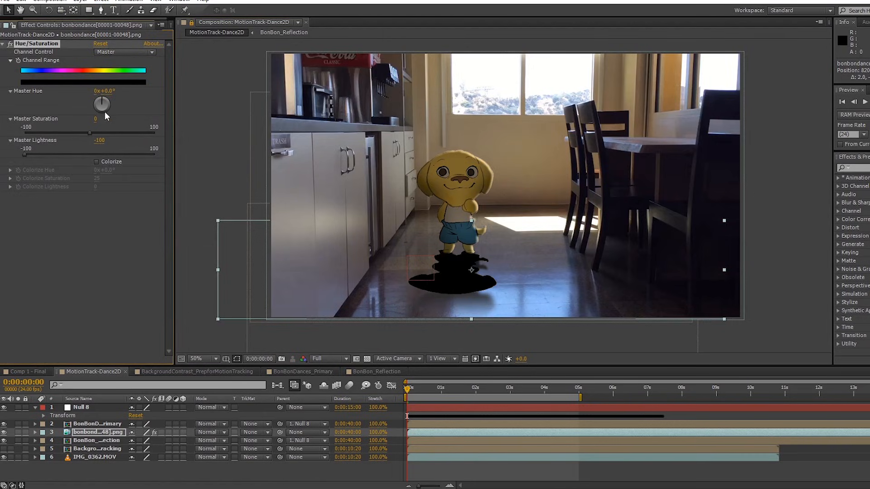
# Enable Colorize in the layer's Hue/Saturation effect and set Colorize Lightness to -100
pyautogui.click(103, 9)
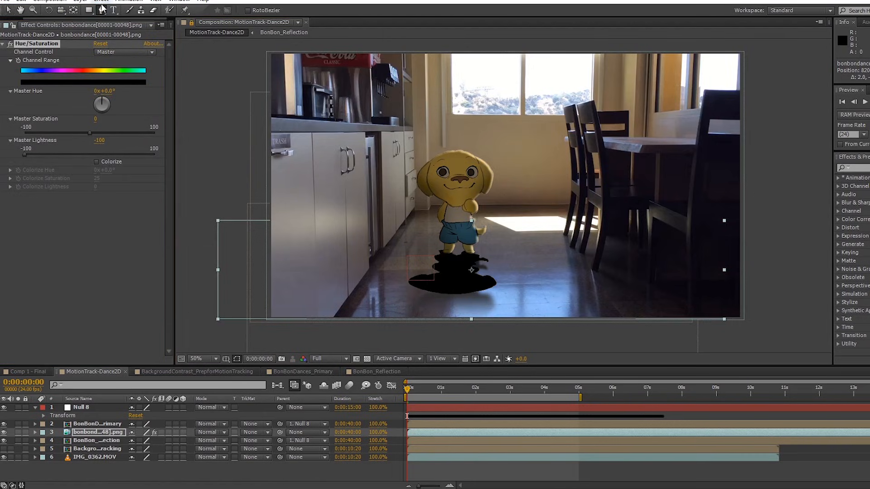
pyautogui.click(101, 1)
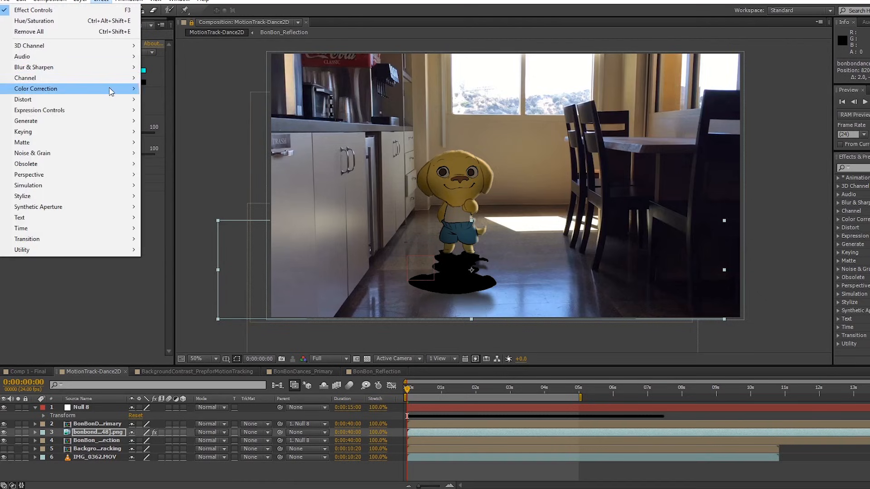
pyautogui.click(68, 298)
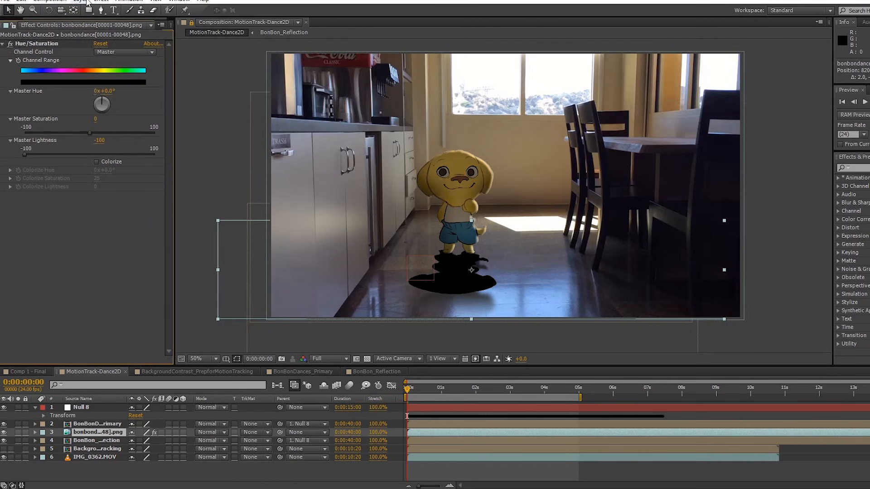
pyautogui.click(96, 162)
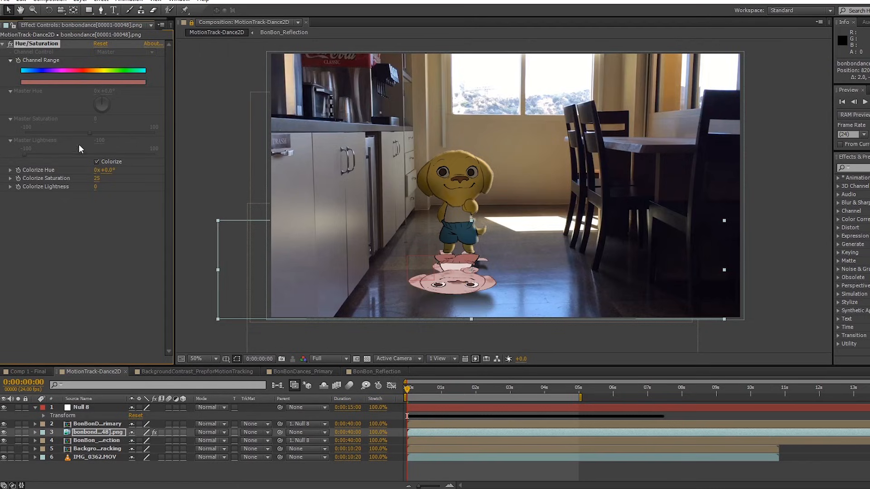
pyautogui.moveTo(97, 189); pyautogui.dragTo(0, 217)
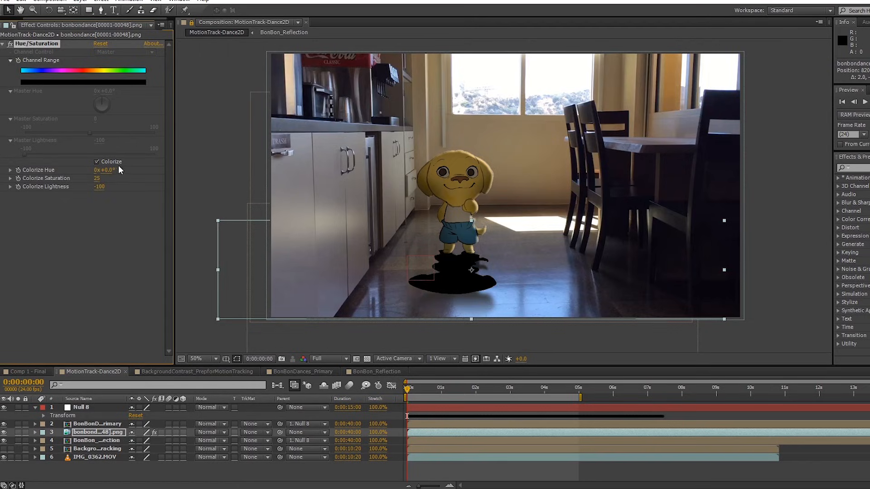
# Squash the black silhouette into a thin contact shadow and position it right under the character's feet
pyautogui.moveTo(521, 270); pyautogui.dragTo(522, 274)
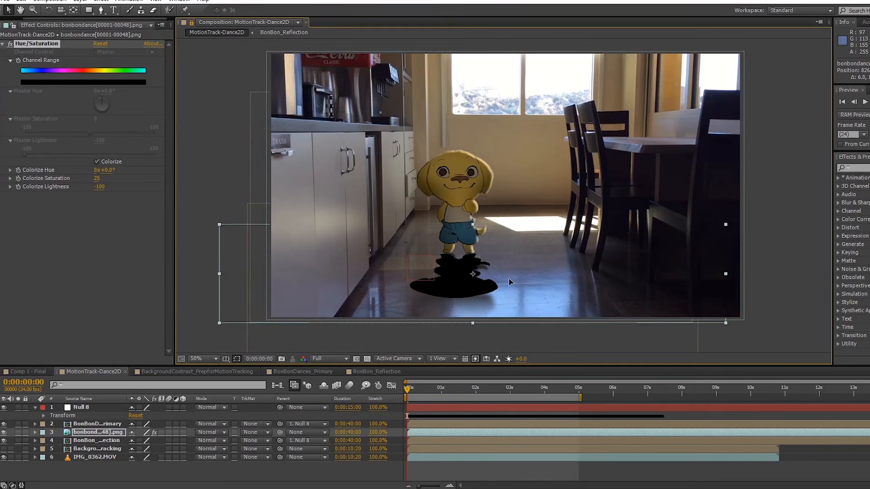
pyautogui.moveTo(471, 222); pyautogui.dragTo(474, 243)
pyautogui.moveTo(477, 264)
pyautogui.mouseDown()
pyautogui.moveTo(473, 236)
pyautogui.moveTo(466, 264)
pyautogui.mouseUp()
# Unlock the composition viewer and set the shadow layer's blending mode to Multiply after trying Hard Light and Overlay
pyautogui.click(213, 434)
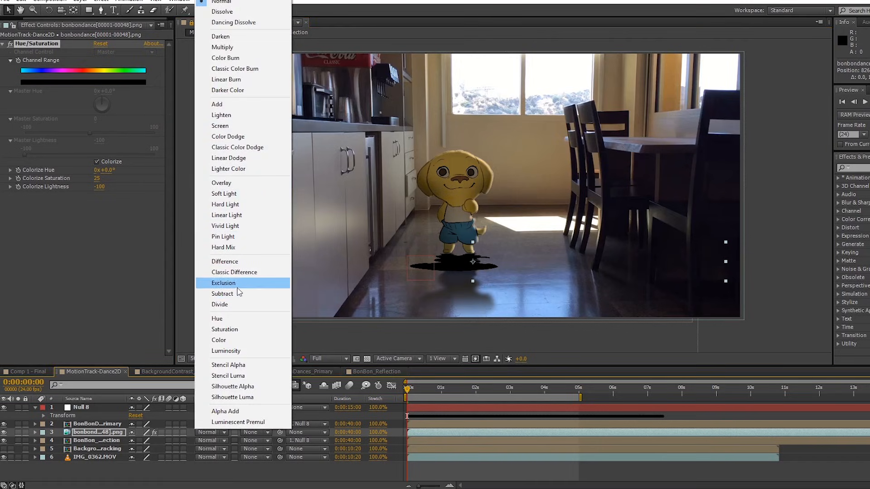
pyautogui.click(256, 206)
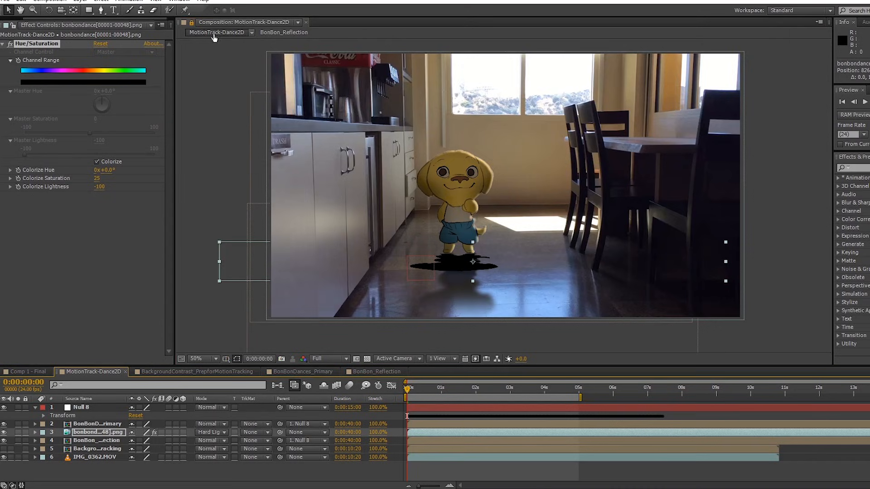
pyautogui.click(192, 23)
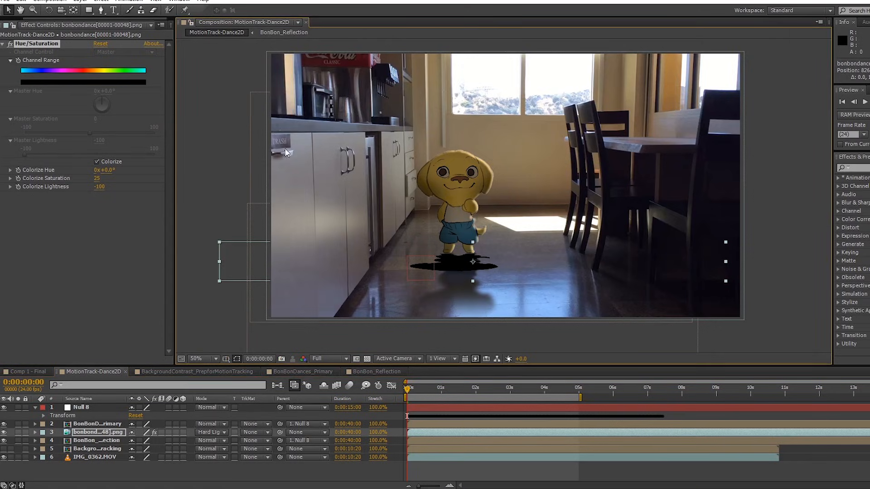
pyautogui.click(211, 432)
pyautogui.click(222, 182)
pyautogui.click(209, 432)
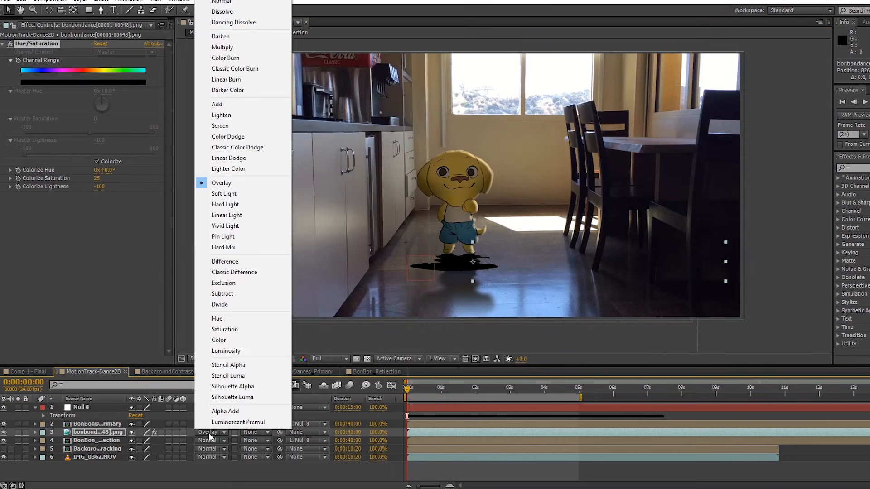
pyautogui.click(236, 47)
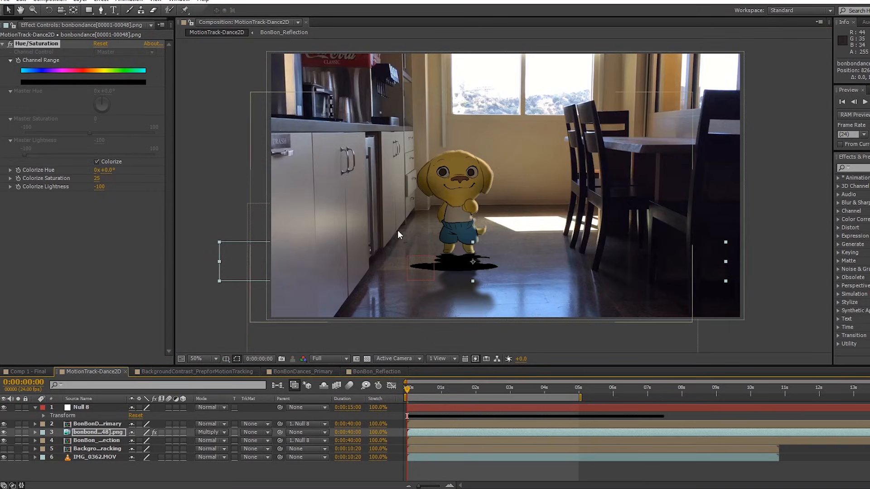
# Flatten the shadow layer to a vertical scale of -11.1% and apply Fast Blur with a Blurriness of 150
pyautogui.moveTo(473, 283); pyautogui.dragTo(474, 276)
pyautogui.click(100, 1)
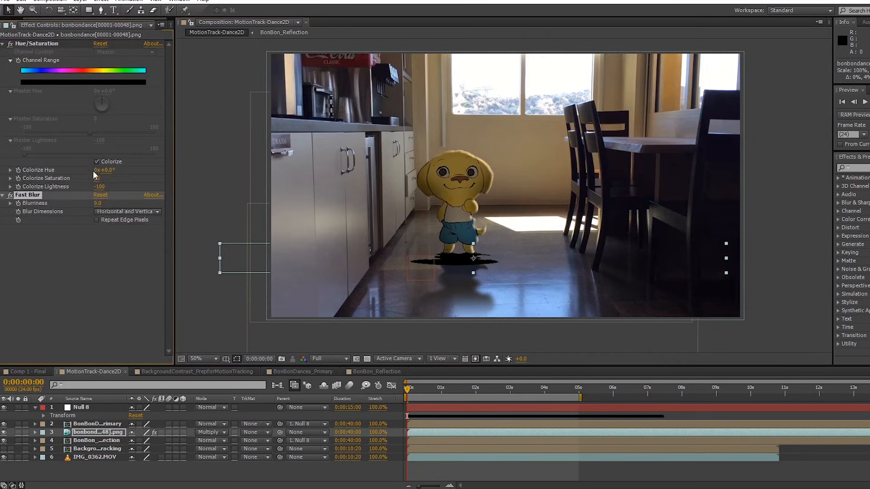
# Lower the shadow layer's Opacity to 68%, and adjust its Scale to 100, -17.8% and its Position to 834, 846
pyautogui.click(35, 433)
pyautogui.click(44, 449)
pyautogui.moveTo(135, 477); pyautogui.dragTo(119, 479)
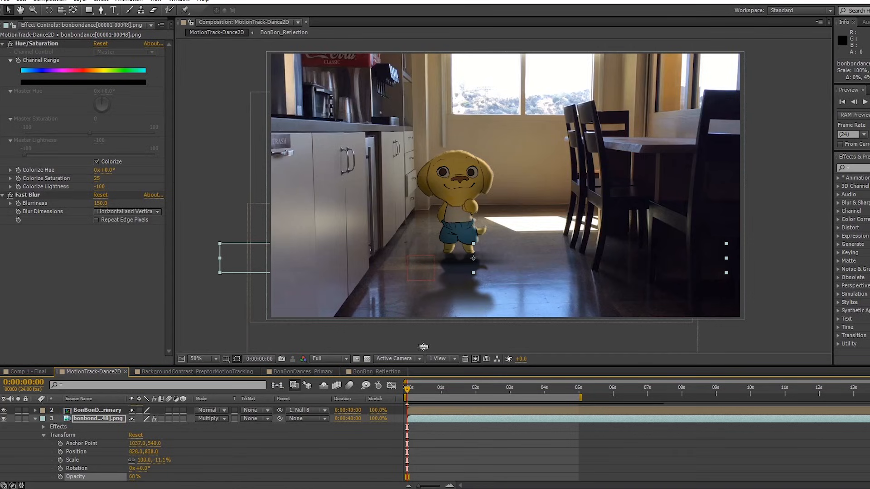
pyautogui.moveTo(473, 272)
pyautogui.mouseDown()
pyautogui.moveTo(474, 284)
pyautogui.moveTo(467, 267)
pyautogui.mouseUp()
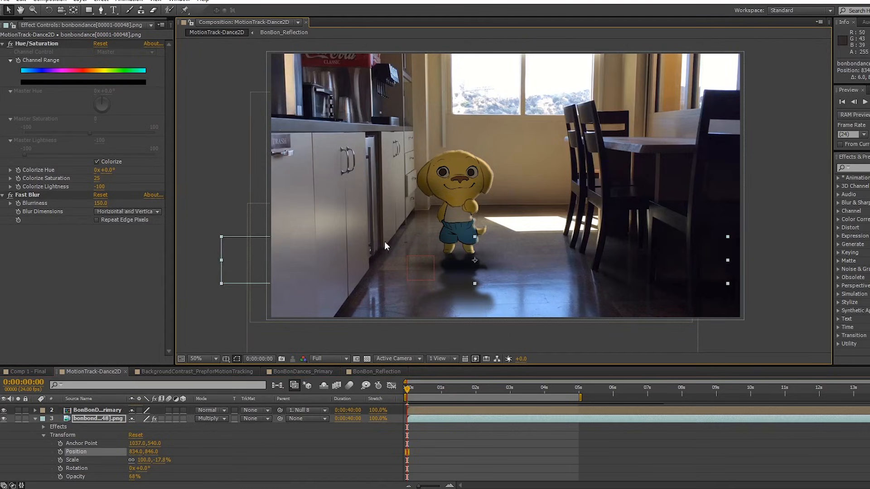
pyautogui.click(789, 126)
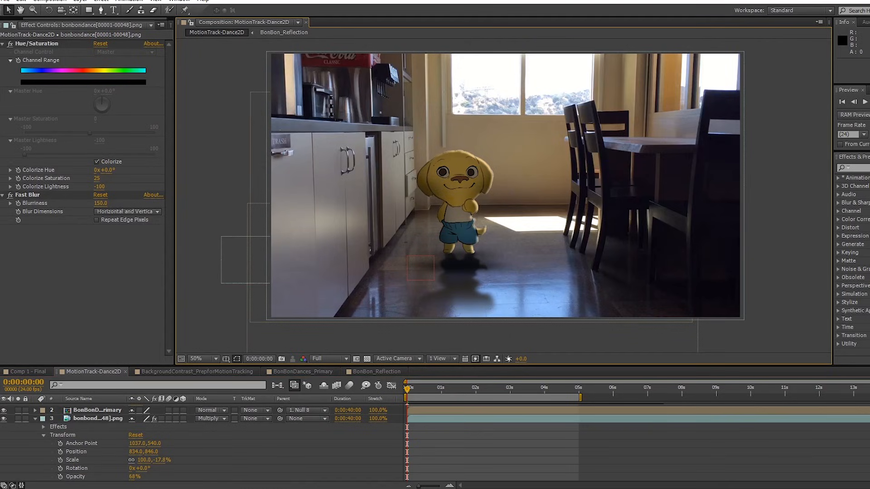
# Parent the shadow layer to Null 8 and preview the composition
pyautogui.click(295, 417)
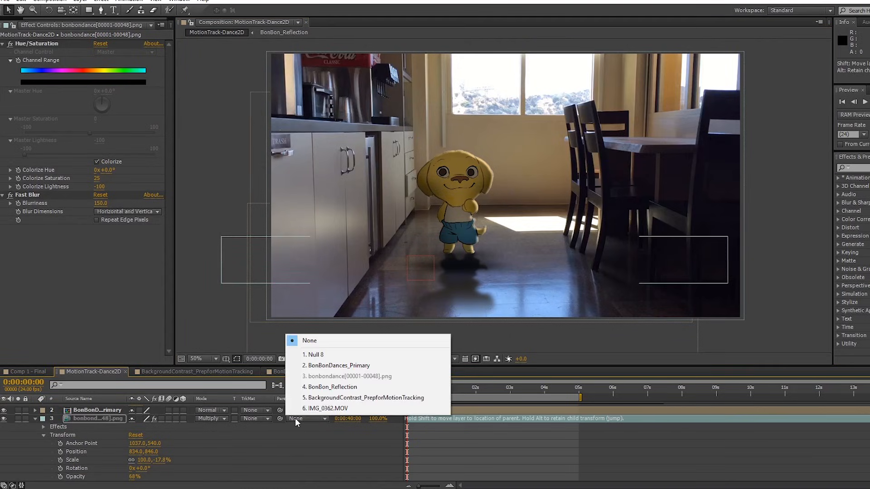
pyautogui.click(315, 356)
pyautogui.click(792, 109)
pyautogui.press('KP_0')
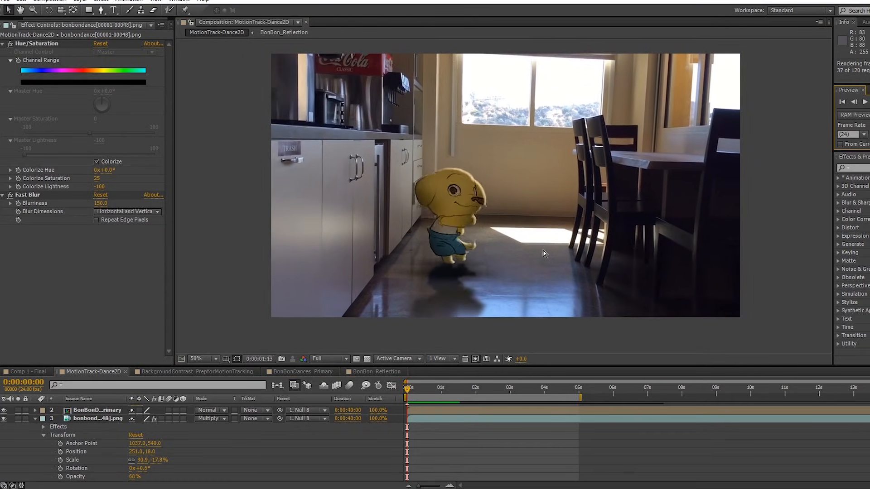
# Set the shadow layer's blending mode to Overlay, reduce its Opacity to 52%, and preview the composition
pyautogui.press('space')
pyautogui.press('space')
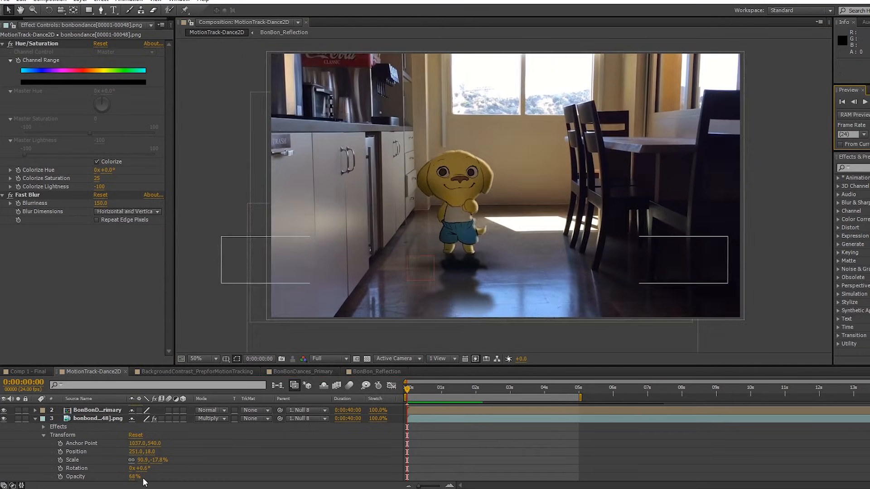
pyautogui.click(213, 418)
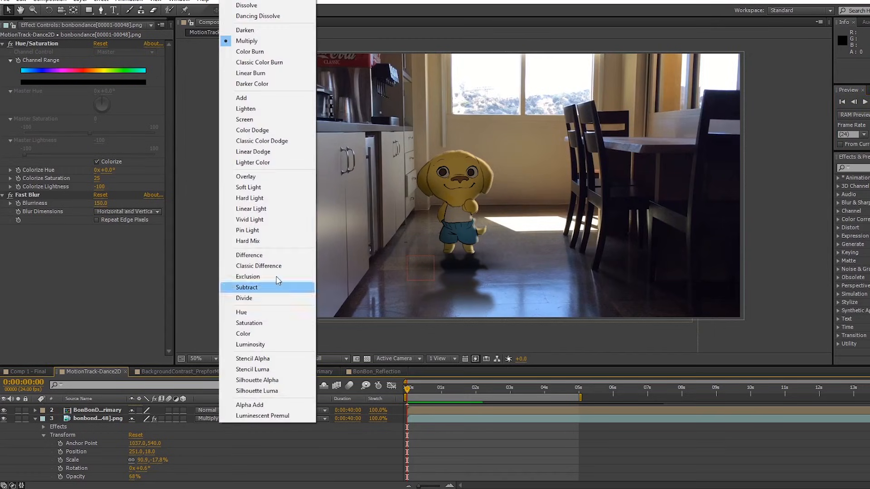
pyautogui.click(298, 179)
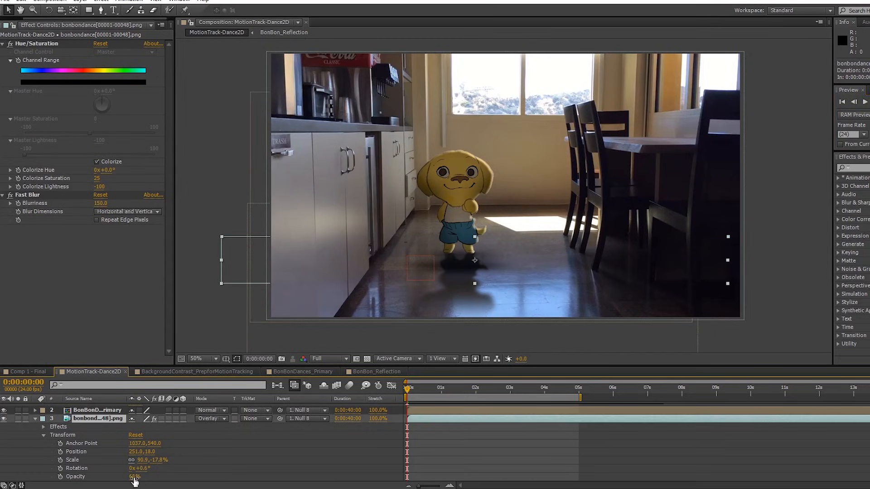
pyautogui.moveTo(134, 478); pyautogui.dragTo(123, 478)
pyautogui.press('KP_0')
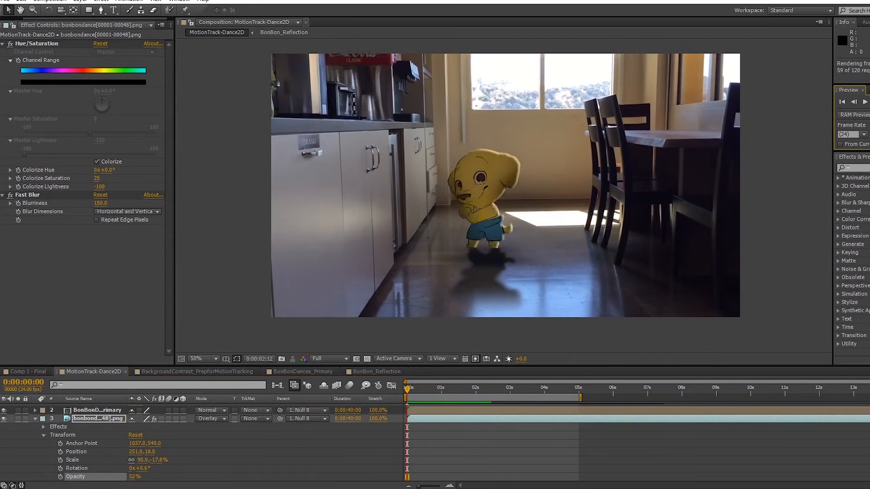
pyautogui.press('space')
# Stretch the shadow layer to a vertical scale of -23.7% and move it slightly closer to the character's feet, previewing the result
pyautogui.moveTo(474, 284)
pyautogui.mouseDown()
pyautogui.moveTo(475, 291)
pyautogui.moveTo(472, 271)
pyautogui.mouseUp()
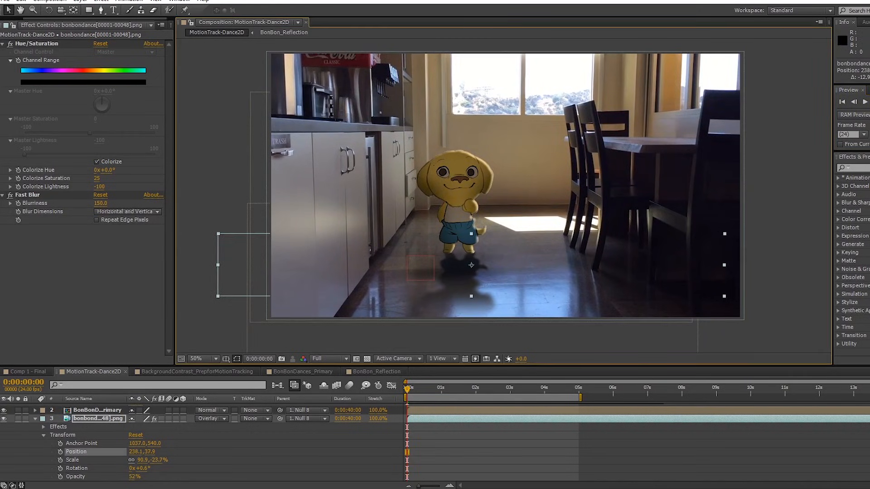
pyautogui.press('space')
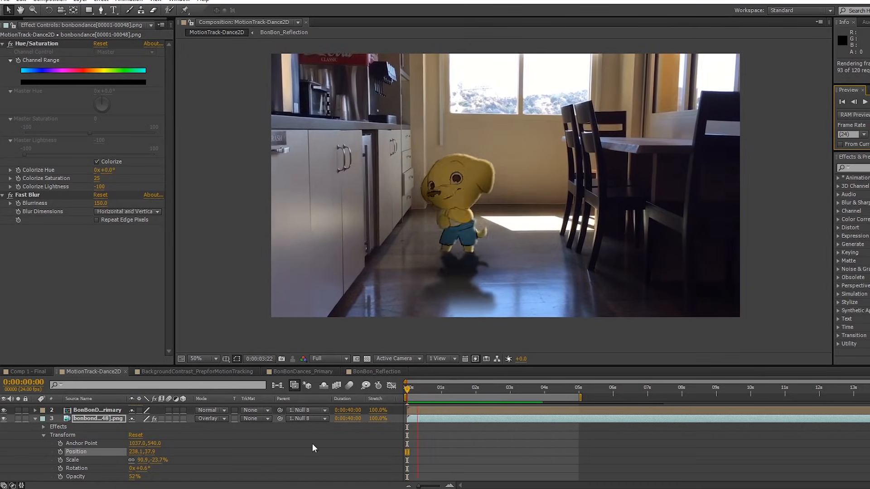
pyautogui.click(105, 420)
pyautogui.moveTo(480, 264); pyautogui.dragTo(482, 267)
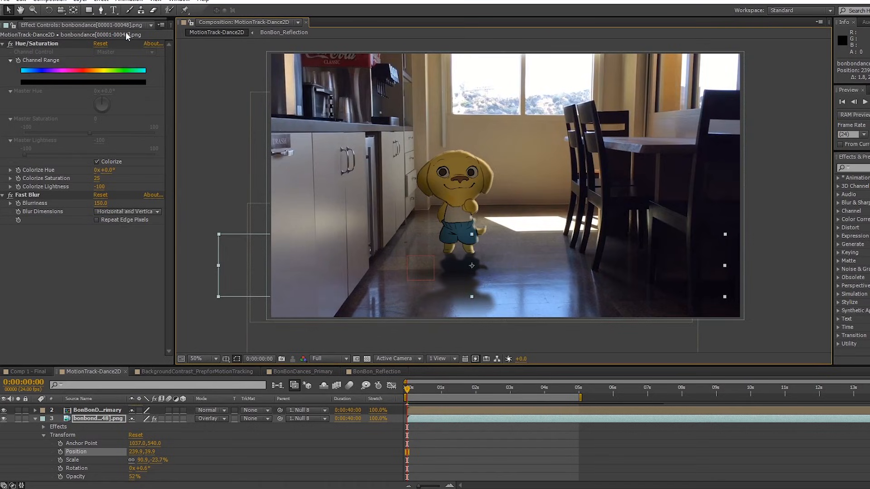
pyautogui.click(101, 1)
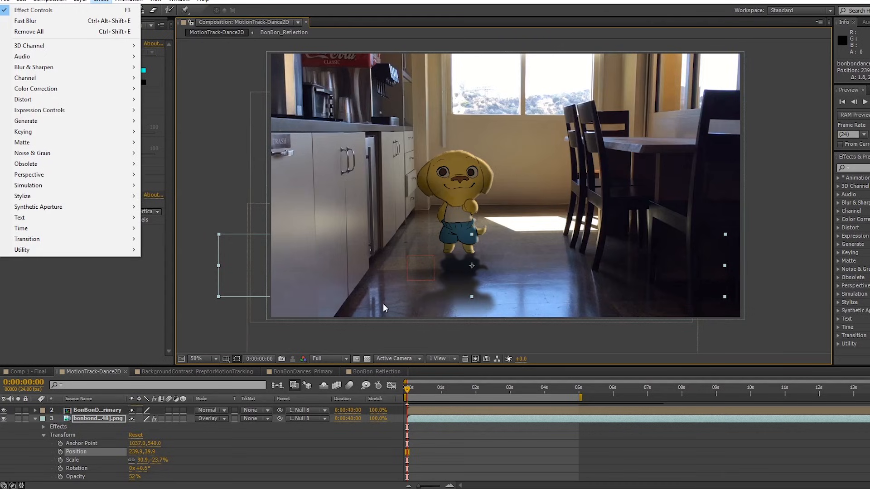
pyautogui.click(151, 302)
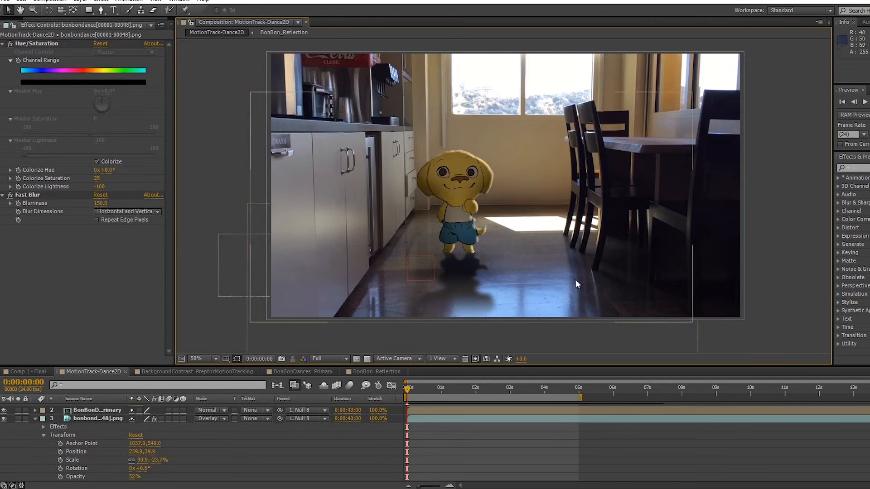
pyautogui.click(34, 418)
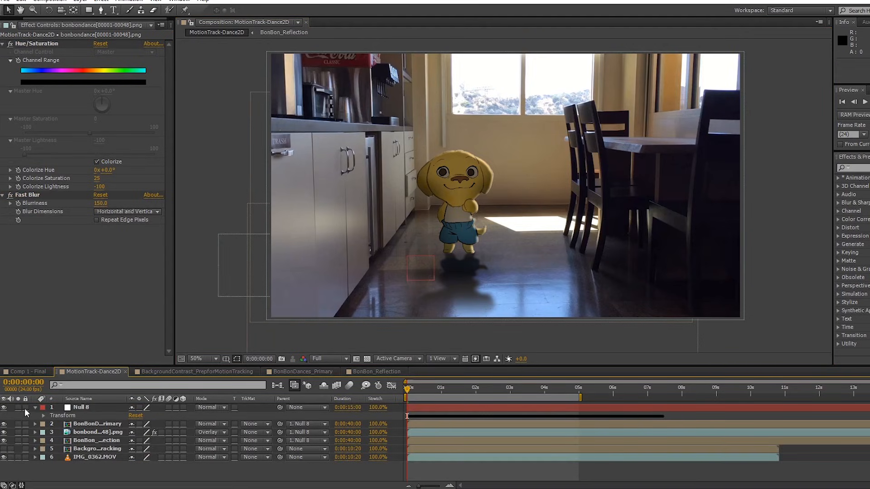
pyautogui.click(90, 432)
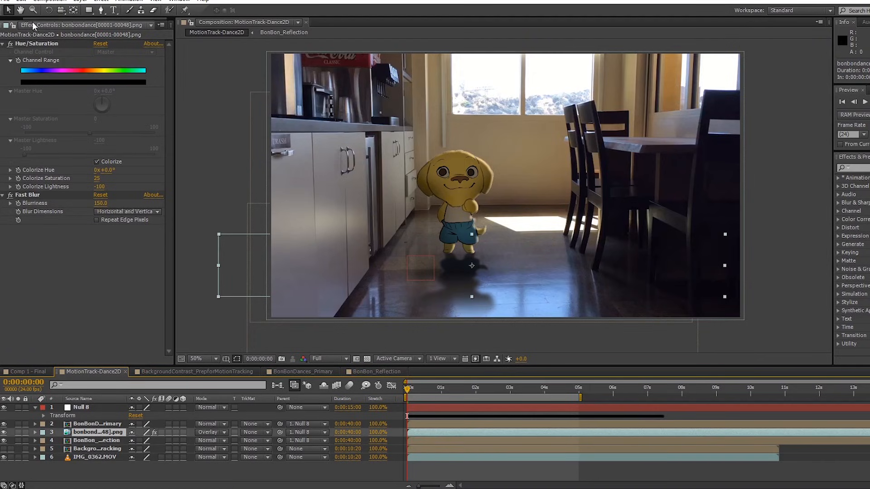
pyautogui.moveTo(33, 19); pyautogui.dragTo(9, 19)
pyautogui.click(11, 25)
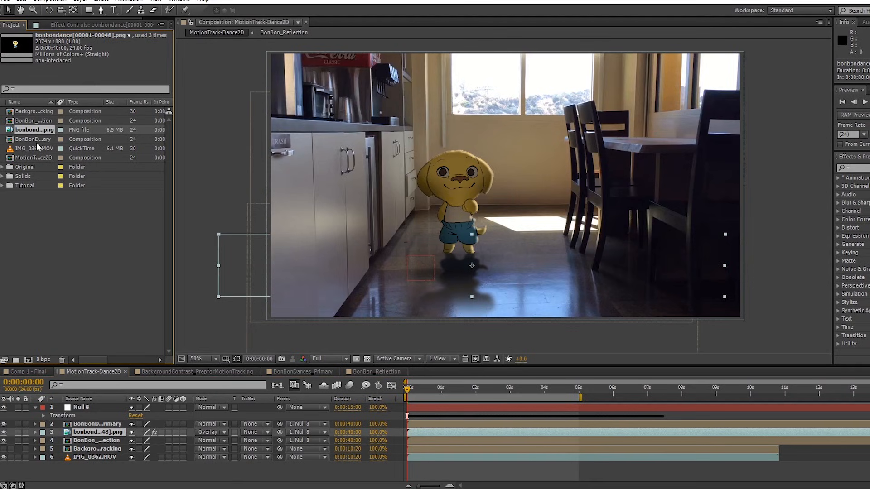
pyautogui.moveTo(44, 130); pyautogui.dragTo(456, 180)
# Rename the existing floor shadow layer to SHADOW
pyautogui.click(99, 439)
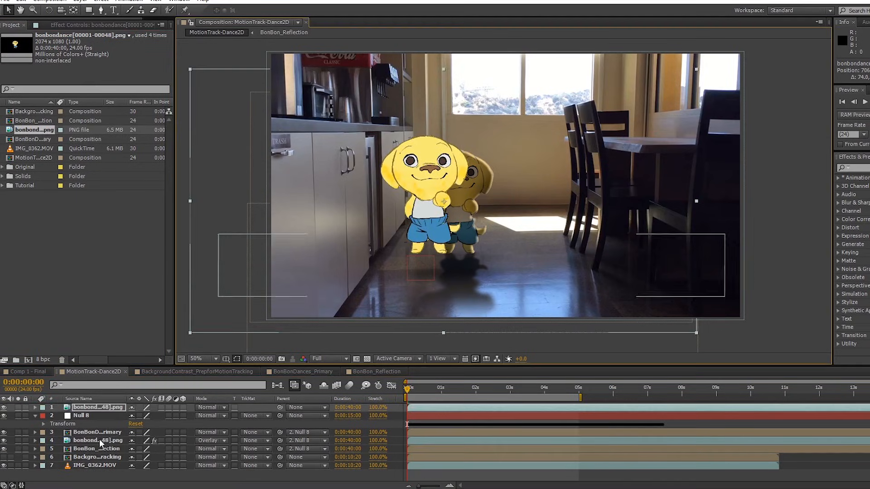
pyautogui.click(94, 449)
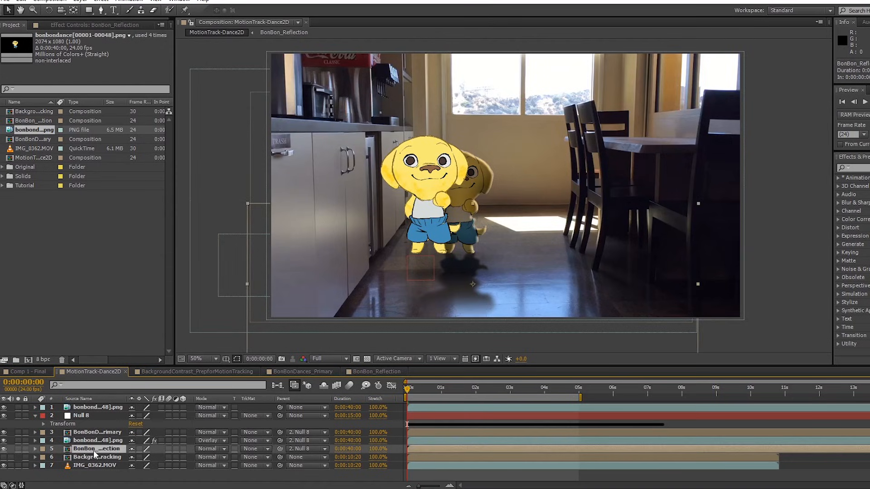
pyautogui.click(100, 441)
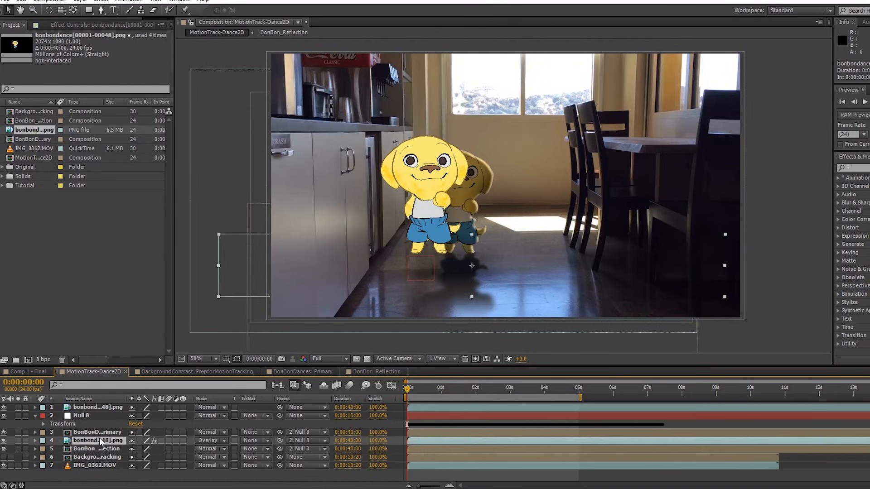
pyautogui.doubleClick(98, 441)
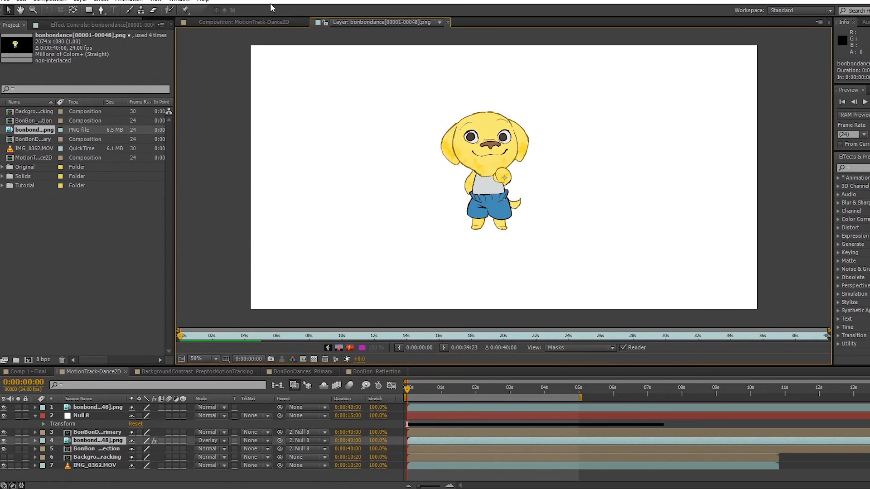
pyautogui.click(245, 22)
pyautogui.rightClick(78, 444)
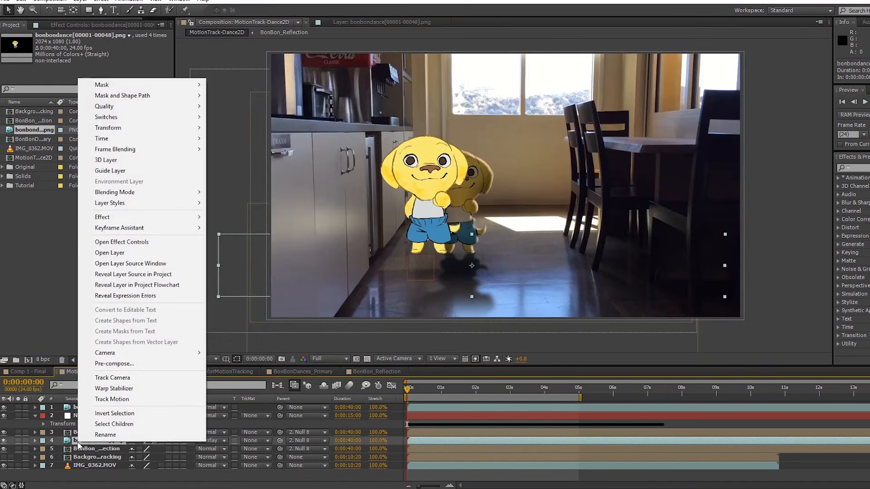
pyautogui.click(105, 434)
pyautogui.write('SHAD')
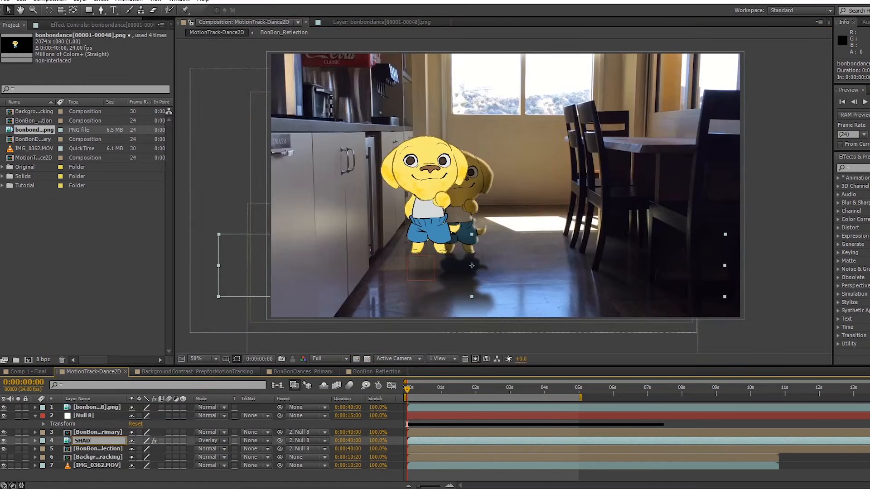
pyautogui.write('OW')
pyautogui.press('Return')
# Rename the newly added character layer to SHADOW2 and place it directly below the SHADOW layer
pyautogui.click(104, 407)
pyautogui.rightClick(94, 409)
pyautogui.click(144, 398)
pyautogui.write('SHADOW2')
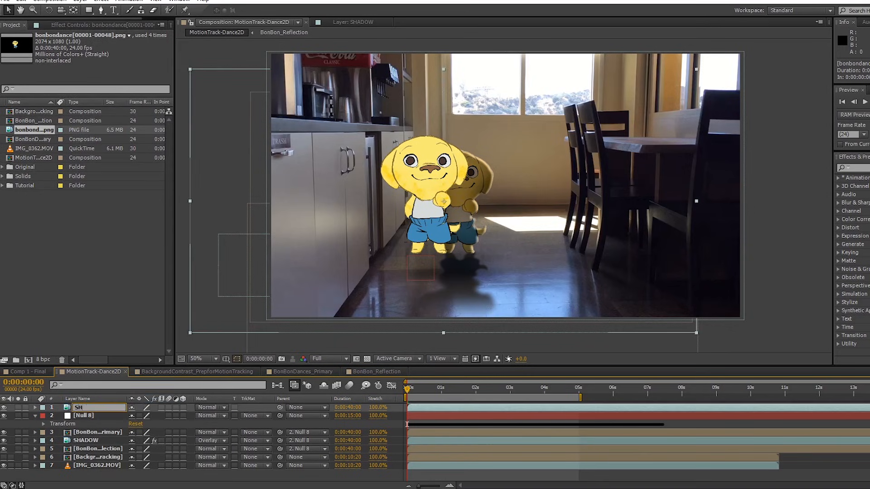
pyautogui.press('Return')
pyautogui.moveTo(106, 407); pyautogui.dragTo(107, 442)
pyautogui.moveTo(516, 185); pyautogui.dragTo(504, 197)
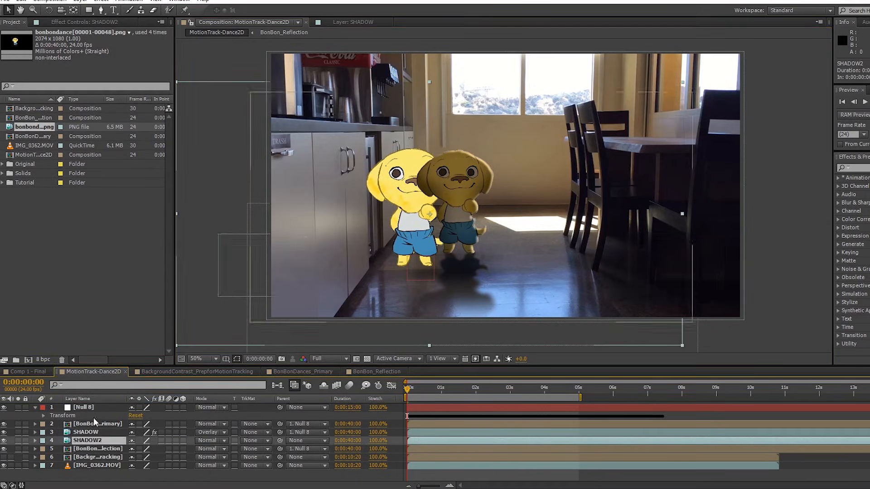
# Copy the Hue/Saturation and Fast Blur effects from SHADOW to SHADOW2
pyautogui.click(83, 432)
pyautogui.click(81, 22)
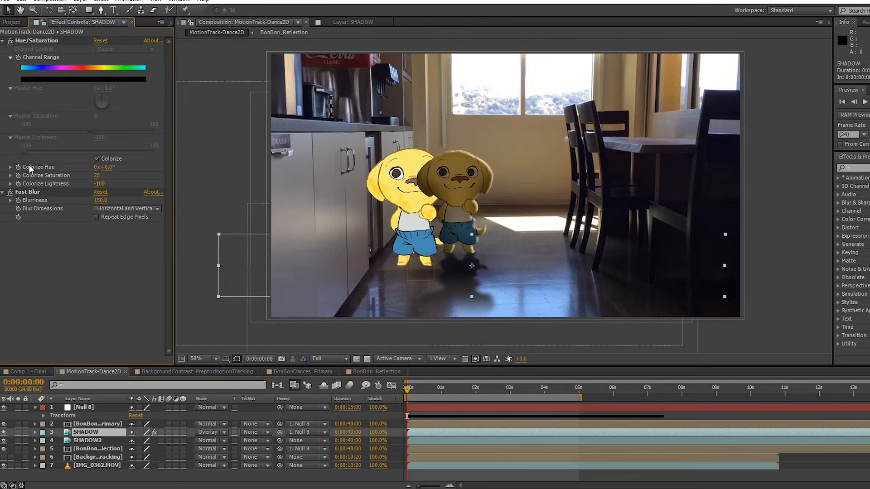
pyautogui.click(28, 192)
pyautogui.keyDown('shift'); pyautogui.click(28, 40); pyautogui.keyUp('shift')
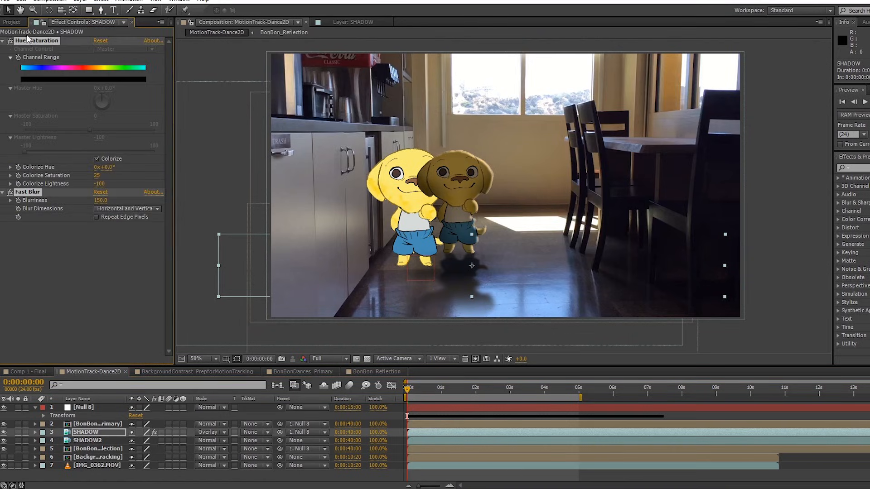
pyautogui.hotkey('ctrl', 'c')
pyautogui.click(107, 441)
pyautogui.hotkey('ctrl', 'v')
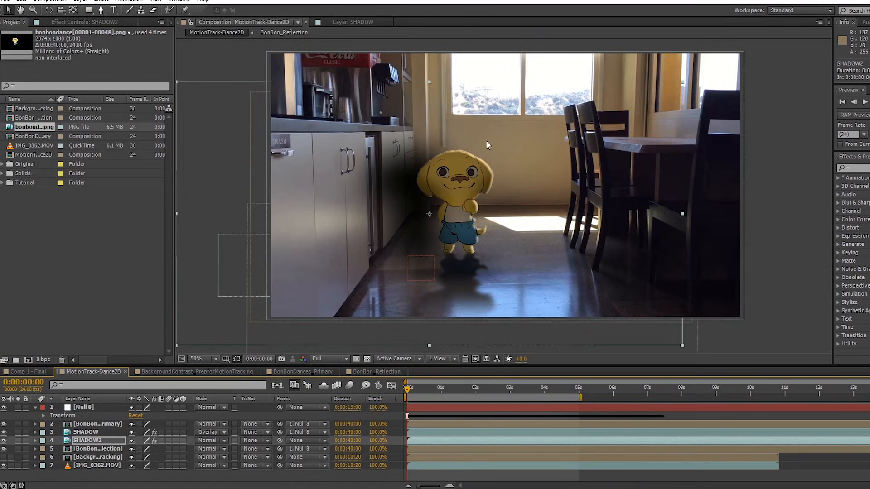
# Scale SHADOW2 to 77%, move it onto the cabinet doors at about 358, 768, and set its blending mode to Overlay
pyautogui.moveTo(681, 82); pyautogui.dragTo(624, 112)
pyautogui.moveTo(474, 190); pyautogui.dragTo(410, 215)
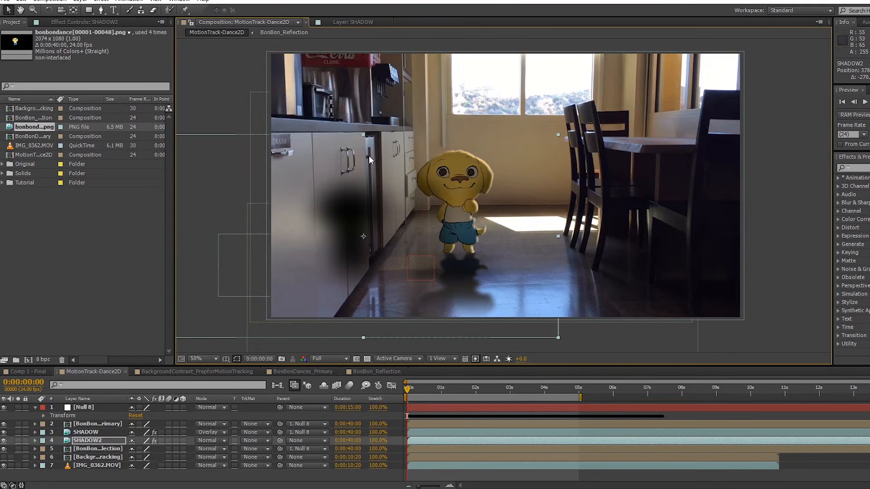
pyautogui.click(210, 442)
pyautogui.click(259, 191)
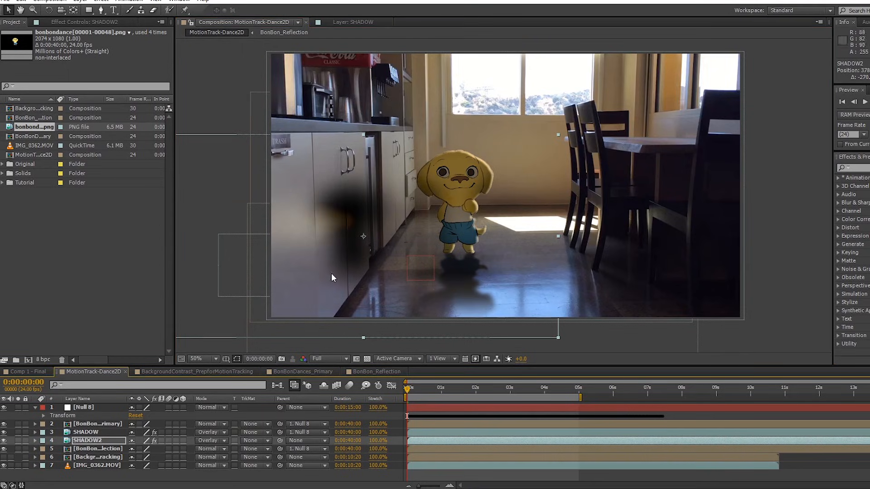
pyautogui.moveTo(370, 242)
pyautogui.mouseDown()
pyautogui.moveTo(369, 235)
pyautogui.moveTo(369, 244)
pyautogui.mouseUp()
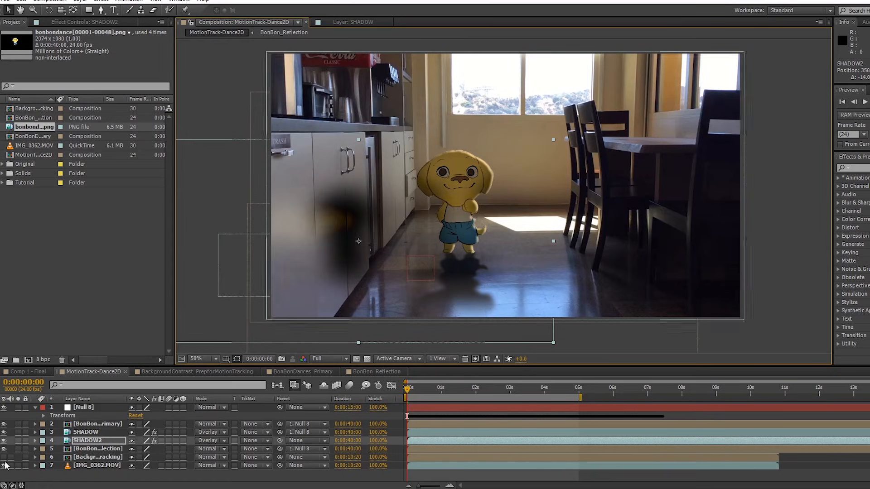
# Lower SHADOW2's Opacity to 30% and preview the composition
pyautogui.click(35, 440)
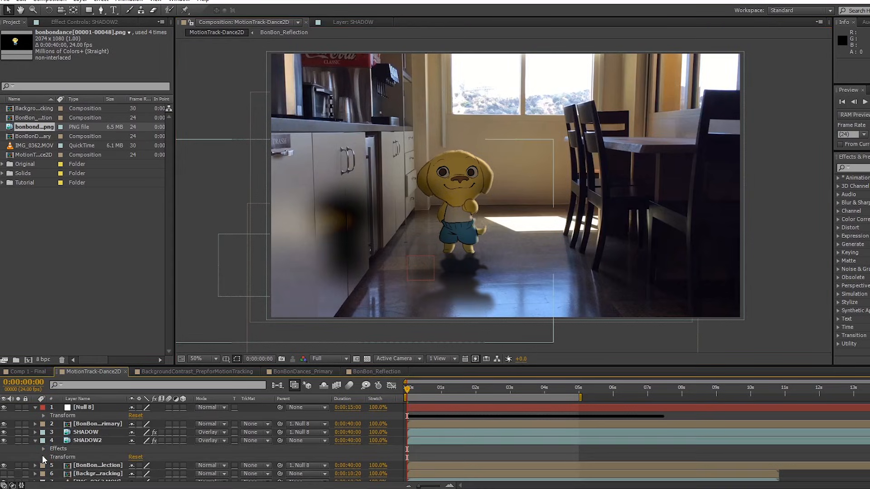
pyautogui.click(43, 457)
pyautogui.scroll(-2, 61, 454)
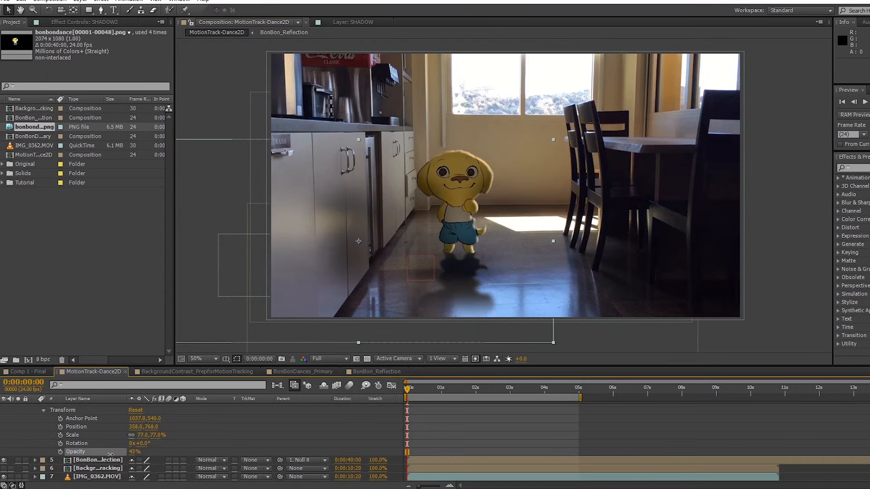
pyautogui.moveTo(106, 454); pyautogui.dragTo(103, 457)
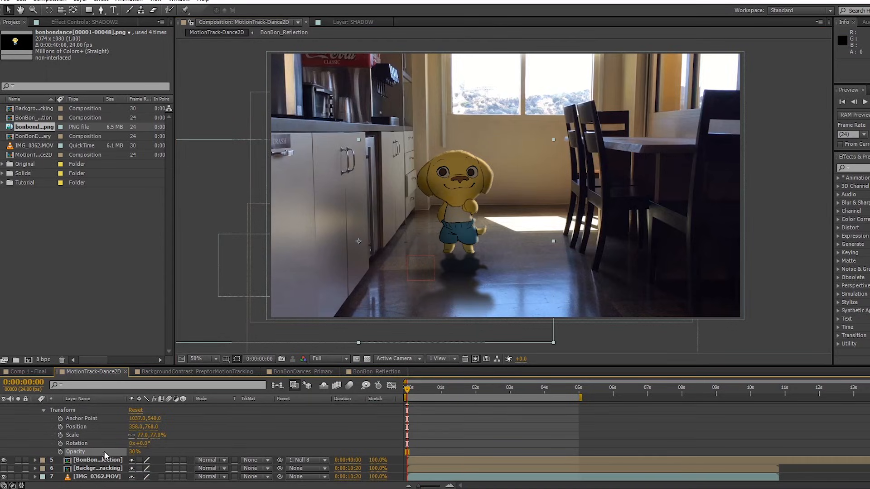
pyautogui.click(215, 336)
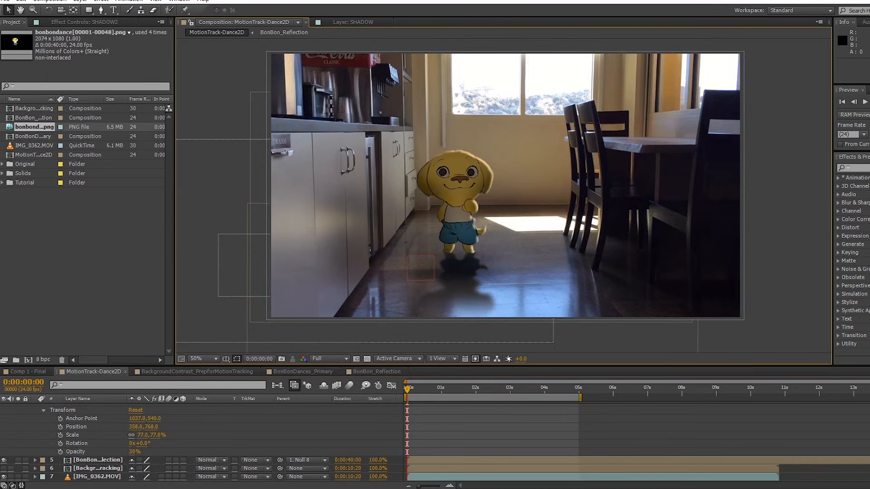
pyautogui.press('KP_0')
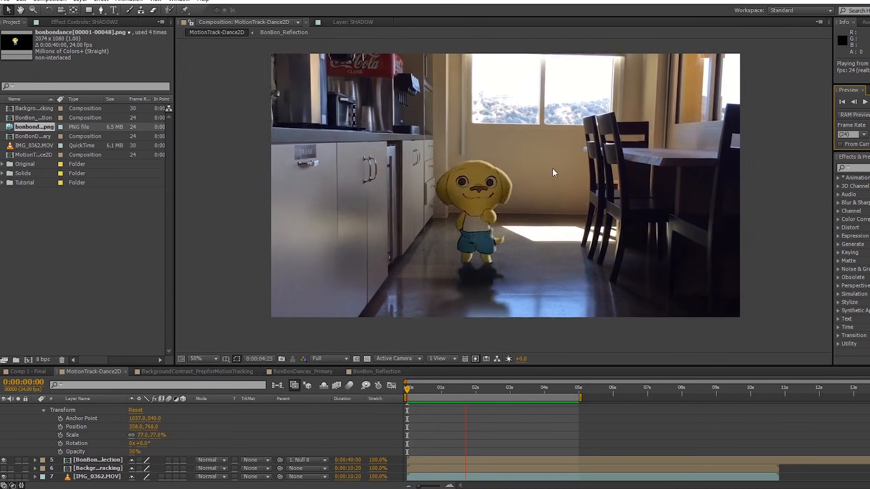
pyautogui.press('space')
# Collapse SHADOW2's properties and duplicate the BonBonDances_Primary layer
pyautogui.scroll(5, 229, 431)
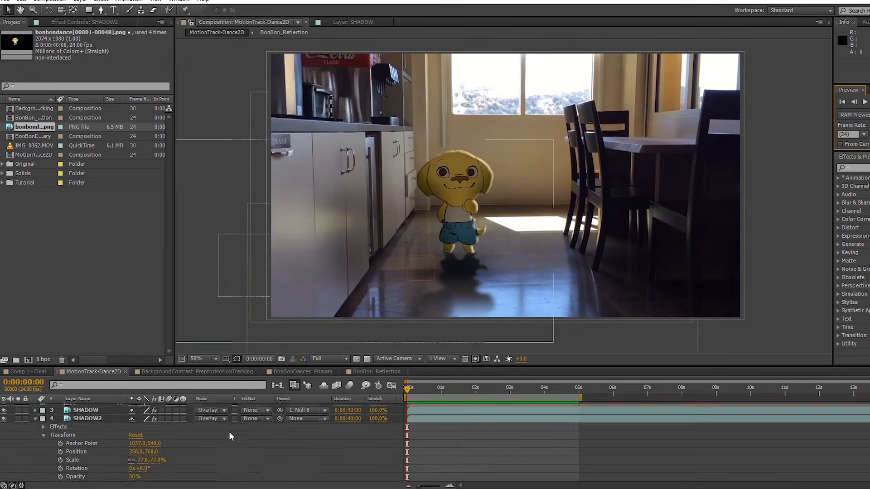
pyautogui.click(109, 422)
pyautogui.scroll(2, 460, 207)
pyautogui.scroll(-2, 465, 232)
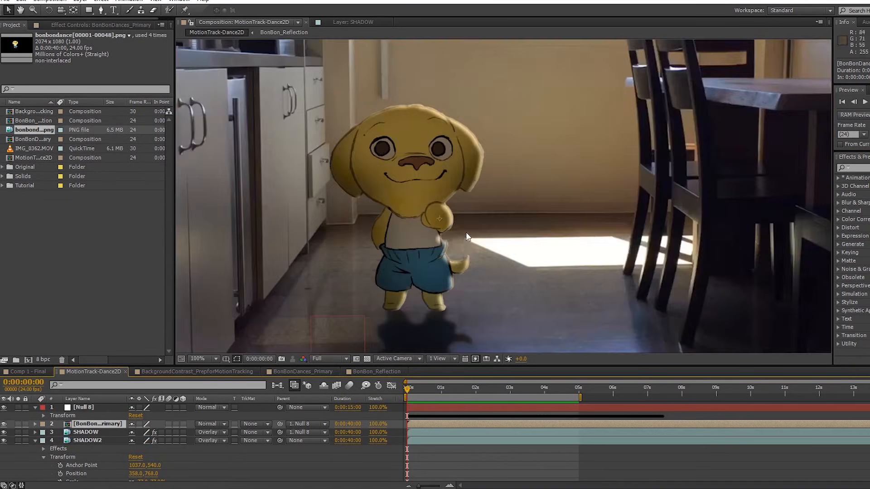
pyautogui.click(36, 440)
pyautogui.hotkey('ctrl', 'd')
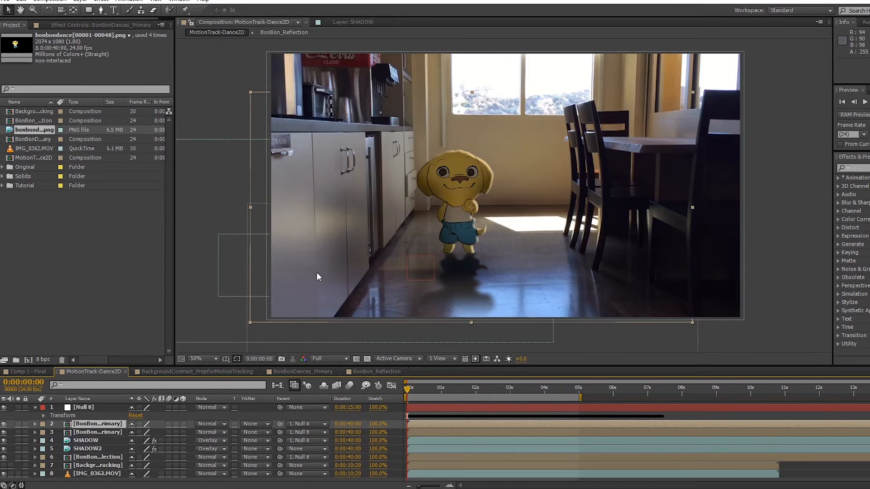
# Set the blending mode of the upper BonBonDances_Primary duplicate to Lighten
pyautogui.press('.')
pyautogui.press(',')
pyautogui.click(211, 422)
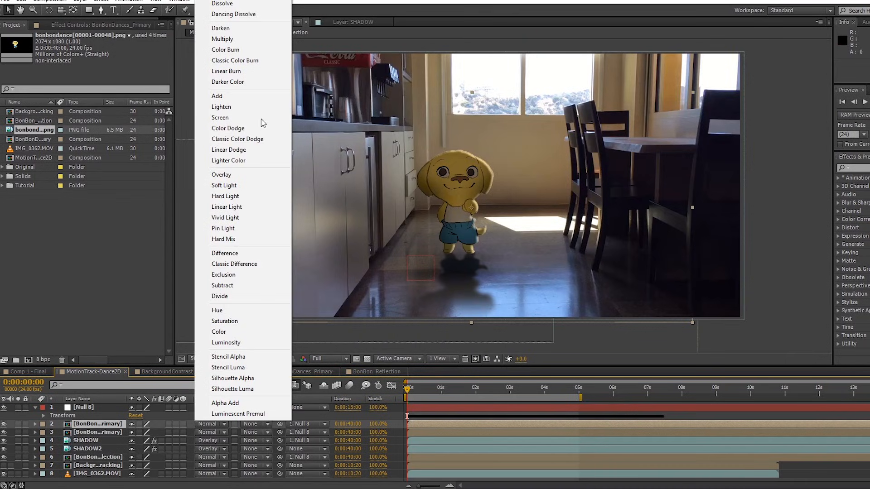
pyautogui.click(243, 107)
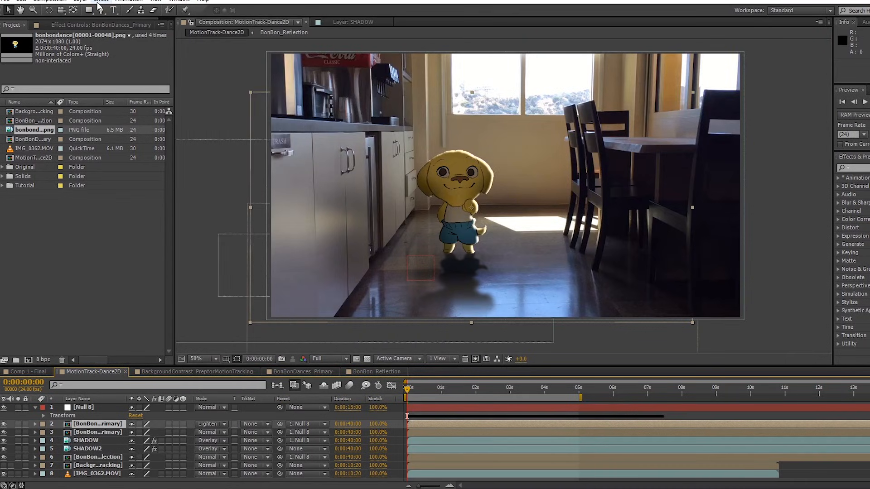
pyautogui.moveTo(253, 131); pyautogui.dragTo(153, 169)
pyautogui.moveTo(362, 197); pyautogui.dragTo(383, 179)
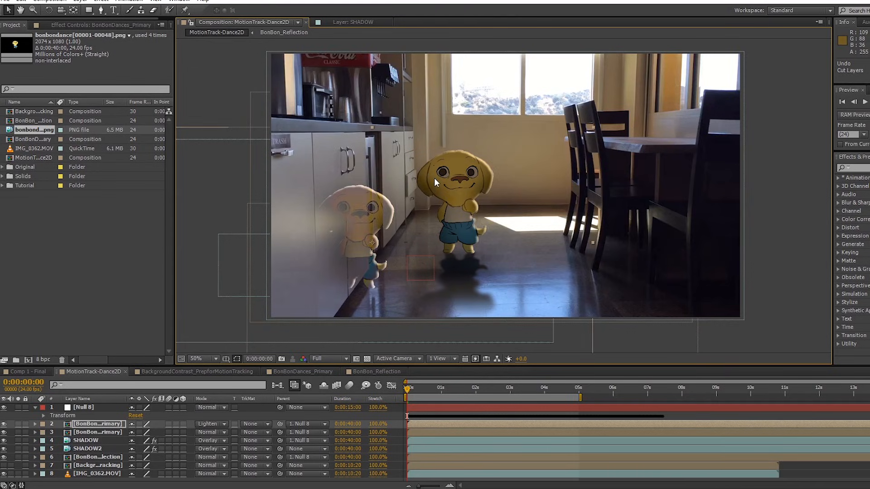
pyautogui.hotkey('ctrl', 'z')
# Apply a Fast Blur effect with a Blurriness of 62 to the upper BonBonDances_Primary layer
pyautogui.click(111, 3)
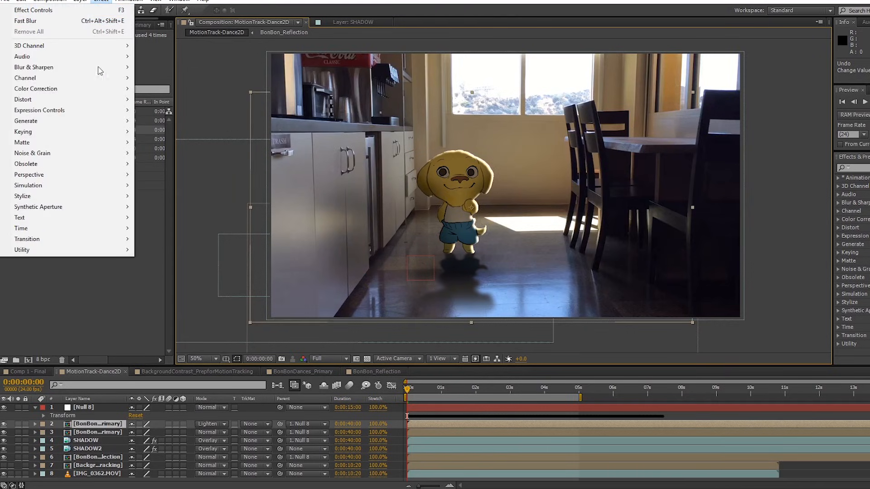
pyautogui.moveTo(98, 67)
pyautogui.click(163, 174)
pyautogui.moveTo(105, 52); pyautogui.dragTo(115, 54)
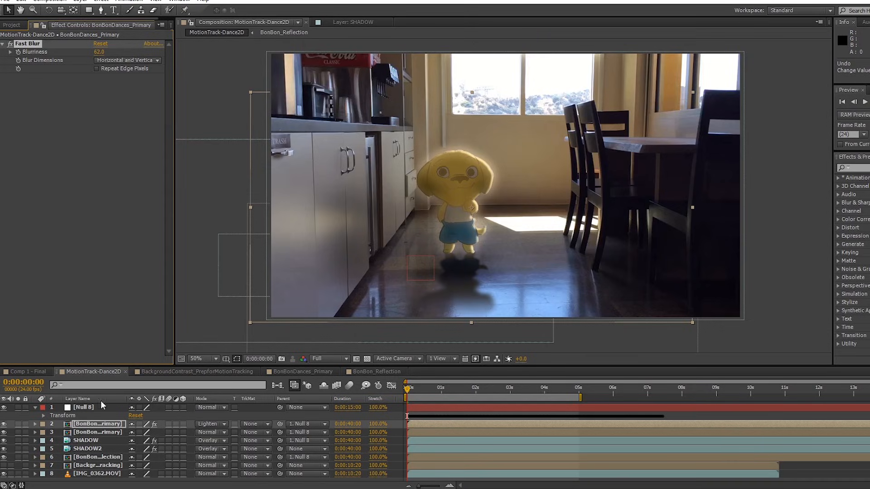
# Compare the blurred duplicate with and without its layer styles, and leave the layer styles turned off
pyautogui.click(33, 423)
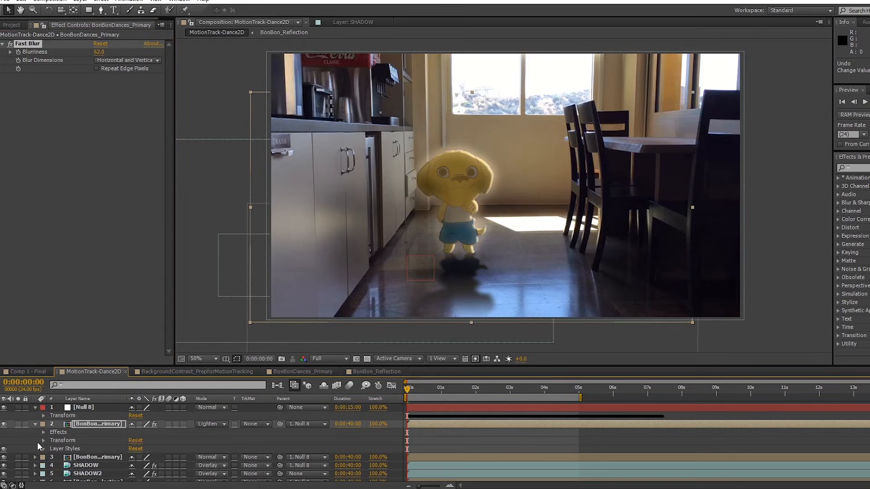
pyautogui.click(3, 449)
pyautogui.click(3, 449)
pyautogui.click(4, 449)
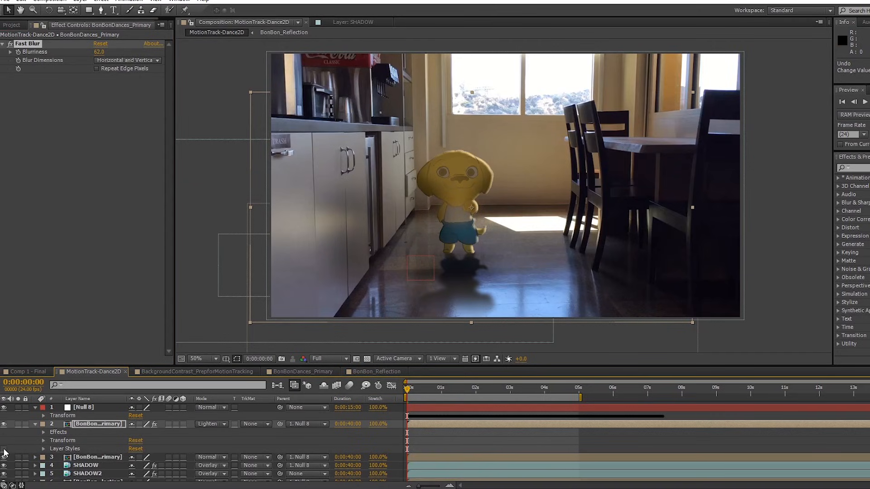
pyautogui.click(3, 448)
pyautogui.click(3, 448)
pyautogui.click(3, 448)
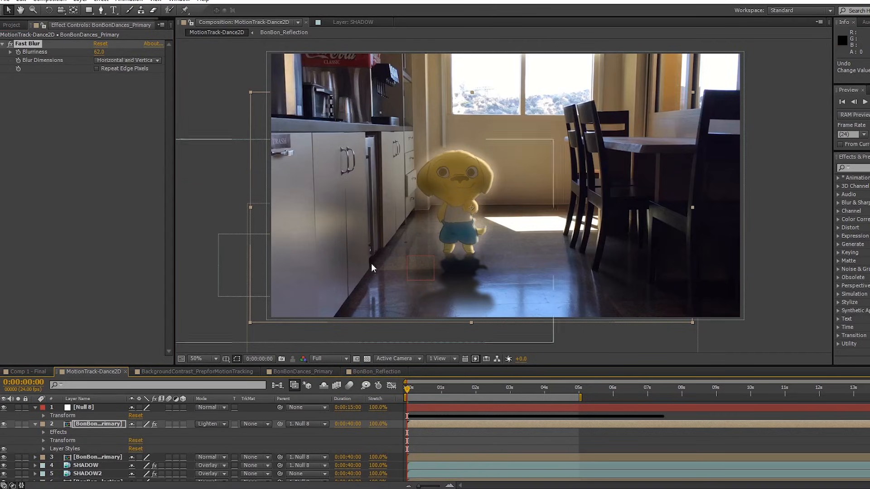
pyautogui.click(4, 448)
pyautogui.click(4, 448)
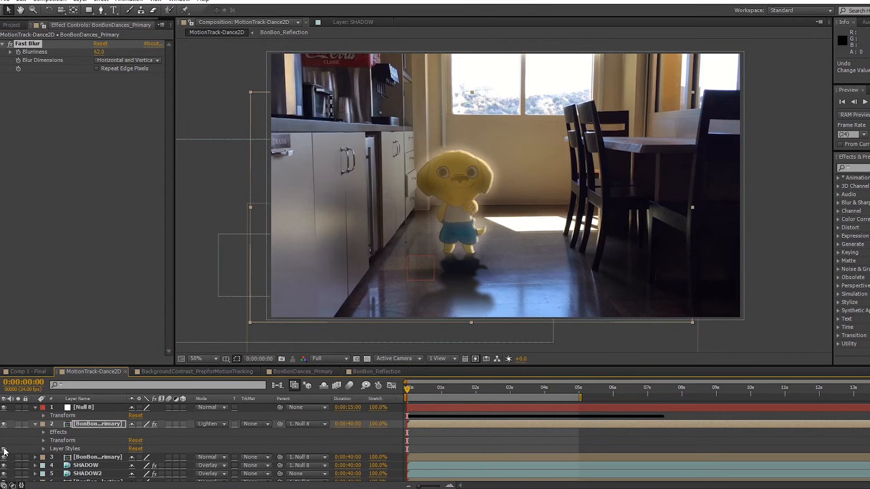
pyautogui.click(4, 448)
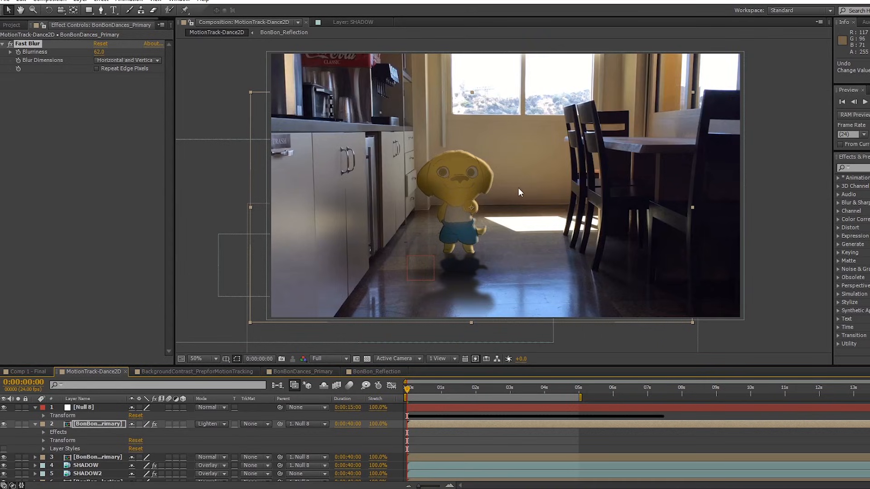
pyautogui.click(44, 449)
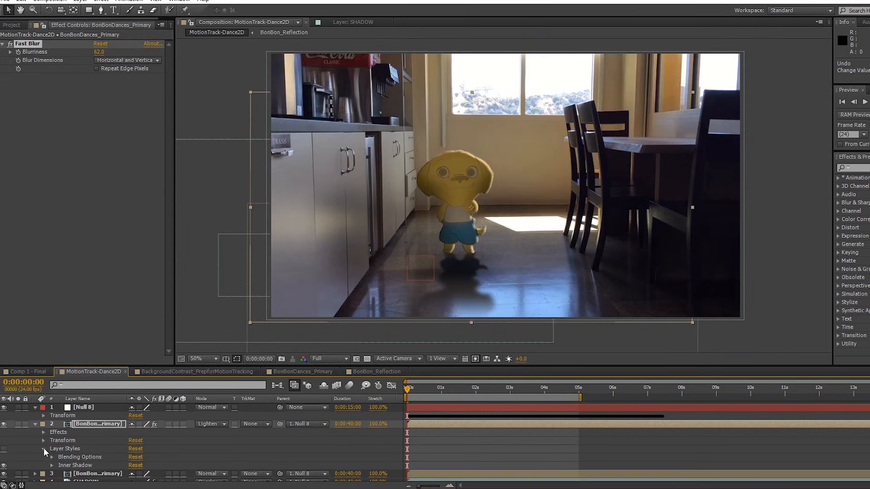
pyautogui.click(43, 448)
# Lower the blurred duplicate's Opacity to 45%
pyautogui.click(43, 432)
pyautogui.click(44, 433)
pyautogui.click(43, 440)
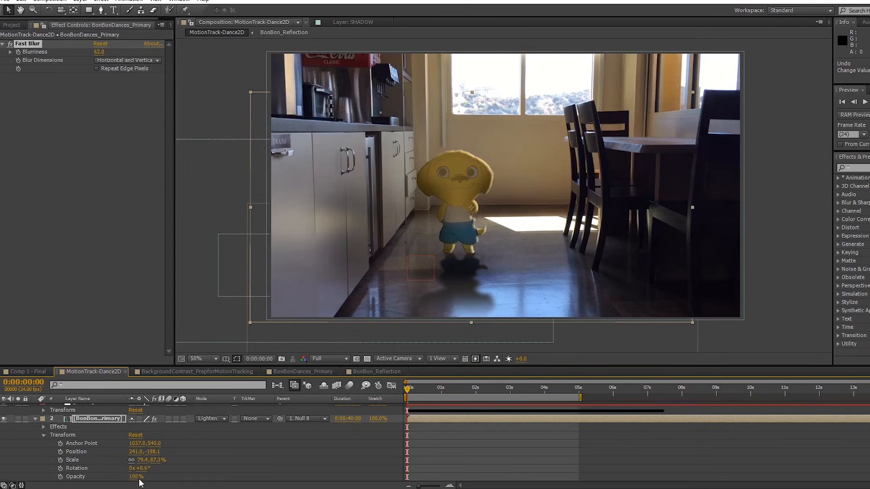
pyautogui.click(119, 479)
pyautogui.moveTo(119, 479); pyautogui.dragTo(109, 480)
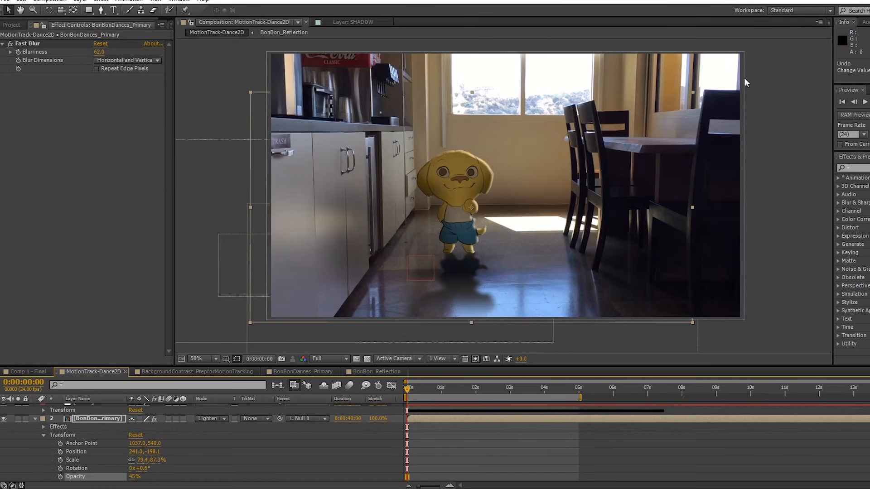
# Preview MotionTrack-Dance2D, scrub through the first seconds of the dance and return to the first frame
pyautogui.click(597, 137)
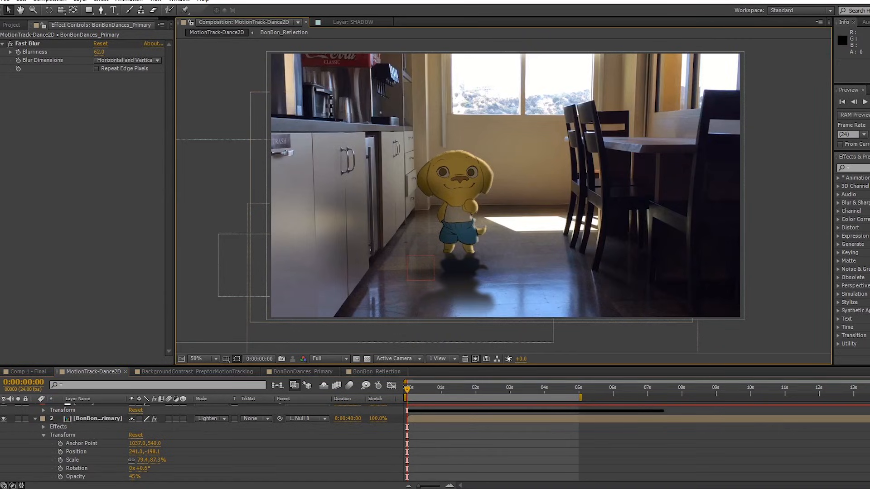
pyautogui.press('KP_0')
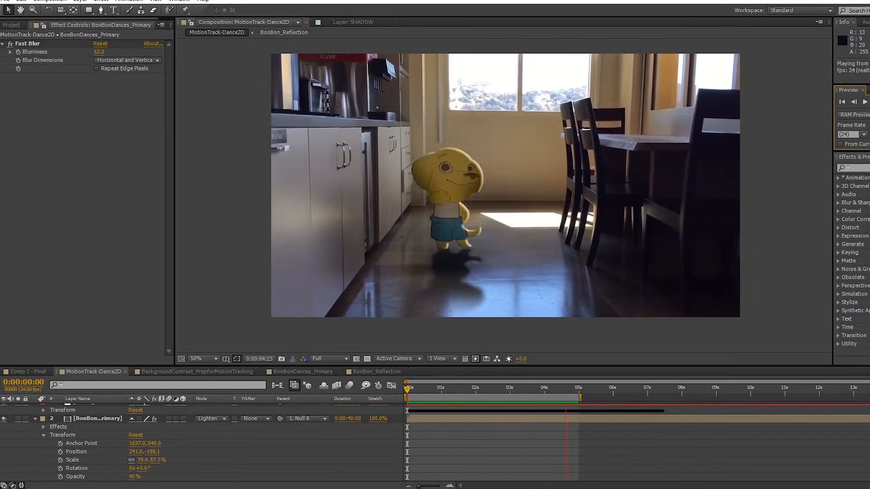
pyautogui.press('space')
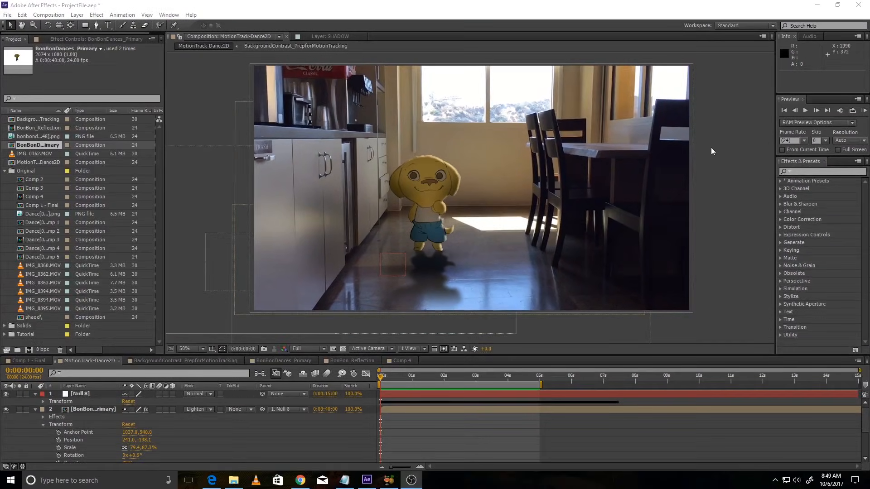
pyautogui.press('KP_0')
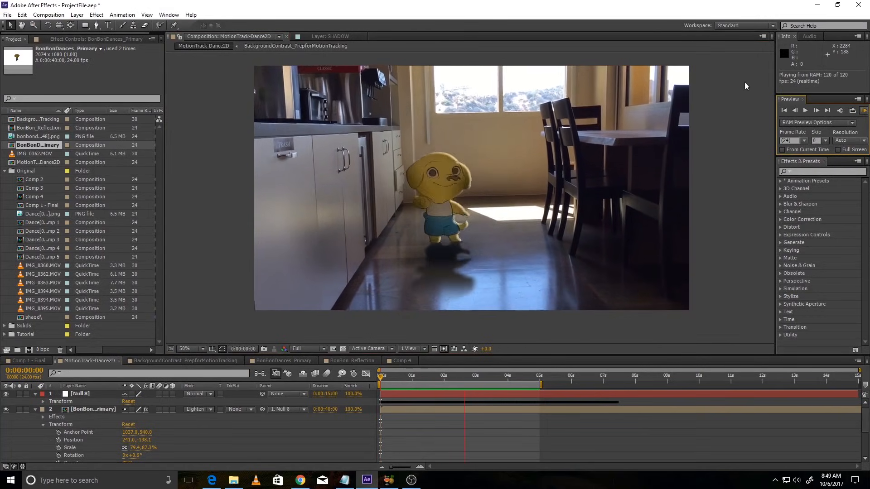
pyautogui.click(863, 110)
pyautogui.moveTo(408, 379); pyautogui.dragTo(453, 379)
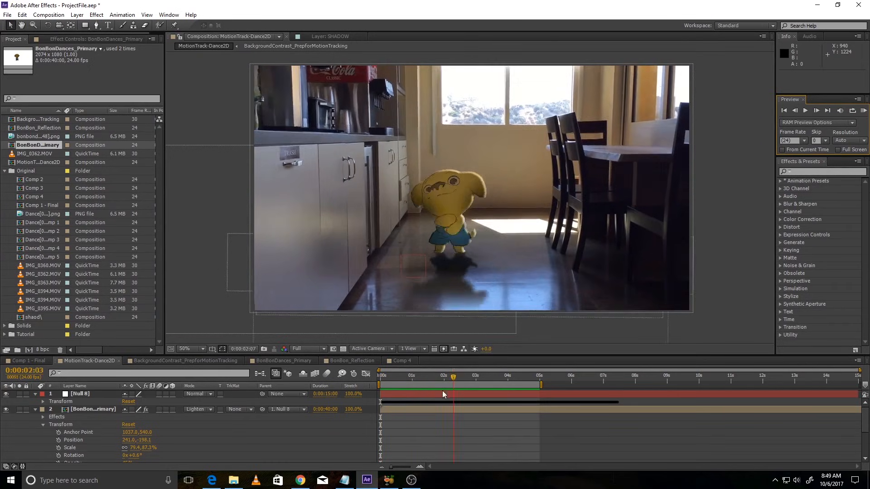
pyautogui.press('Home')
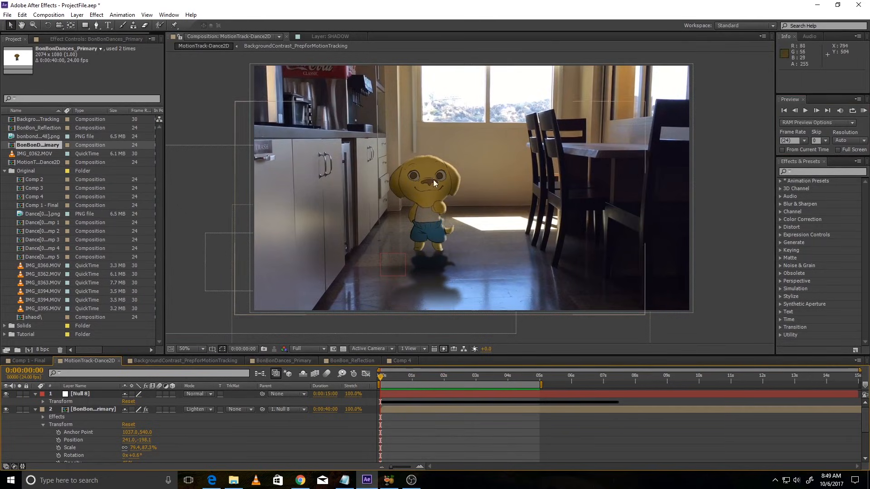
# Open the BonBonDances_Primary composition, make the Lighten blue solid visible and move it to about 391, 428
pyautogui.doubleClick(91, 409)
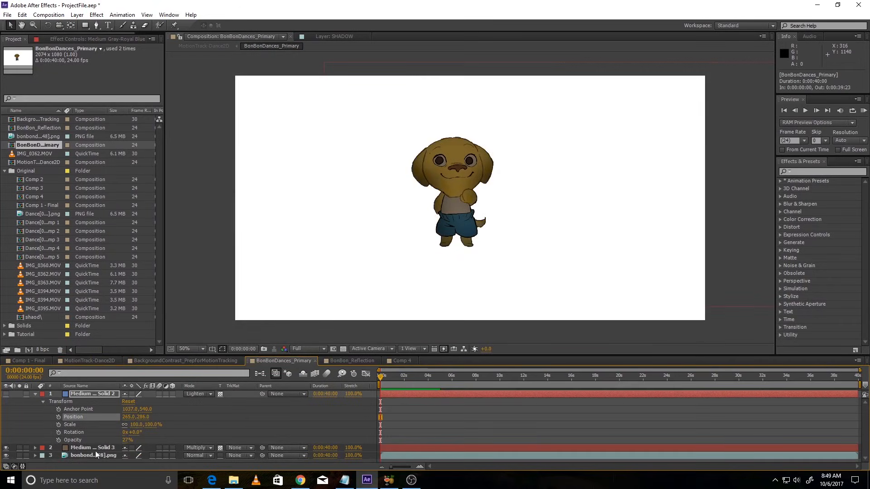
pyautogui.click(6, 394)
pyautogui.moveTo(463, 170); pyautogui.dragTo(491, 202)
# Draw a closed five-point Pen mask on the blue solid, curving across the character's face and enclosing the area beside its head
pyautogui.click(96, 25)
pyautogui.moveTo(464, 114)
pyautogui.mouseDown()
pyautogui.moveTo(459, 158)
pyautogui.moveTo(427, 223)
pyautogui.mouseUp()
pyautogui.click(369, 221)
pyautogui.click(340, 148)
pyautogui.click(356, 106)
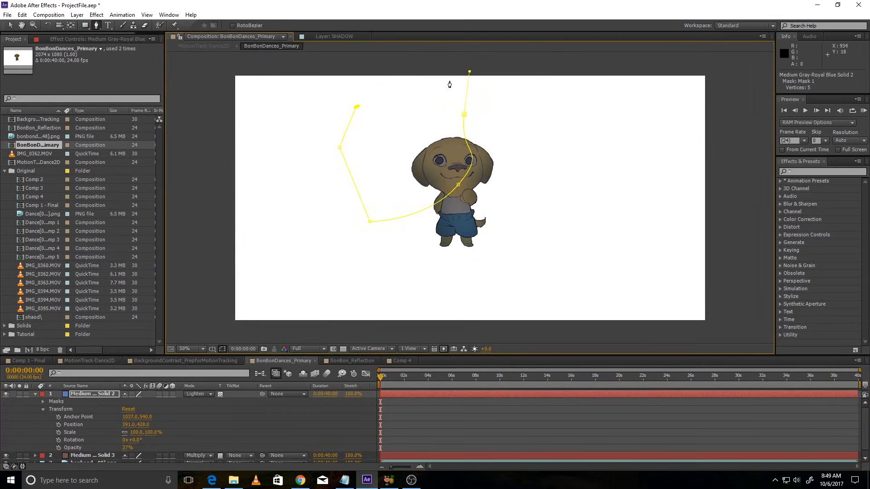
pyautogui.click(464, 115)
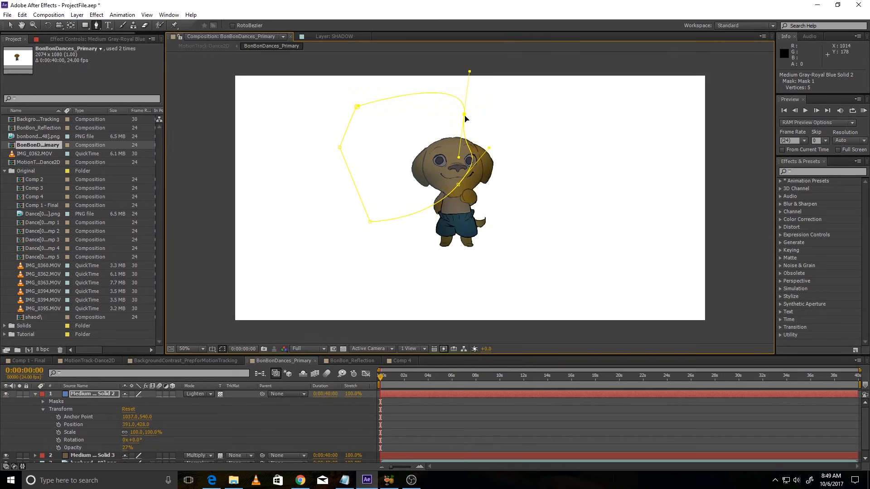
# Increase the Mask Feather of Mask 1 on the blue solid to soften the light's edge
pyautogui.click(43, 401)
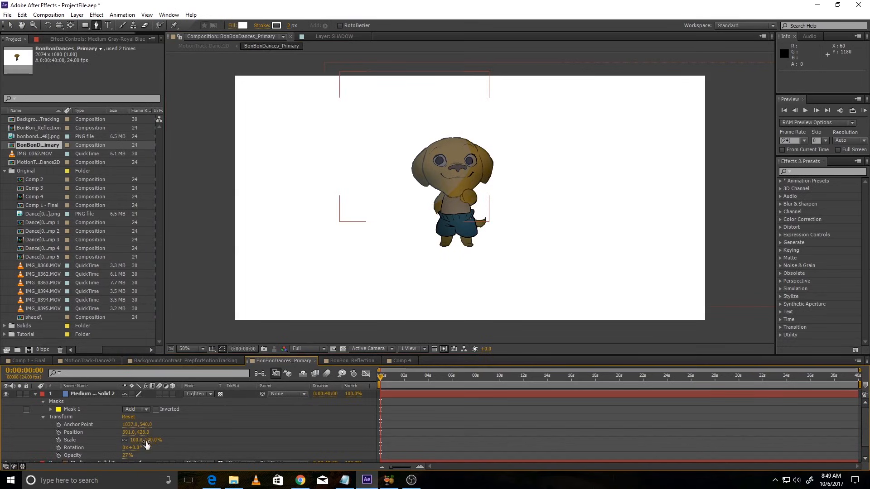
pyautogui.click(50, 410)
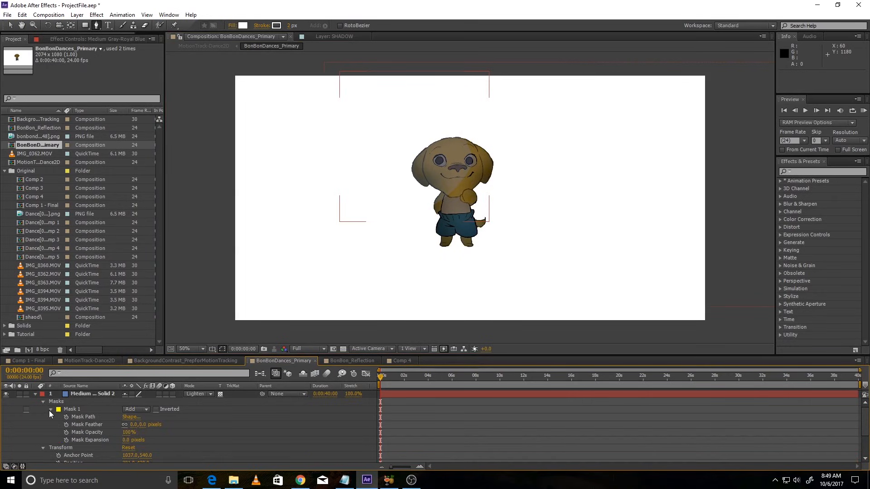
pyautogui.moveTo(142, 427); pyautogui.dragTo(209, 426)
# Look at Comp 1 - Final for reference and preview the updated lighting in MotionTrack-Dance2D
pyautogui.click(28, 361)
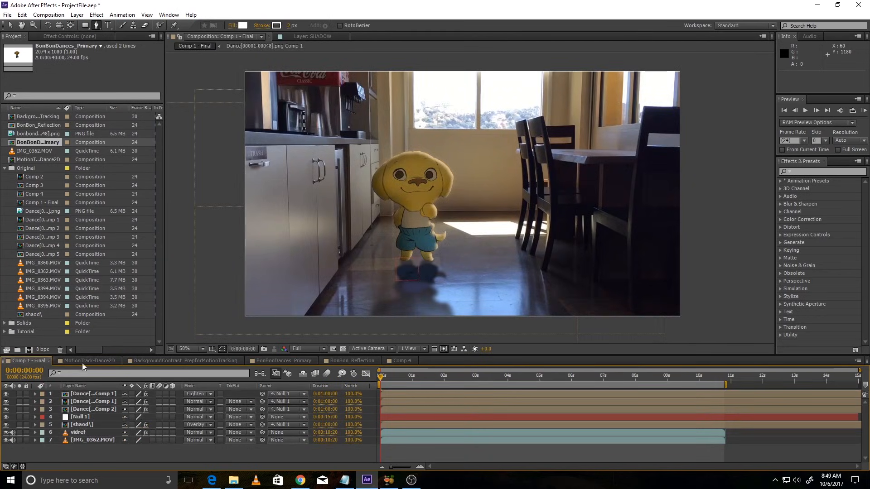
pyautogui.click(82, 362)
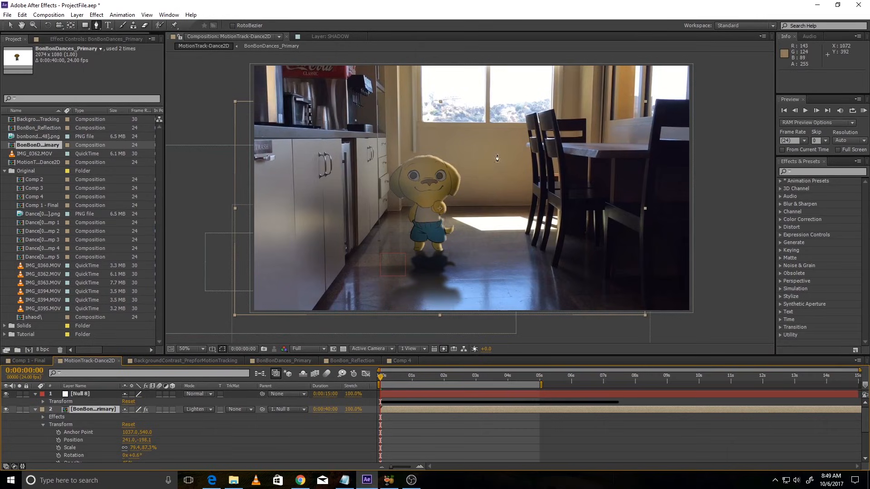
pyautogui.click(863, 110)
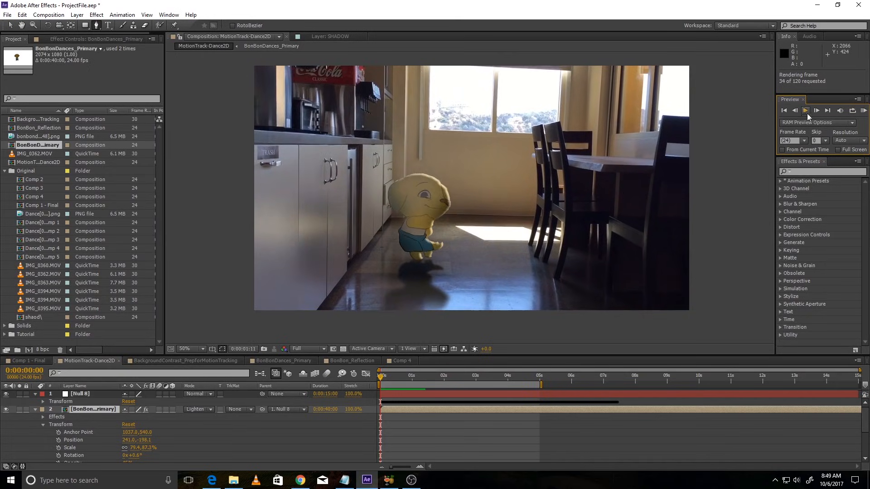
pyautogui.click(863, 111)
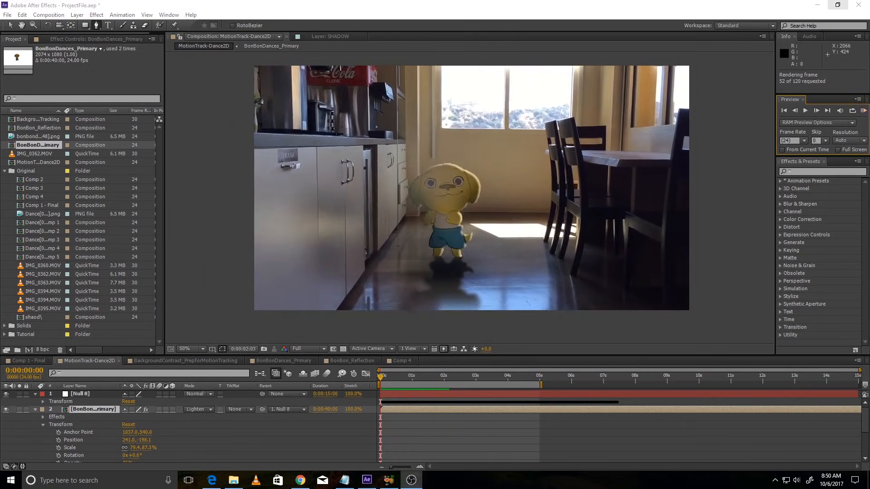
pyautogui.click(481, 373)
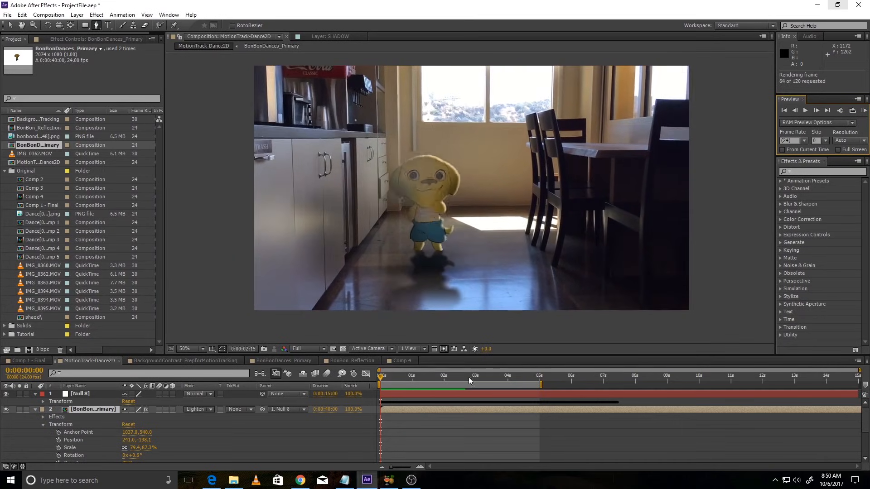
pyautogui.click(438, 384)
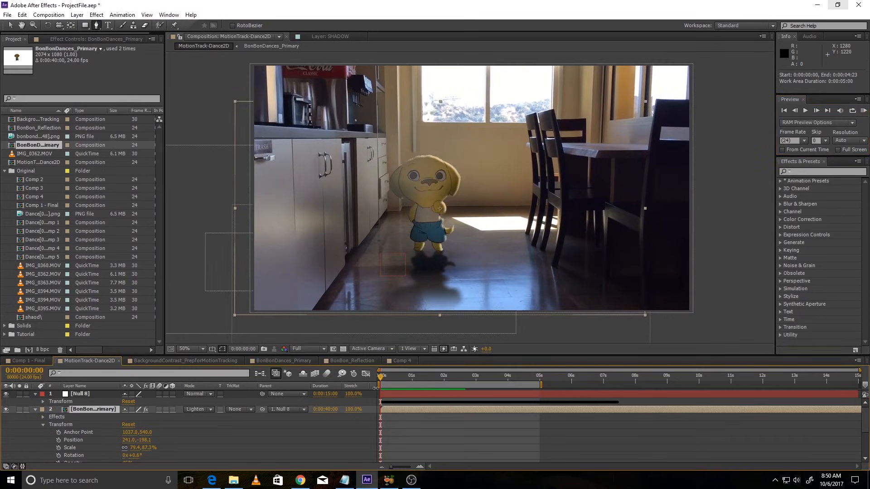
pyautogui.click(863, 110)
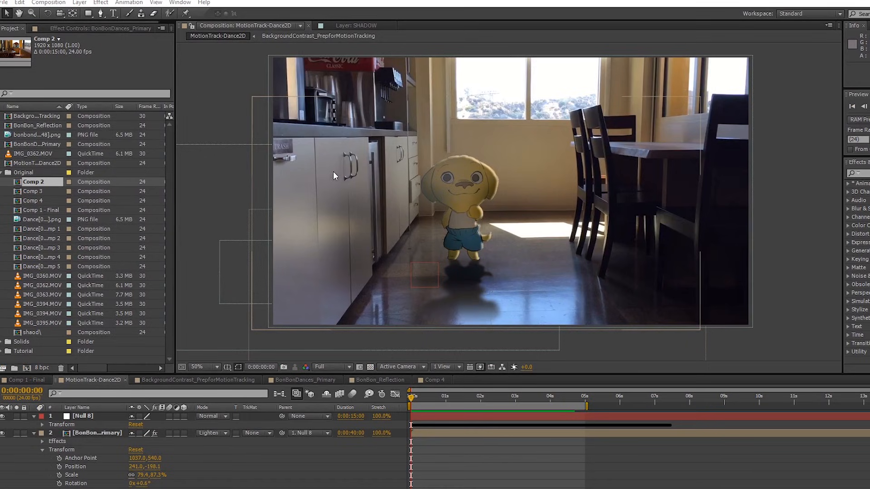
# Open Comp 2 from the Original folder, inspect its nested character composition with the masked solid and return to Comp 2
pyautogui.click(48, 191)
pyautogui.click(45, 183)
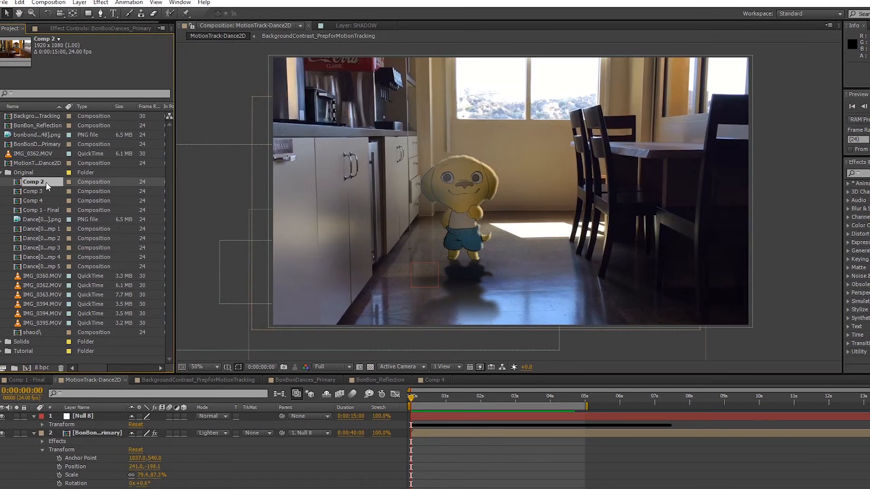
pyautogui.doubleClick(45, 182)
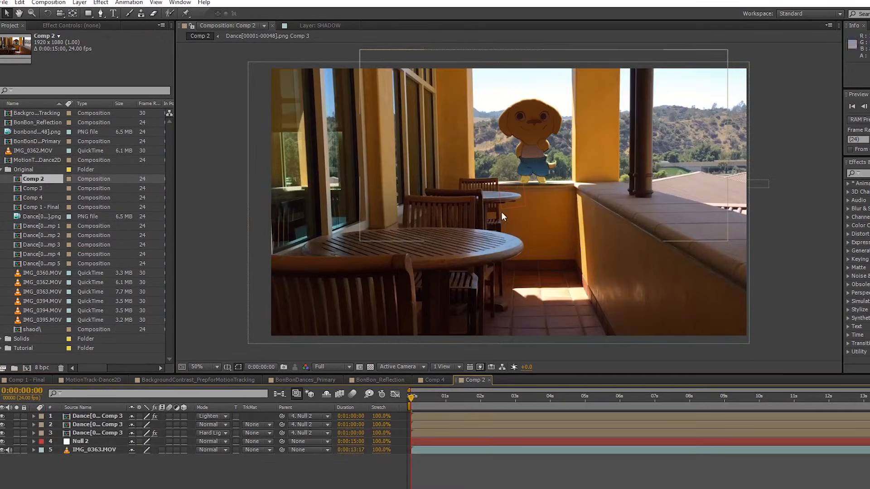
pyautogui.click(90, 433)
pyautogui.click(89, 417)
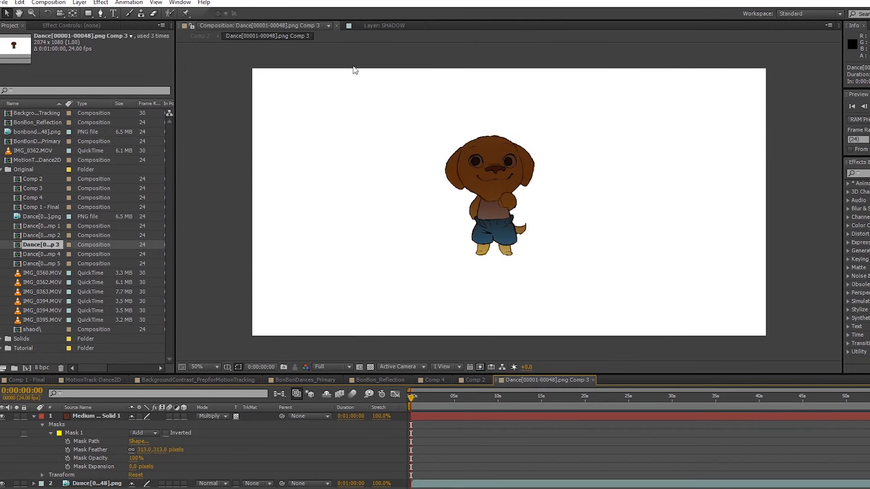
pyautogui.click(472, 380)
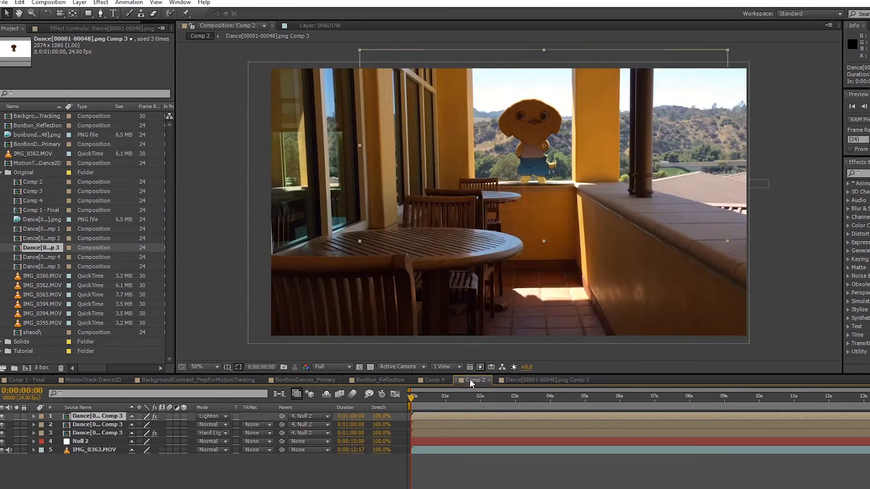
# Open Comp 4 from the Original folder and preview the staircase composite
pyautogui.click(37, 257)
pyautogui.click(38, 192)
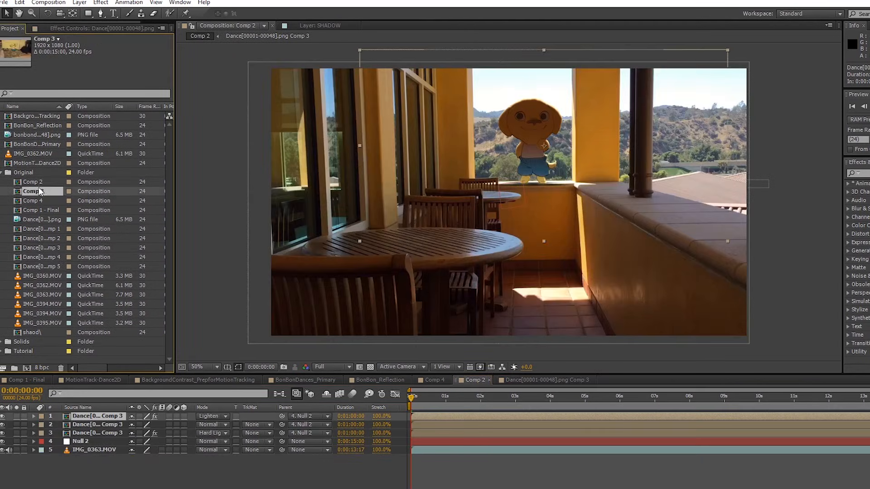
pyautogui.click(38, 201)
pyautogui.doubleClick(37, 200)
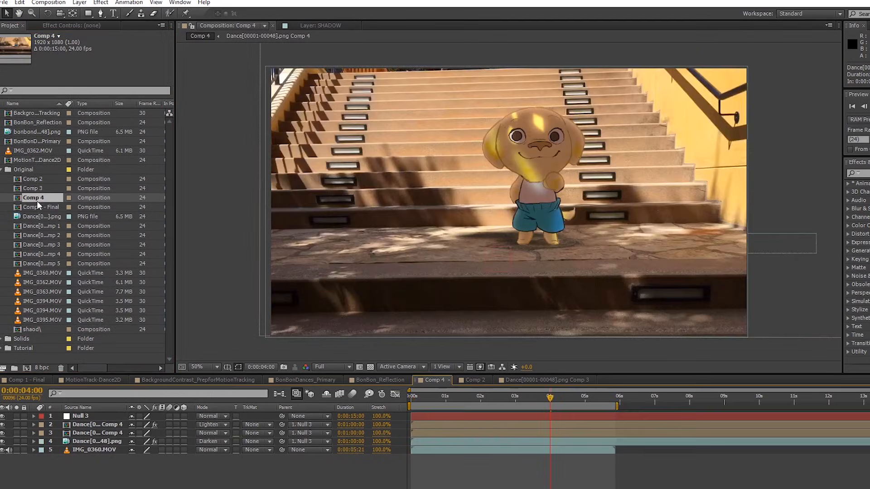
pyautogui.press('KP_0')
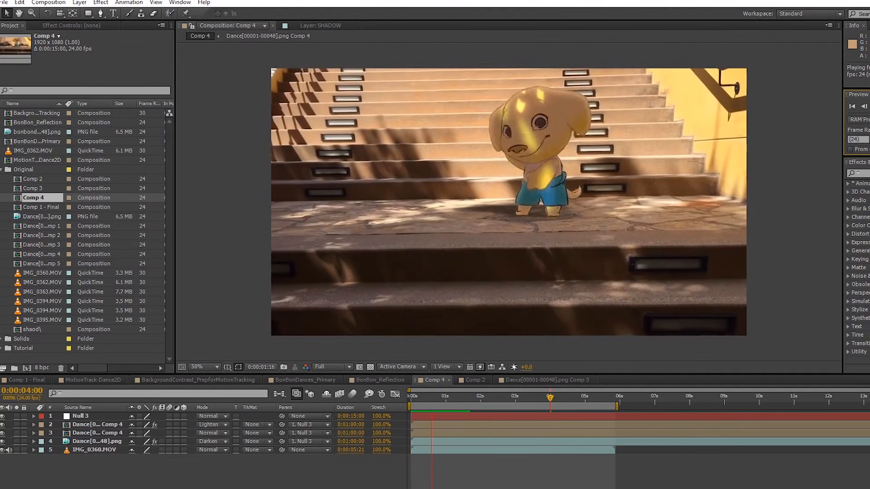
pyautogui.press('space')
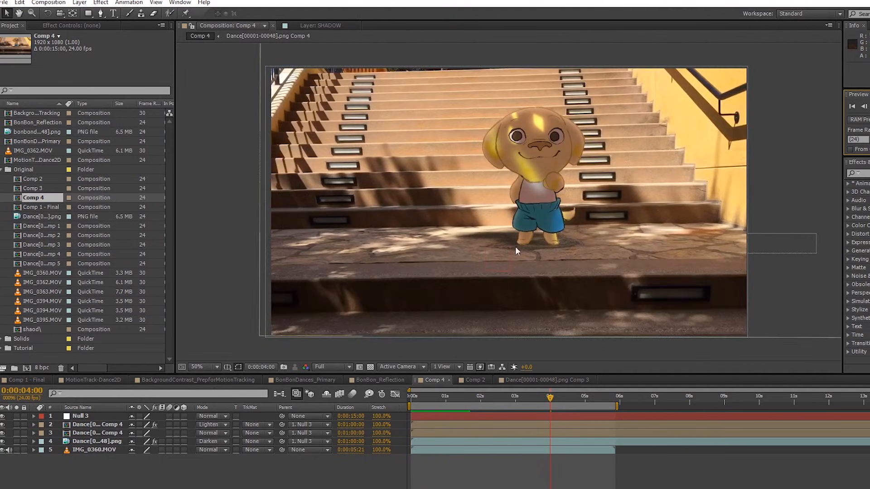
pyautogui.click(93, 425)
pyautogui.click(94, 433)
pyautogui.click(94, 441)
pyautogui.click(95, 433)
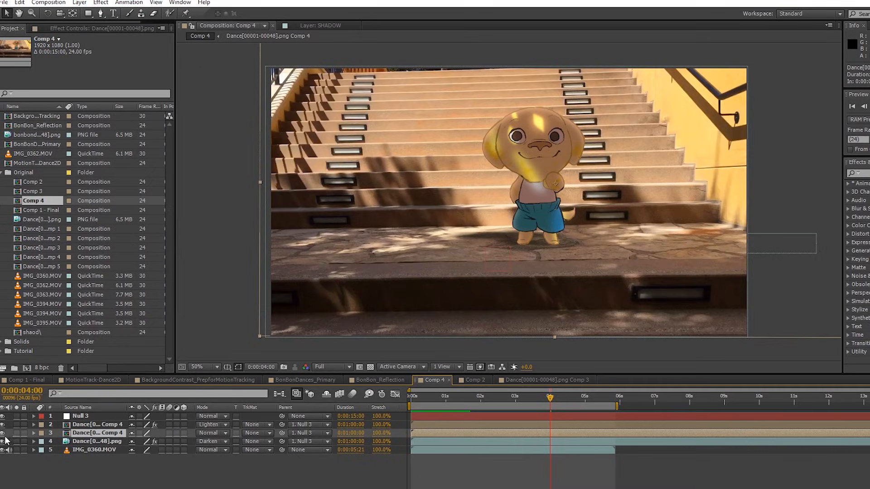
pyautogui.doubleClick(119, 433)
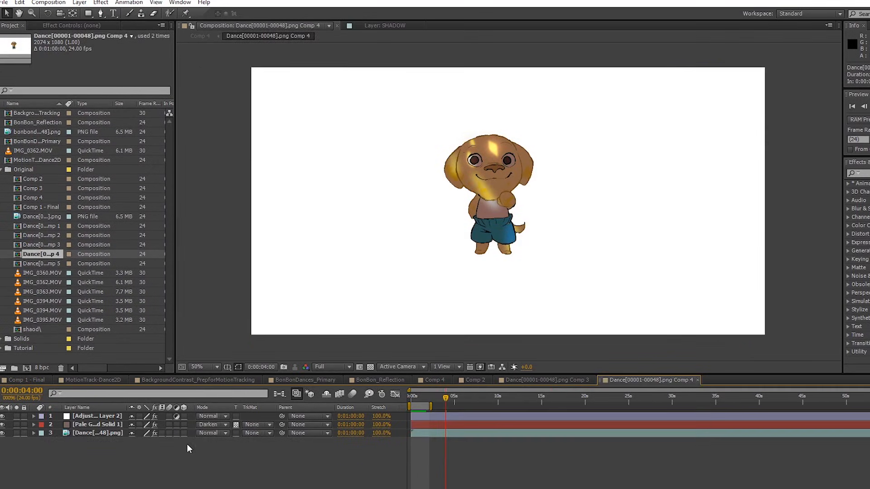
# Review the Glow settings on Adjustment Layer 2, comparing the character with and without it, and leave the layer hidden
pyautogui.click(97, 416)
pyautogui.click(2, 416)
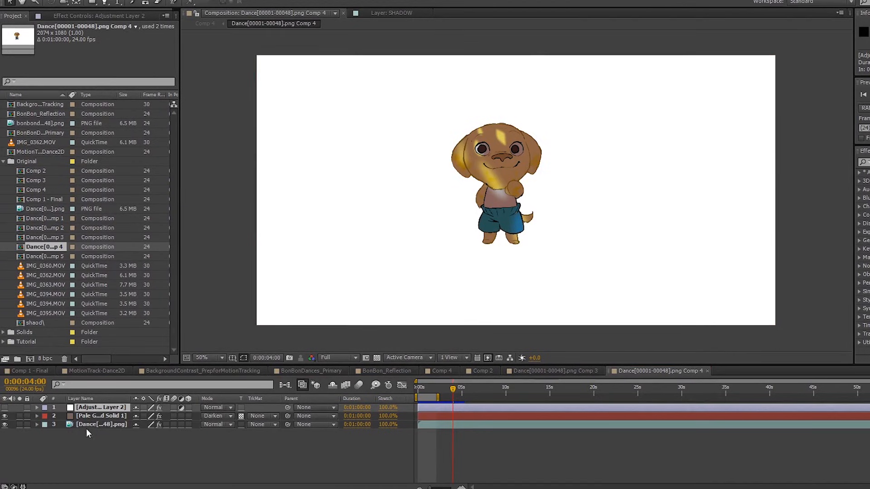
pyautogui.click(4, 408)
pyautogui.press('/')
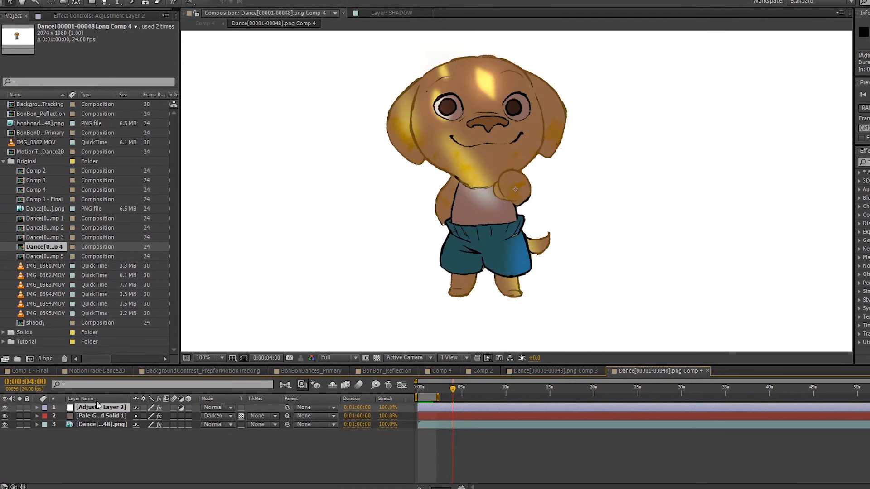
pyautogui.click(84, 15)
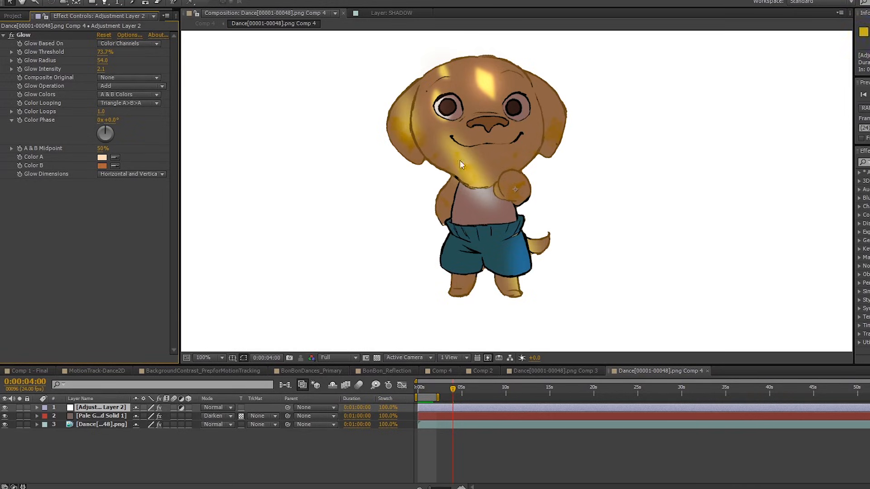
pyautogui.click(5, 408)
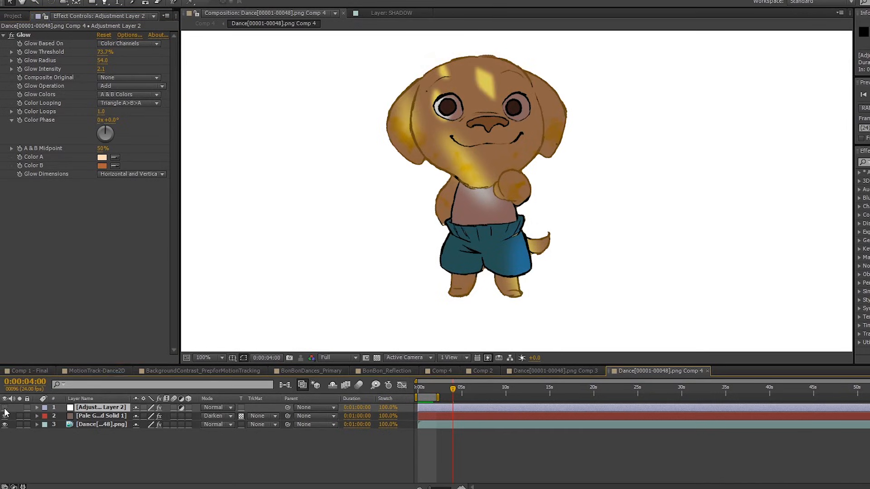
pyautogui.scroll(-2, 539, 132)
# Select Pale Gray-Red Solid 1, toggle its visibility and examine the masked light patches on the character up close
pyautogui.click(101, 417)
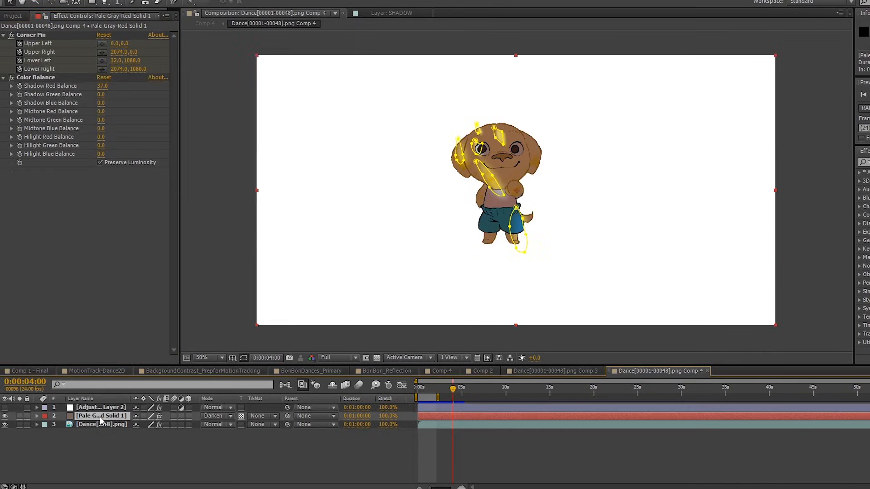
pyautogui.click(5, 416)
pyautogui.click(5, 416)
pyautogui.scroll(2, 585, 95)
pyautogui.scroll(-2, 544, 163)
pyautogui.scroll(2, 396, 172)
pyautogui.scroll(-2, 340, 280)
pyautogui.scroll(2, 475, 153)
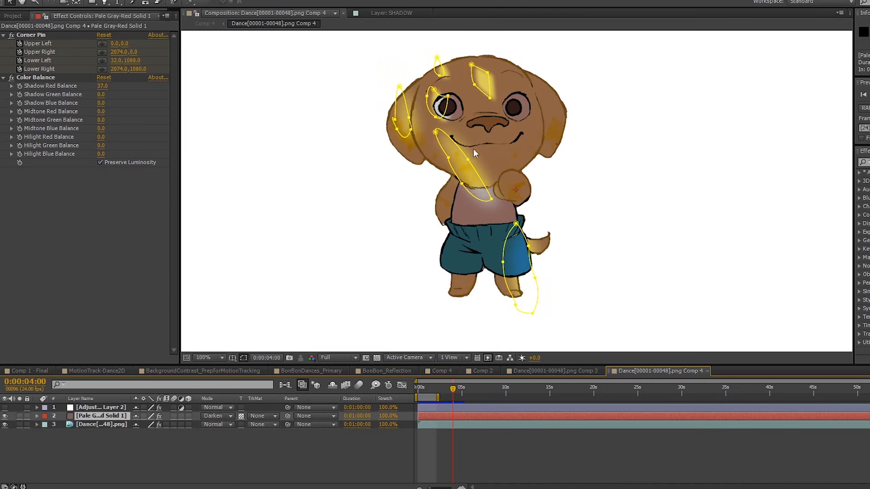
# List the masks of Pale Gray-Red Solid 1, examine their shapes over the character and collapse the layer
pyautogui.click(37, 416)
pyautogui.click(44, 425)
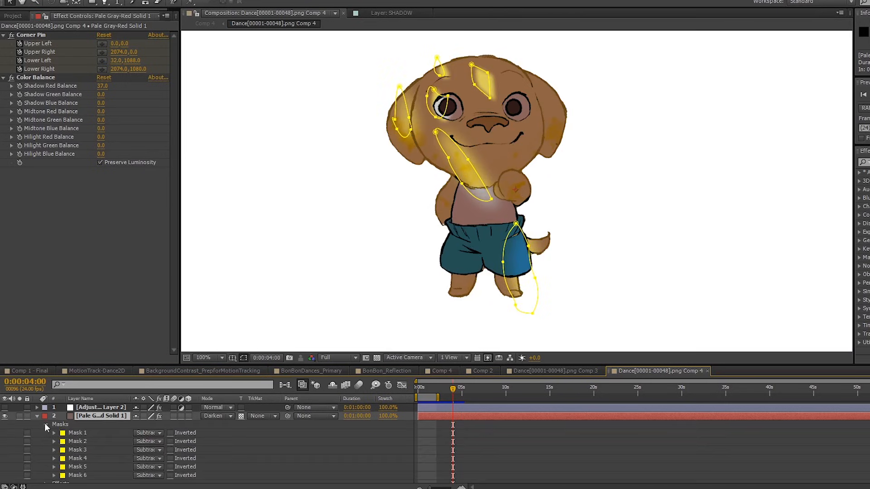
pyautogui.scroll(-2, 290, 184)
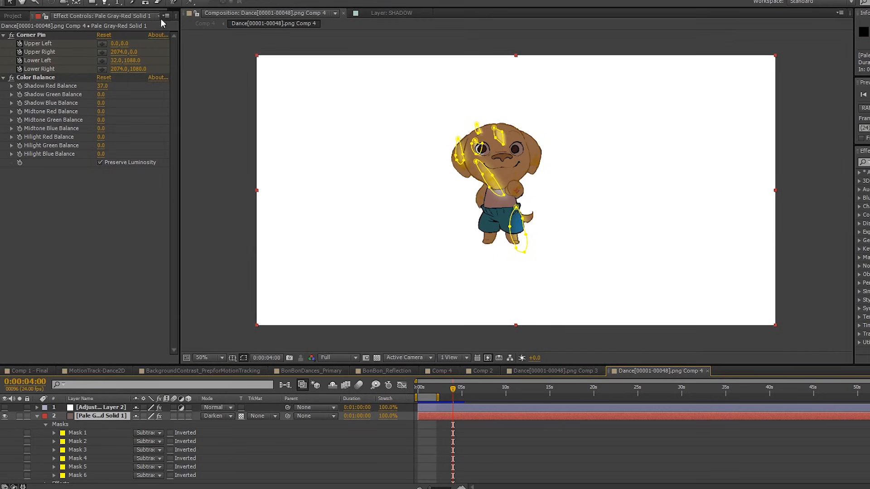
pyautogui.scroll(1, 444, 107)
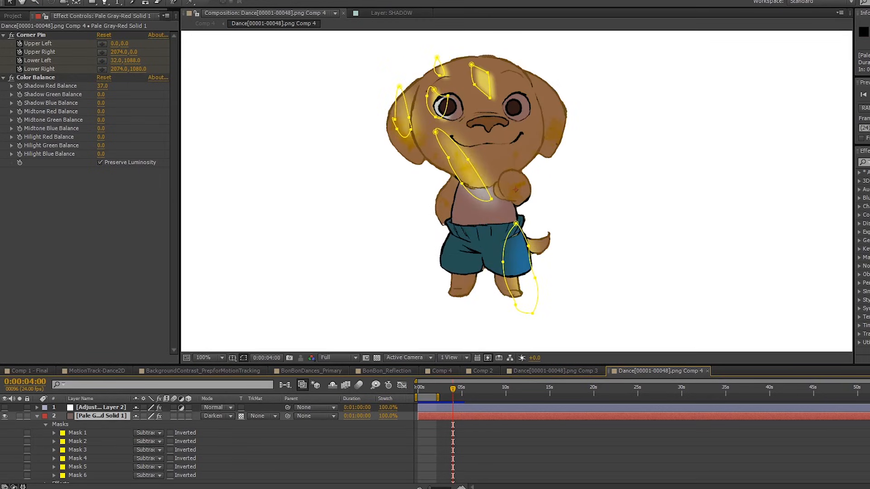
pyautogui.scroll(-2, 368, 168)
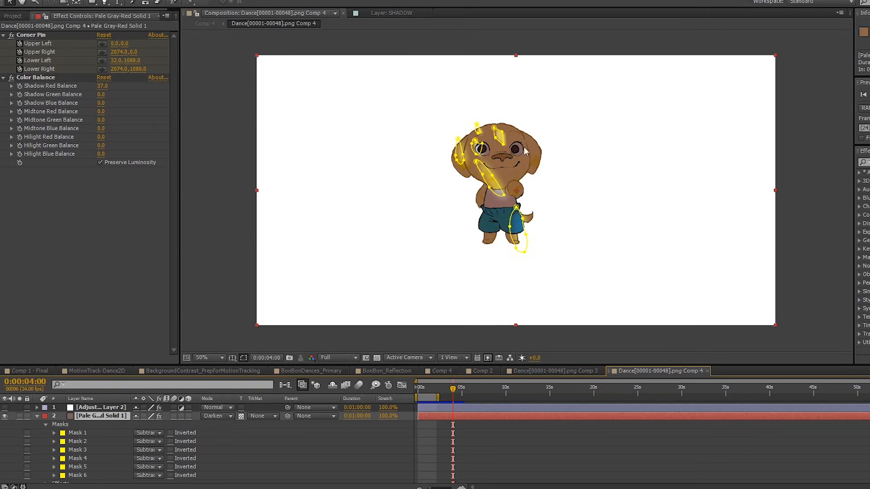
pyautogui.press('.')
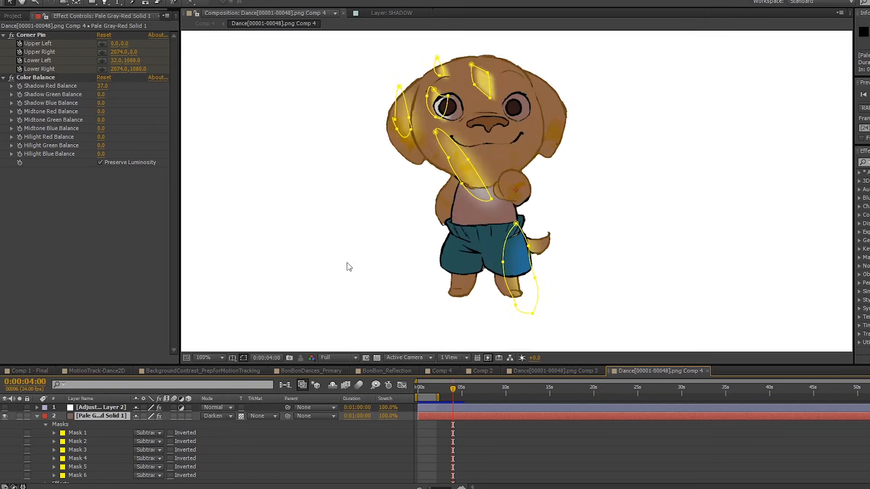
pyautogui.click(37, 416)
pyautogui.press(',')
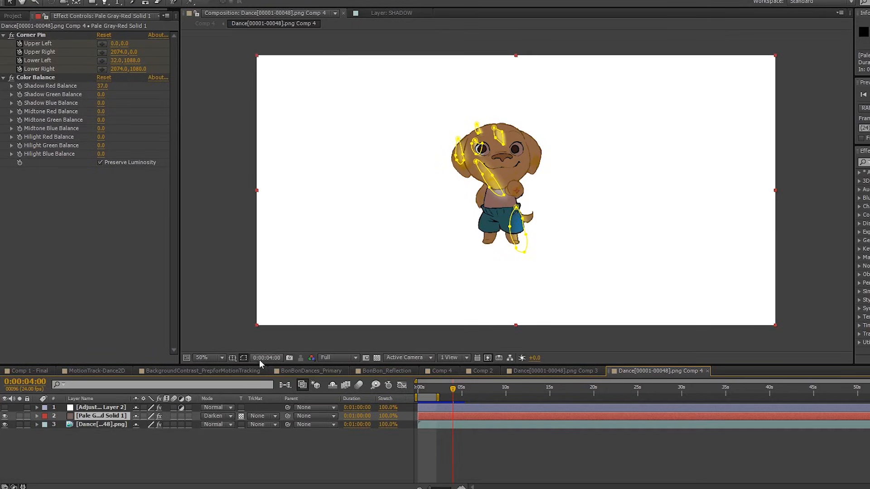
# Reveal the Corner Pin keyframes of Pale Gray-Red Solid 1 and scrub through them from the start to 0:00:01:21
pyautogui.moveTo(452, 390); pyautogui.dragTo(390, 389)
pyautogui.click(39, 416)
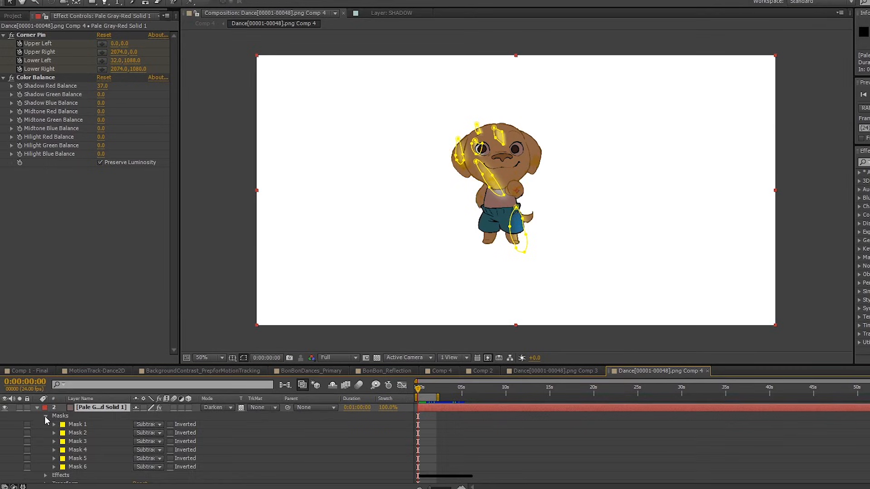
pyautogui.click(46, 424)
pyautogui.click(45, 424)
pyautogui.click(46, 422)
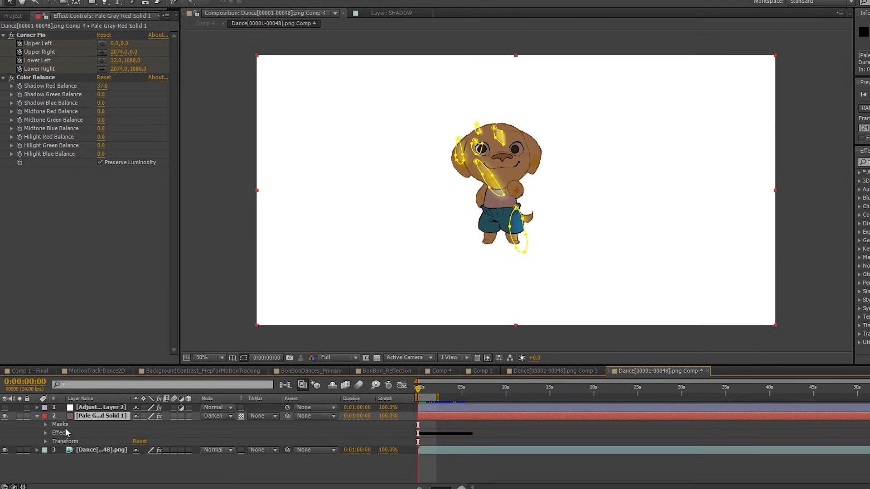
pyautogui.click(45, 434)
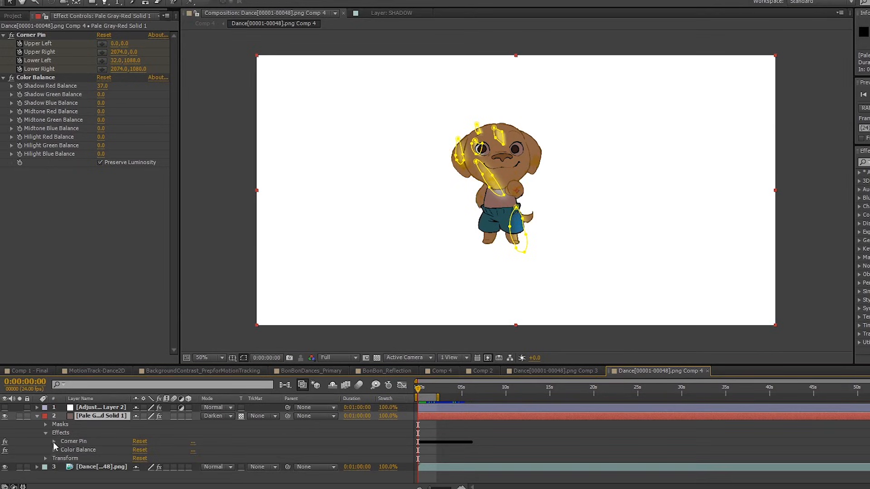
pyautogui.click(53, 442)
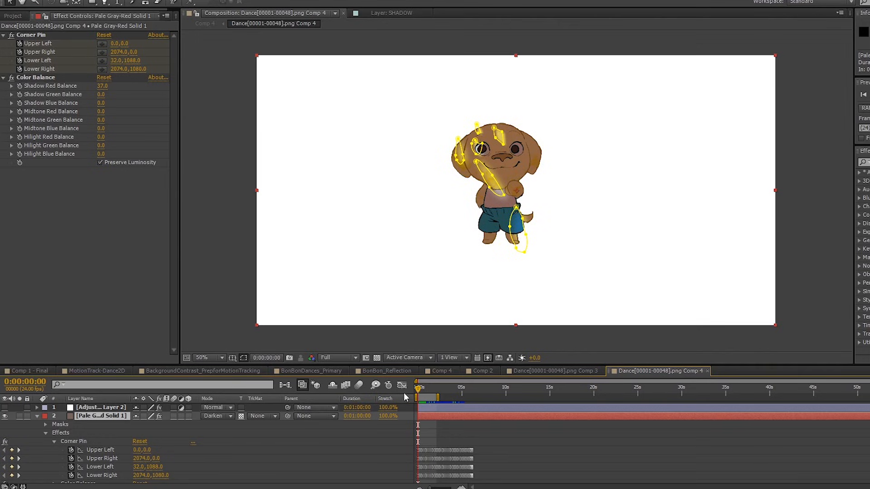
pyautogui.moveTo(429, 488); pyautogui.dragTo(448, 488)
pyautogui.moveTo(426, 391); pyautogui.dragTo(763, 392)
pyautogui.moveTo(700, 393); pyautogui.dragTo(661, 406)
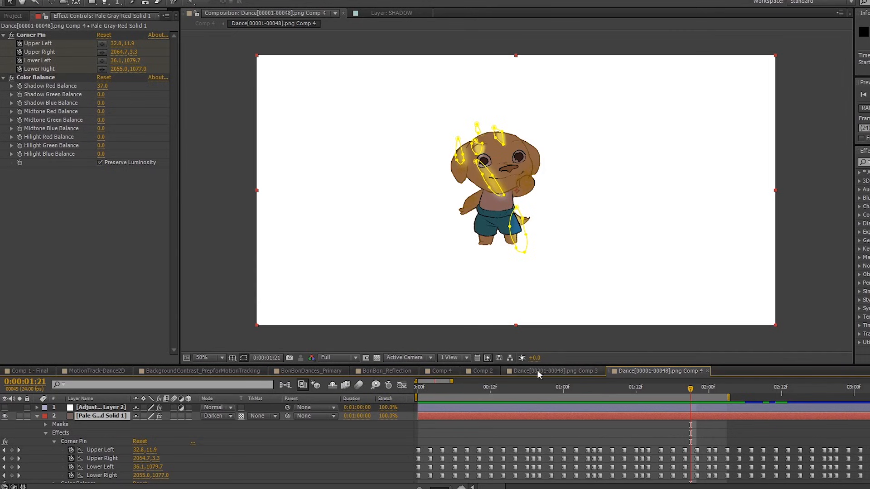
# Compare Comp 4 with its nested character composition and preview the Comp 4 staircase composite with the glow layer hidden
pyautogui.click(471, 369)
pyautogui.click(447, 368)
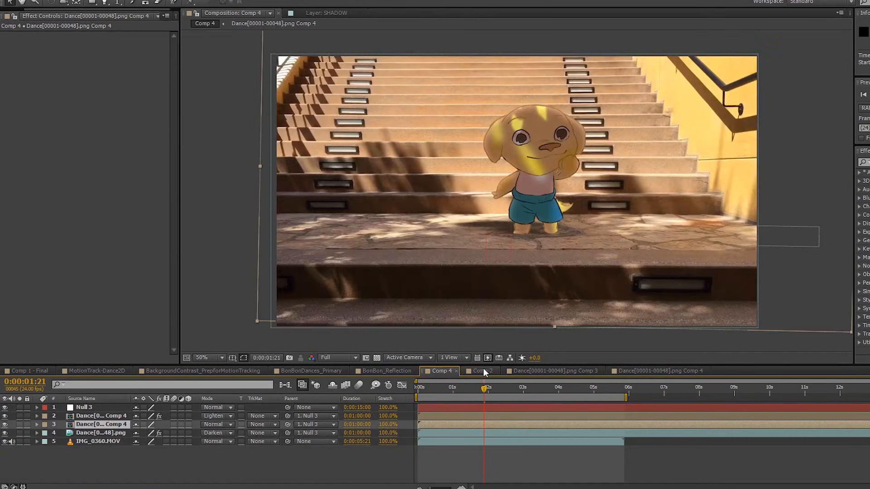
pyautogui.click(663, 368)
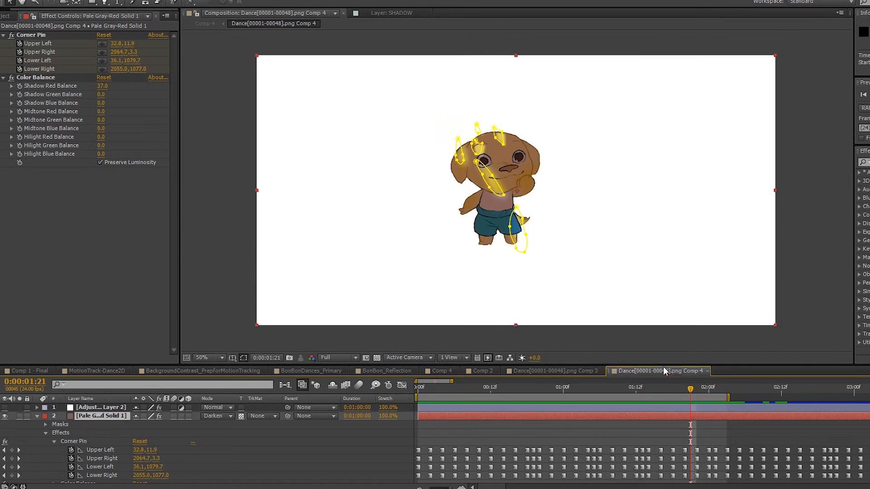
pyautogui.click(387, 368)
pyautogui.click(440, 371)
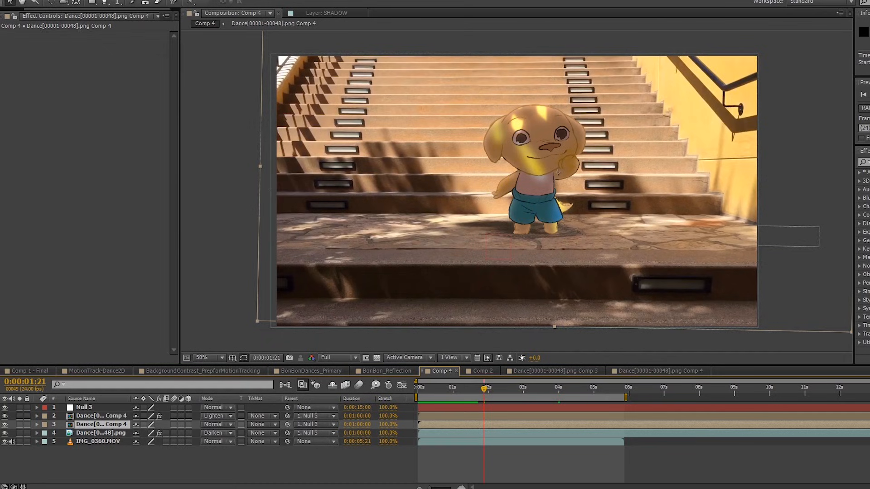
pyautogui.press('KP_0')
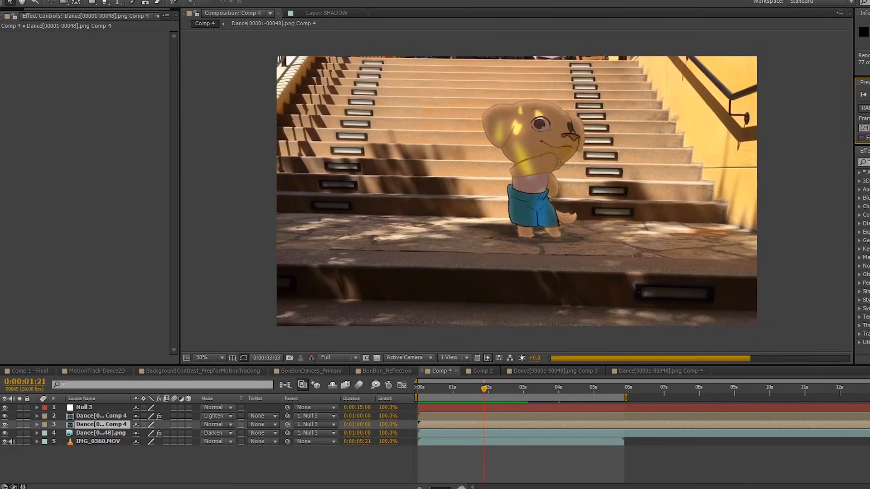
pyautogui.press('space')
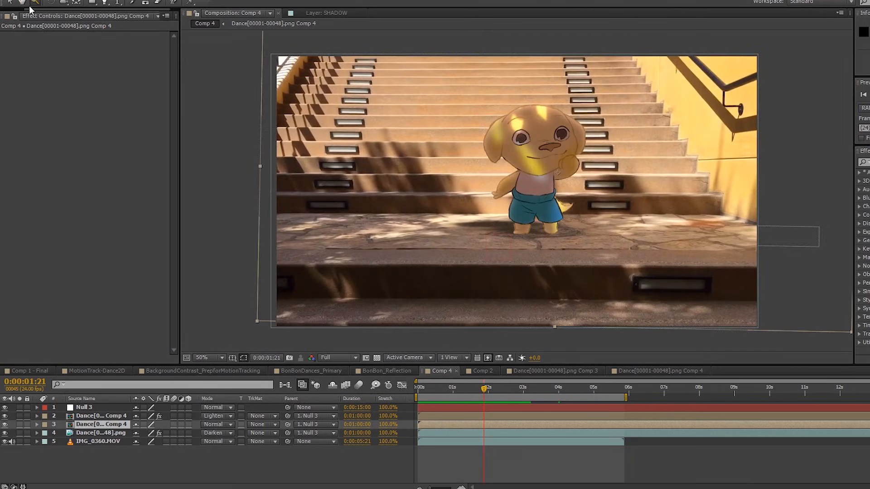
# Open Comp 3 from the Original folder and preview the doorway composite
pyautogui.click(5, 15)
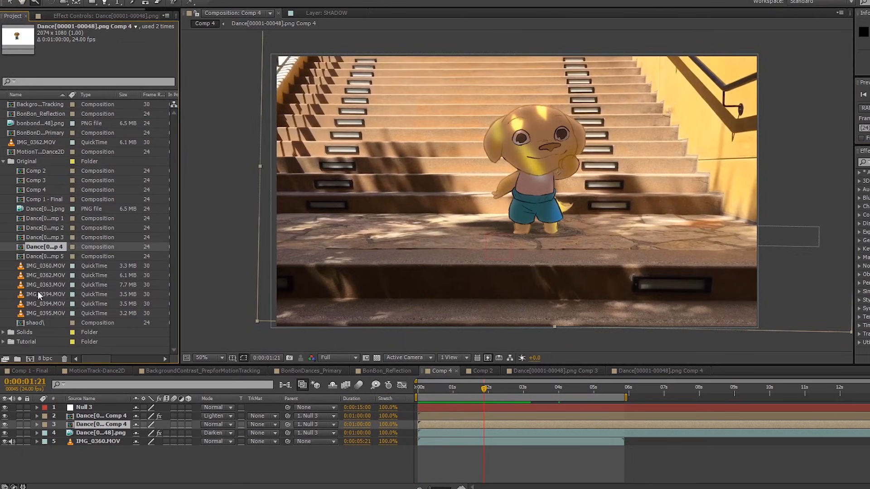
pyautogui.click(49, 256)
pyautogui.click(49, 197)
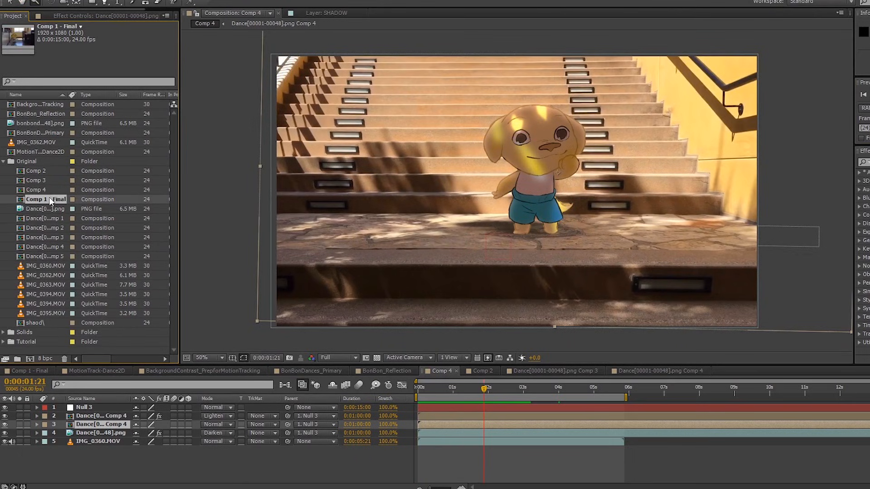
pyautogui.click(50, 190)
pyautogui.click(50, 181)
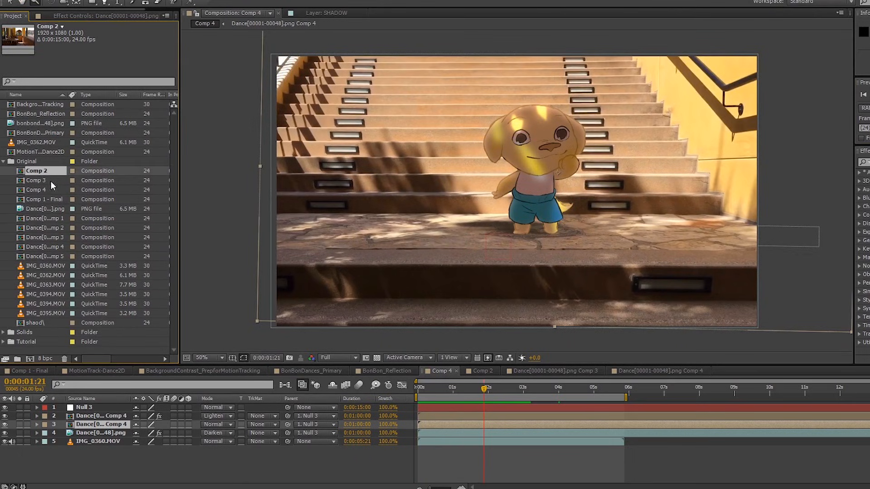
pyautogui.doubleClick(51, 181)
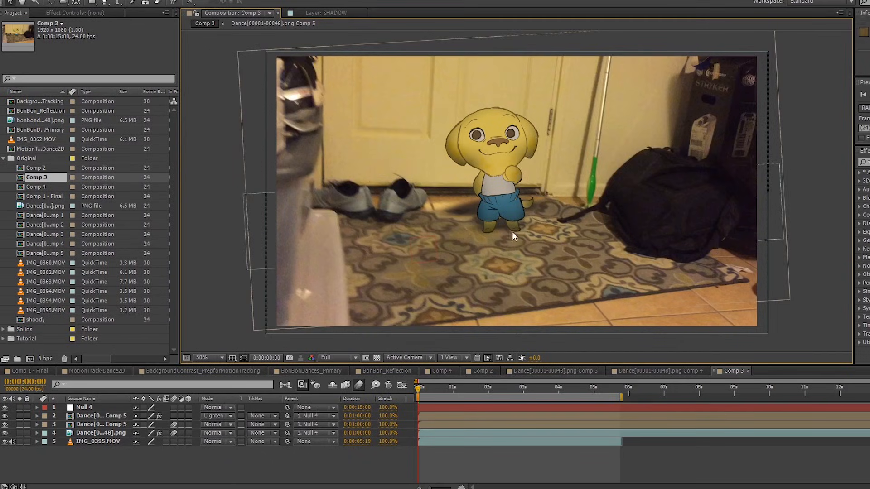
pyautogui.press('KP_0')
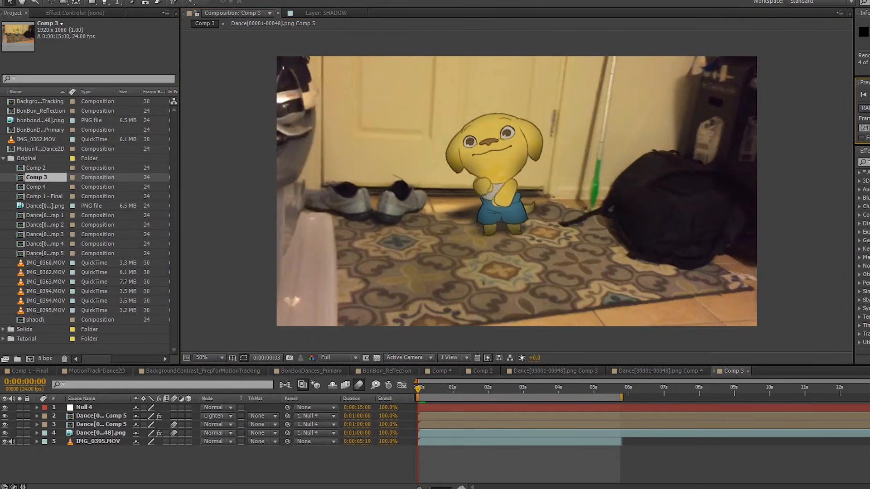